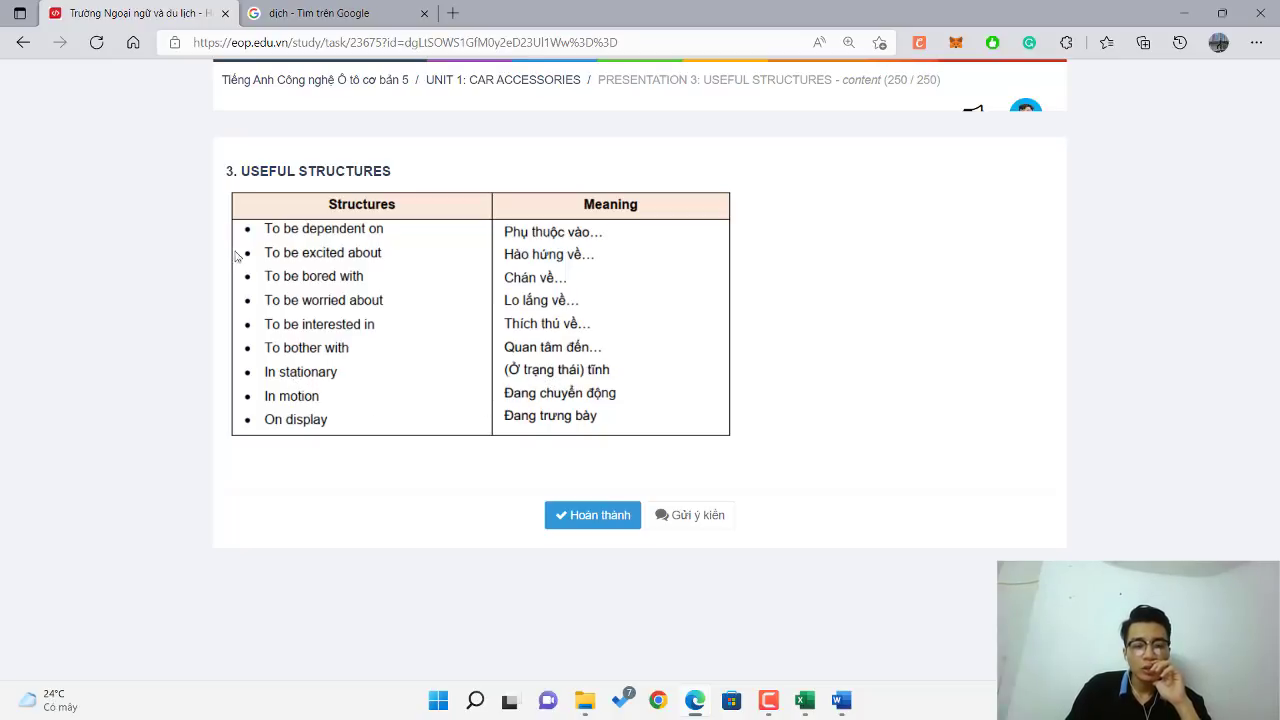
Copy the Useful Structures heading and table from the lesson page to the end of the Word document.
left_click_drag(243, 171, 754, 404)
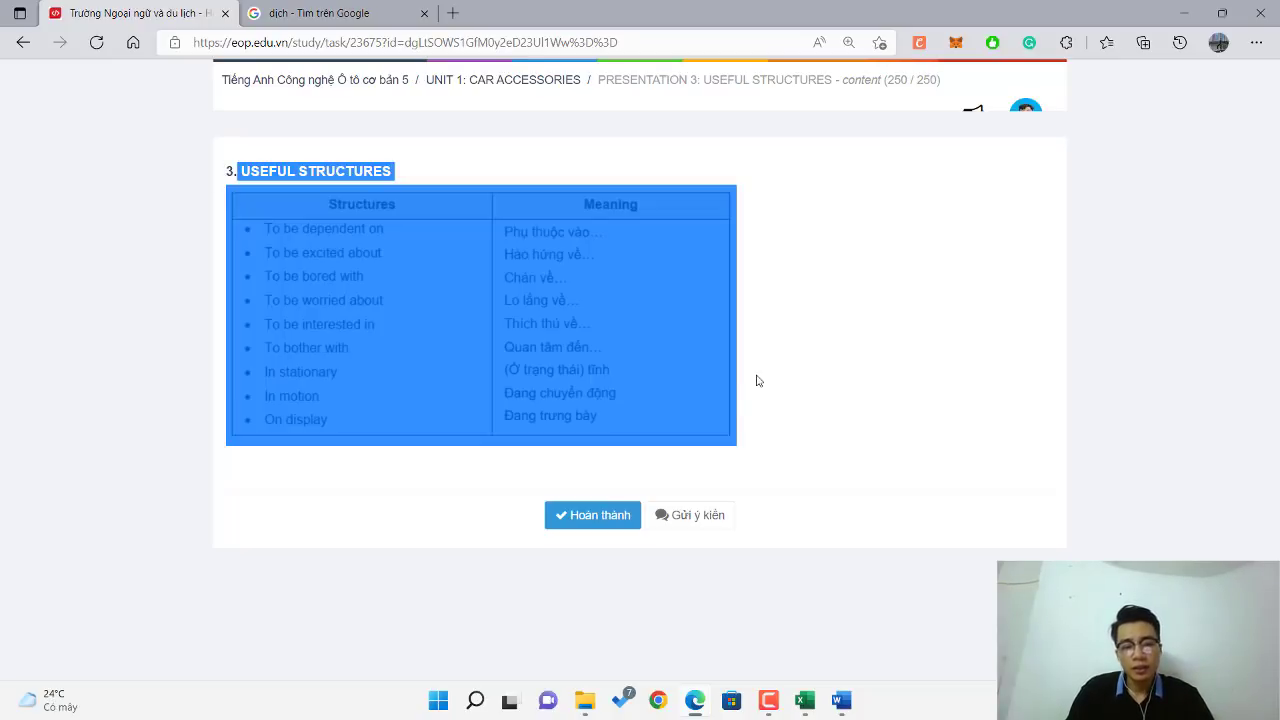
left_click(840, 701)
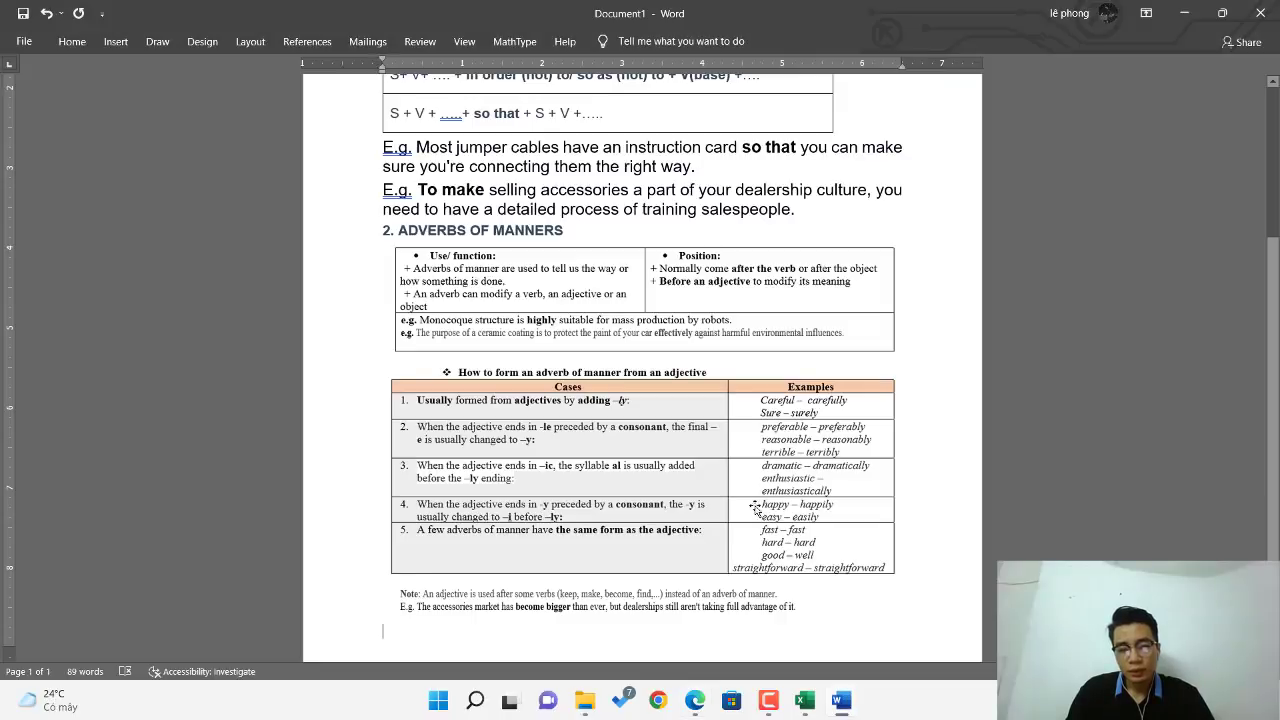
scroll(756, 508, "down", 2)
key("ctrl+v")
Switch back to Edge and mark the Presentation 3: Useful Structures lesson as completed.
left_click(694, 700)
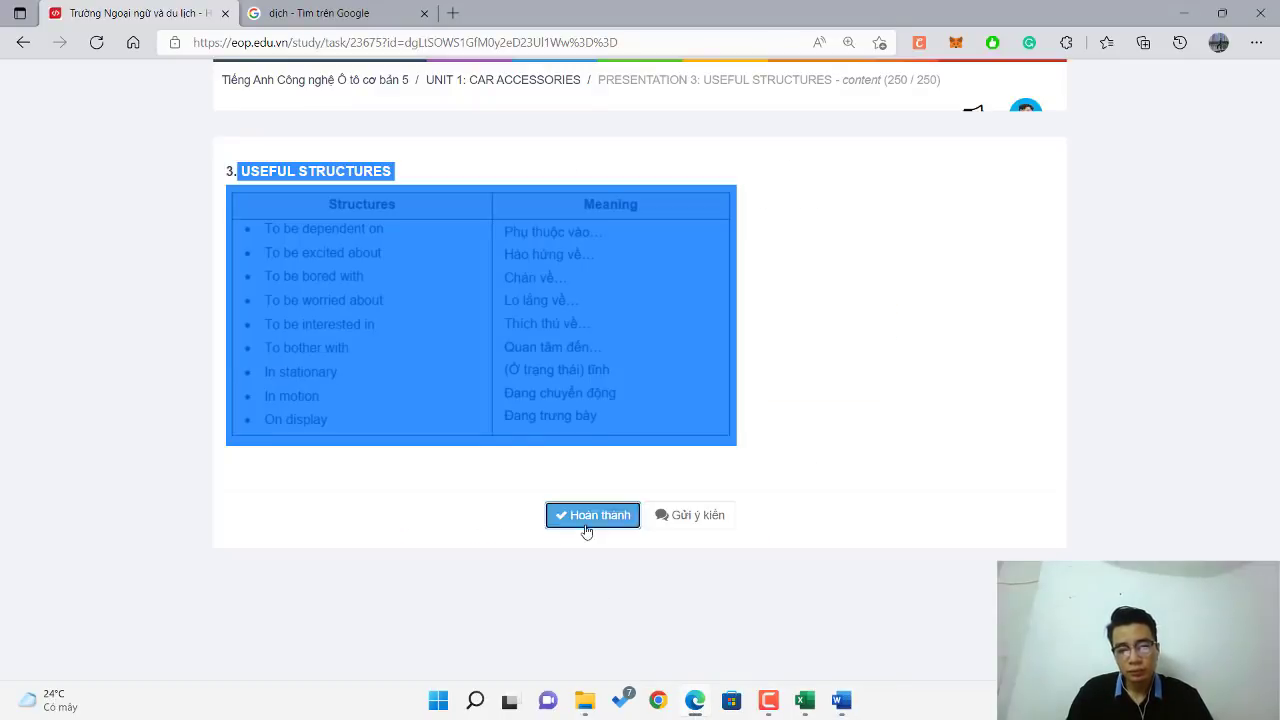
left_click(586, 526)
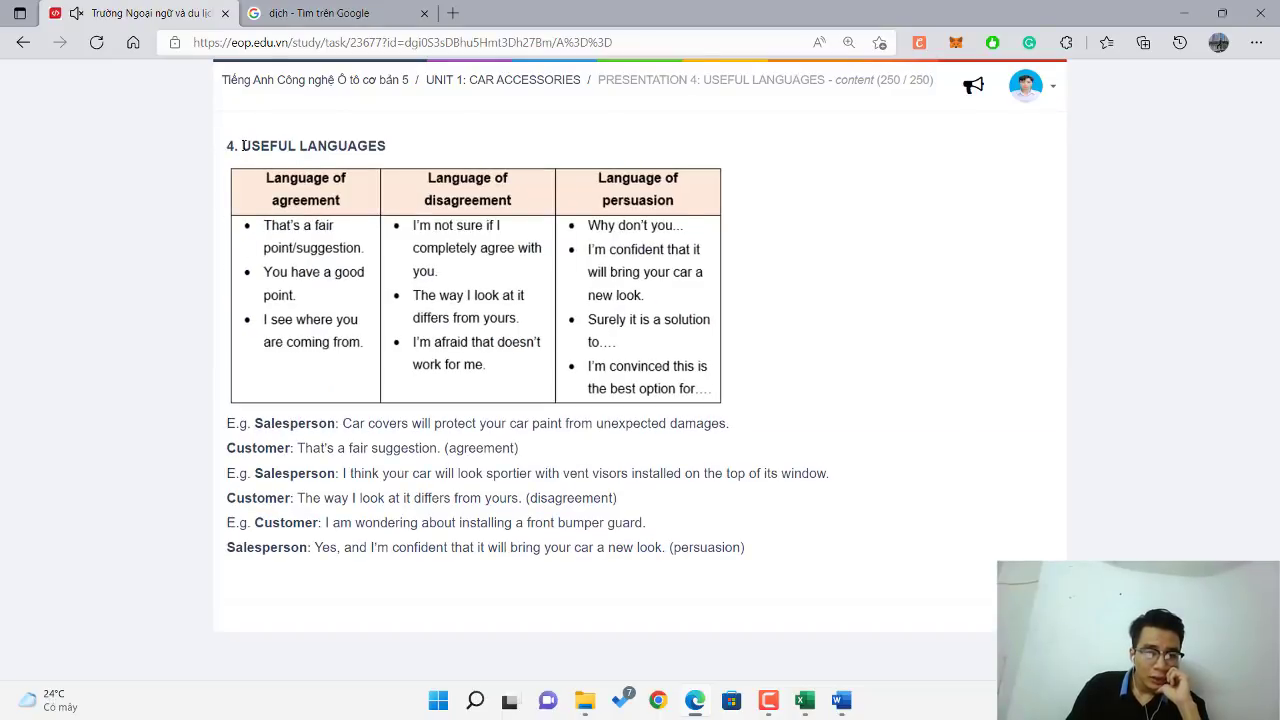
left_click_drag(241, 146, 342, 146)
left_click(407, 151)
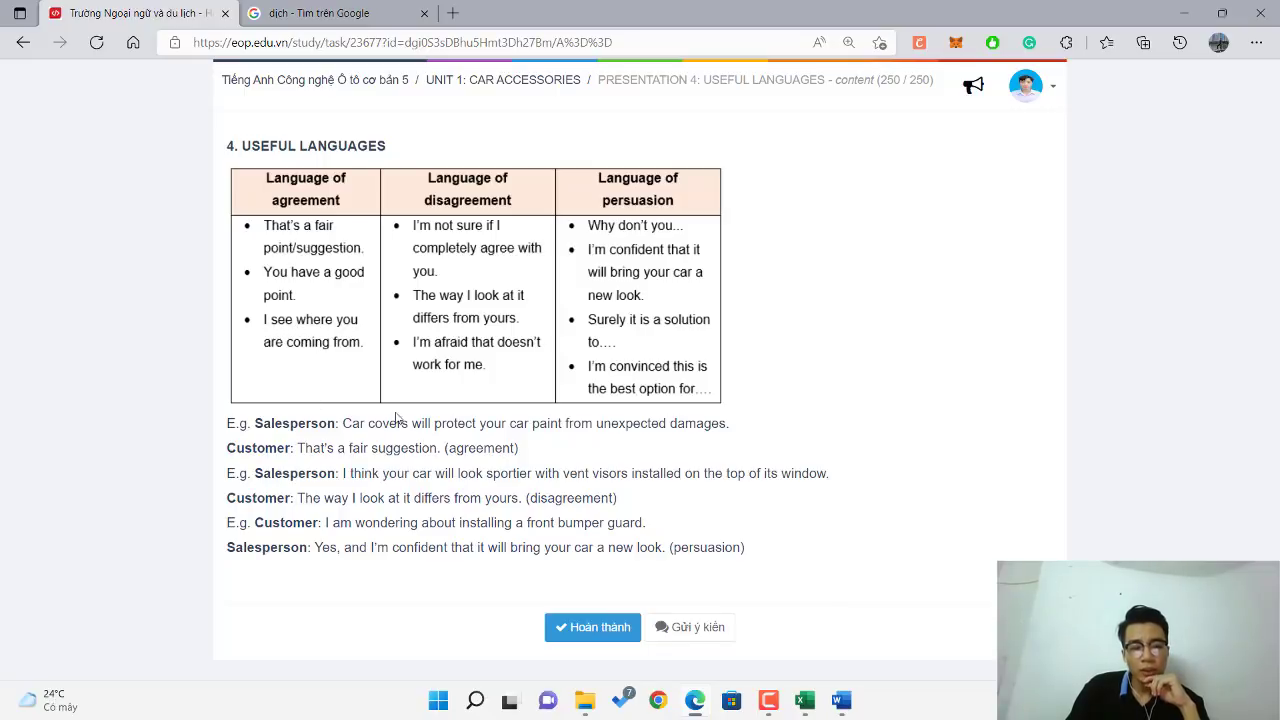
Look through the Studied workbook in Excel for the agreement, disagreement and persuasion phrases and their Vietnamese translations.
left_click(845, 706)
left_click(806, 702)
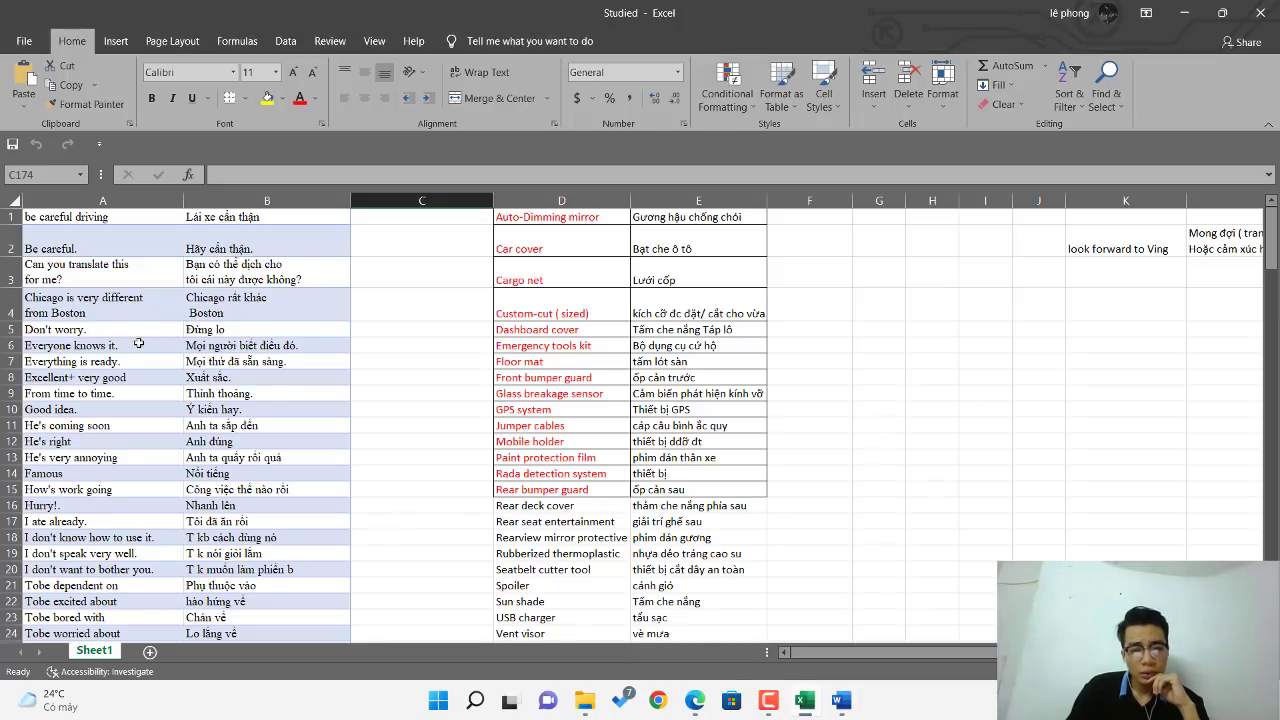
scroll(137, 345, "down", 3)
scroll(135, 352, "down", 2)
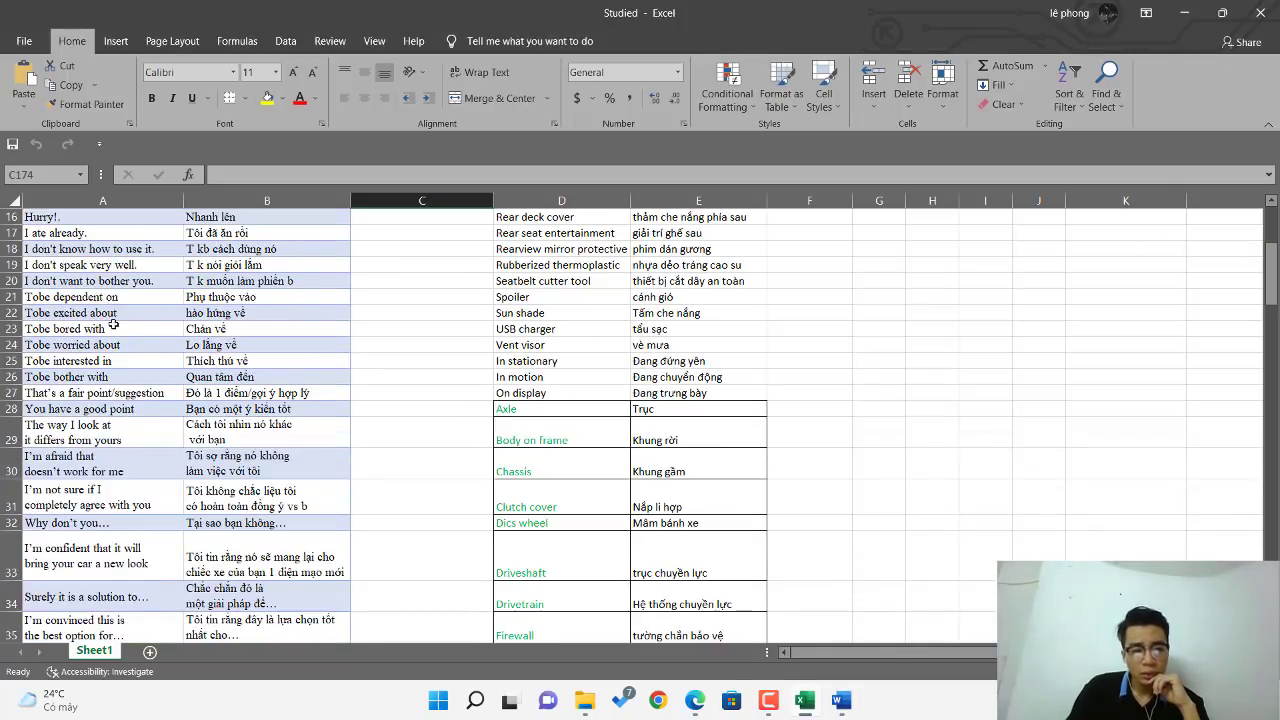
left_click(104, 437)
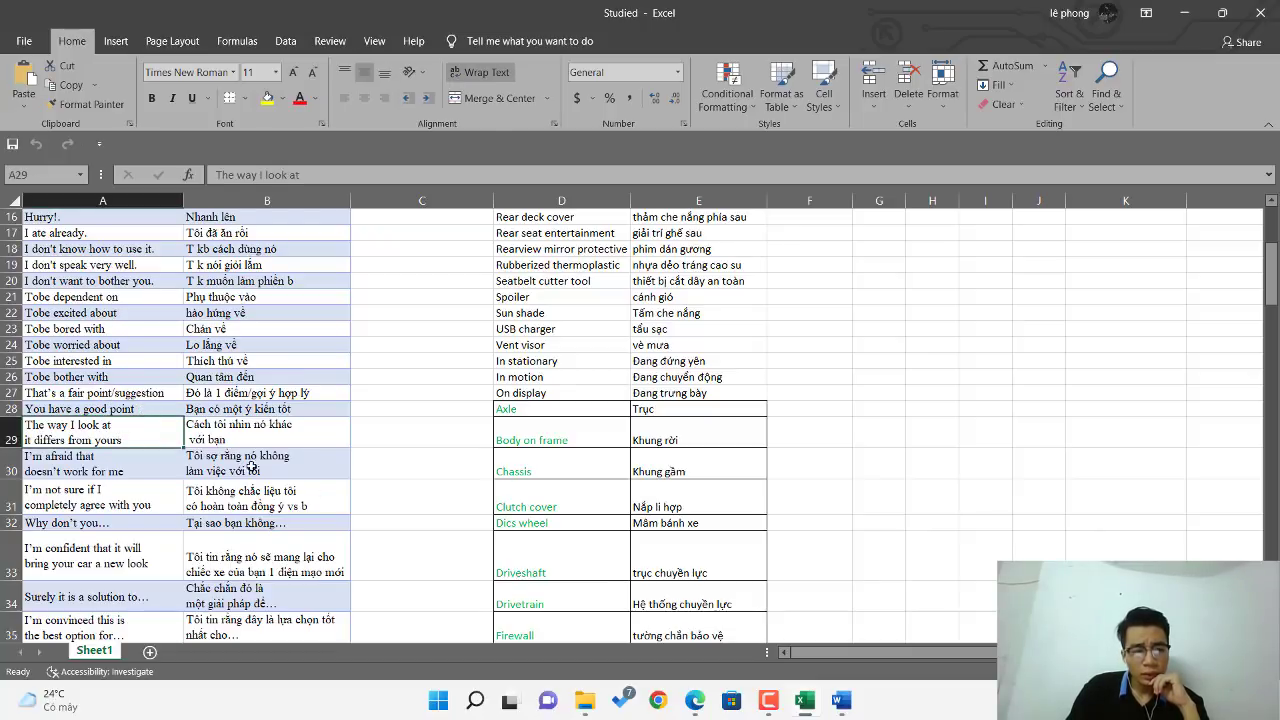
left_click(706, 695)
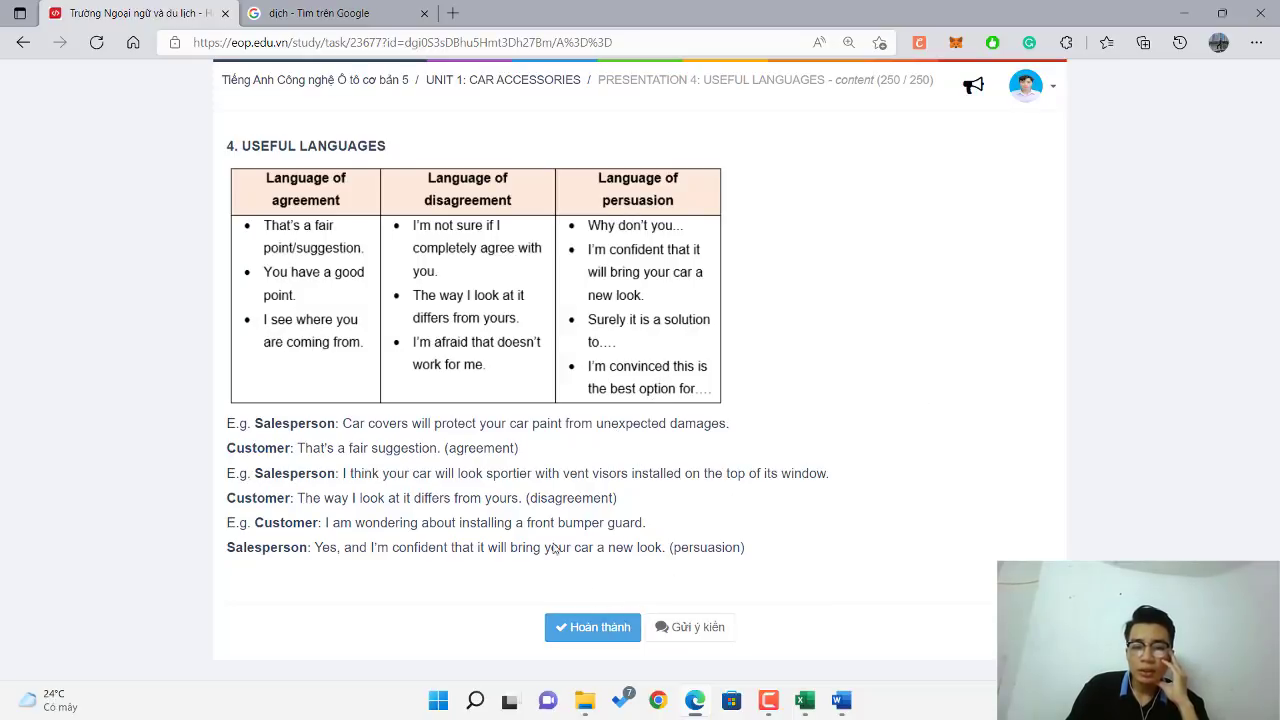
Copy the Useful Languages heading, table and dialogue examples from the lesson page into the Word document.
left_click_drag(244, 150, 790, 558)
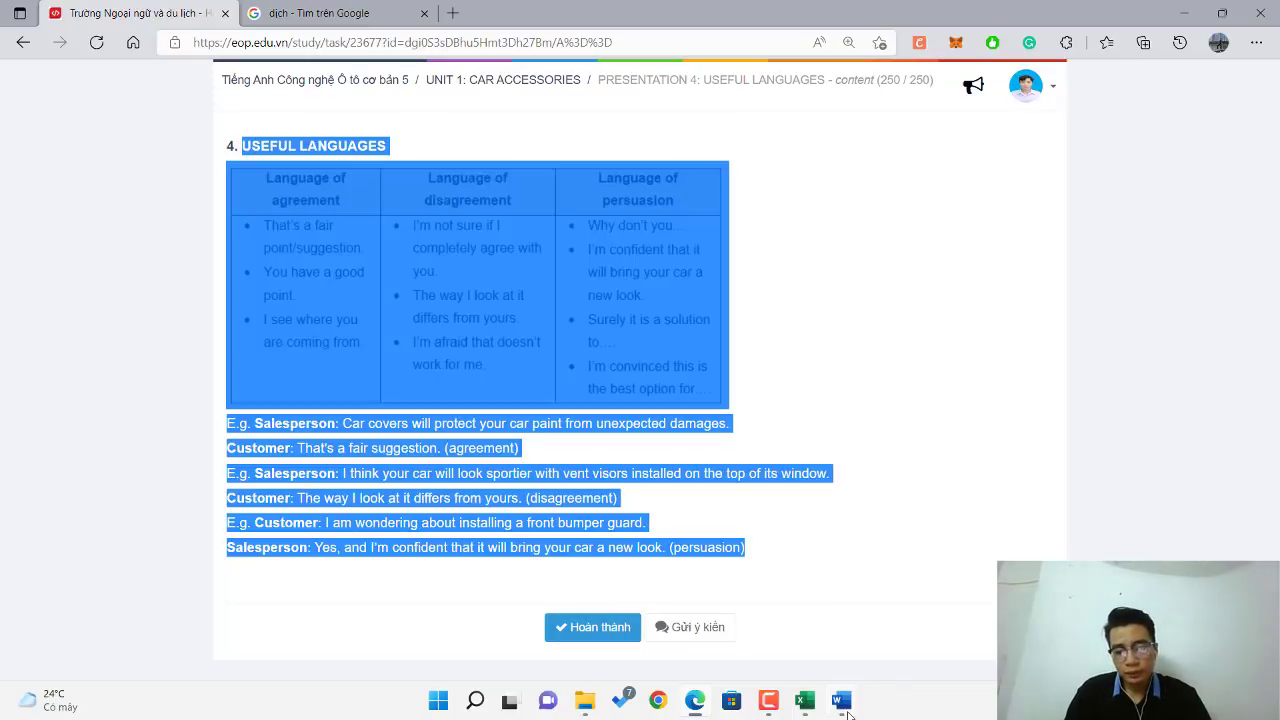
left_click(843, 702)
scroll(531, 423, "down", 3)
key("ctrl+v")
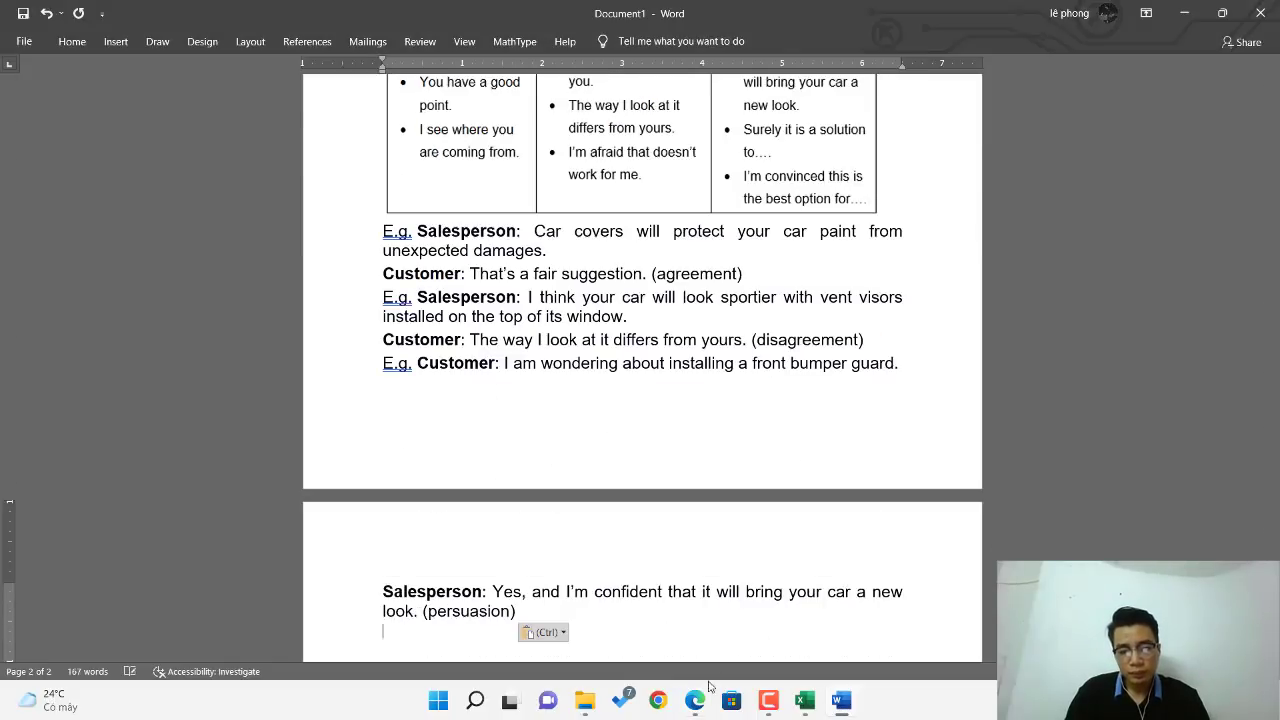
Switch back to Edge and mark the Presentation 4: Useful Languages lesson as completed.
left_click(695, 700)
left_click(563, 636)
left_click(575, 622)
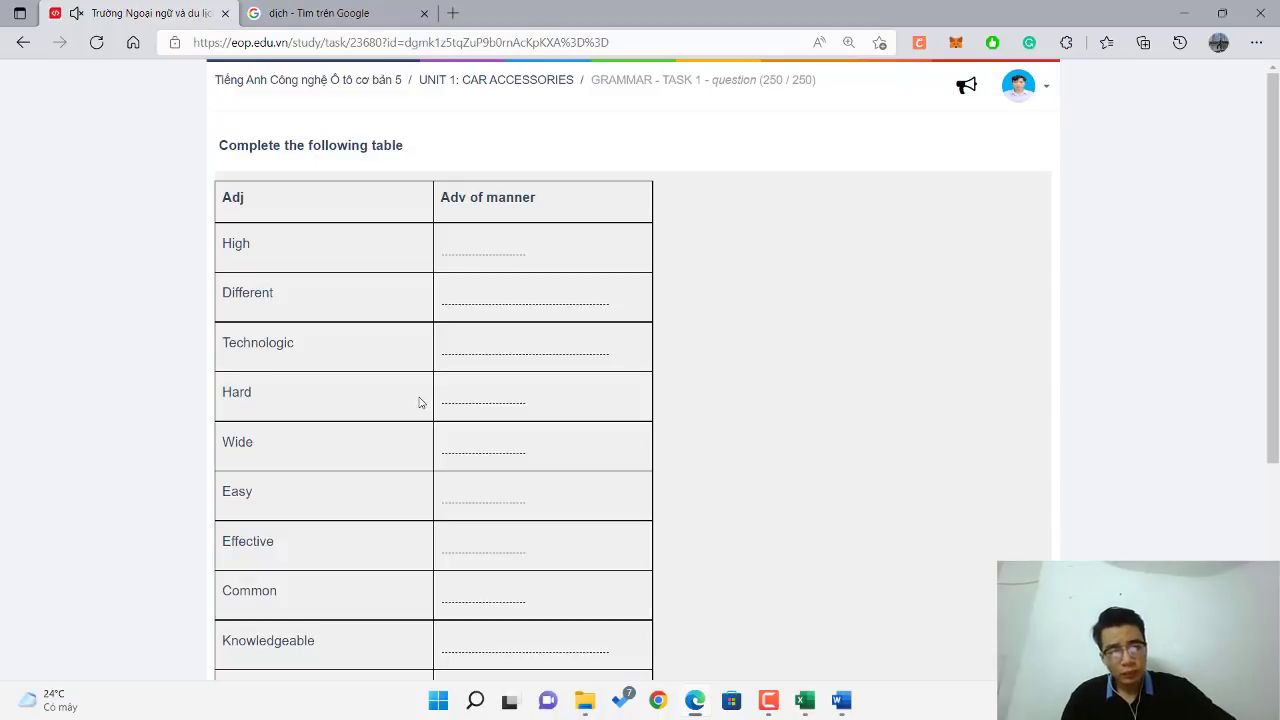
Enter the adverbs "highly" for High and "differently" for Different in the Grammar Task 1 table.
left_click(462, 254)
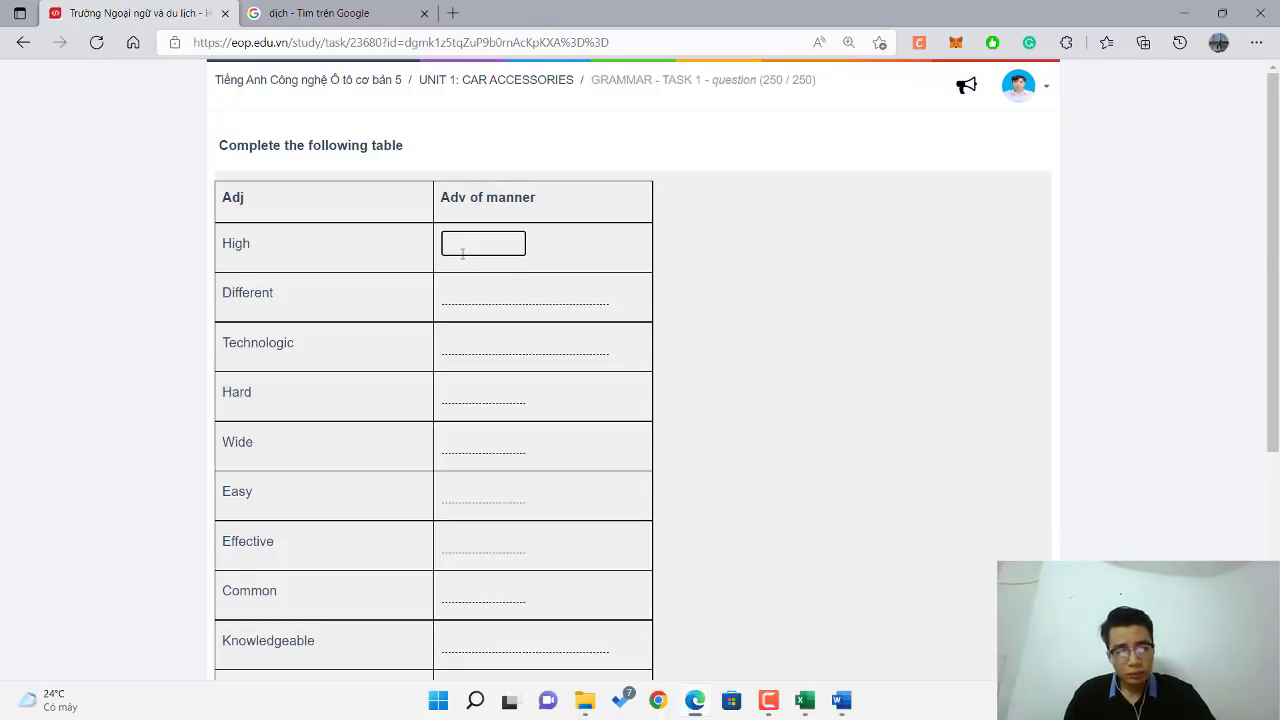
type("hi")
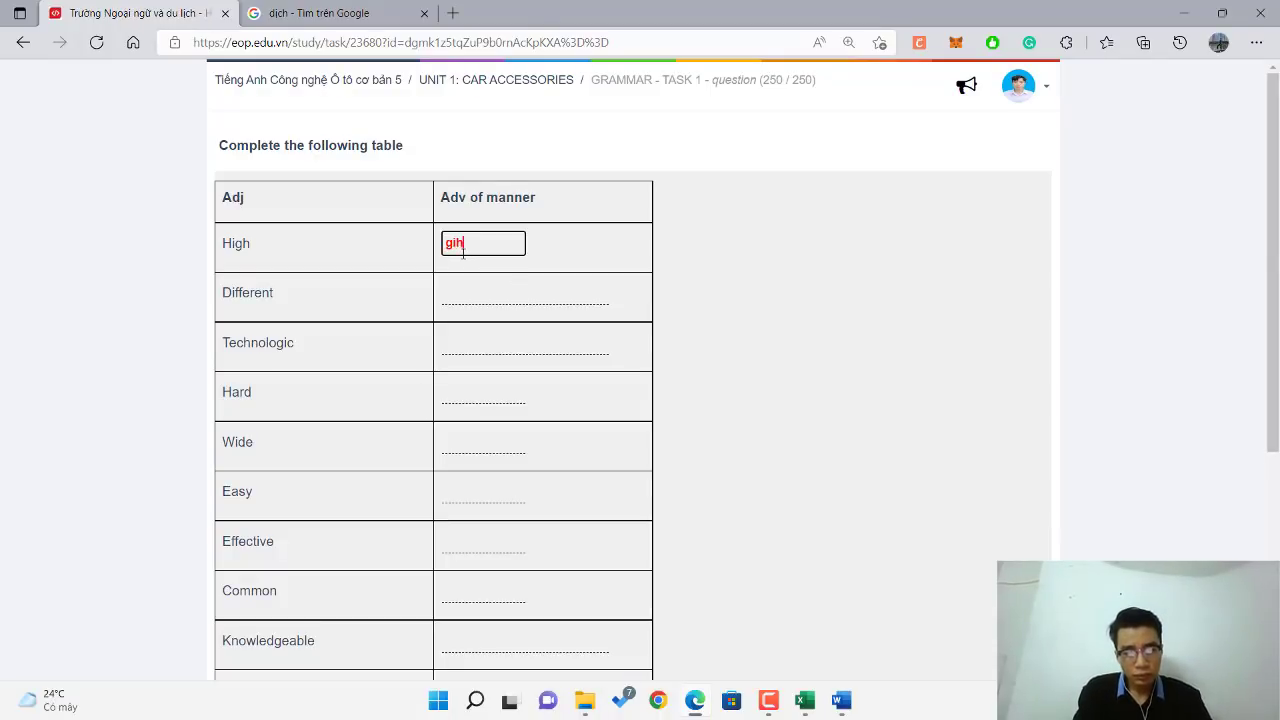
key("BackSpace")
key("BackSpace")
key("BackSpace")
type("highly")
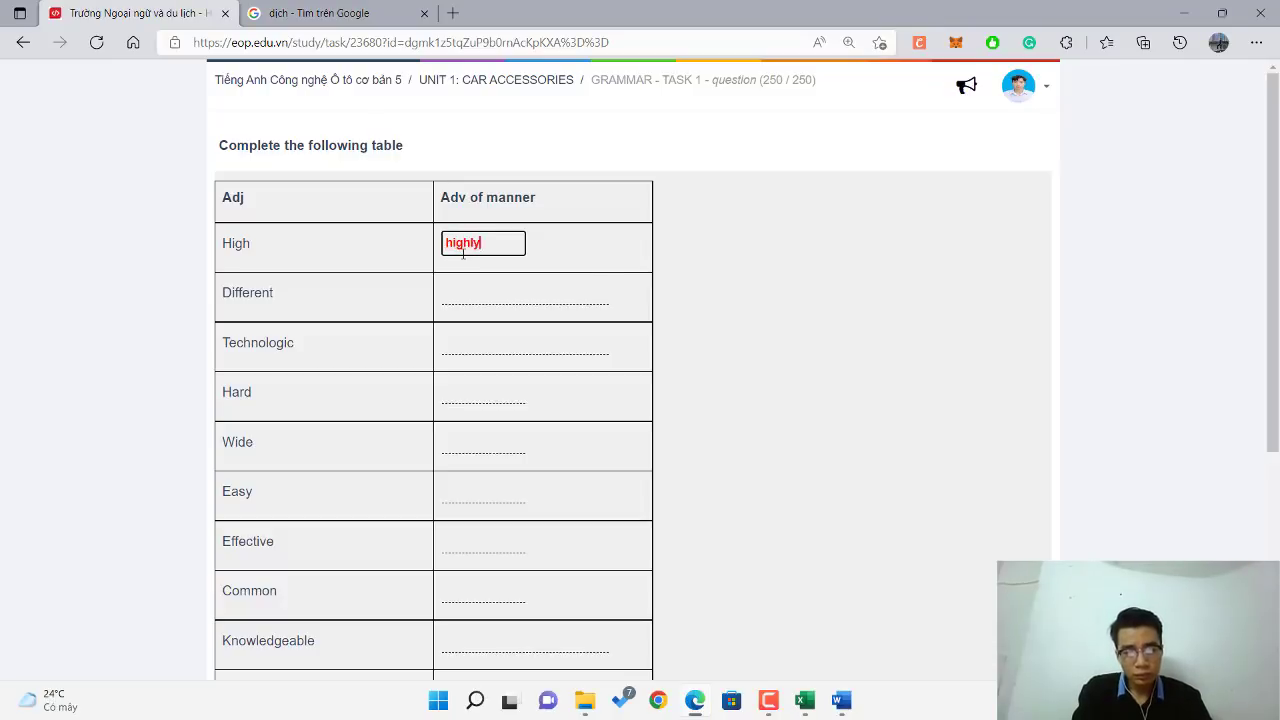
key("Tab")
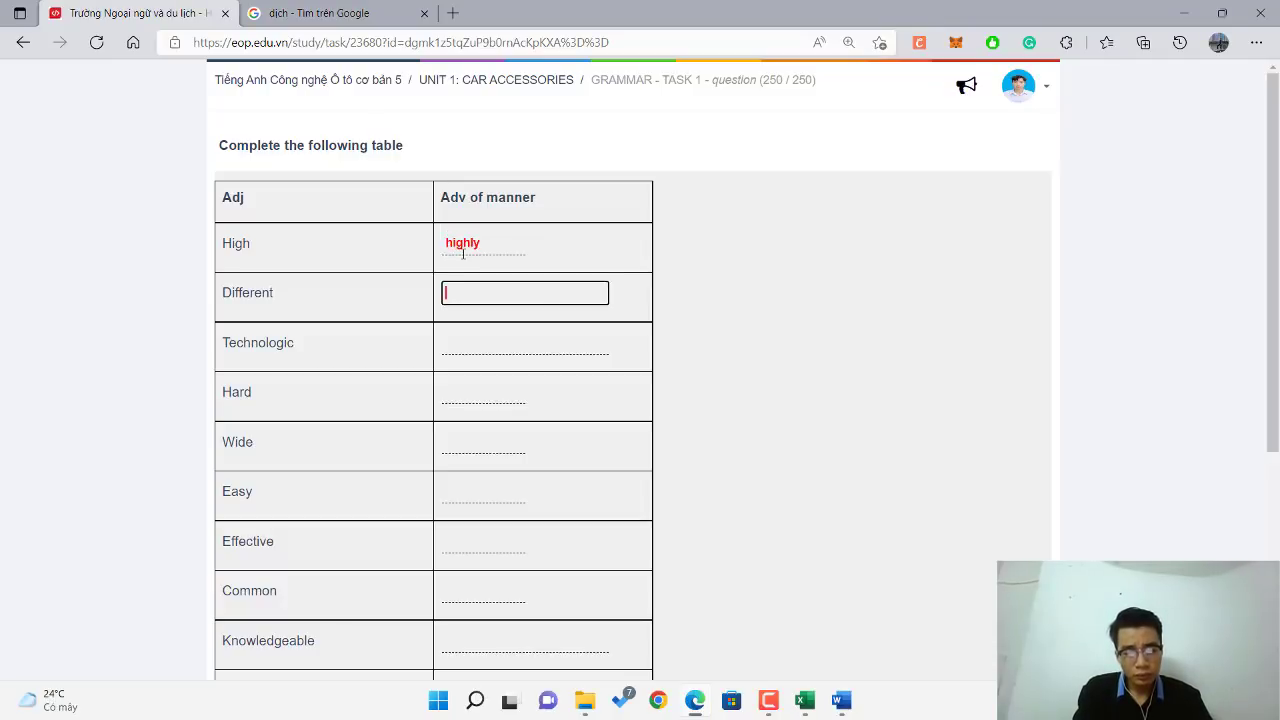
type("differ")
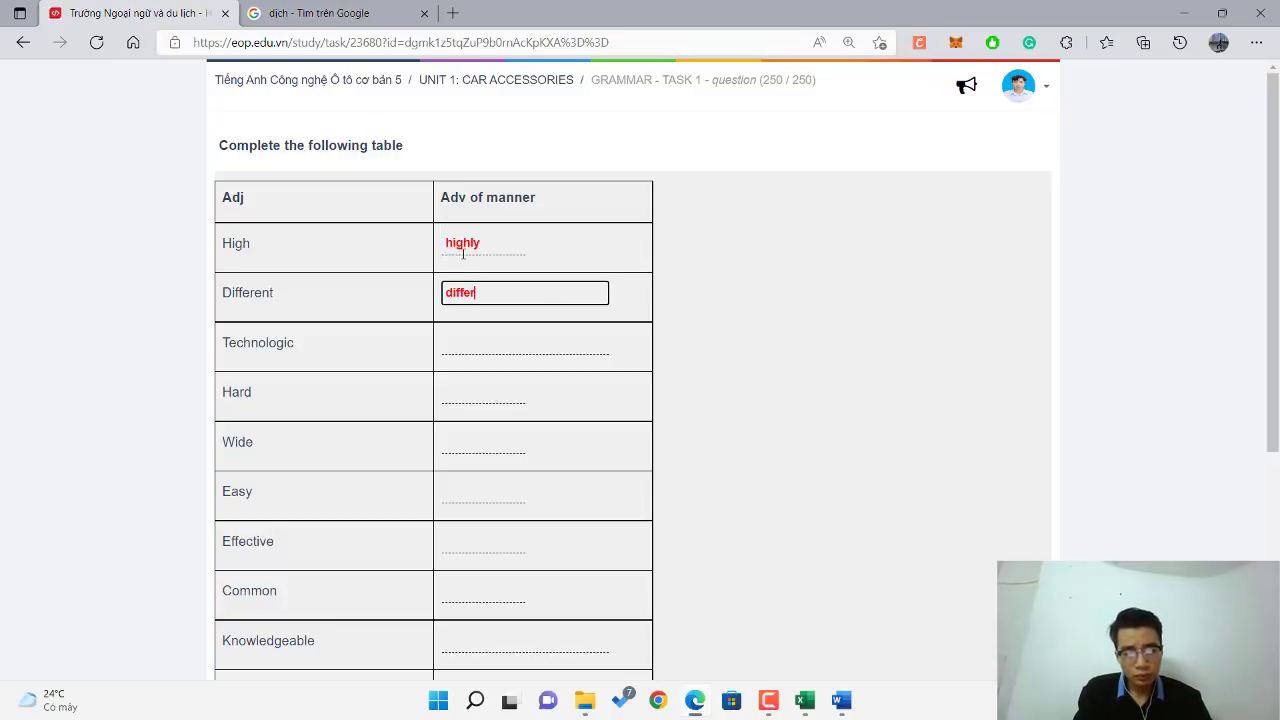
type("ently")
key("Tab")
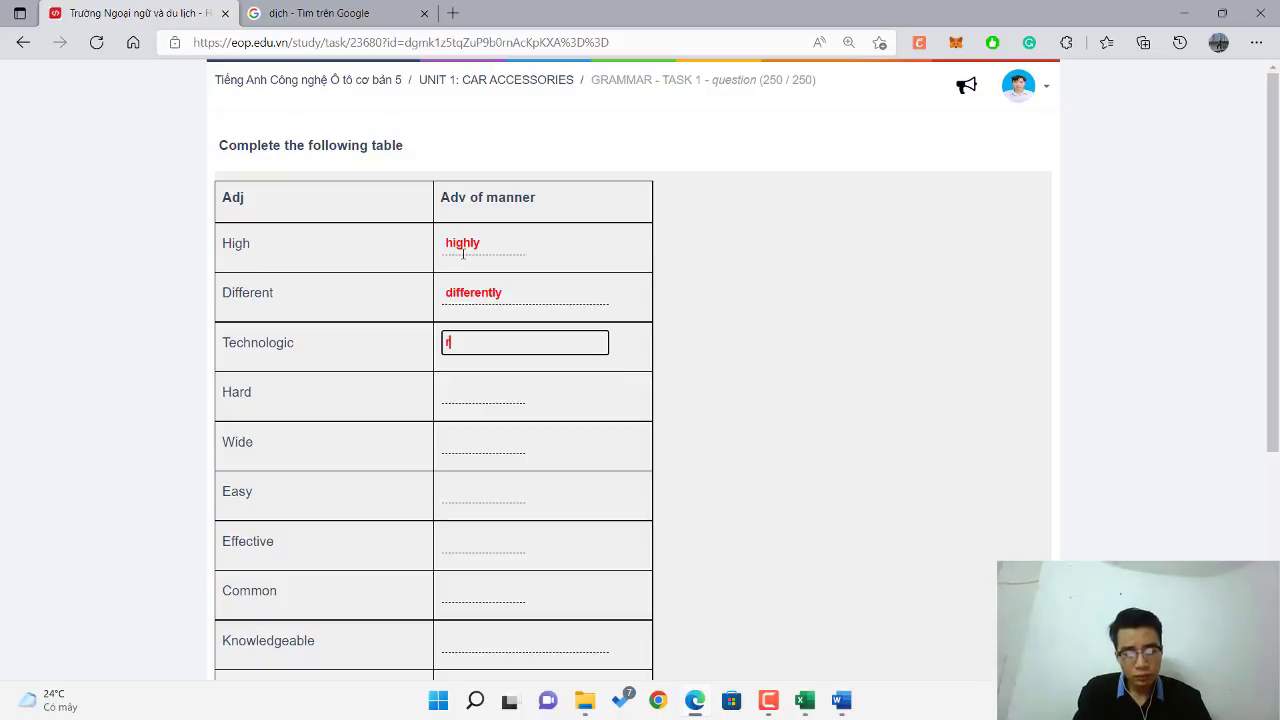
Enter "technologically" for Technologic and "hard" for Hard in the adverb column.
type("tech")
type("nogo")
key("BackSpace")
key("BackSpace")
type("logically")
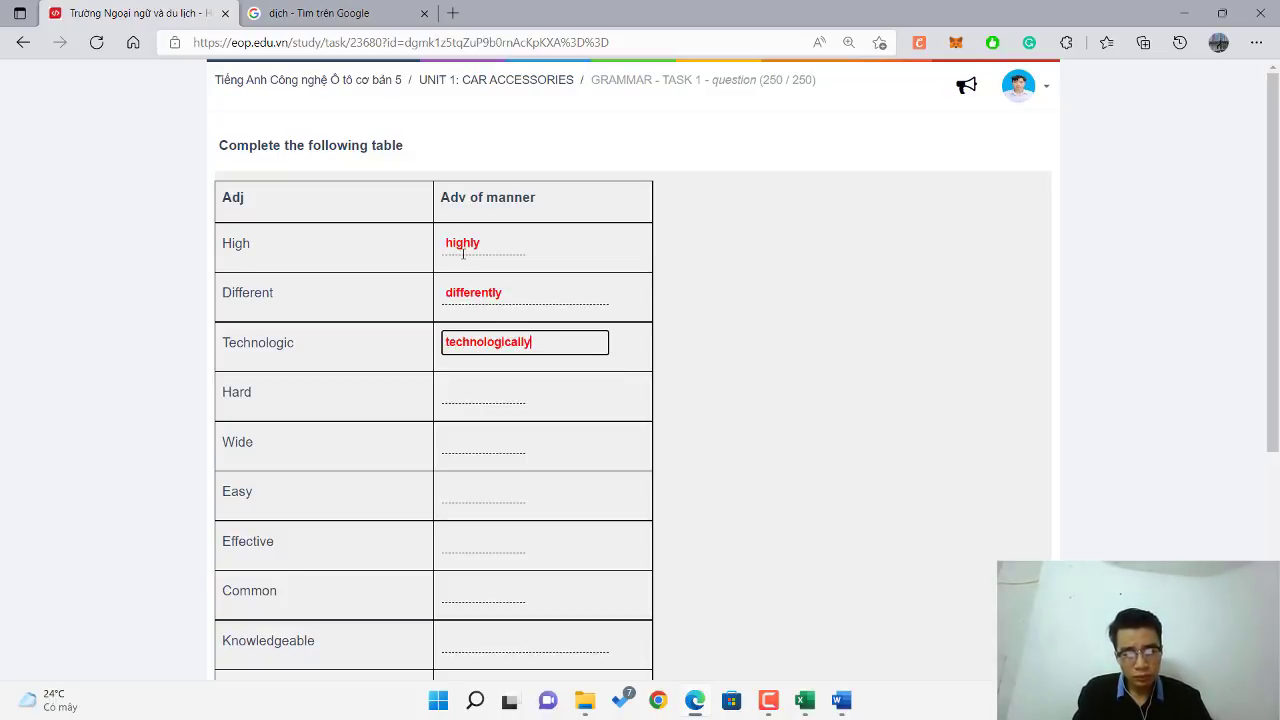
key("Tab")
type("hard")
key("Tab")
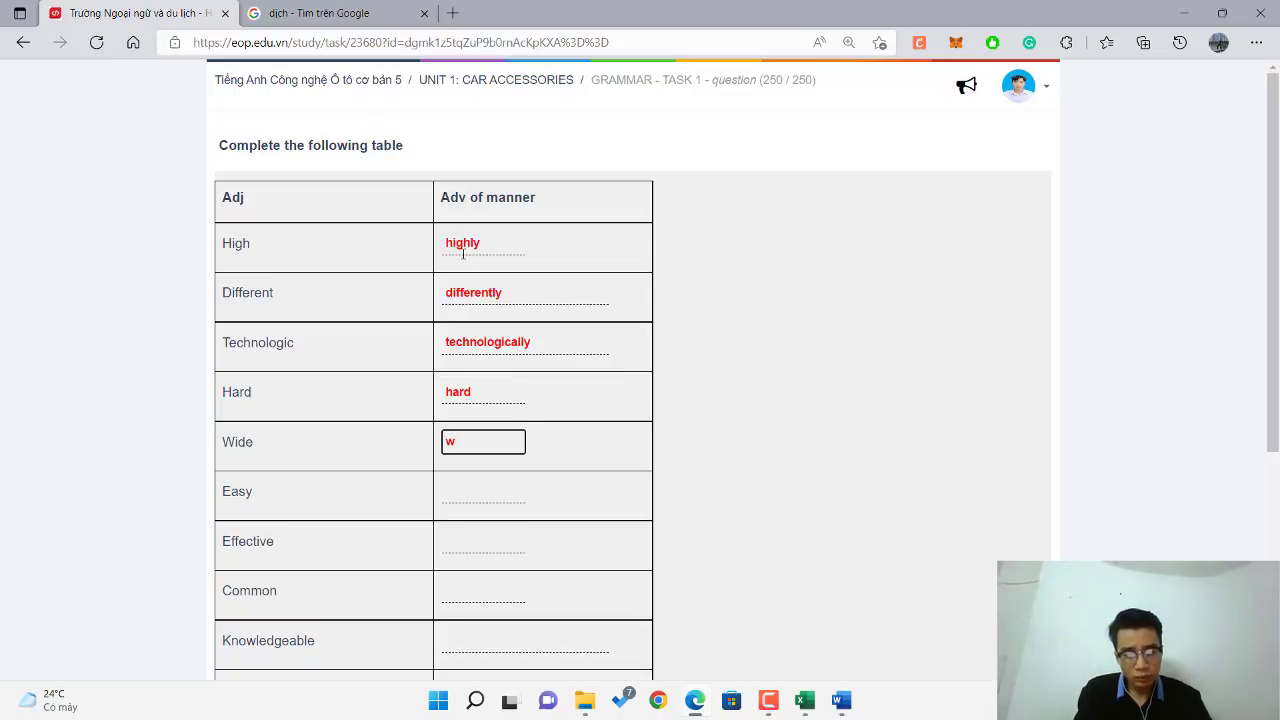
Fill the Wide, Easy, Effective and Common rows with "widely", "easily", "effectively" and "commonly".
key("Tab")
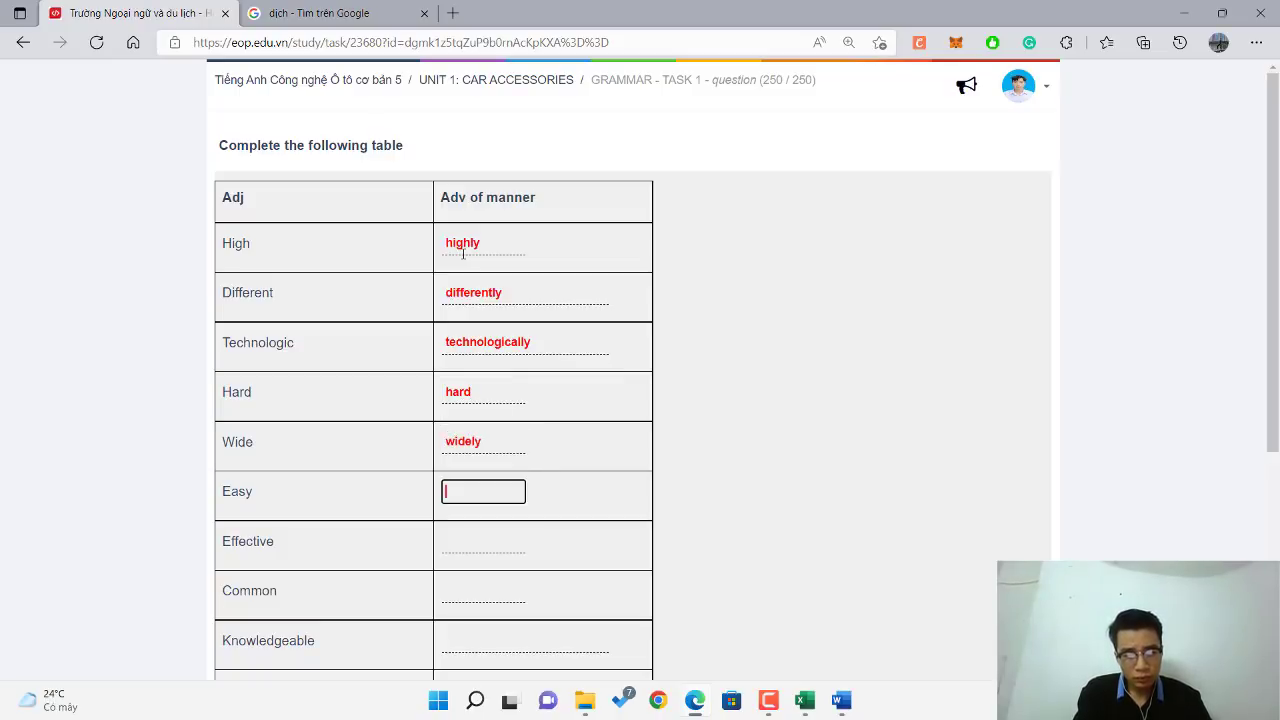
type("easily")
key("Tab")
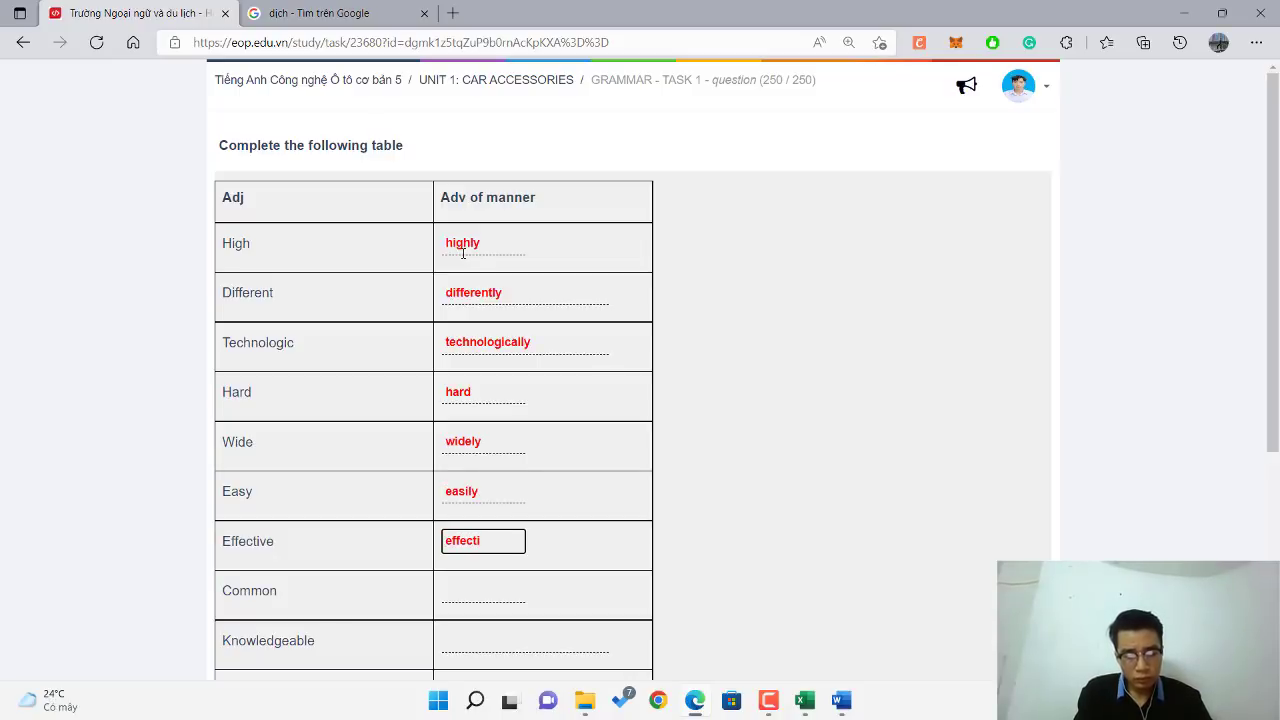
type("vely")
key("Tab")
type("com")
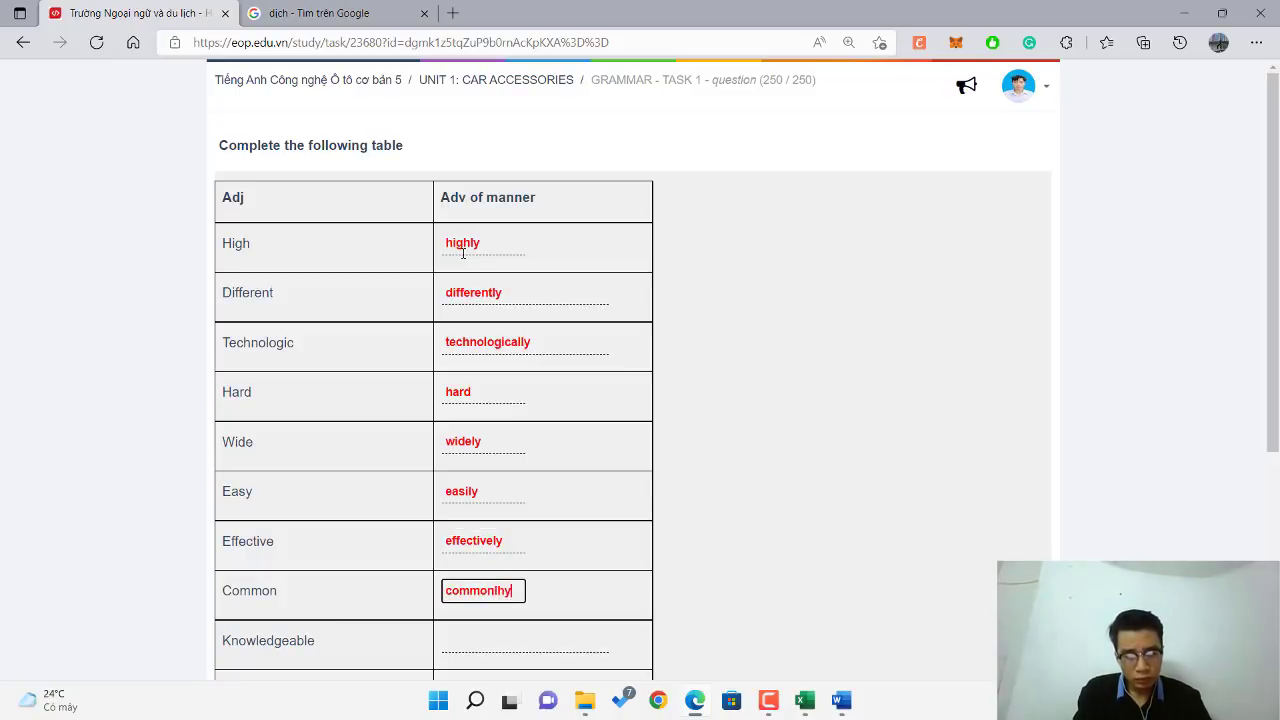
type("monly")
key("Tab")
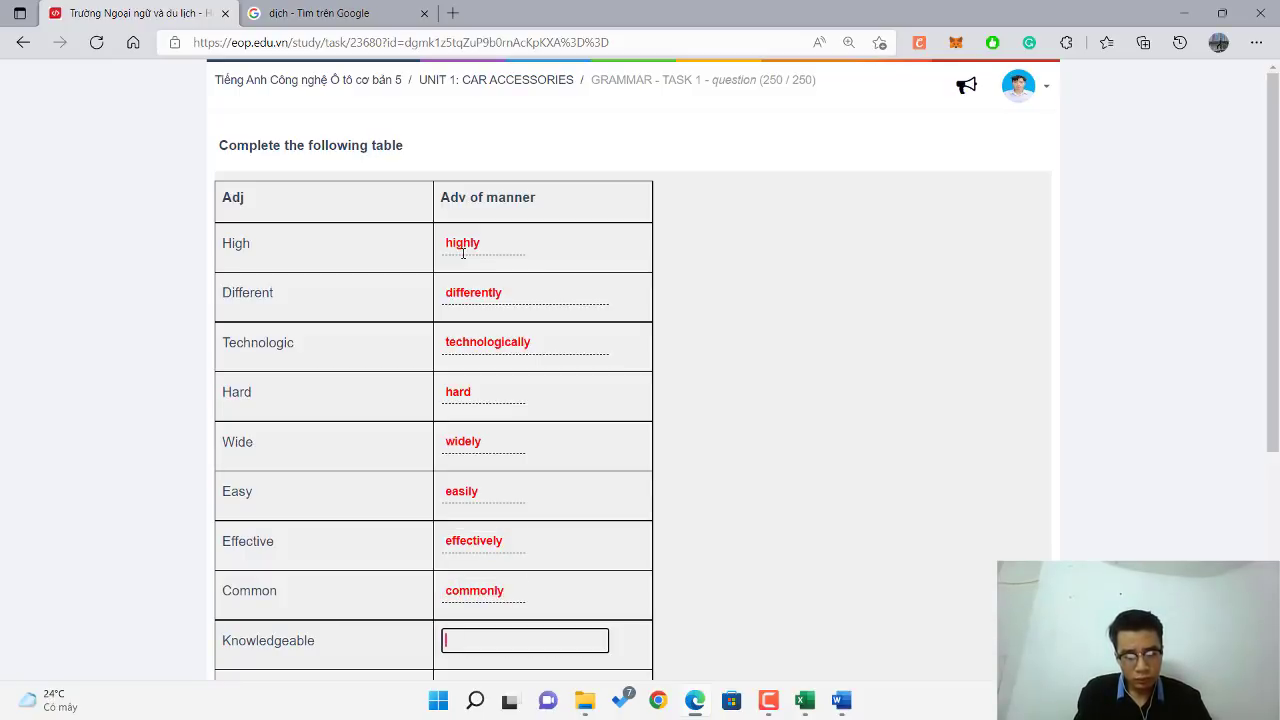
Fill the Knowledgeable, Automatic and Successful rows with "knowledgeably", "automatically" and "successfully".
type("knowle")
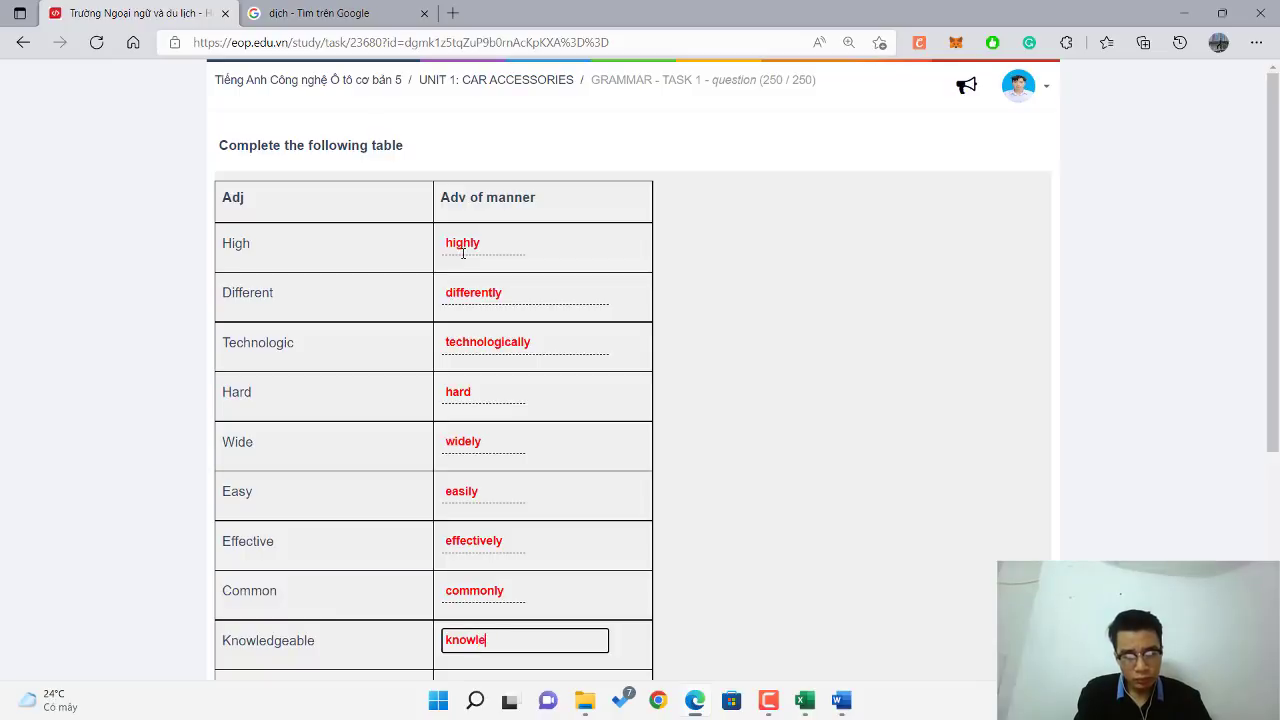
type("dgeably")
key("Tab")
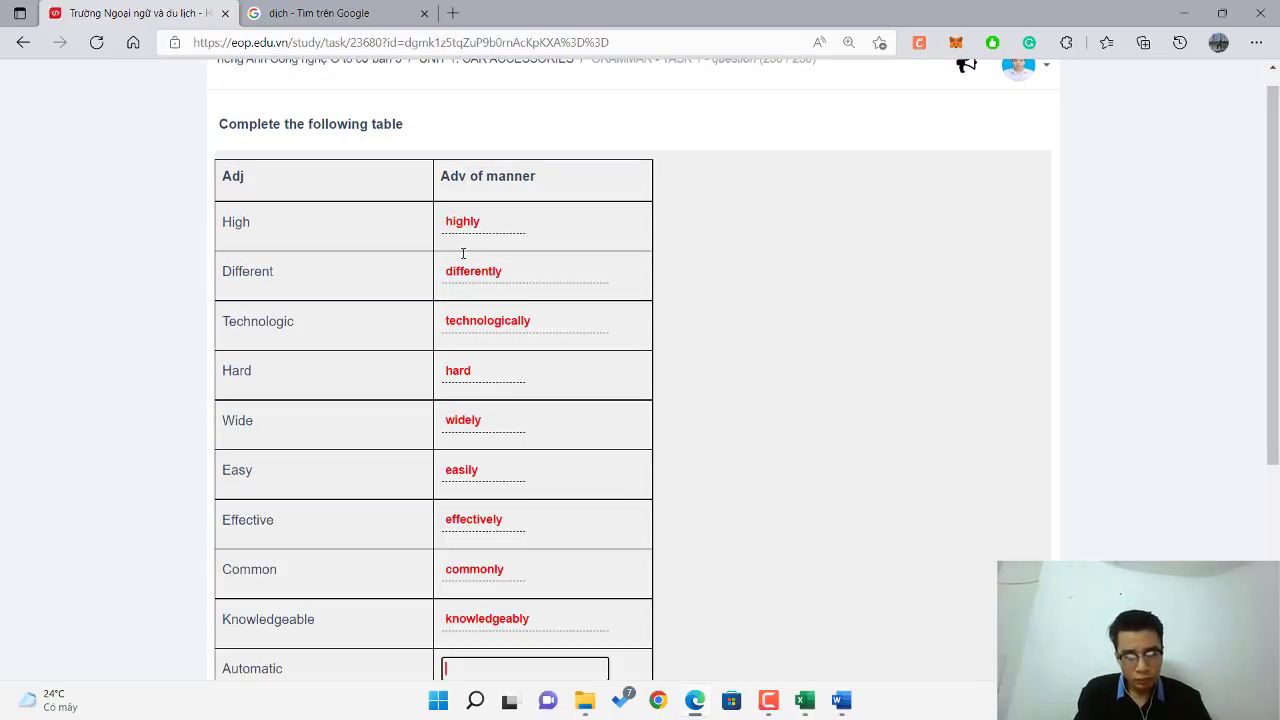
type("automatically")
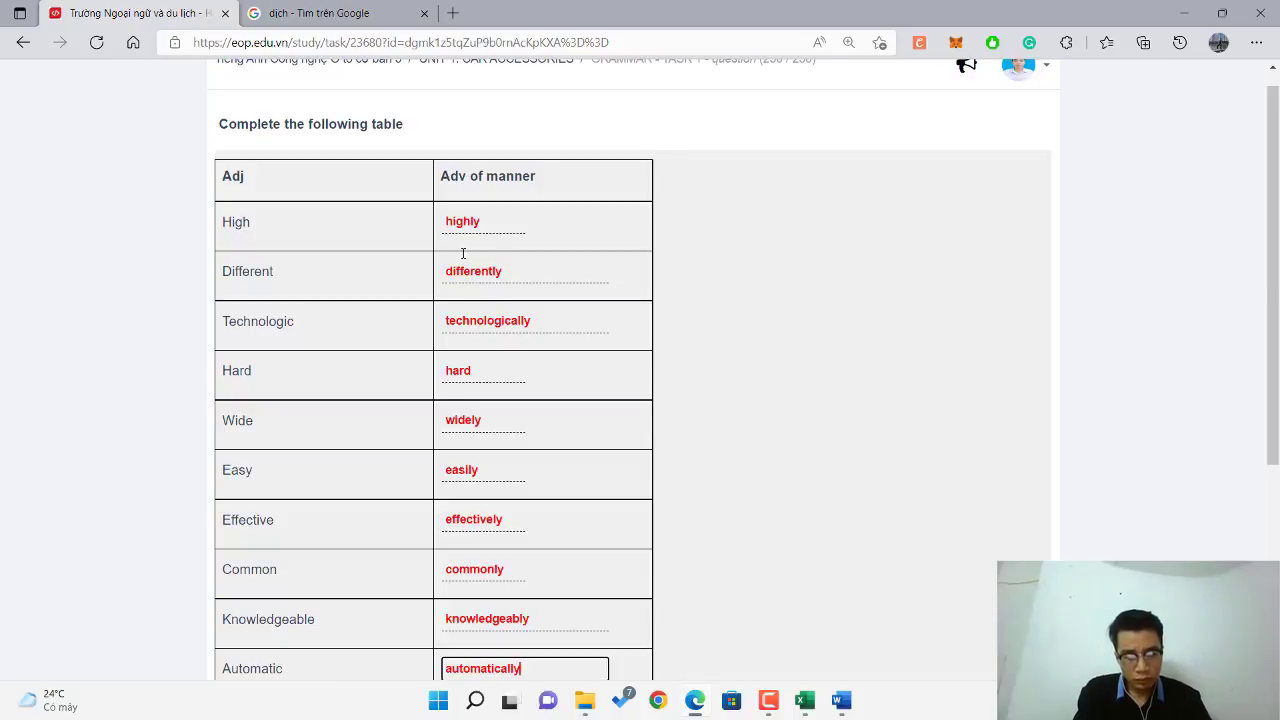
key("Tab")
type("succes")
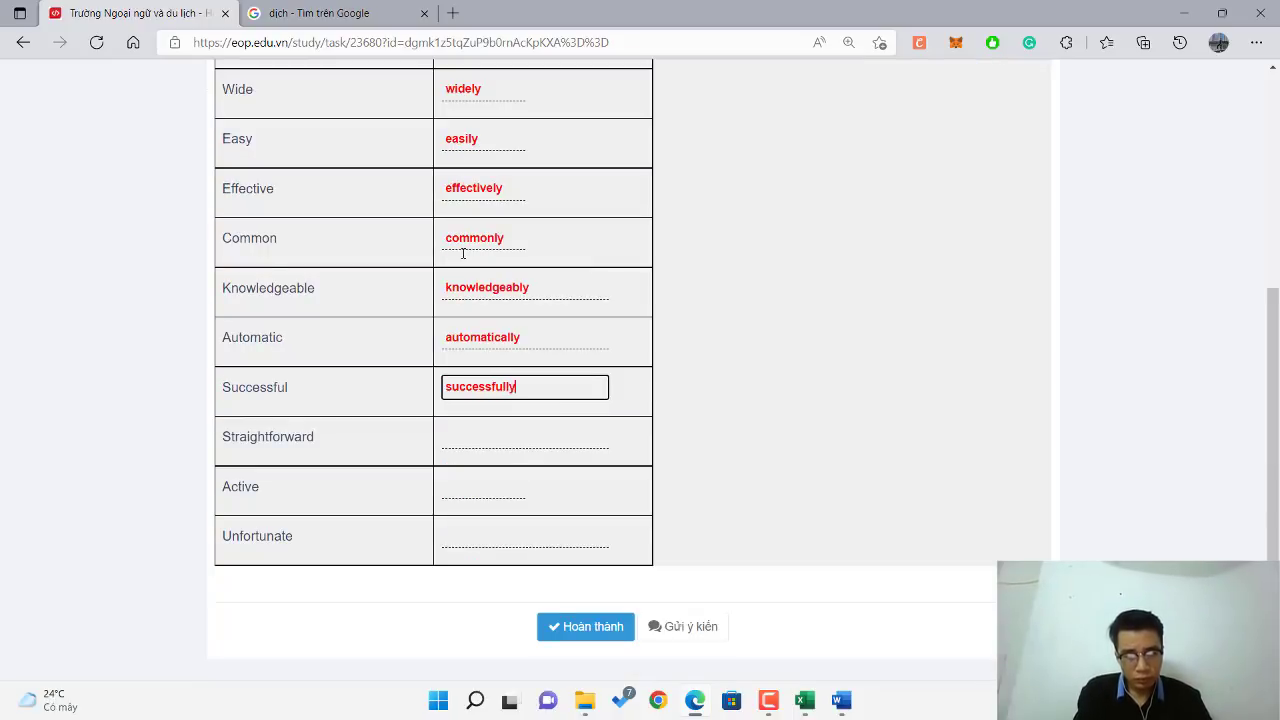
Enter "straighforward" for Straightforward and "actively" for Active, fill in the adverb for Unfortunate, and submit the table.
key("Tab")
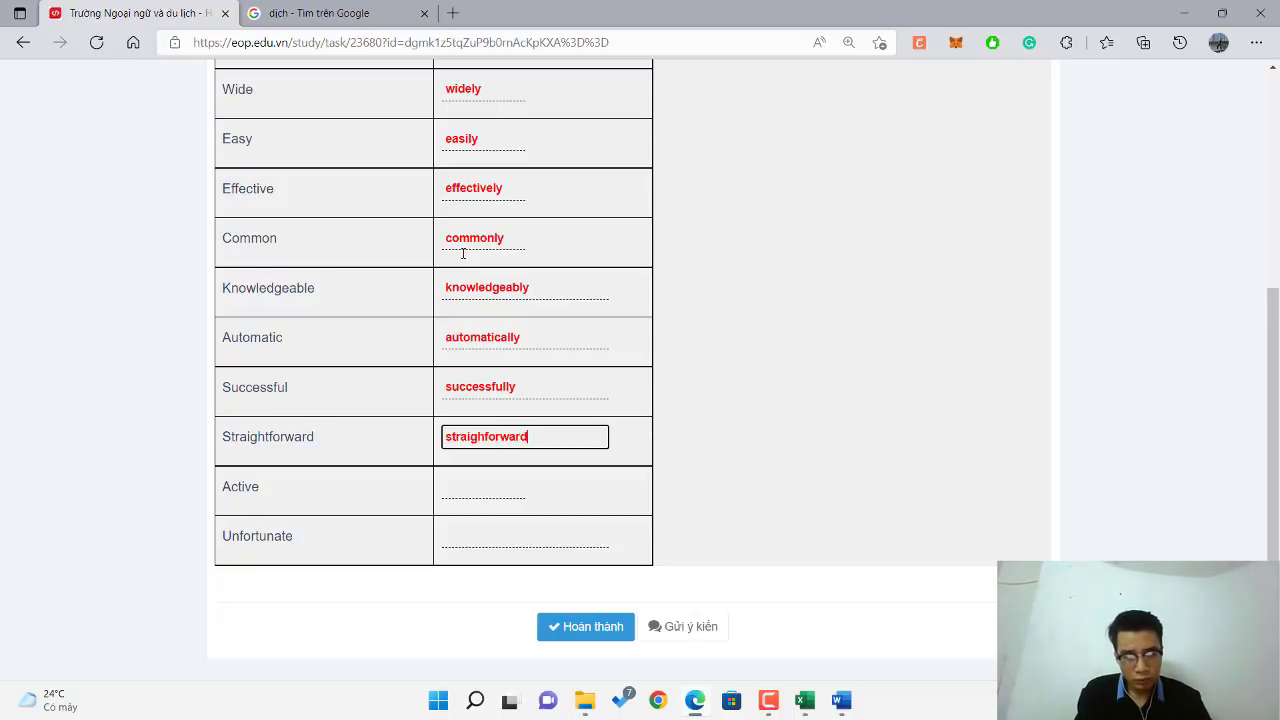
key("Tab")
type("actively")
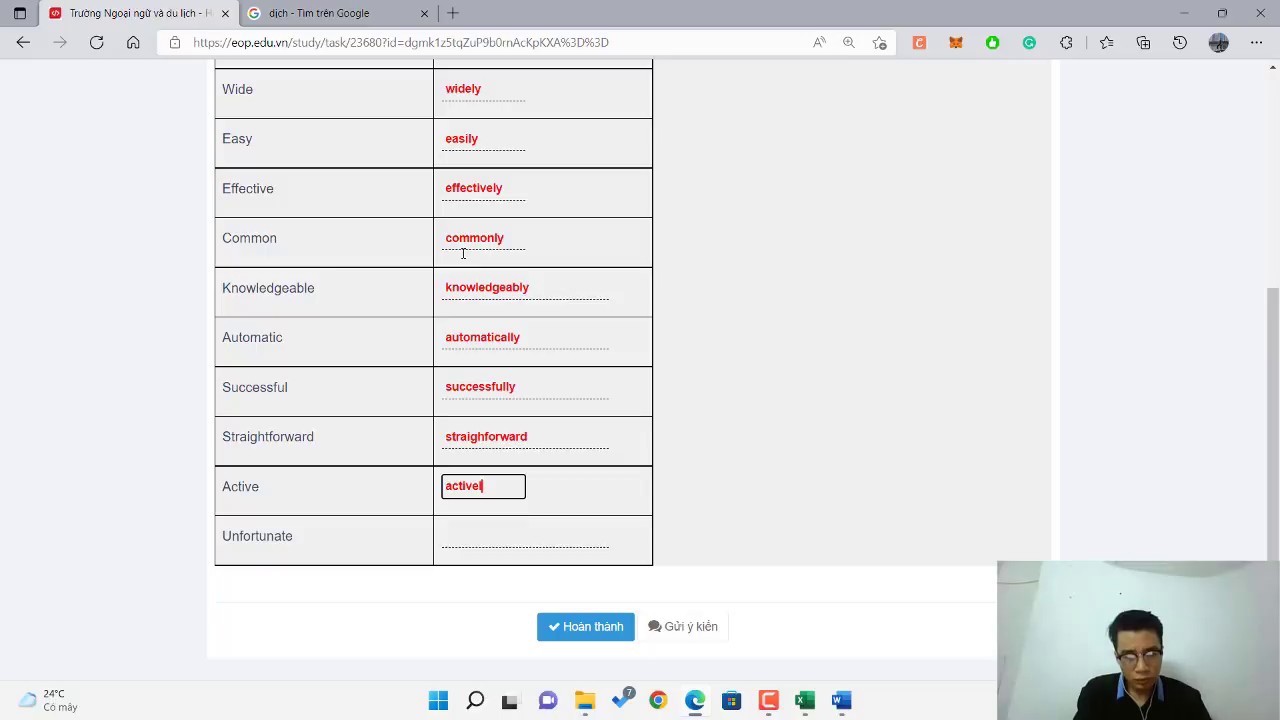
key("Tab")
type("unfor")
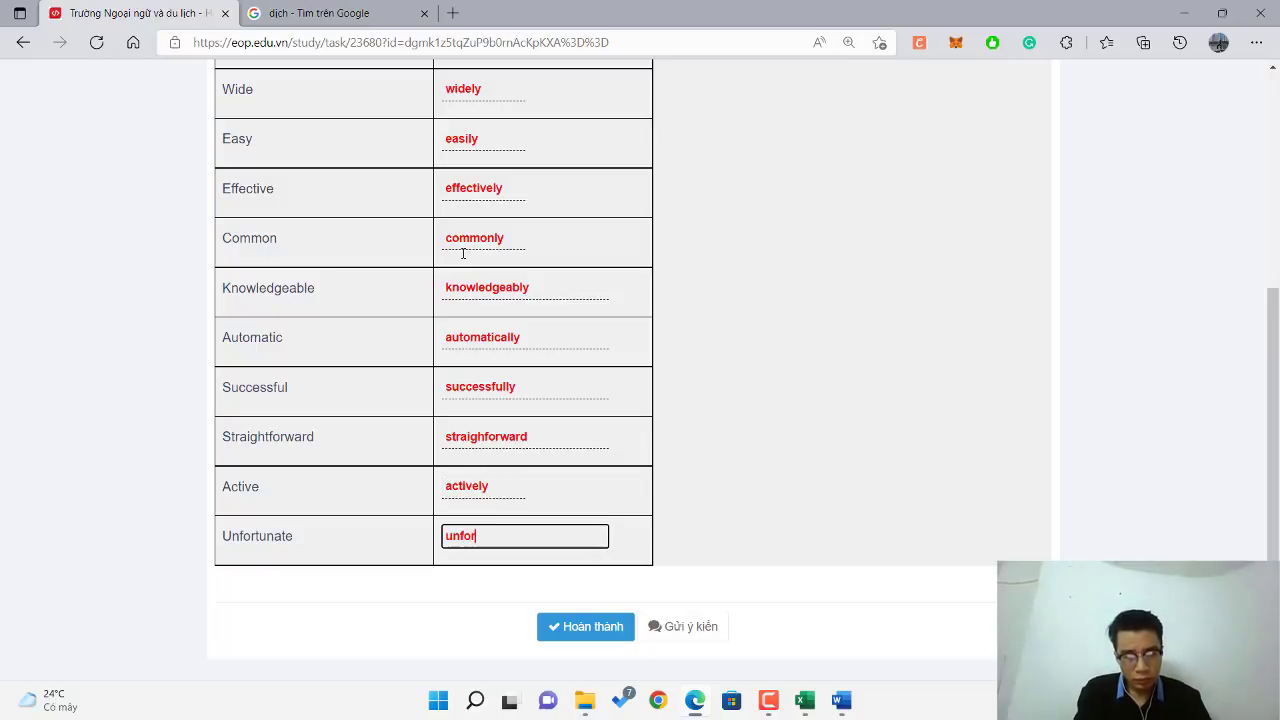
type("tun")
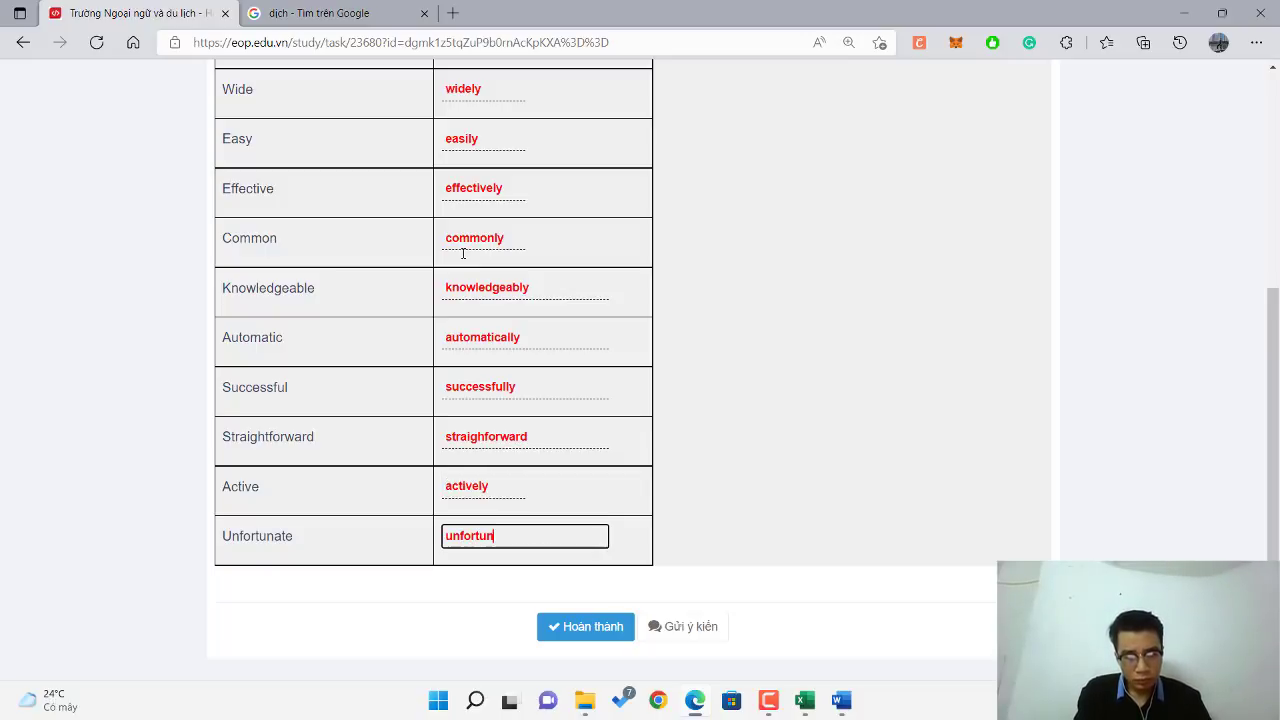
type("ate")
key("Return")
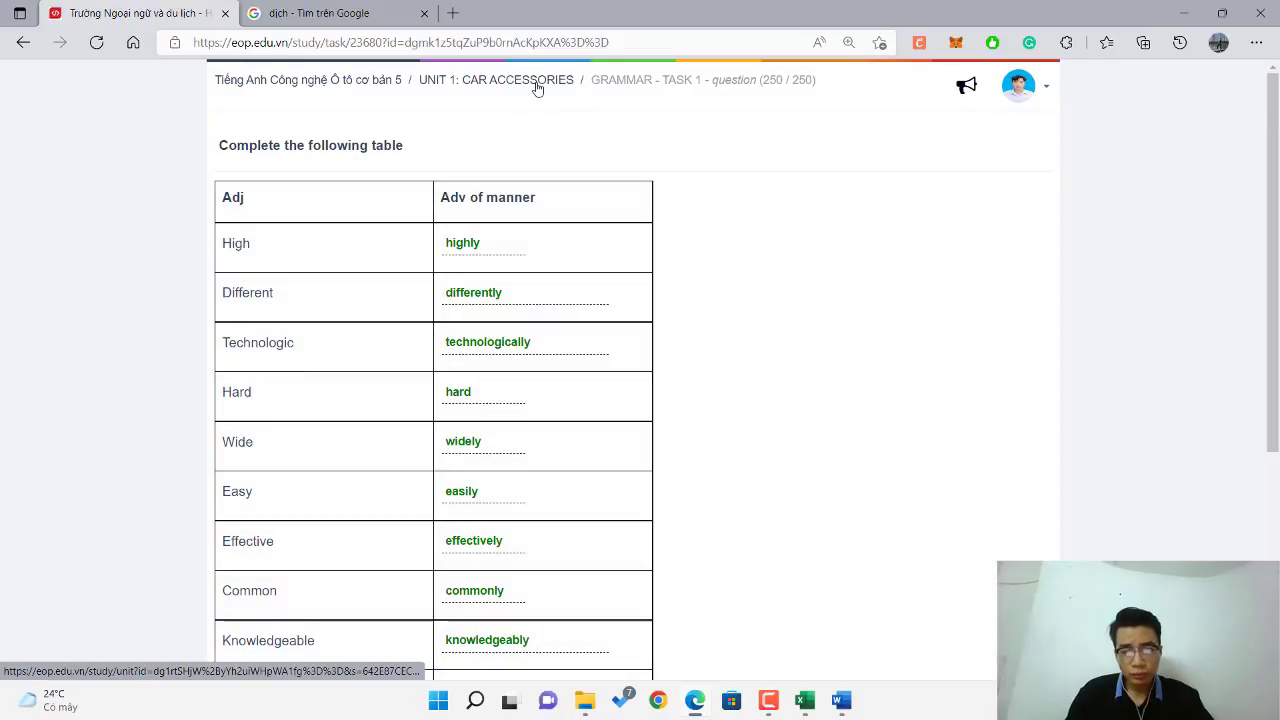
Return to the Unit 1: Car Accessories overview and open Grammar - Task 2 from the Grammar section.
left_click(537, 88)
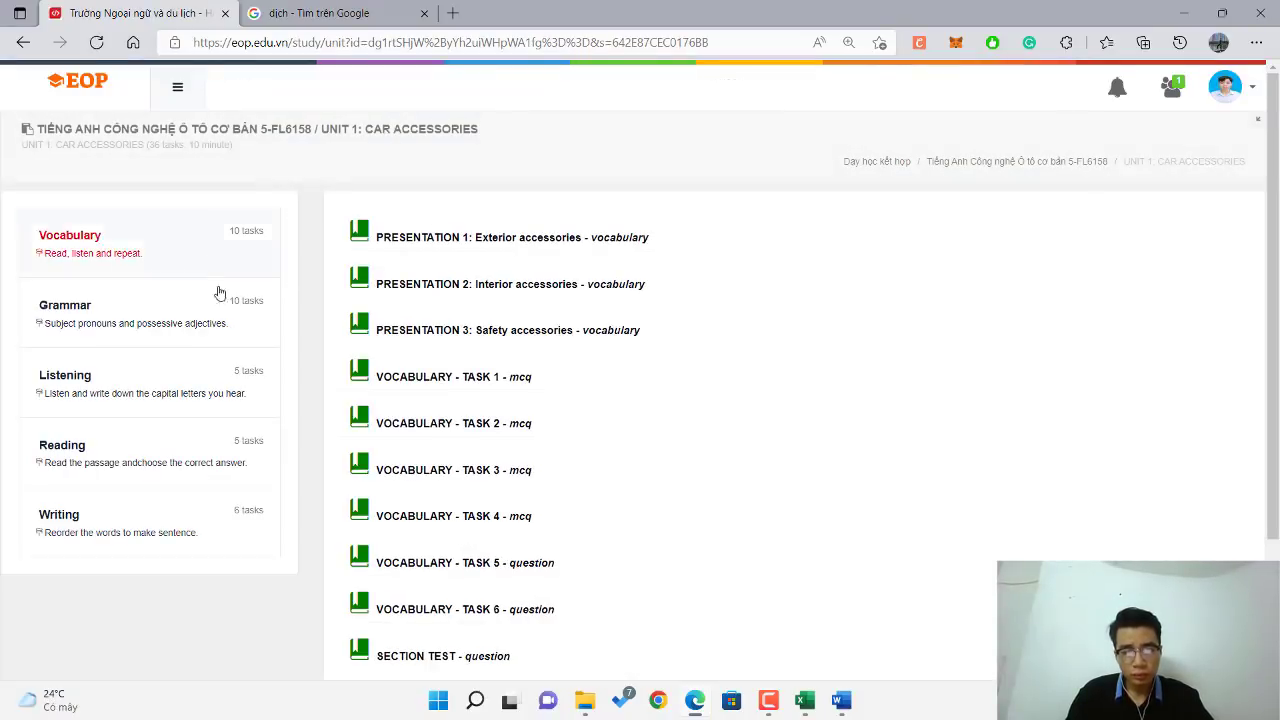
left_click(217, 328)
left_click(471, 471)
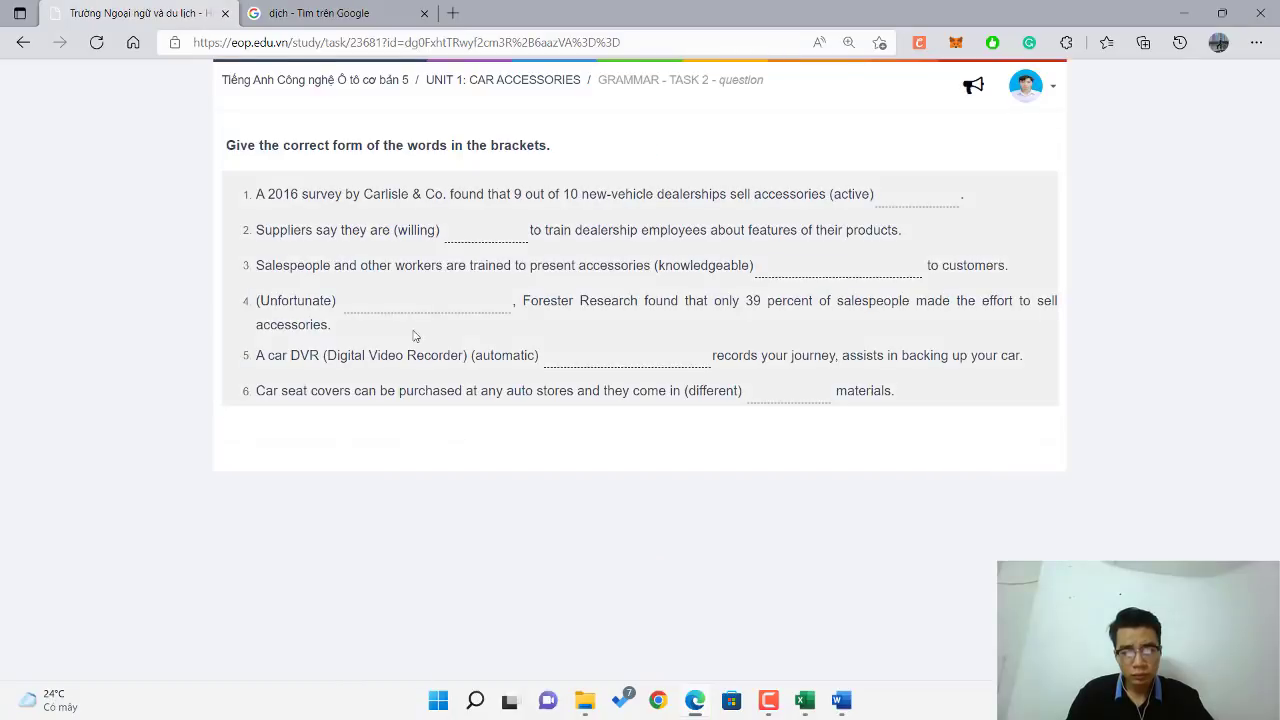
left_click(942, 202)
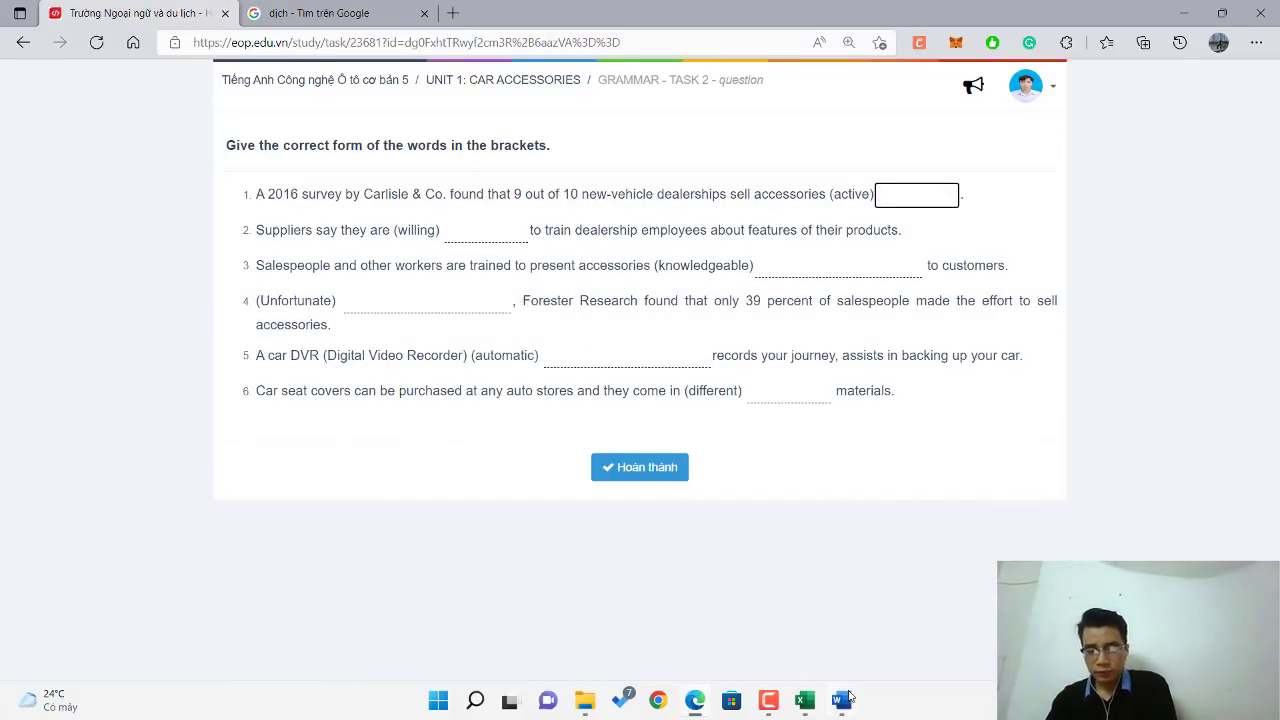
left_click(768, 700)
left_click(950, 533)
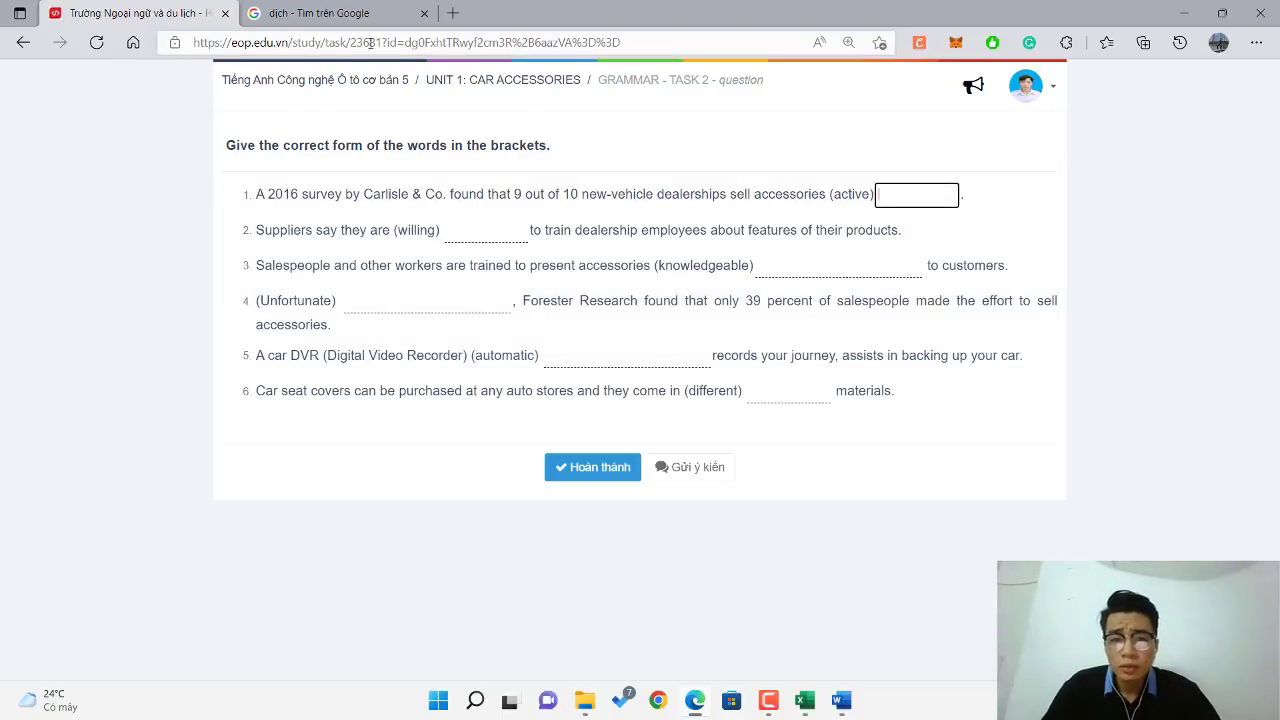
left_click_drag(726, 194, 578, 196)
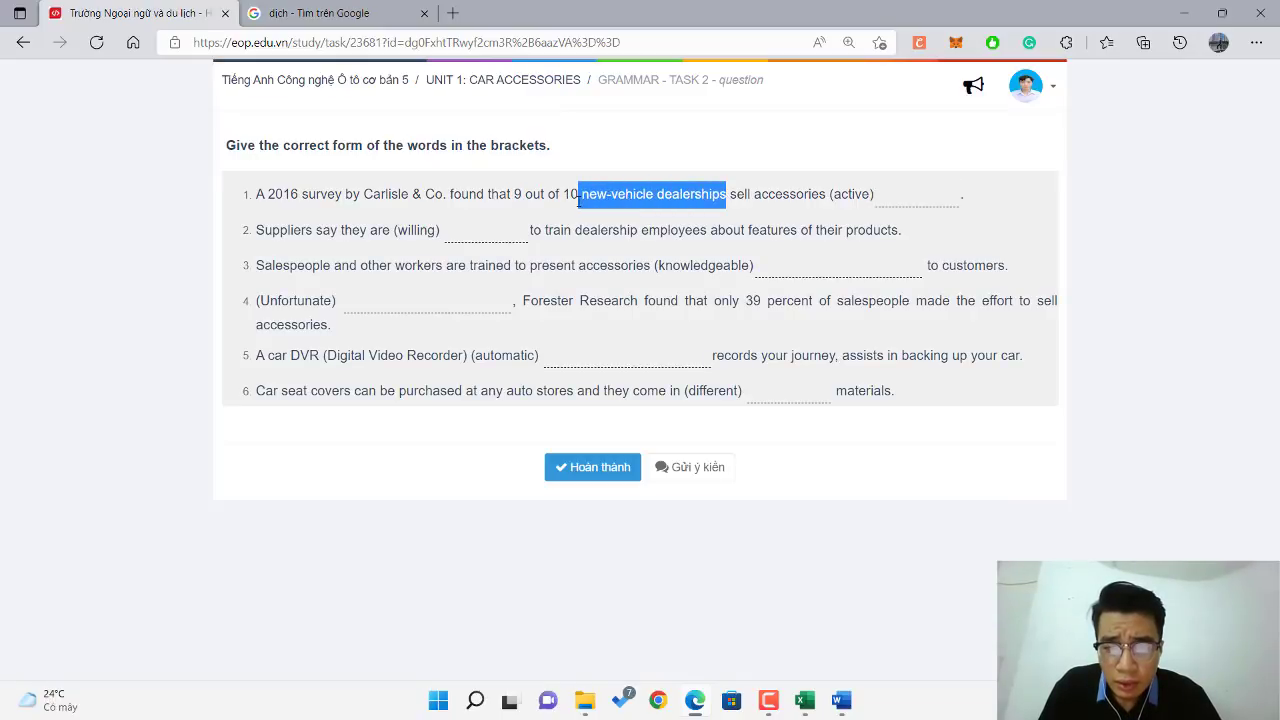
left_click(783, 197)
left_click(915, 197)
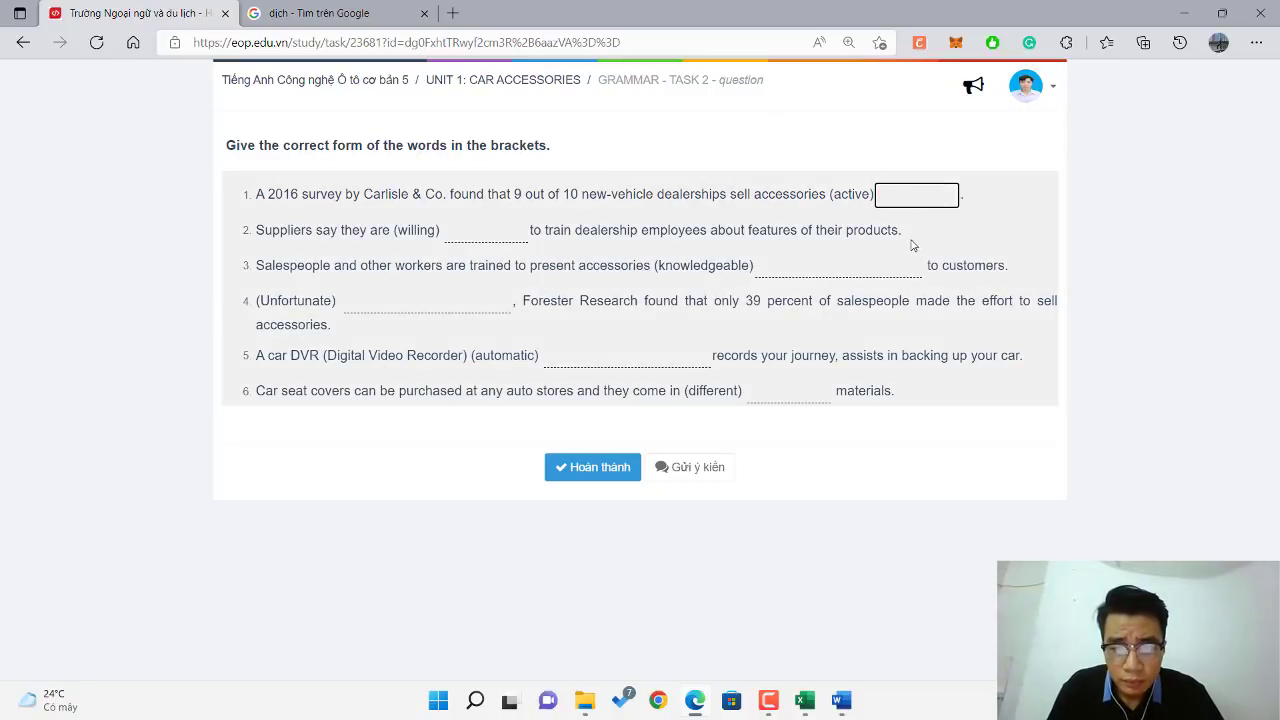
Look up "active" in the Google translator and fill the blank in sentence 1 with "active".
left_click(855, 193)
double_click(855, 193)
key("ctrl+c")
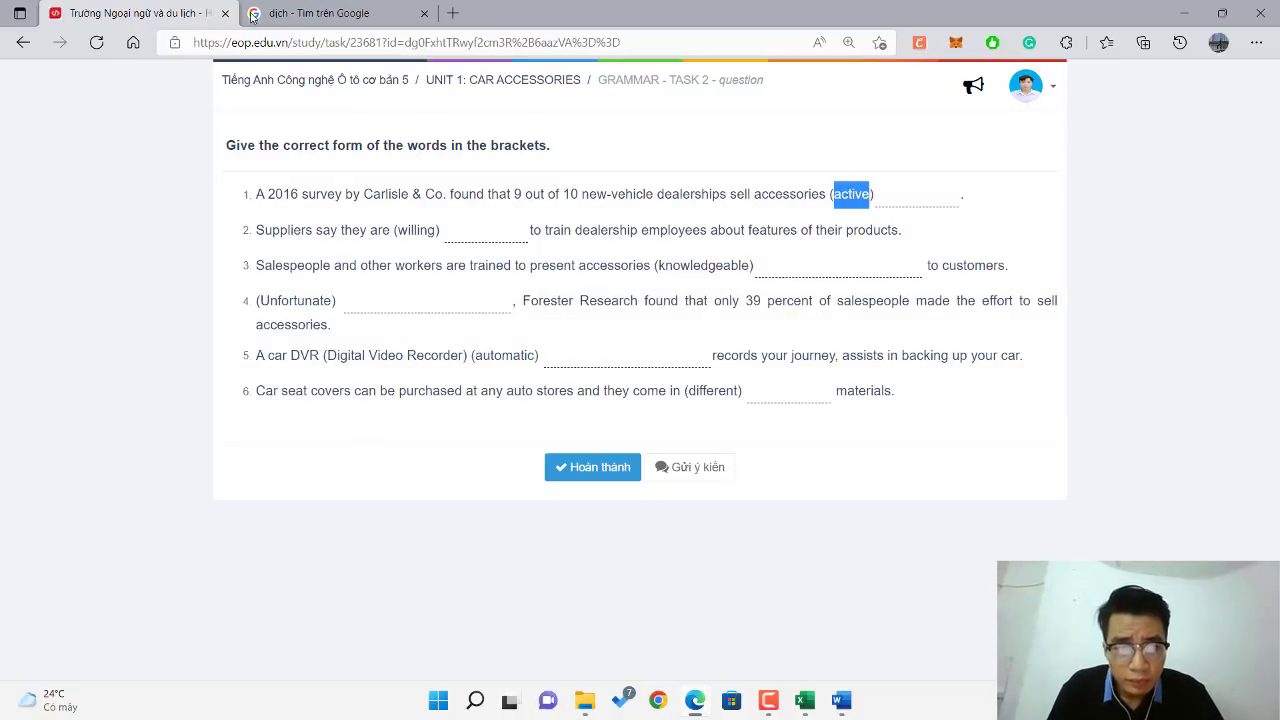
left_click(320, 13)
key("ctrl+v")
left_click(166, 8)
left_click(940, 192)
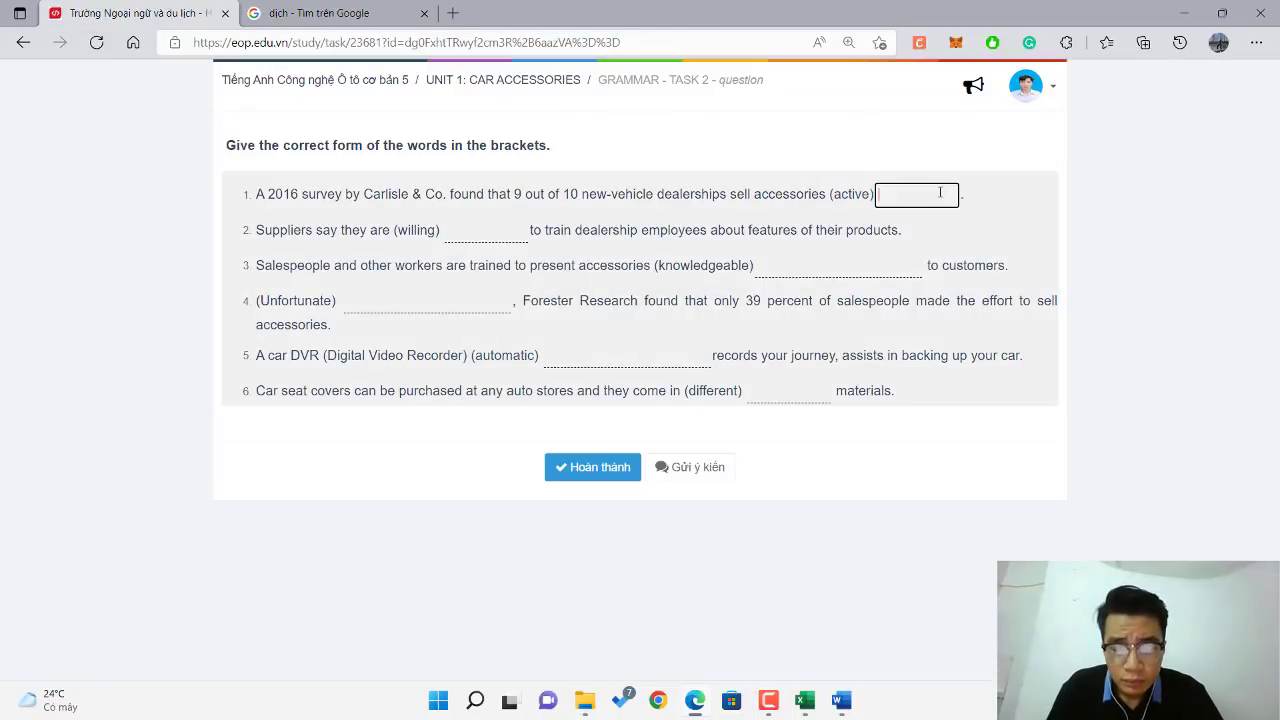
type("active")
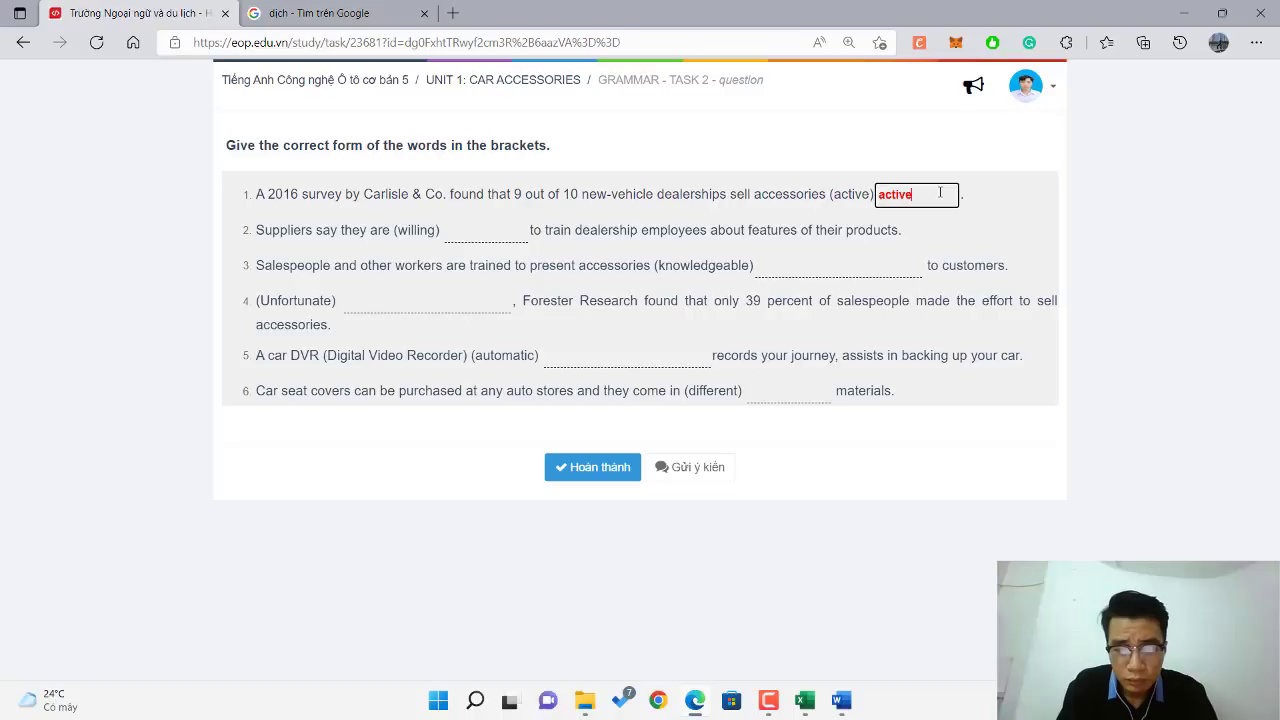
key("Tab")
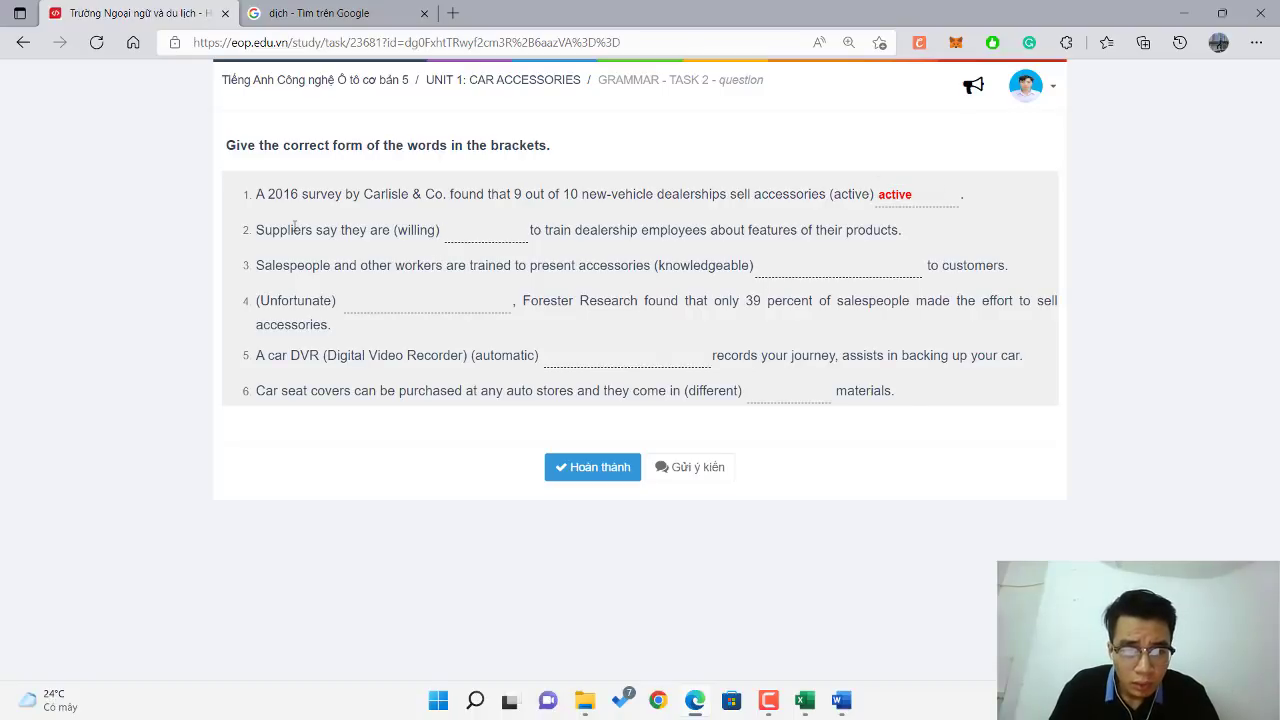
Look up the Vietnamese translation of "Suppliers" from sentence 2.
double_click(264, 228)
key("ctrl+c")
left_click(310, 13)
key("ctrl+v")
left_click(155, 12)
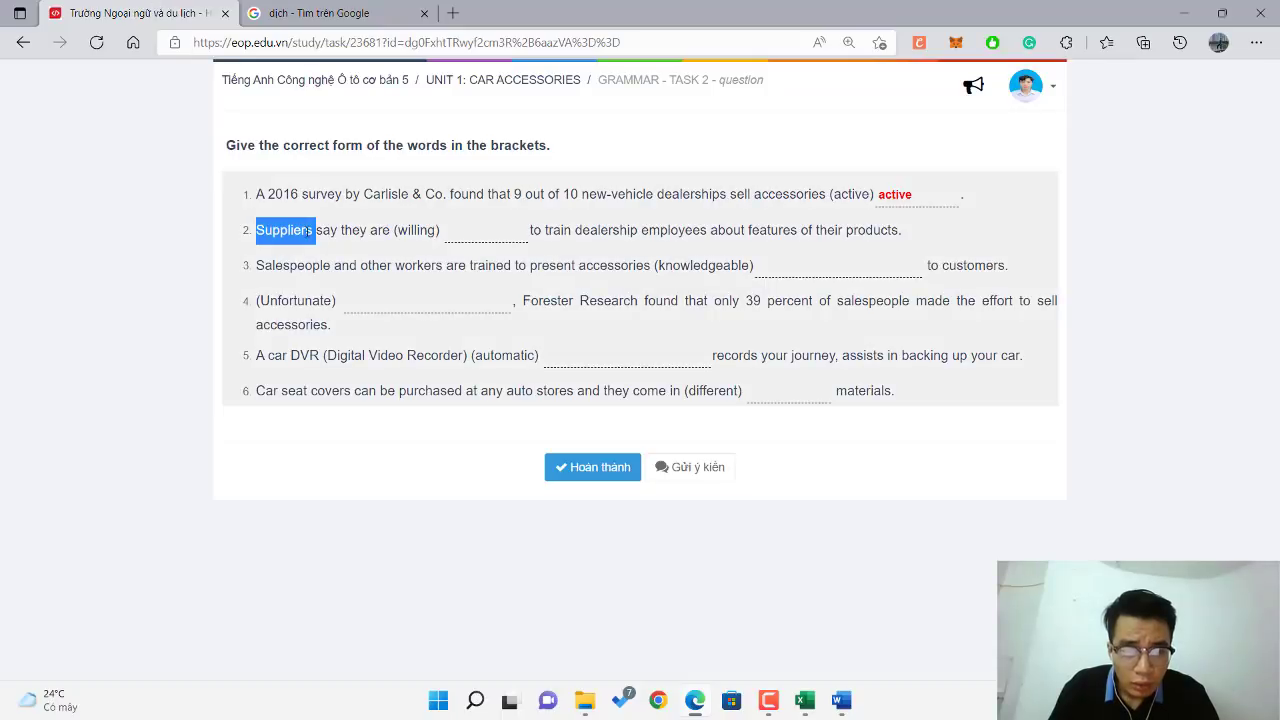
left_click(290, 231)
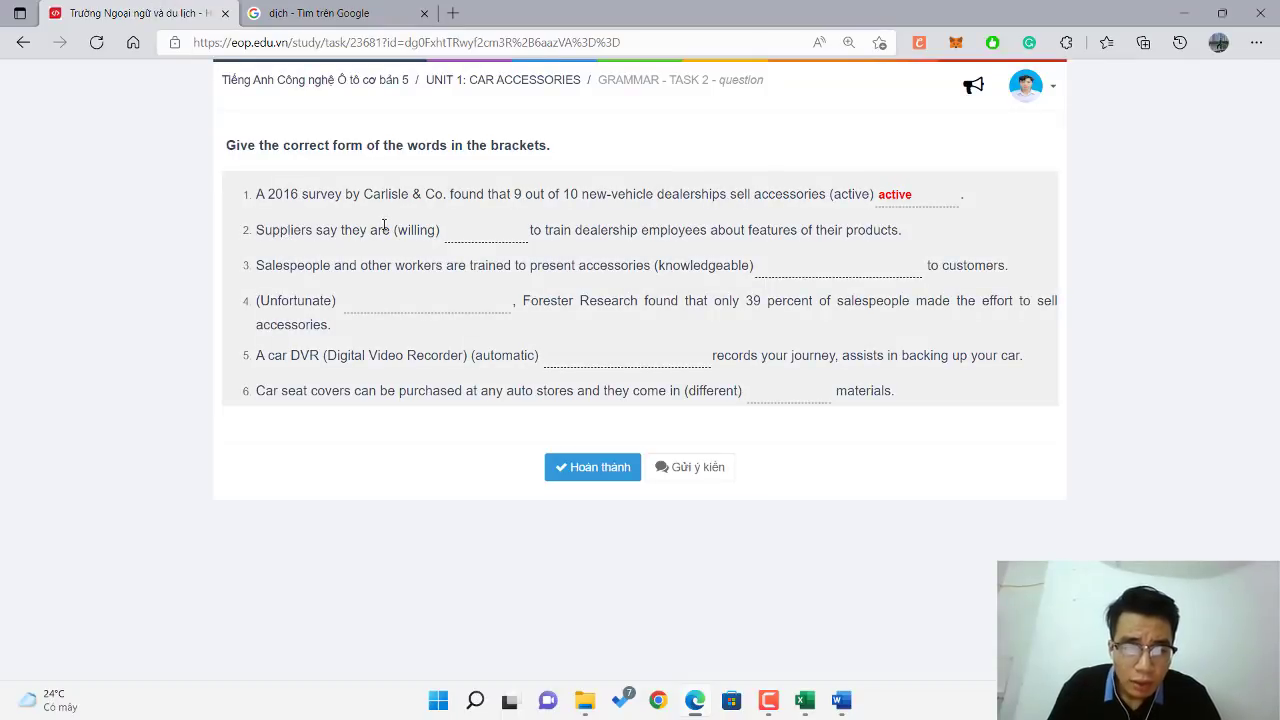
Check "willing" in the Google translator and fill the blank in sentence 2 with "willing".
double_click(417, 230)
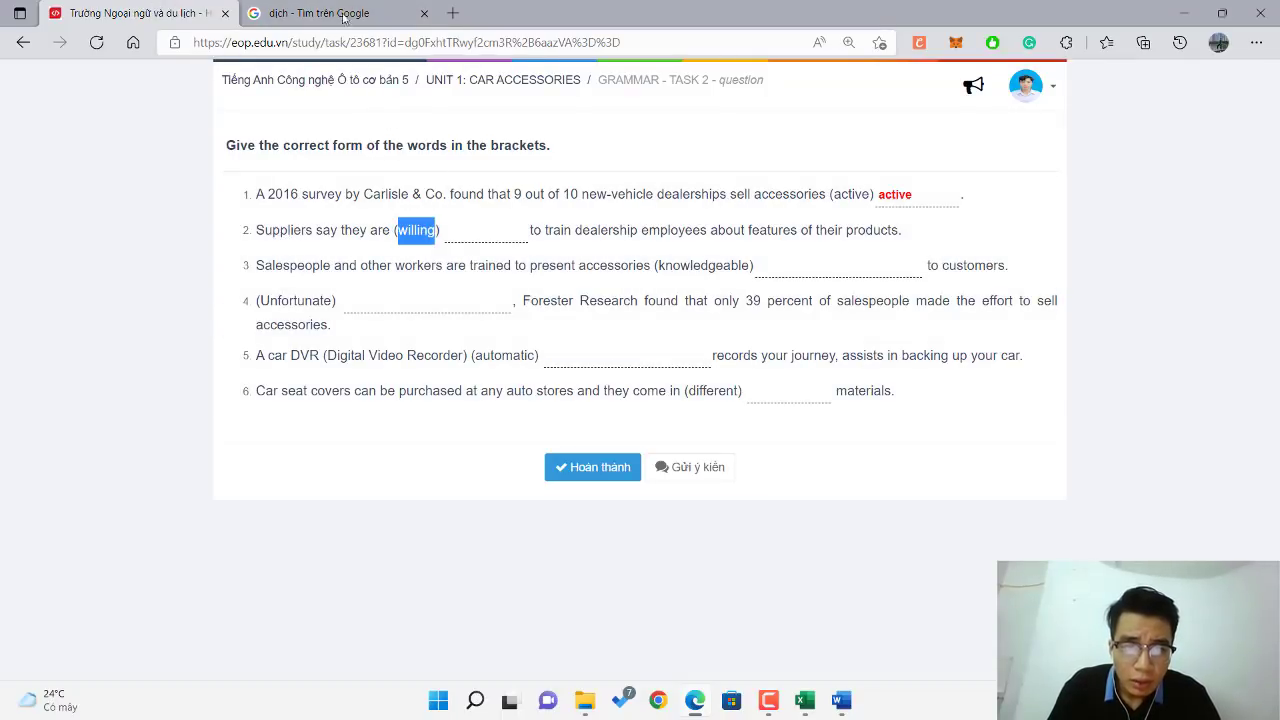
left_click(343, 14)
left_click(140, 13)
left_click(488, 230)
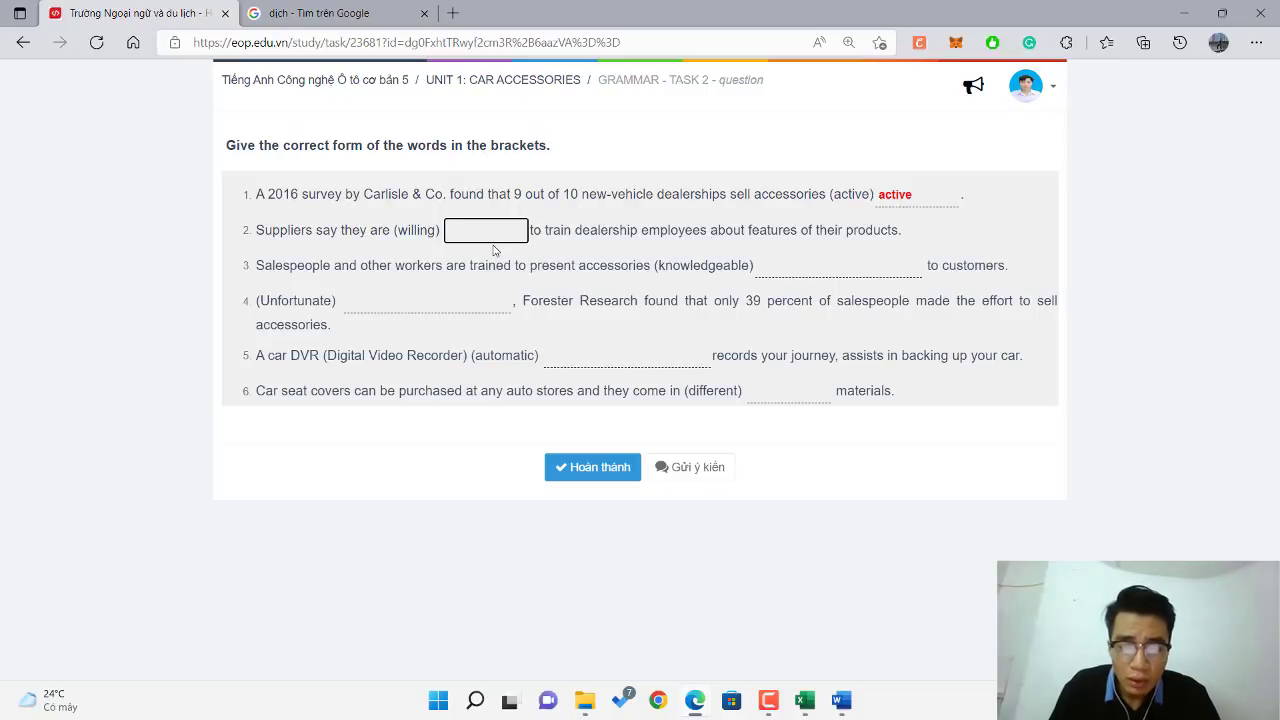
type("willing")
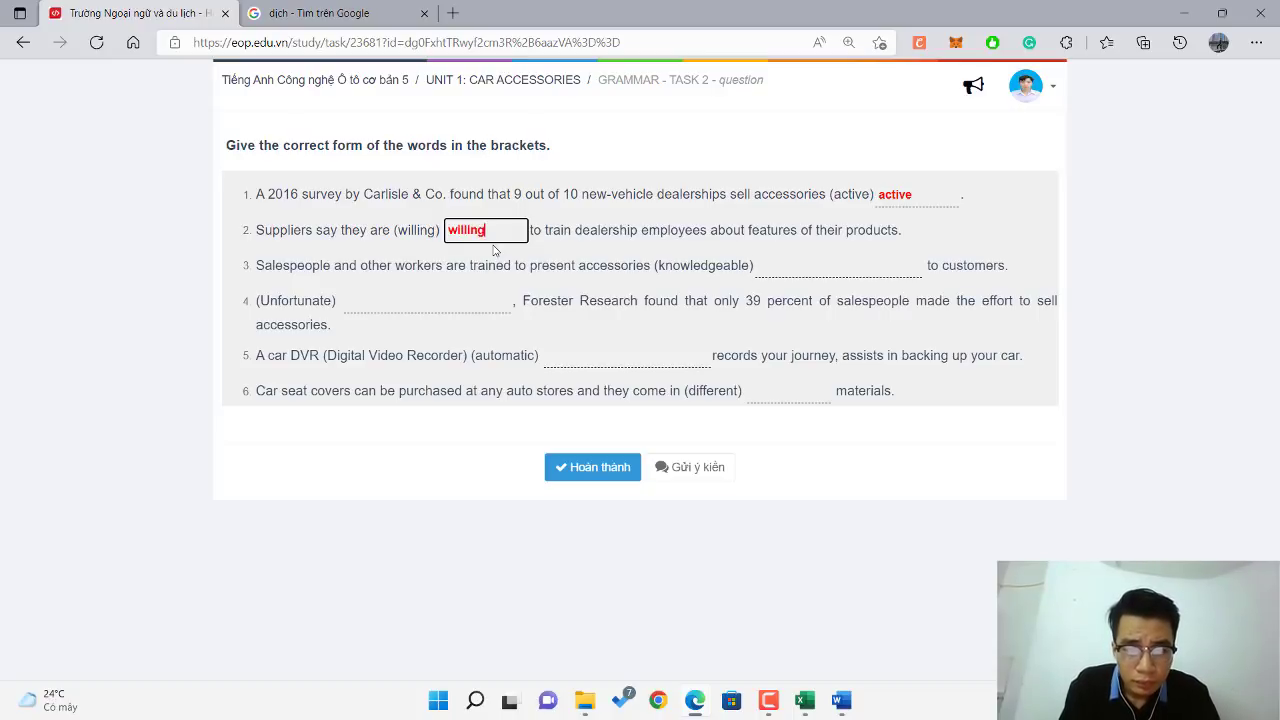
key("Tab")
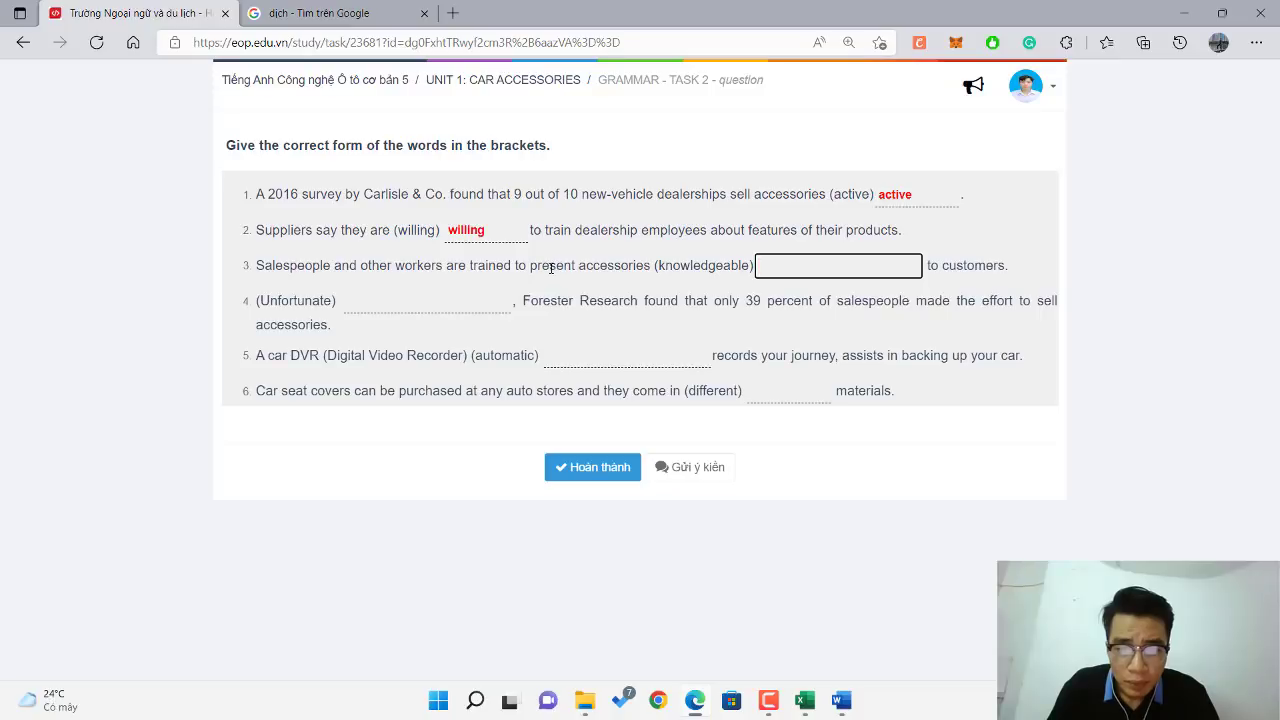
Look up the Vietnamese translation of "present" from sentence 3.
double_click(561, 266)
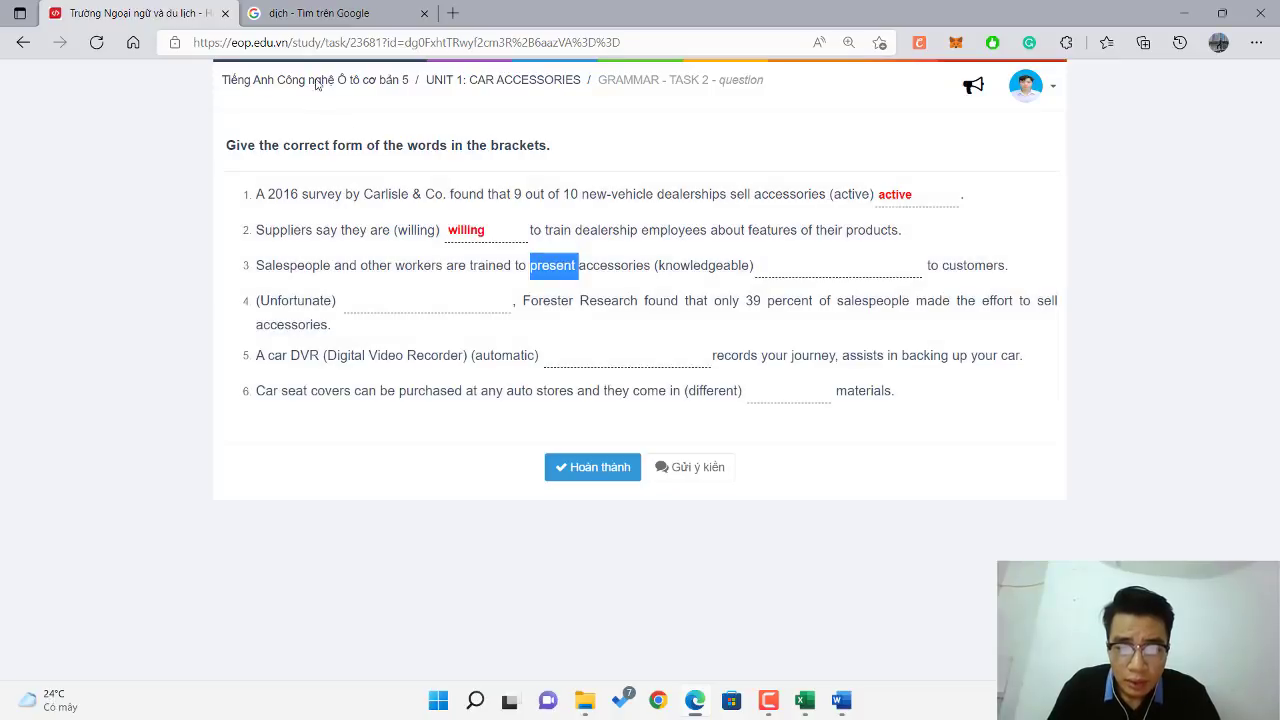
key("ctrl+Tab")
key("ctrl+v")
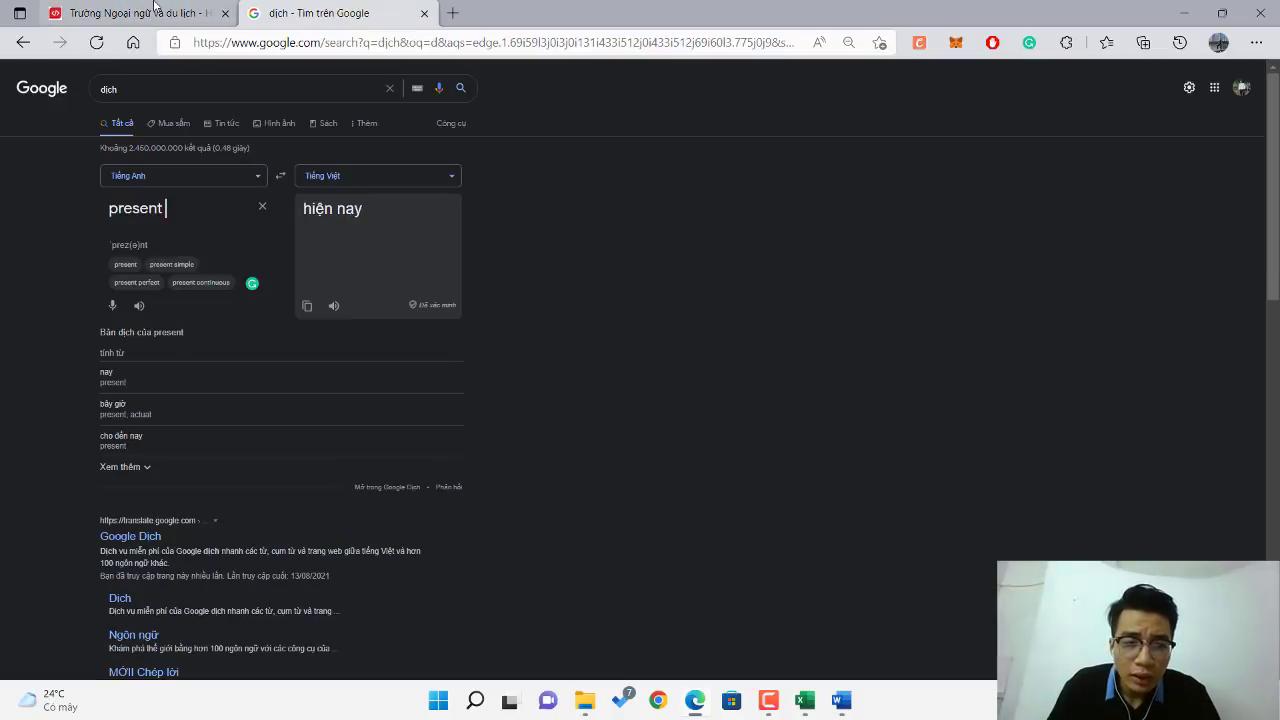
left_click(153, 8)
left_click(571, 268)
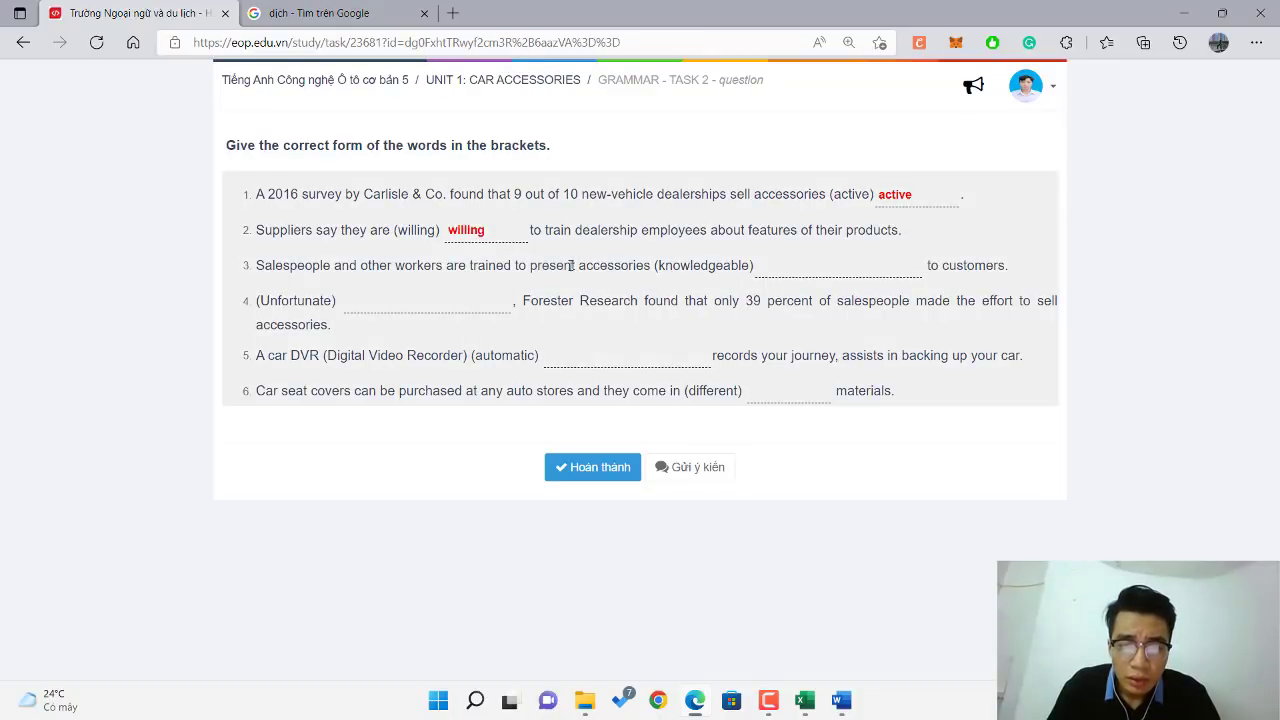
Fill the blank in sentence 3 with the adverb "knowledgeably", reusing the bracketed word from the sentence.
double_click(703, 265)
key("ctrl+c")
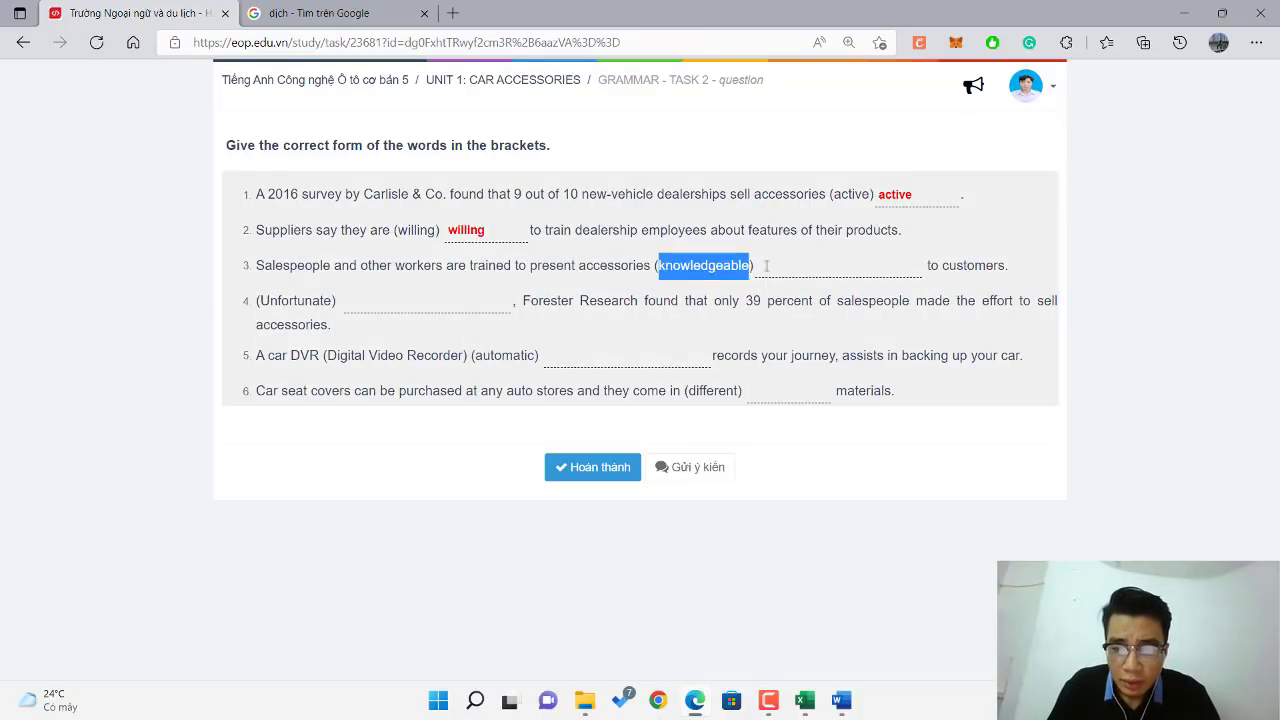
left_click(815, 262)
key("ctrl+v")
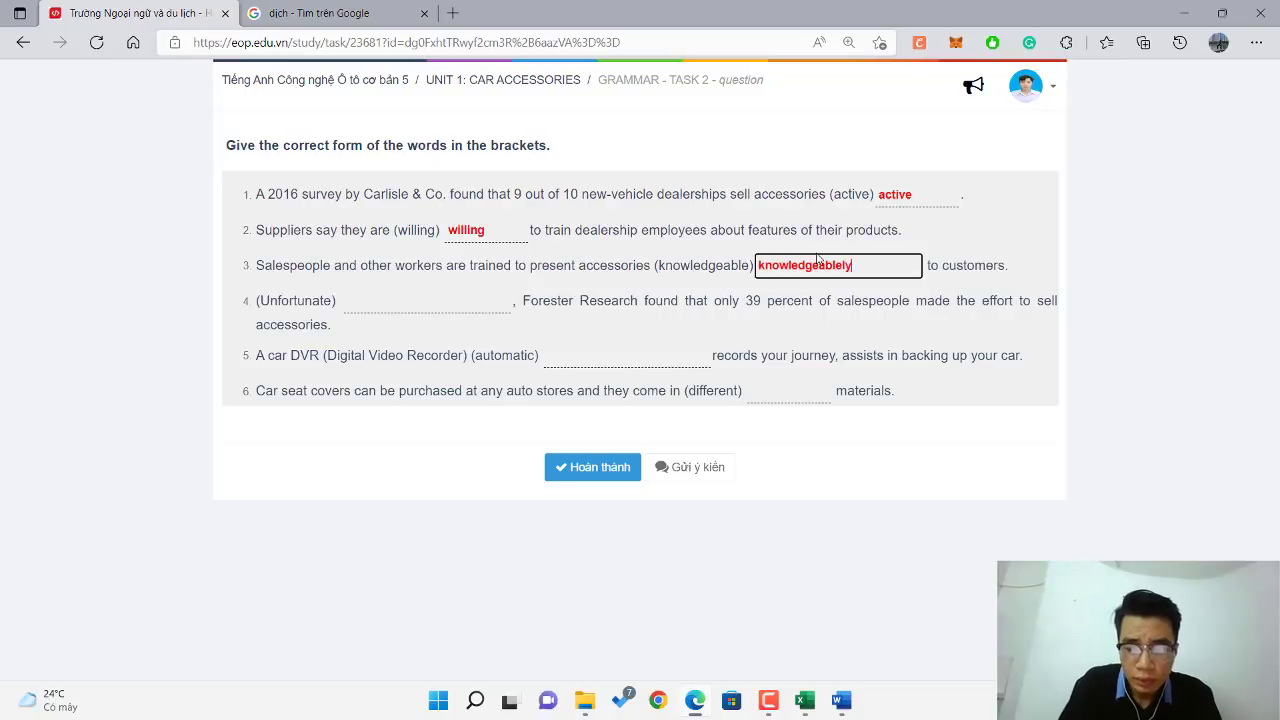
type("ly")
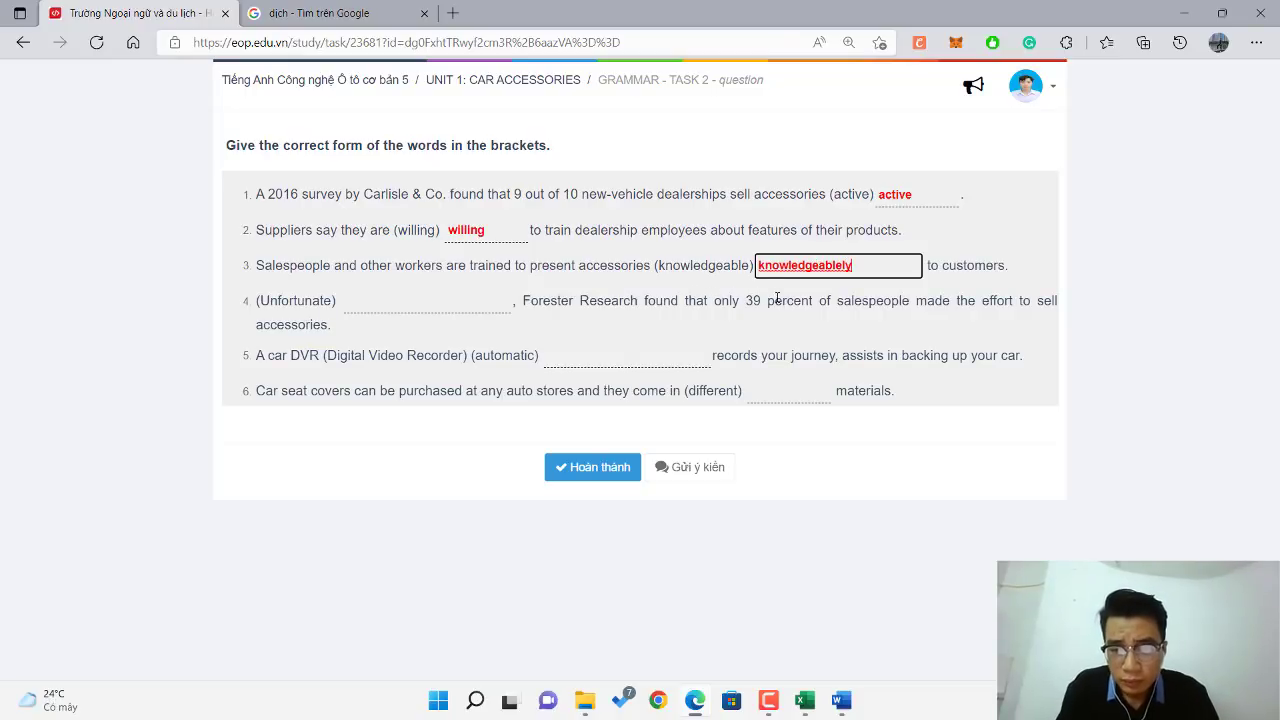
key("BackSpace")
key("BackSpace")
key("BackSpace")
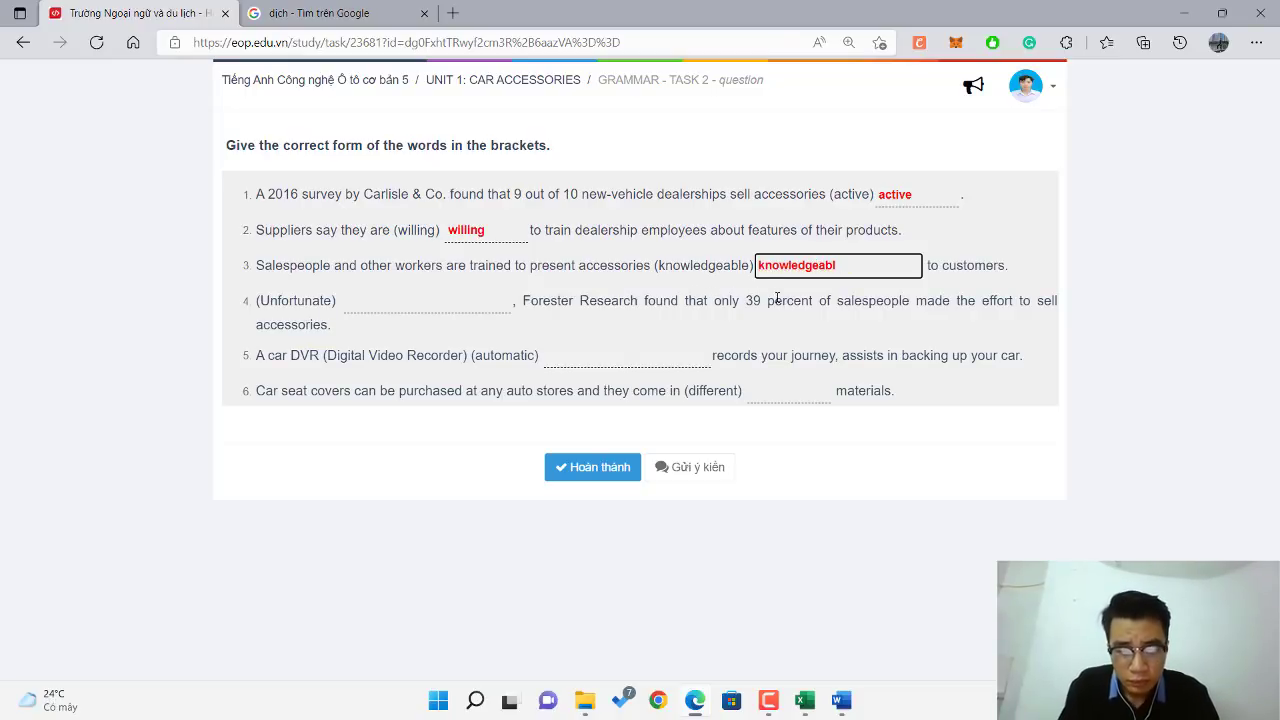
type("y")
key("Tab")
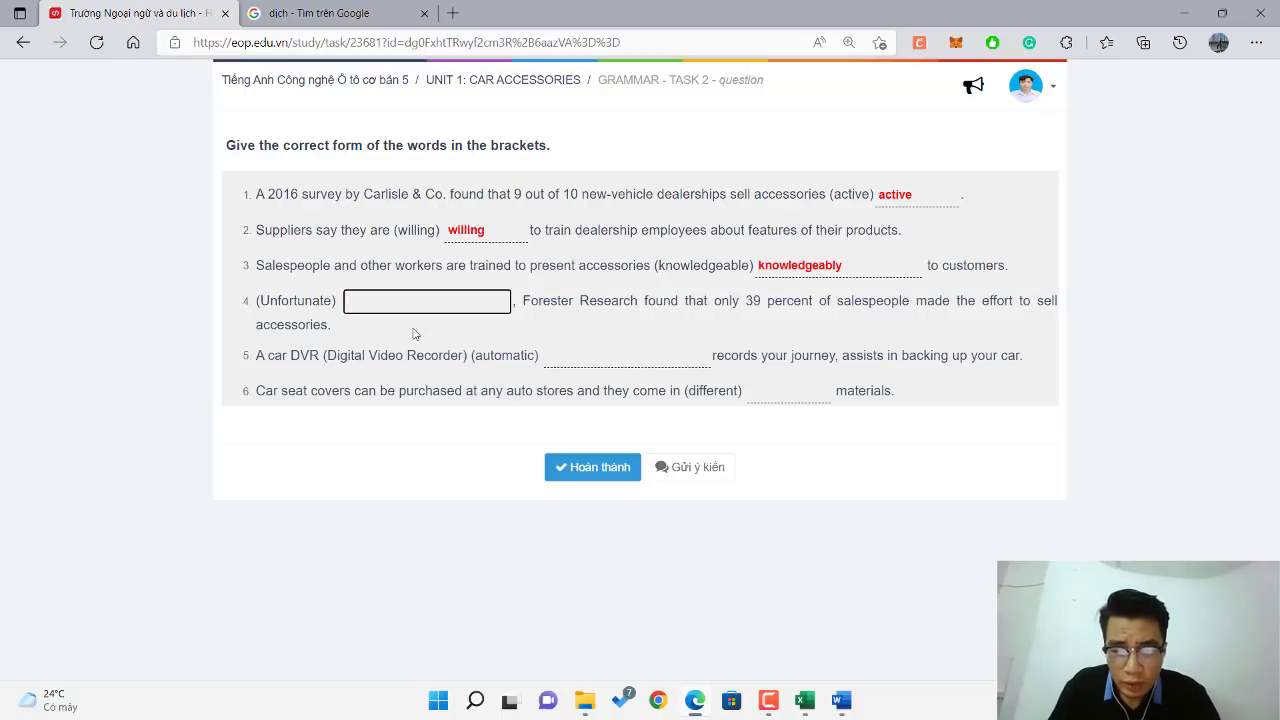
Translate "Unfortunate" into Vietnamese and fill the blank in sentence 4 with "Unfortunately".
double_click(300, 301)
key("ctrl+c")
key("ctrl+Tab")
key("ctrl+v")
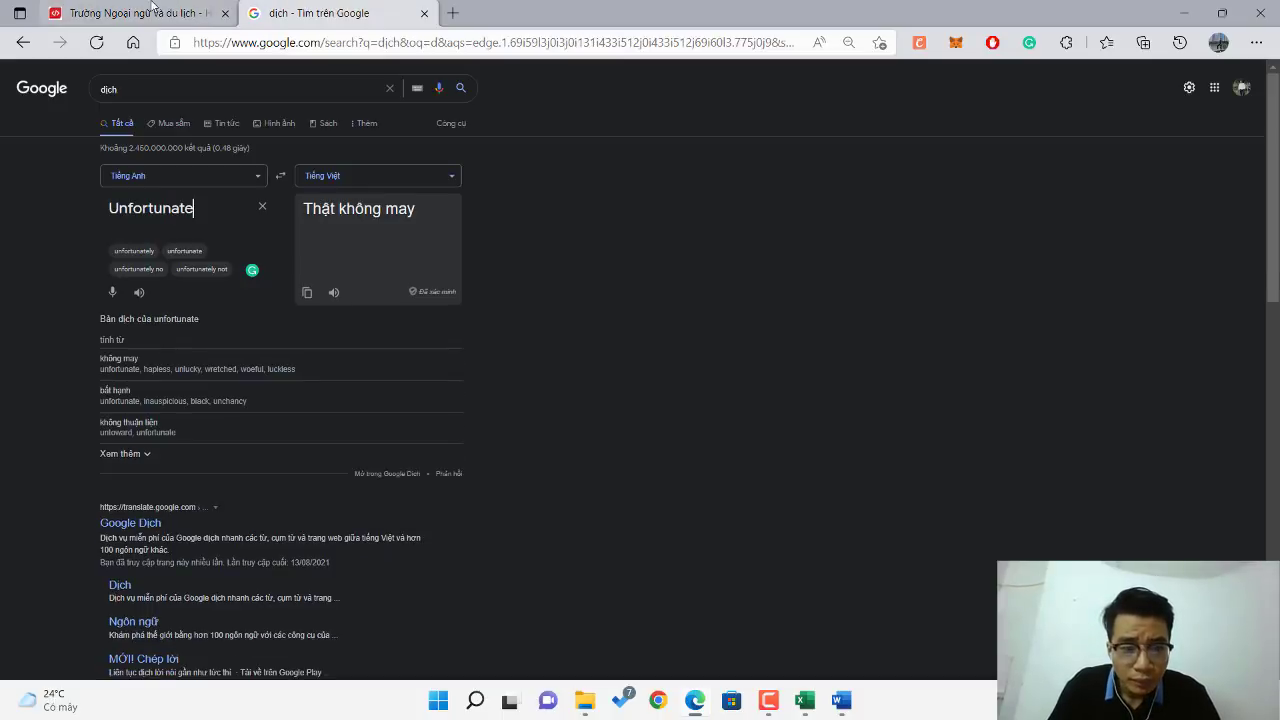
left_click(152, 10)
left_click(407, 298)
type("Un")
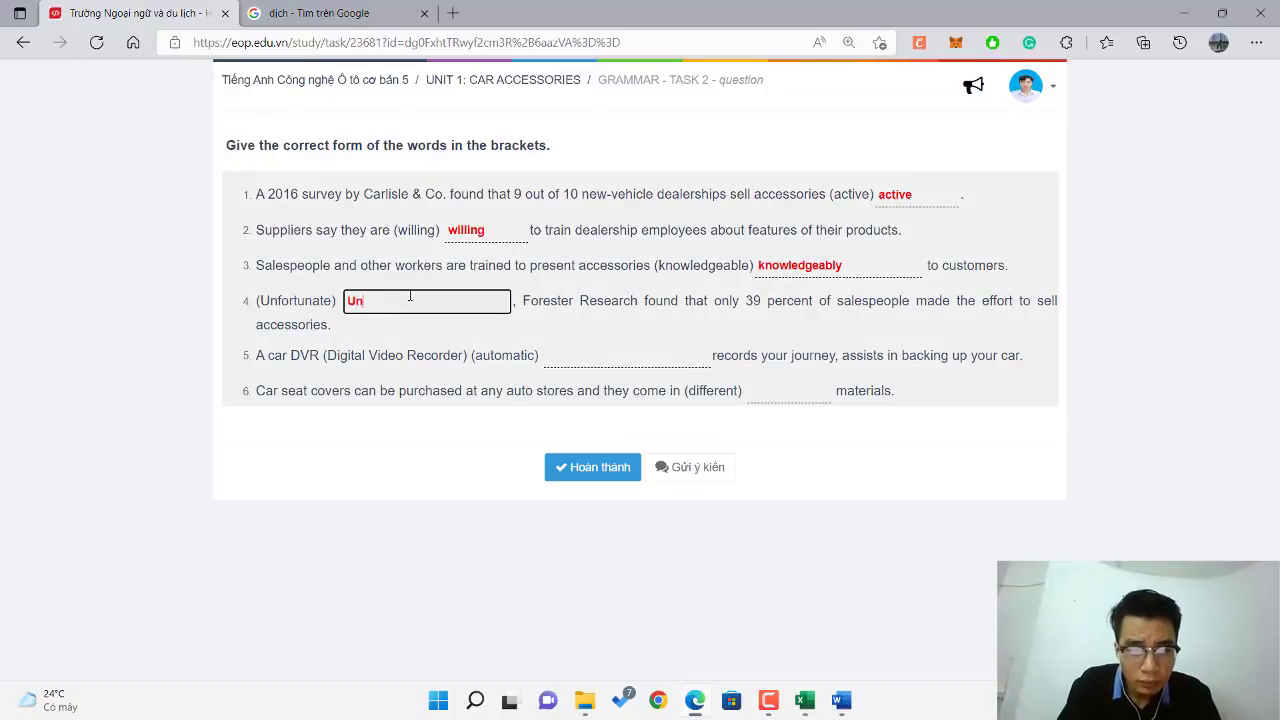
type("fortunat")
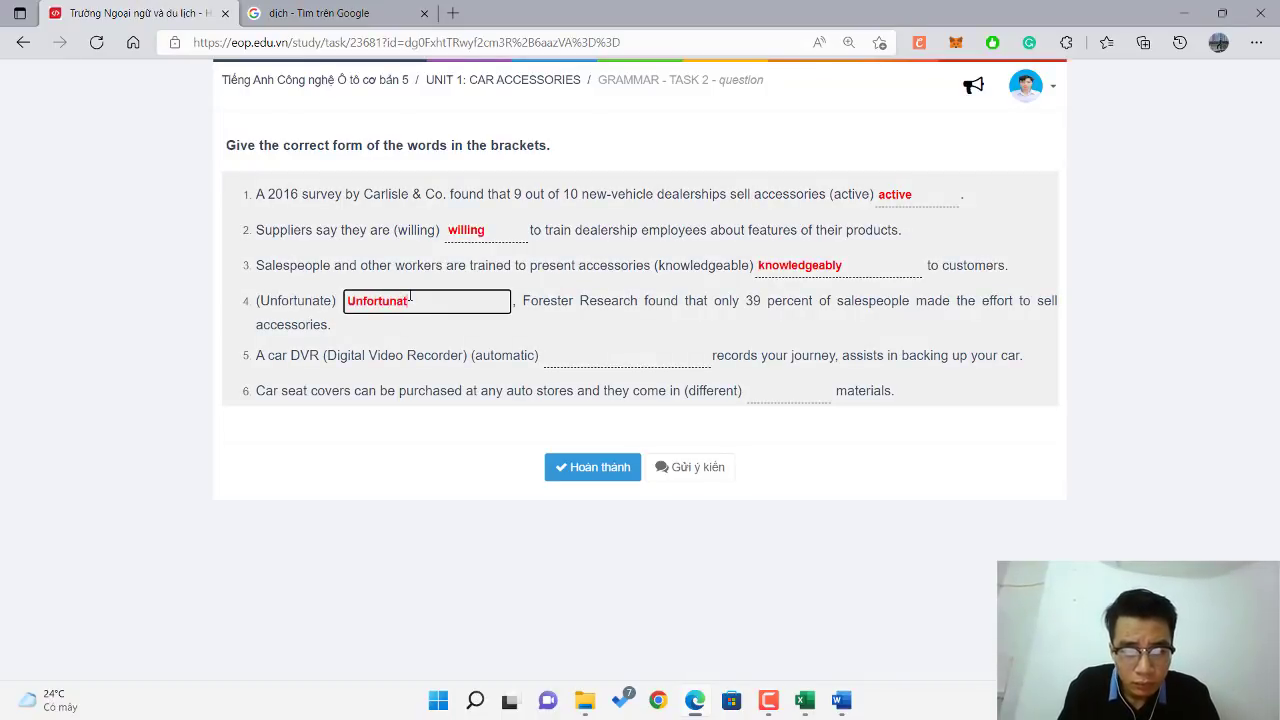
type("ely")
key("Tab")
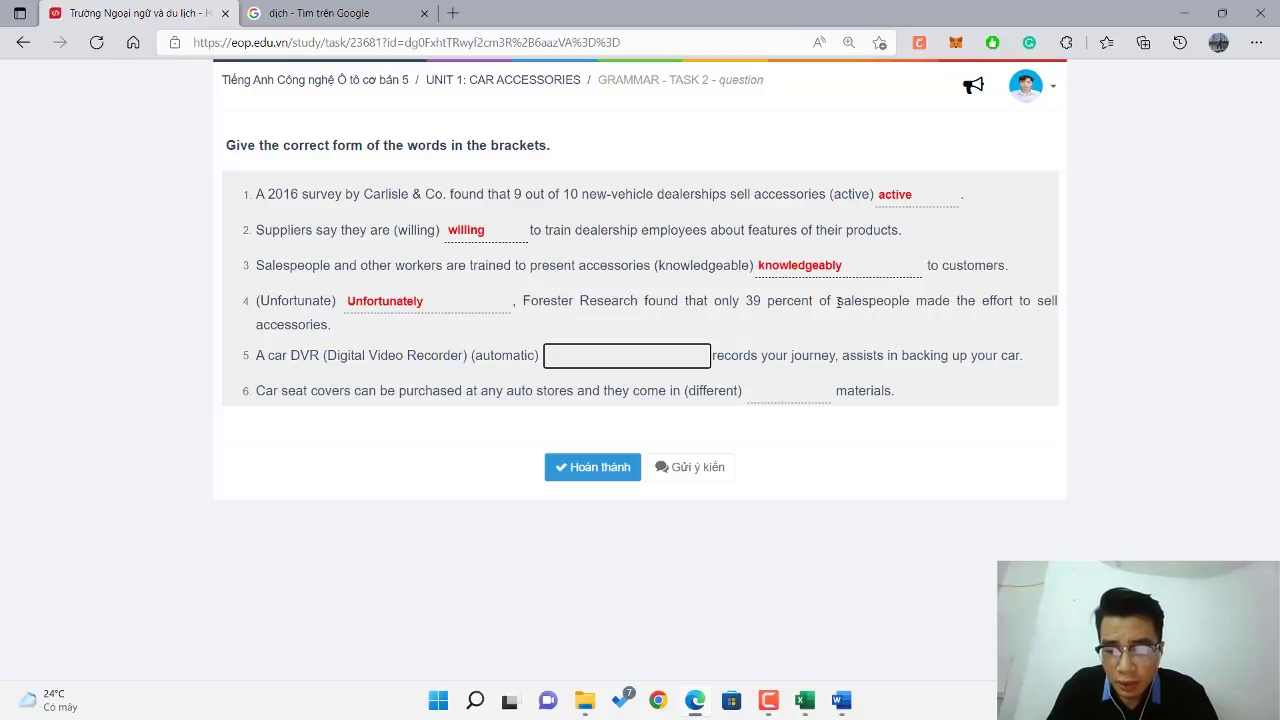
Look up the Vietnamese translation of "effort" from sentence 4.
left_click_drag(838, 301, 918, 305)
left_click(916, 307)
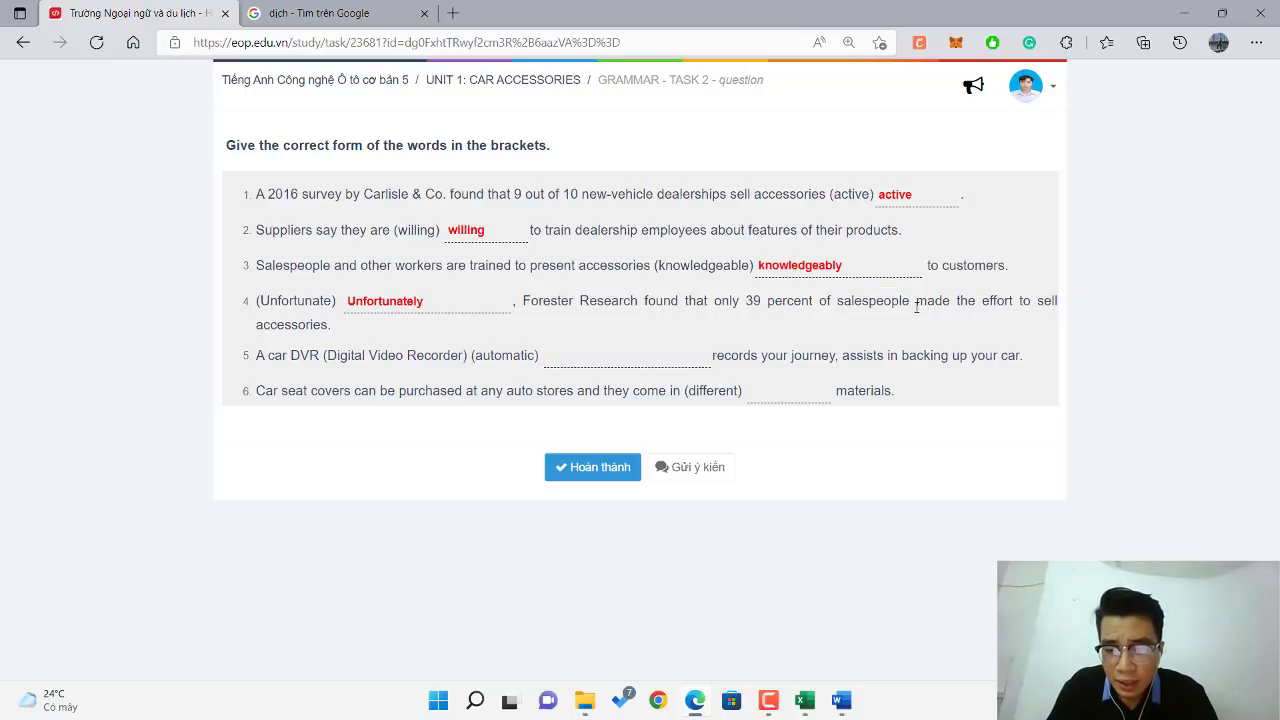
double_click(997, 300)
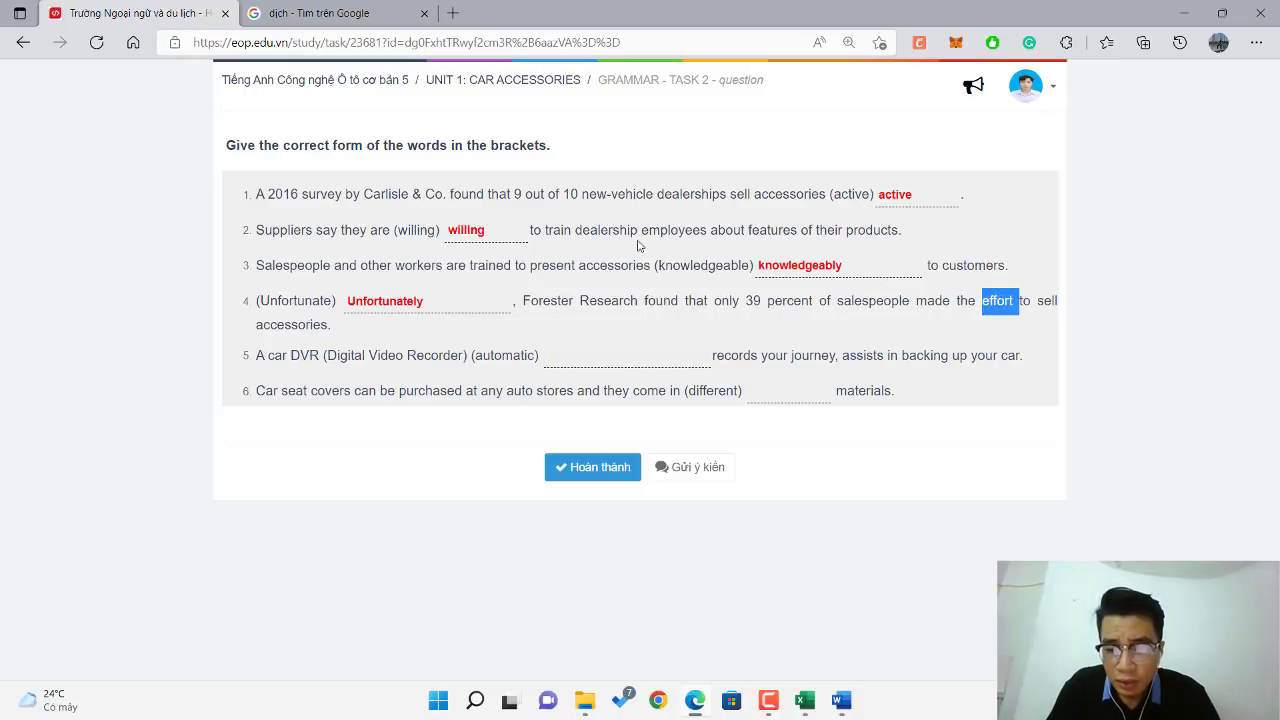
key("ctrl+c")
left_click(320, 13)
key("ctrl+v")
left_click(118, 6)
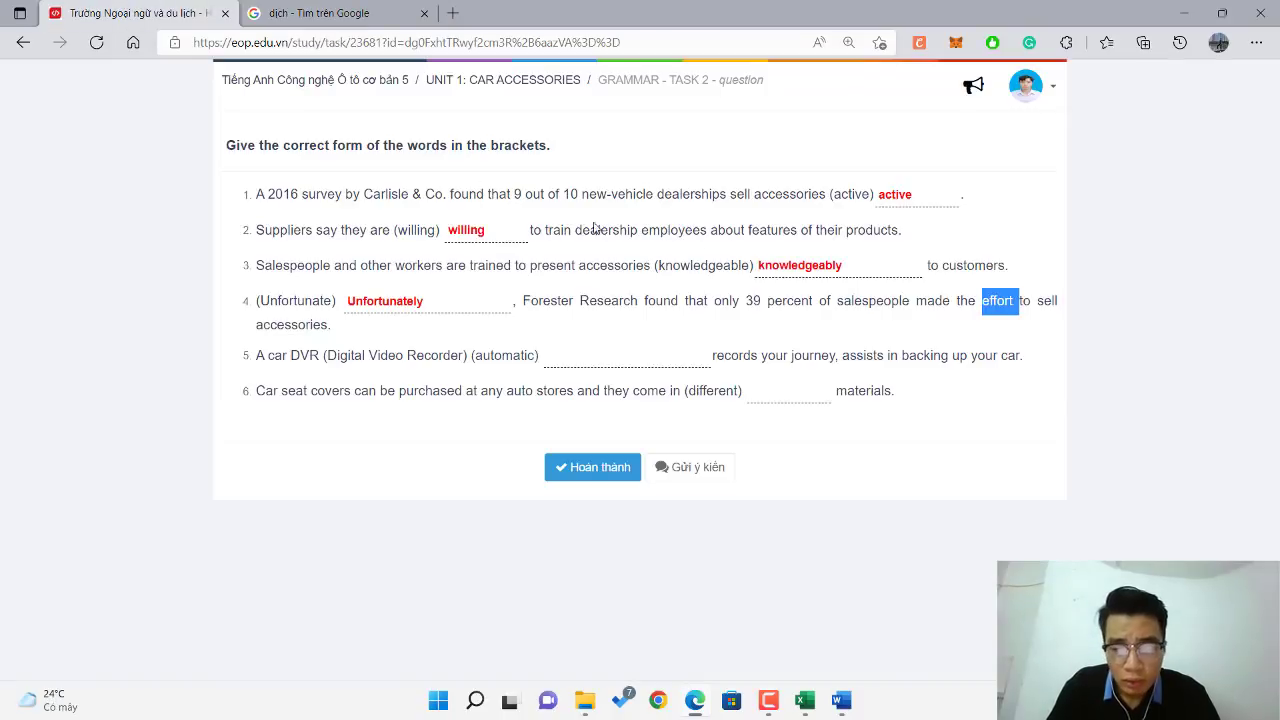
left_click(956, 308)
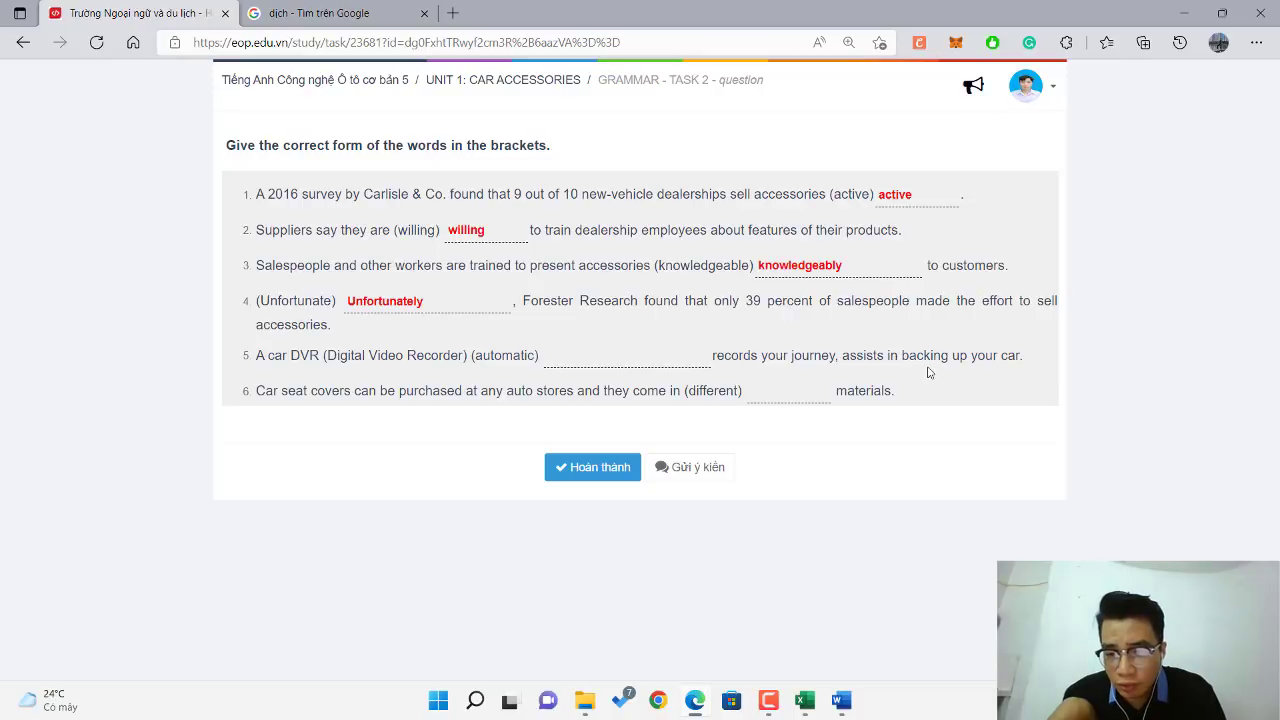
Fill the blank in sentence 5 with "automatically".
left_click(628, 355)
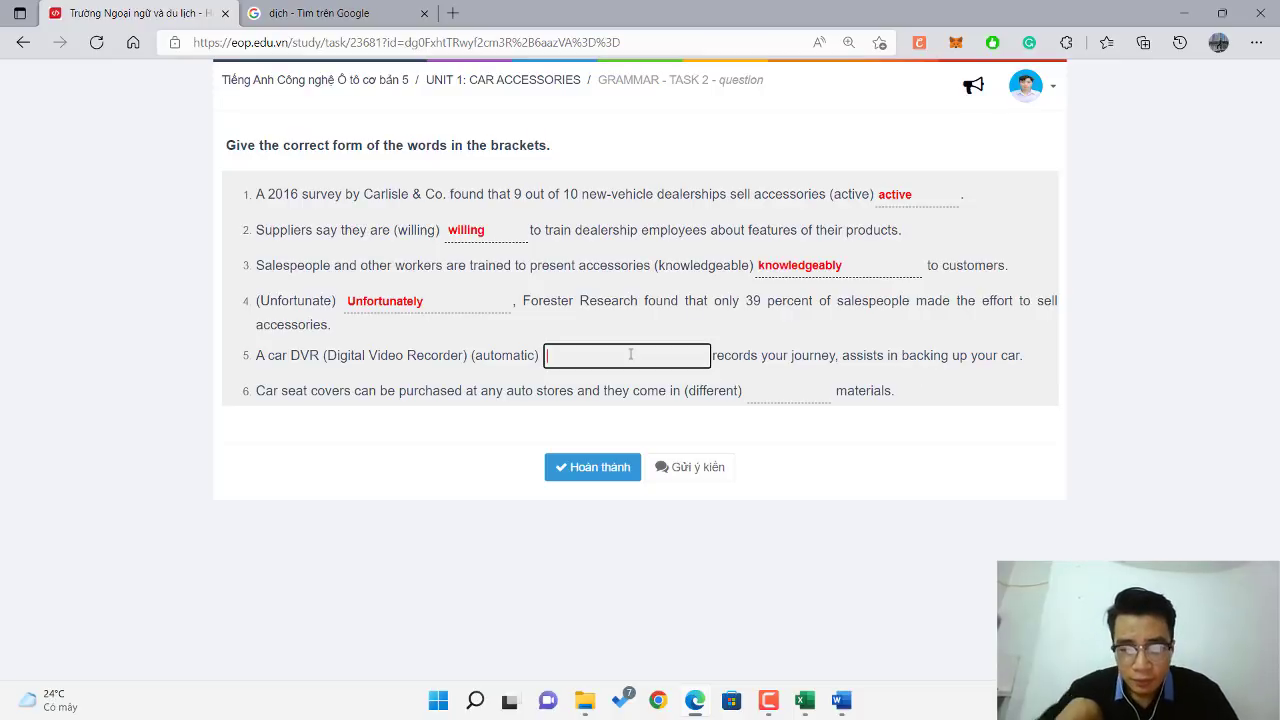
type("ac")
key("BackSpace")
key("BackSpace")
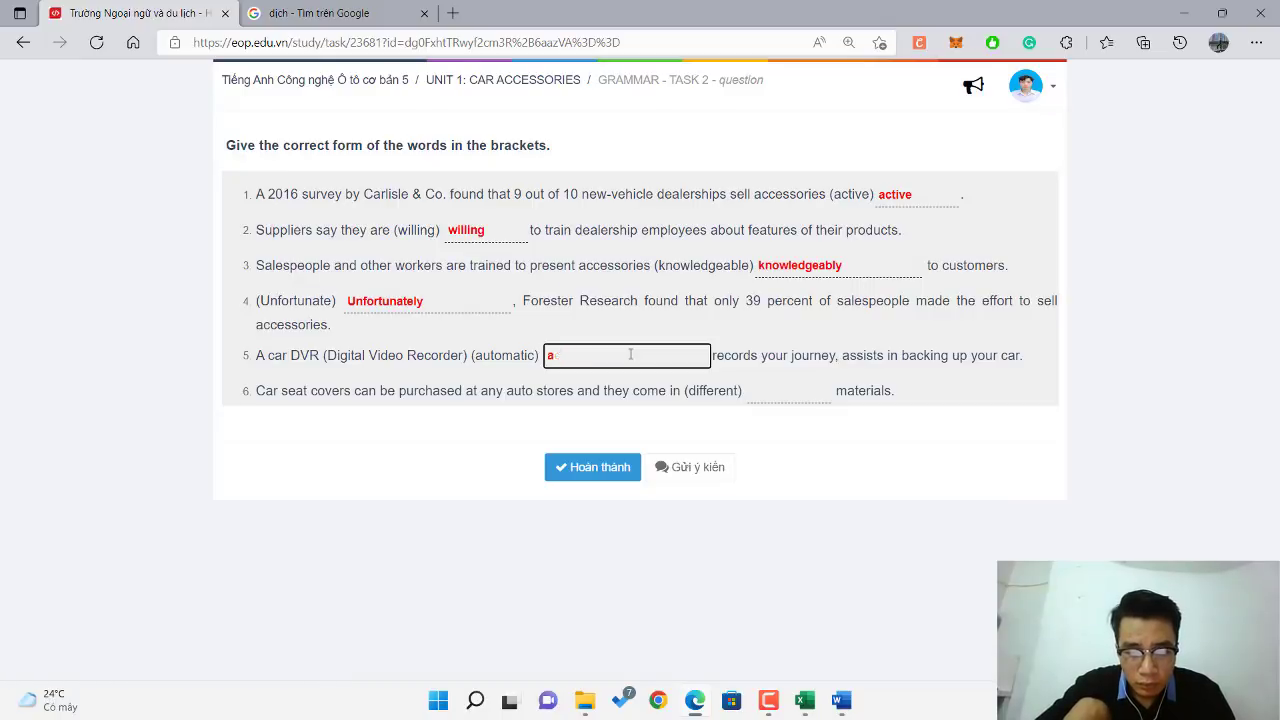
type("utomatical")
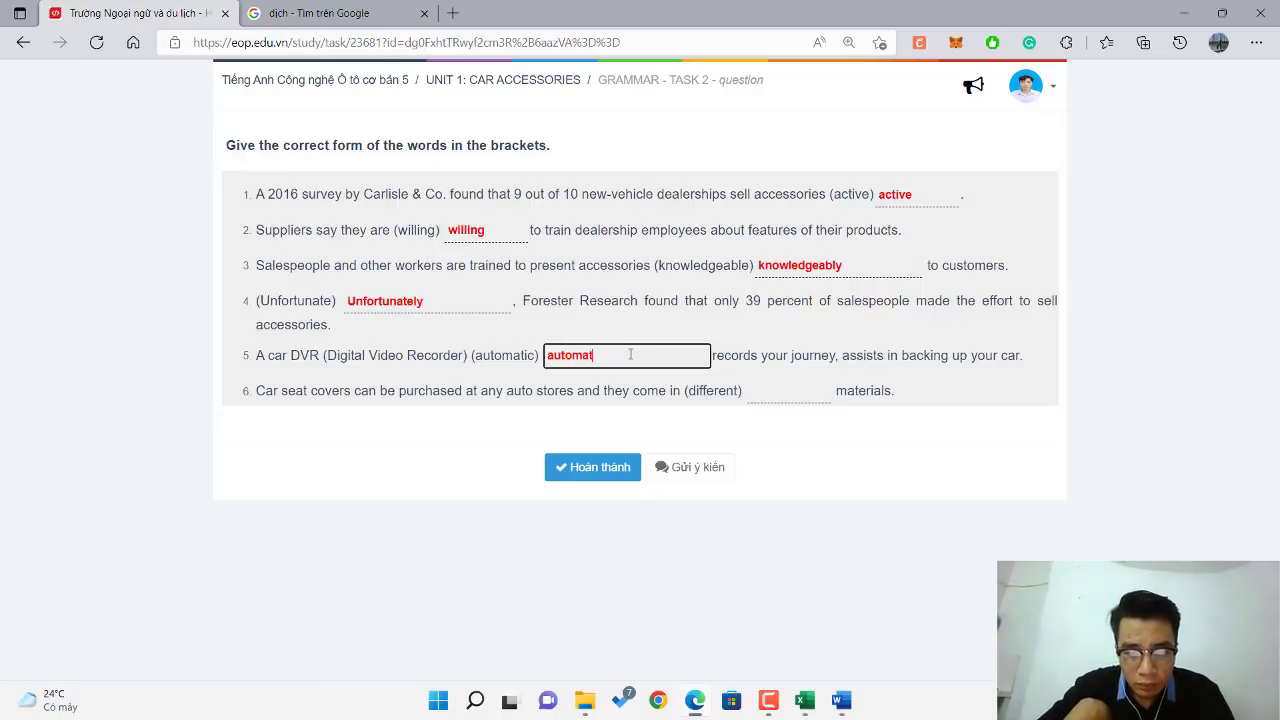
key("BackSpace")
key("BackSpace")
type("ally")
key("Tab")
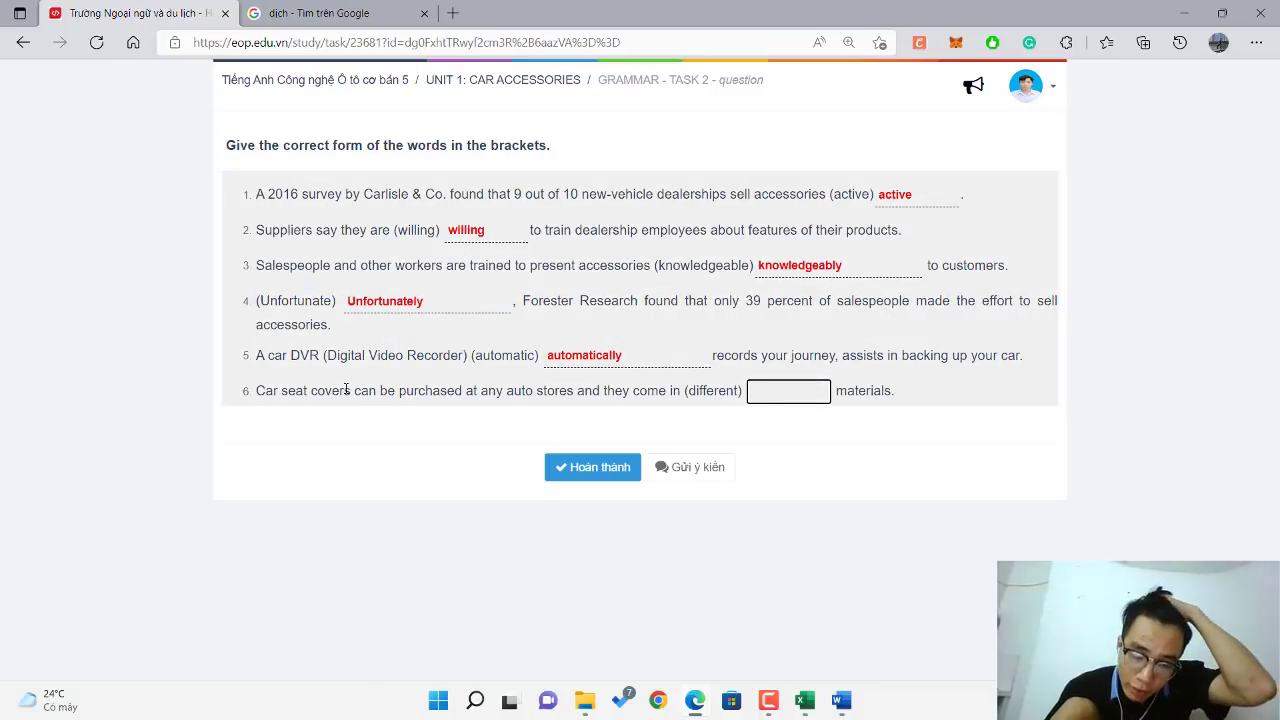
Look up the Vietnamese translation of "purchased" from sentence 6.
double_click(414, 392)
key("ctrl+c")
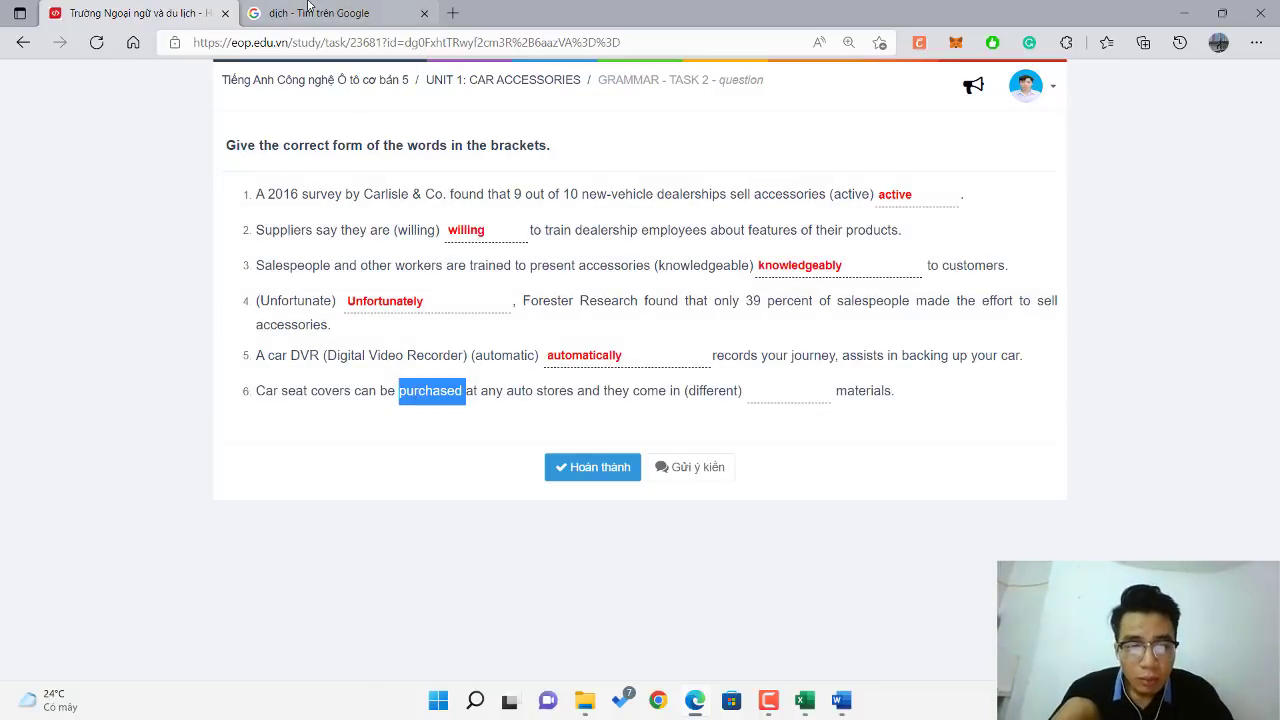
left_click(310, 13)
key("ctrl+v")
left_click(90, 8)
Fill the blank in sentence 6 with "differently" and submit the task's answers for checking.
left_click(483, 393)
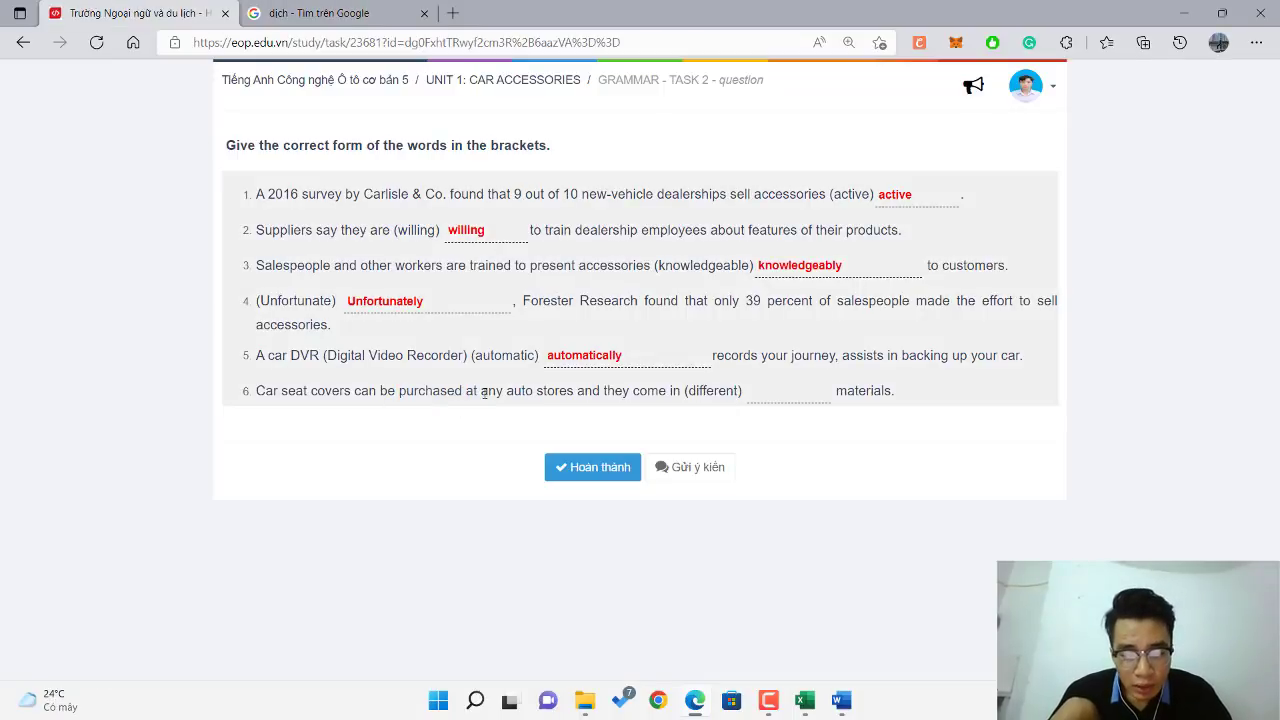
left_click_drag(492, 392, 538, 392)
left_click(573, 393)
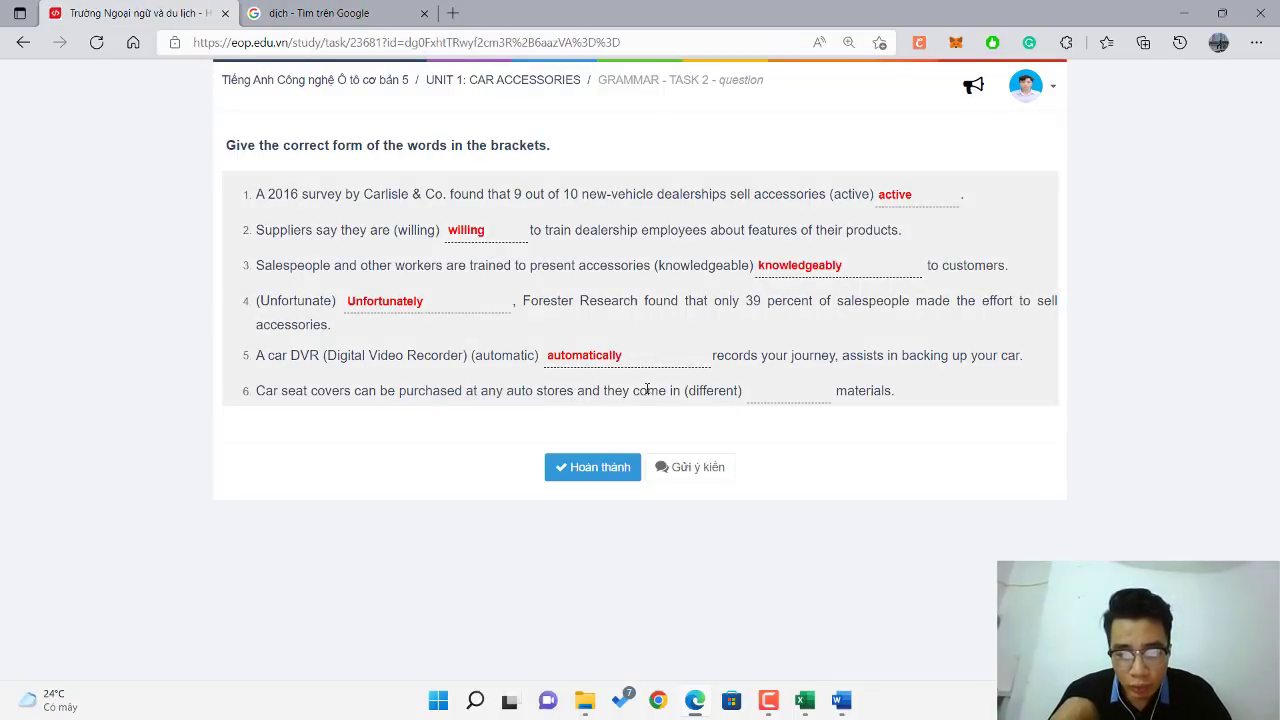
left_click(783, 390)
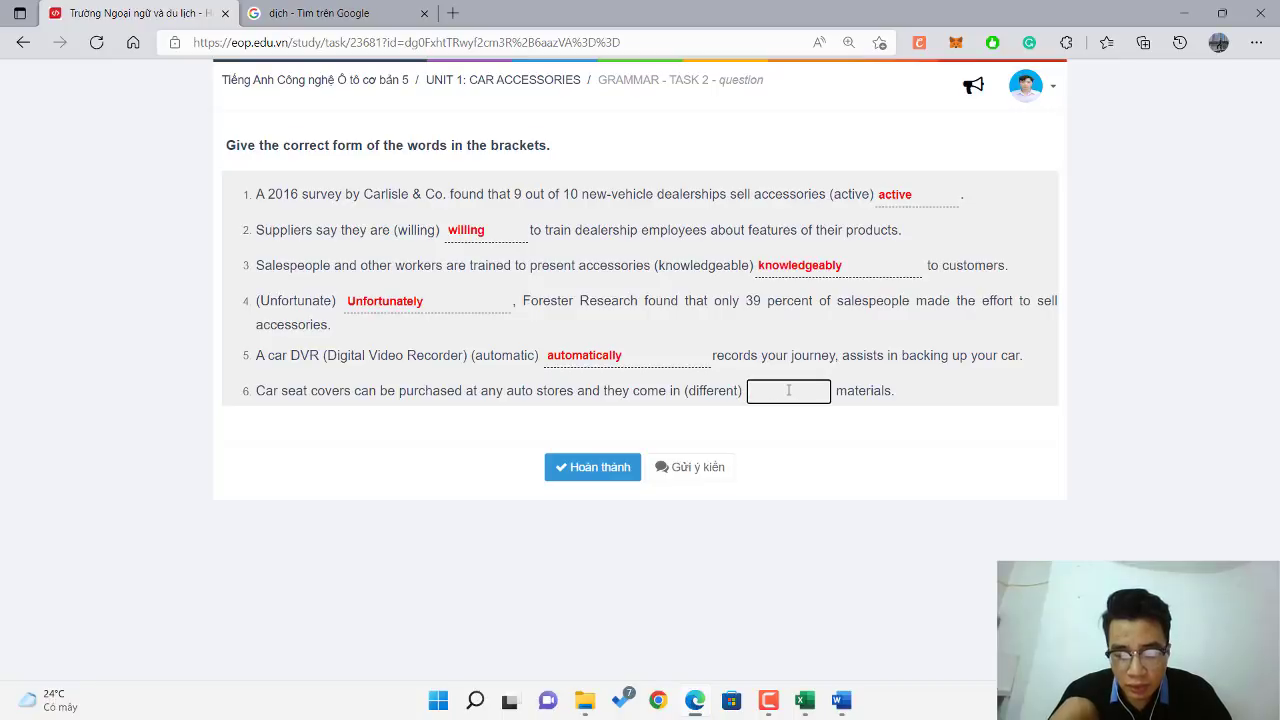
type("f")
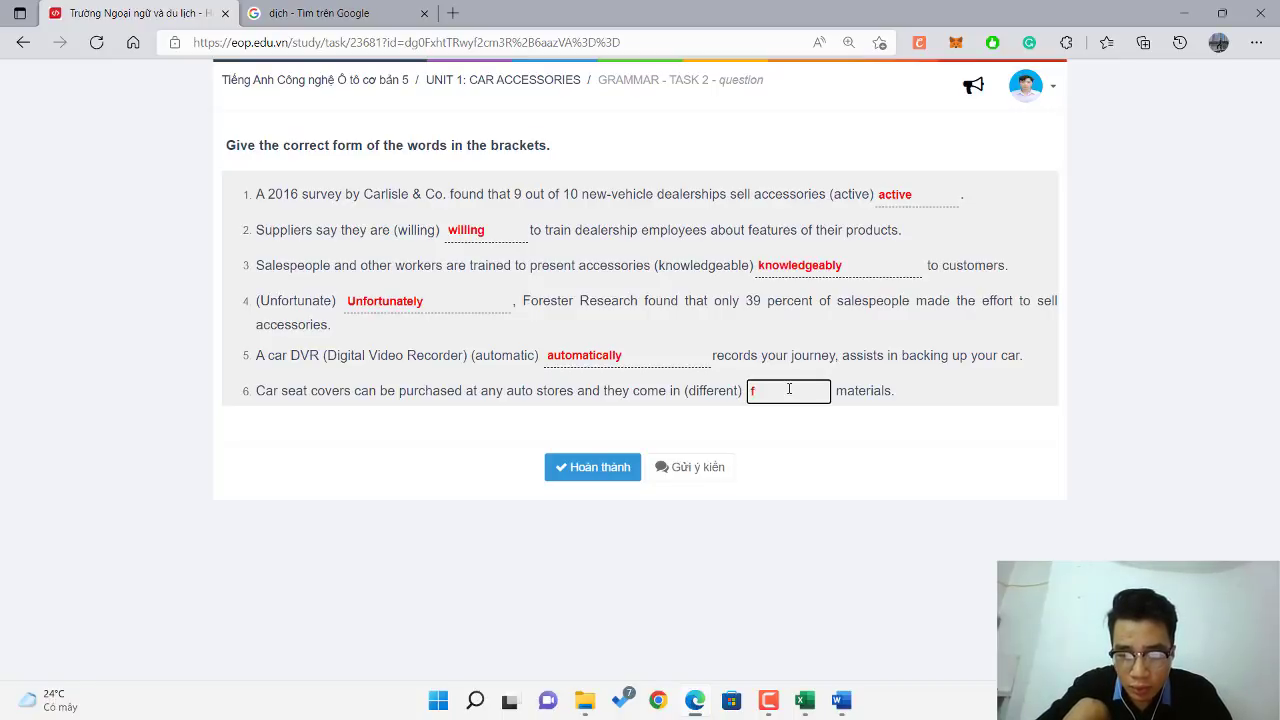
type("iffeten")
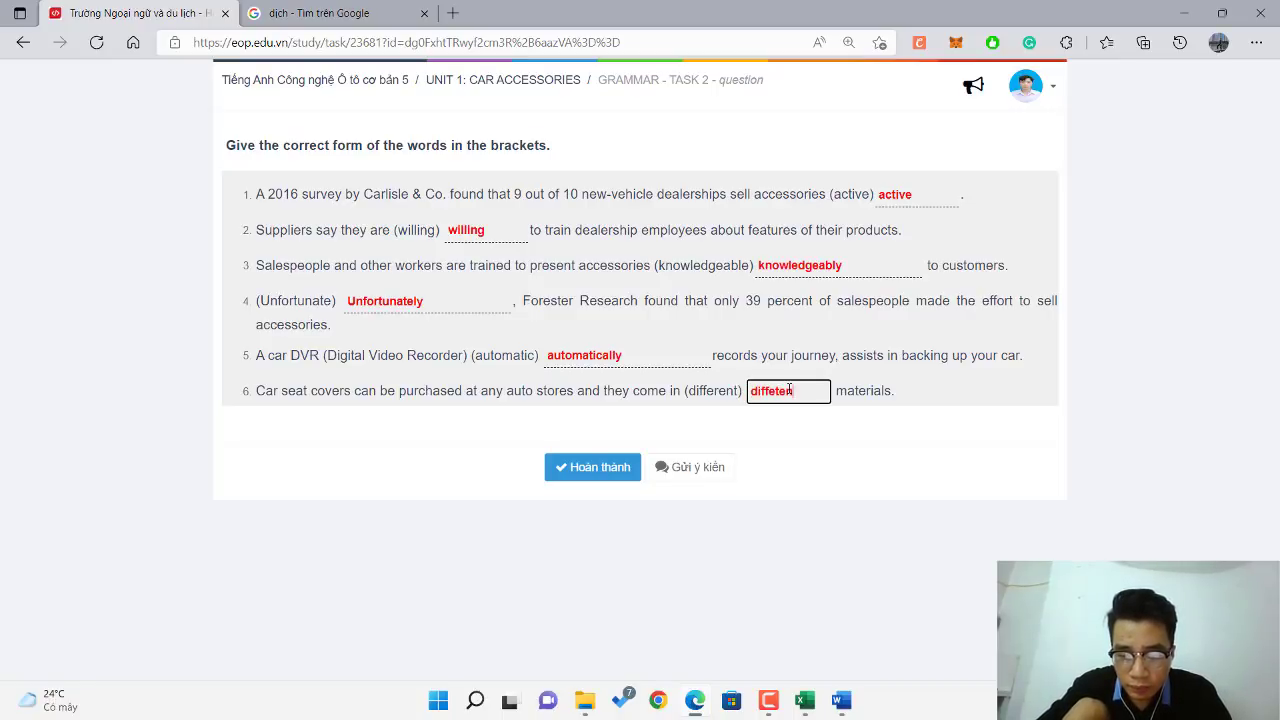
key("BackSpace")
key("BackSpace")
key("BackSpace")
type("ren")
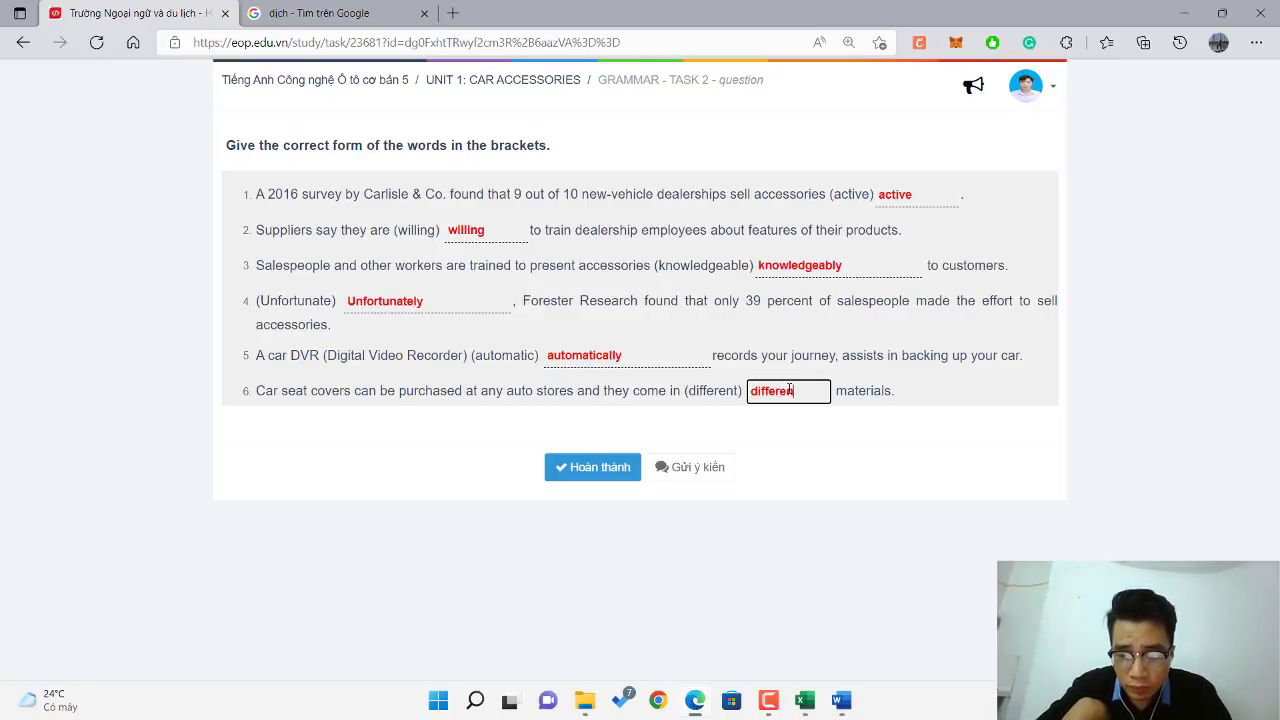
type("t")
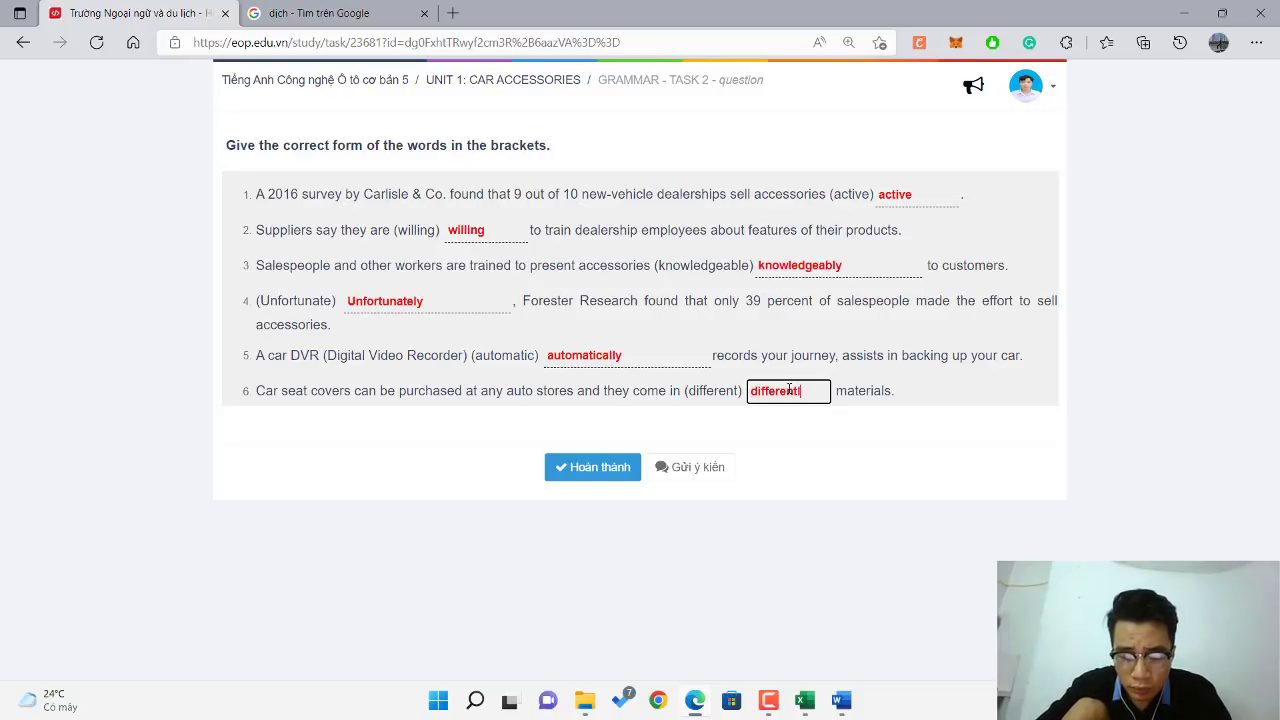
type("ly")
key("Return")
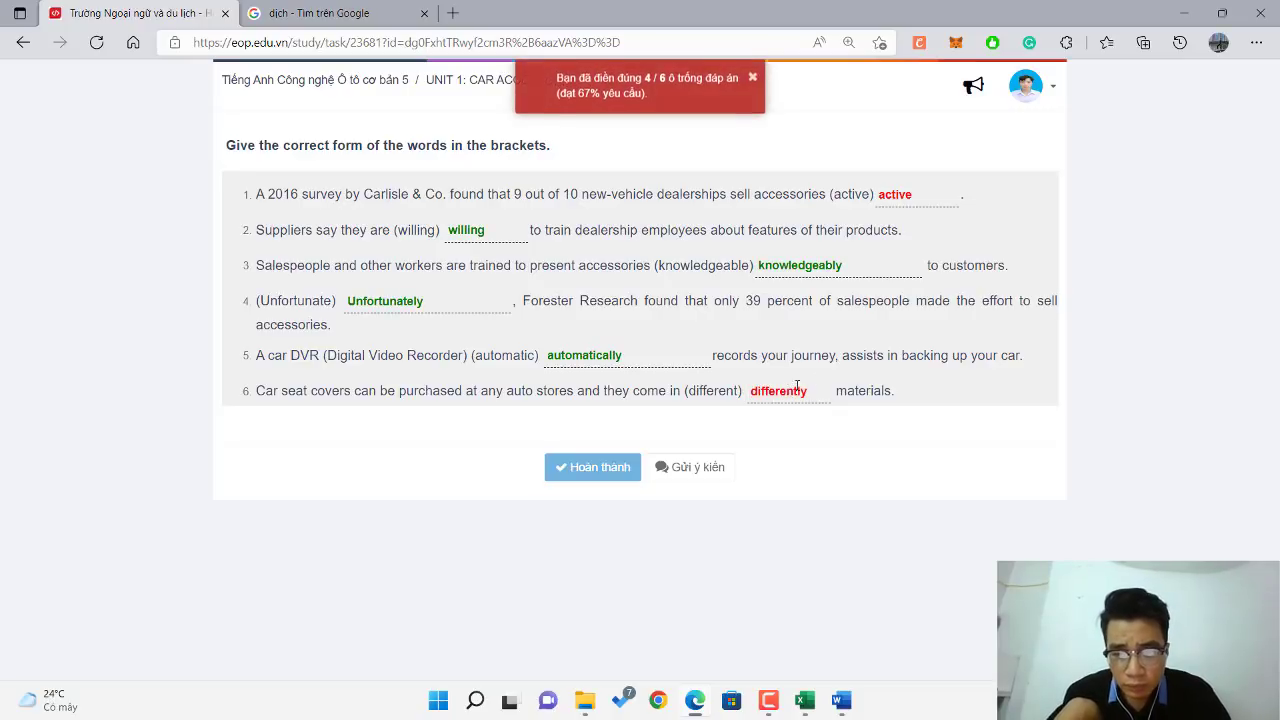
Correct the answer in sentence 1 to "actively" and submit the answers again.
left_click(915, 196)
type("ly")
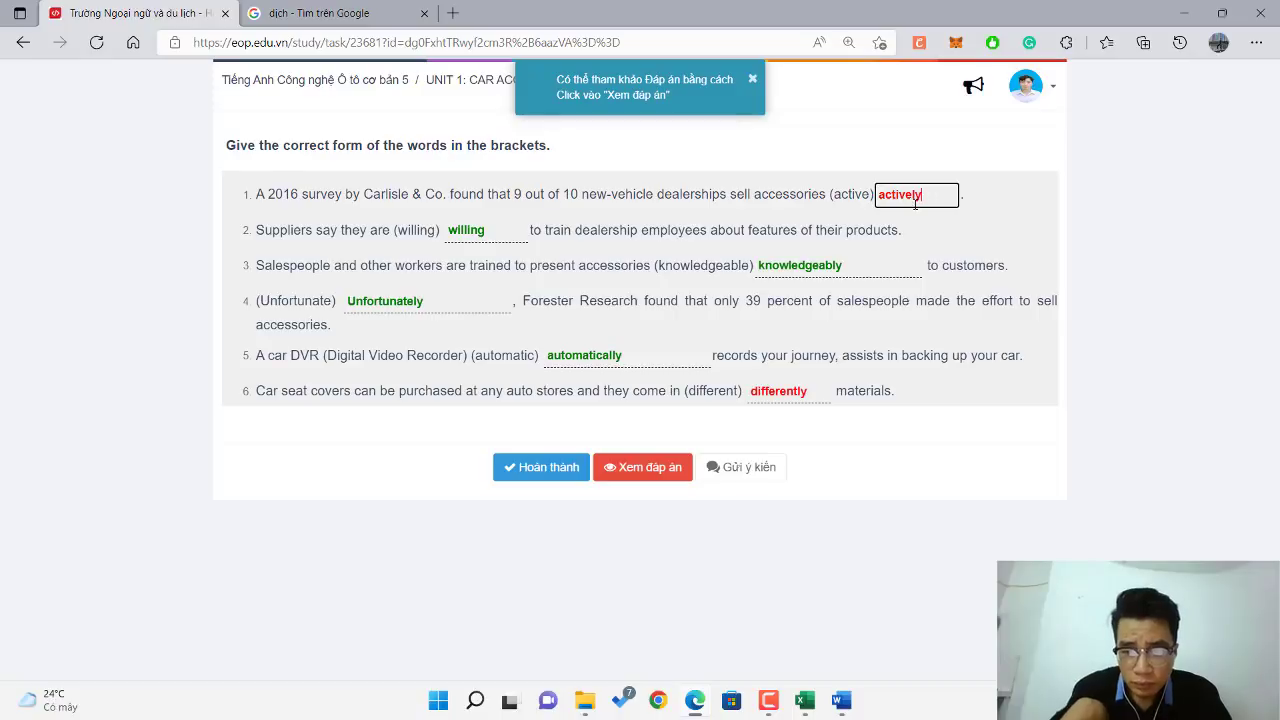
key("Return")
Correct the answer in sentence 6 to "different" and resubmit the task.
left_click(820, 389)
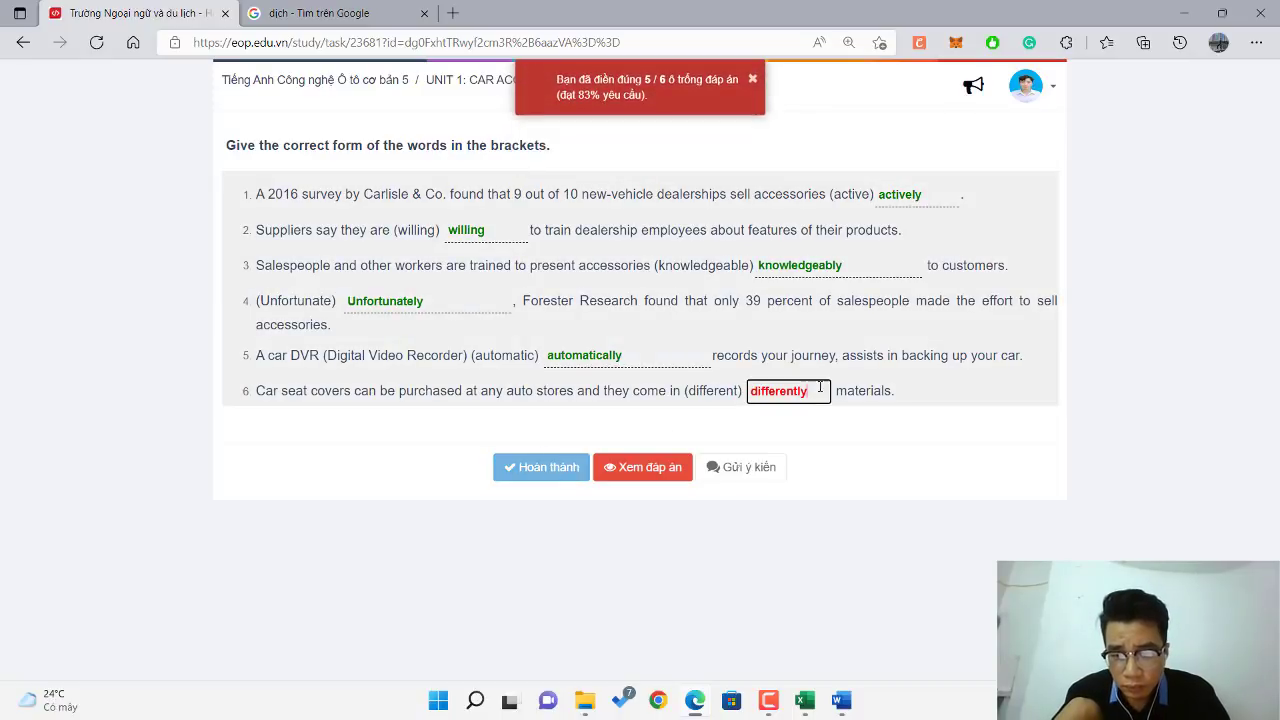
key("BackSpace")
key("BackSpace")
key("Return")
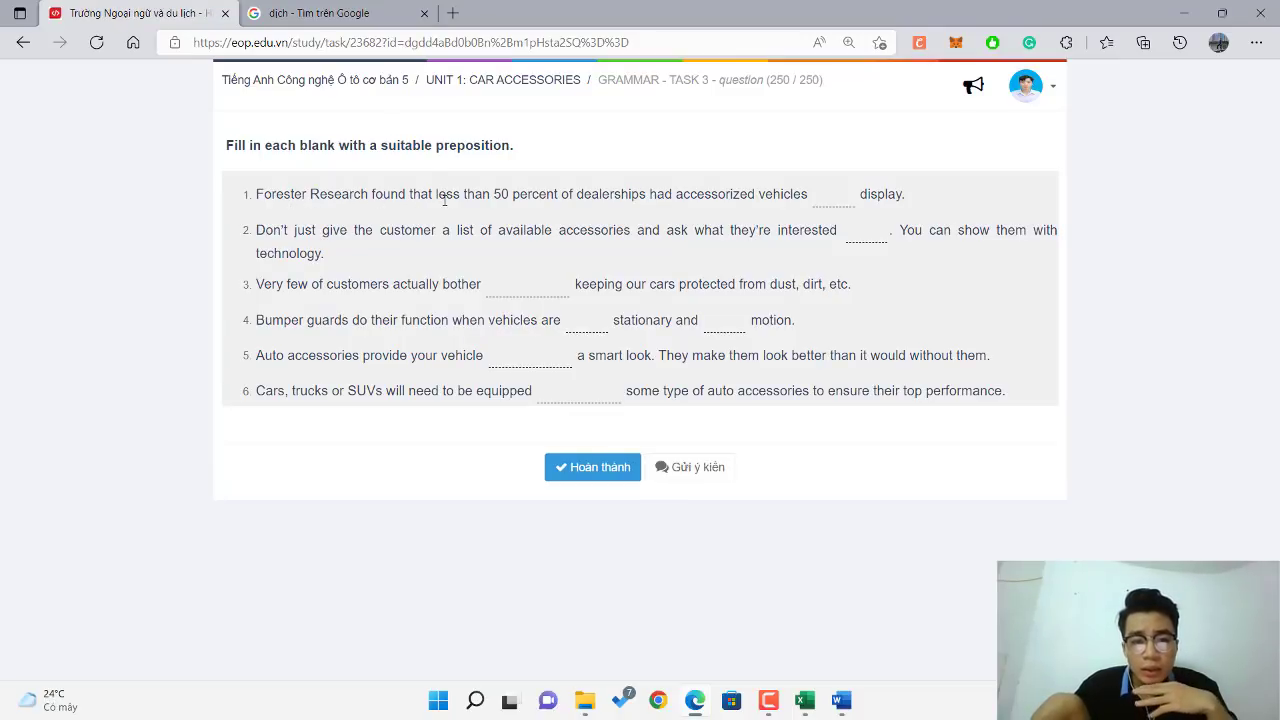
Fill the blank before "display" in sentence 1 of Grammar - Task 3 with the preposition "on".
double_click(525, 194)
left_click_drag(591, 198, 819, 200)
left_click(661, 195)
left_click(833, 195)
type("on")
key("Tab")
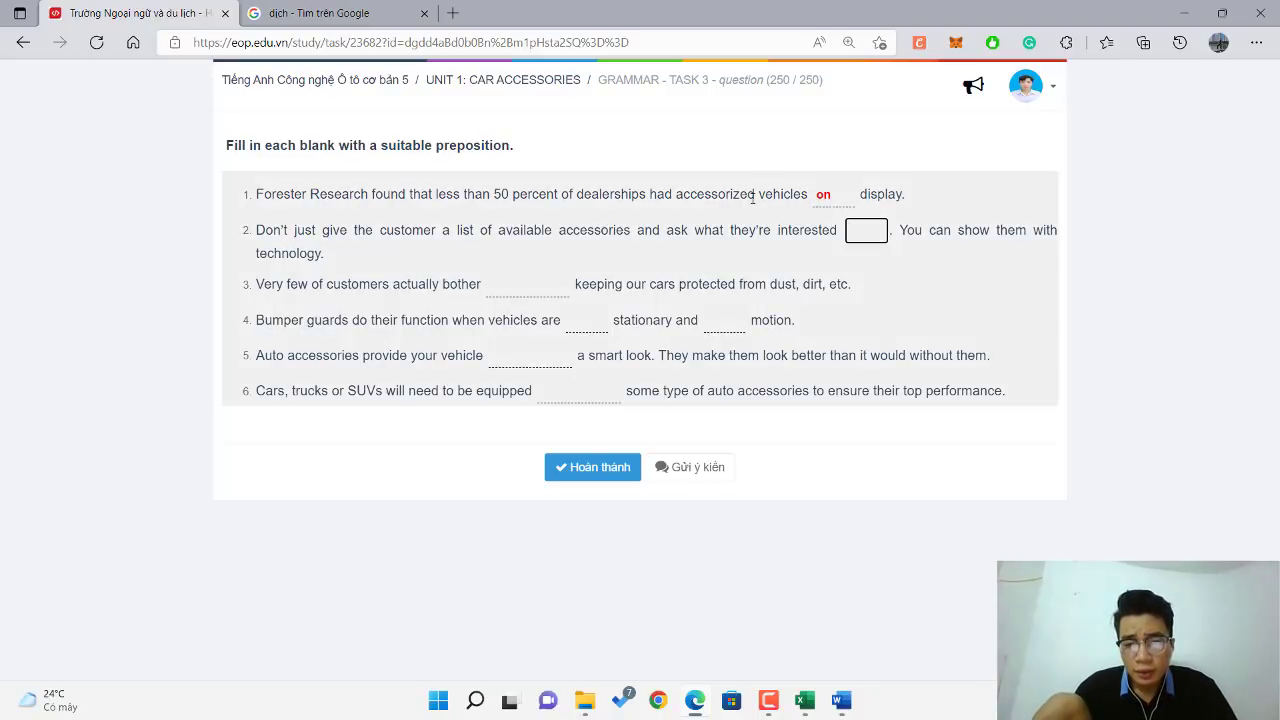
Look up the Vietnamese translation of "available" from sentence 2.
left_click(266, 234)
left_click_drag(398, 232, 470, 241)
left_click(455, 235)
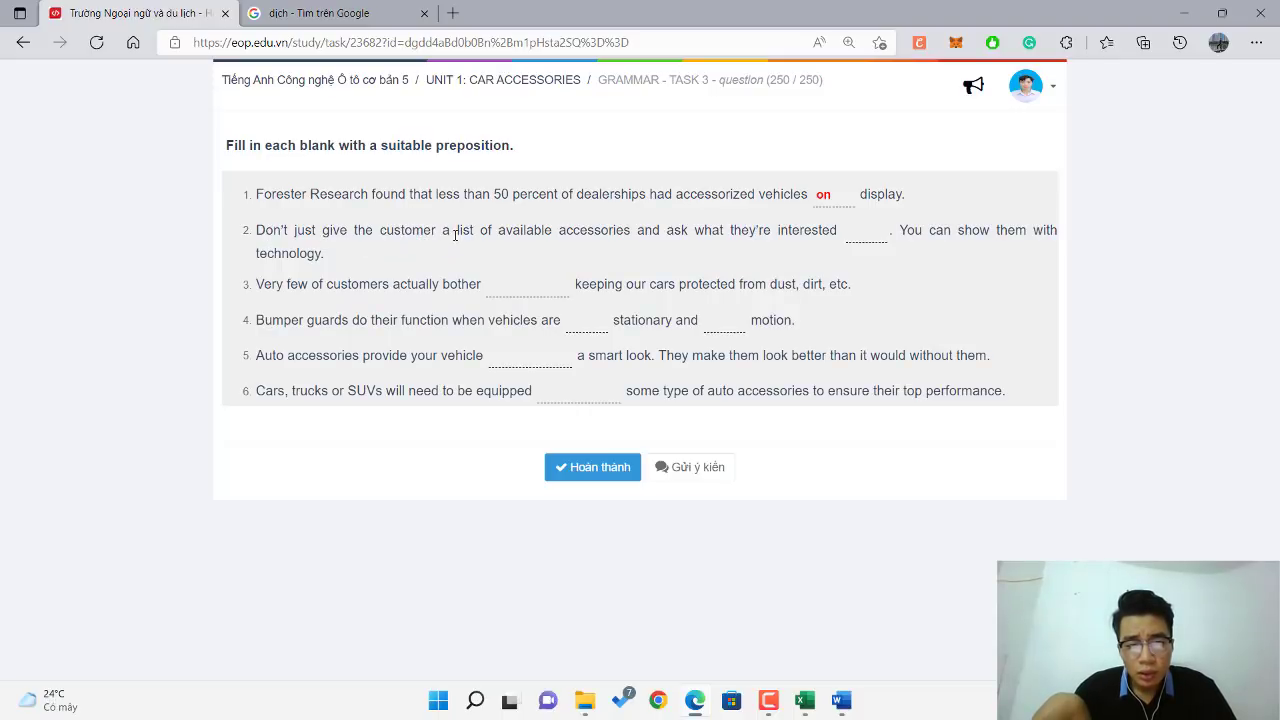
double_click(512, 232)
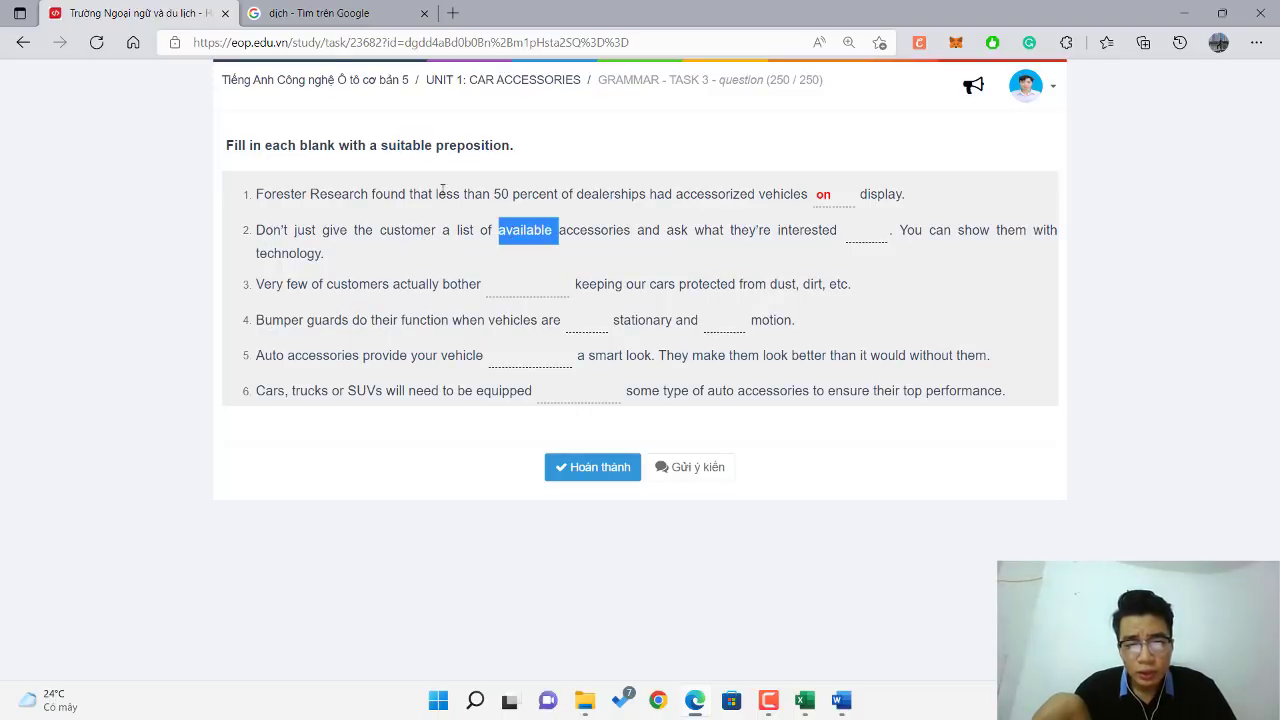
key("ctrl+c")
left_click(268, 10)
key("ctrl+v")
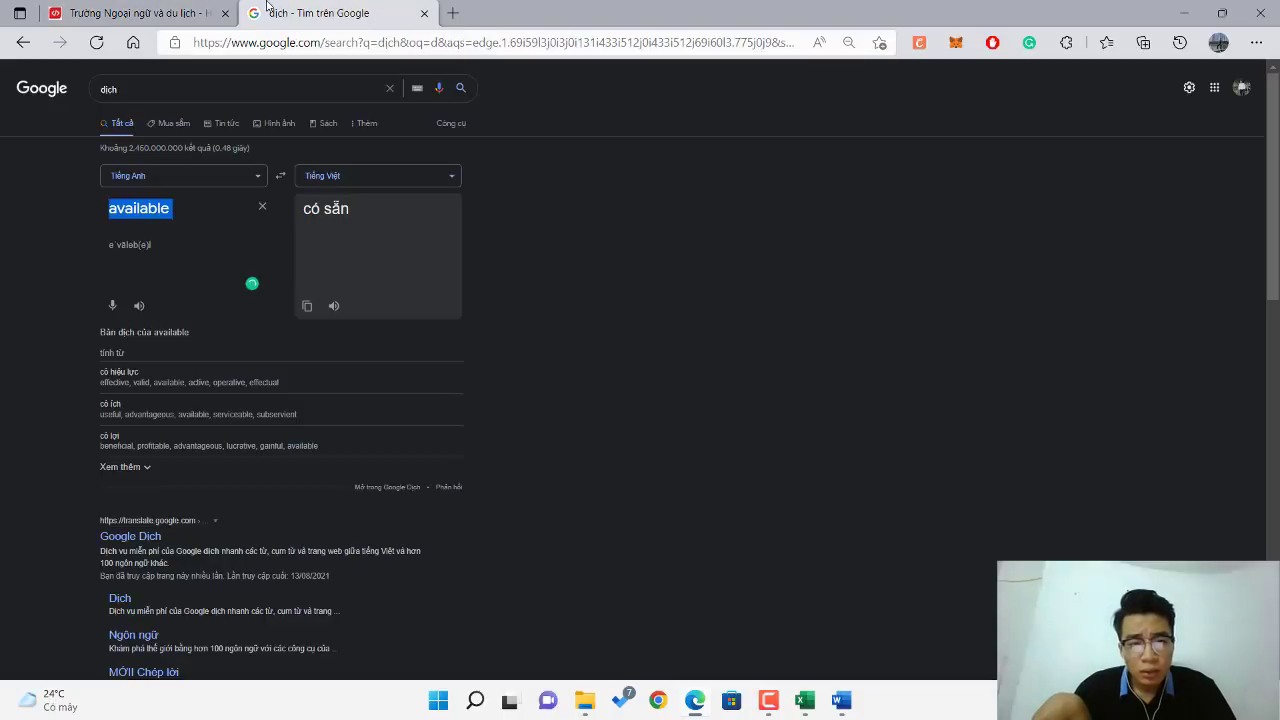
left_click(140, 13)
Check the Studied workbook in Excel for the preposition after "interested" and fill the blank in sentence 2 with "in".
left_click(607, 259)
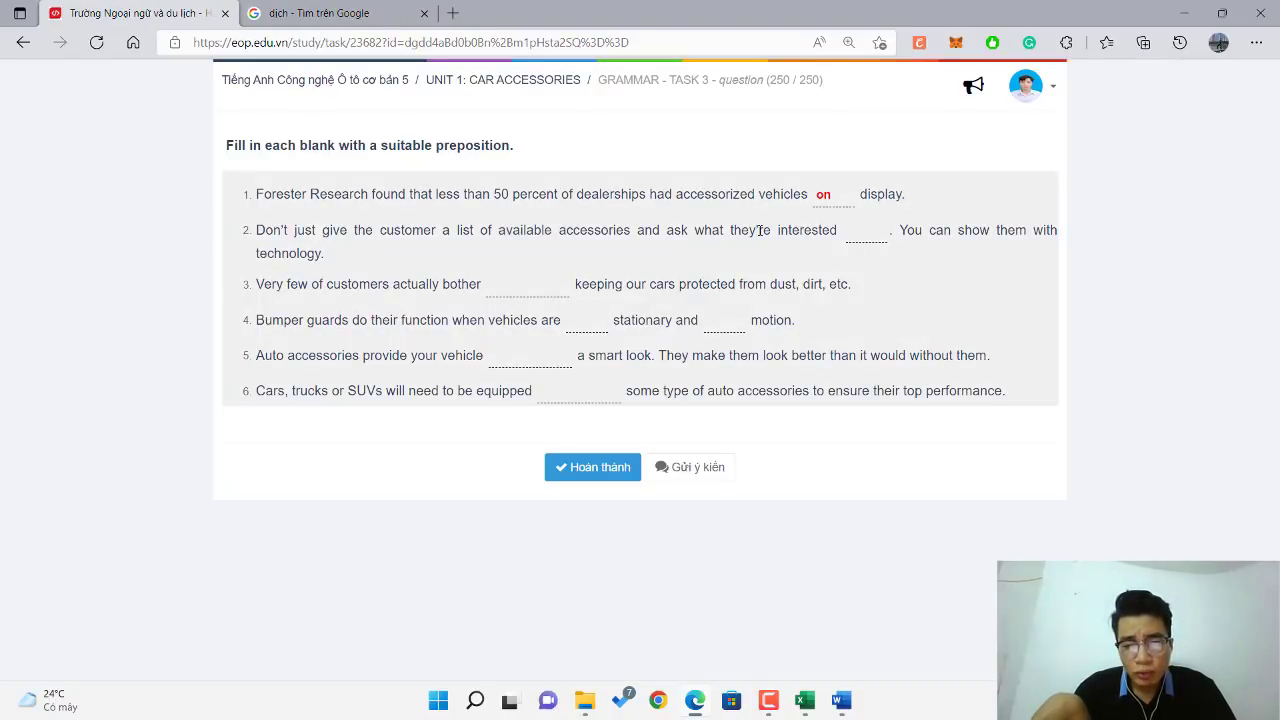
left_click(867, 233)
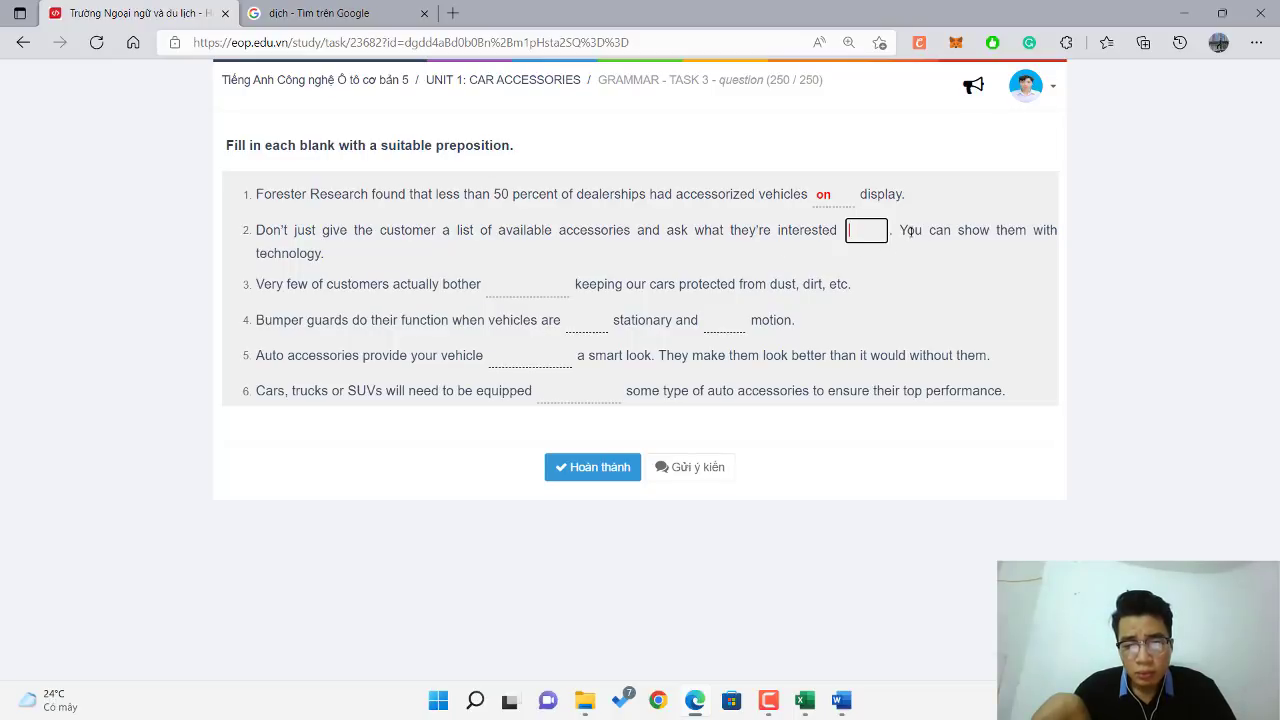
left_click_drag(907, 232, 1026, 242)
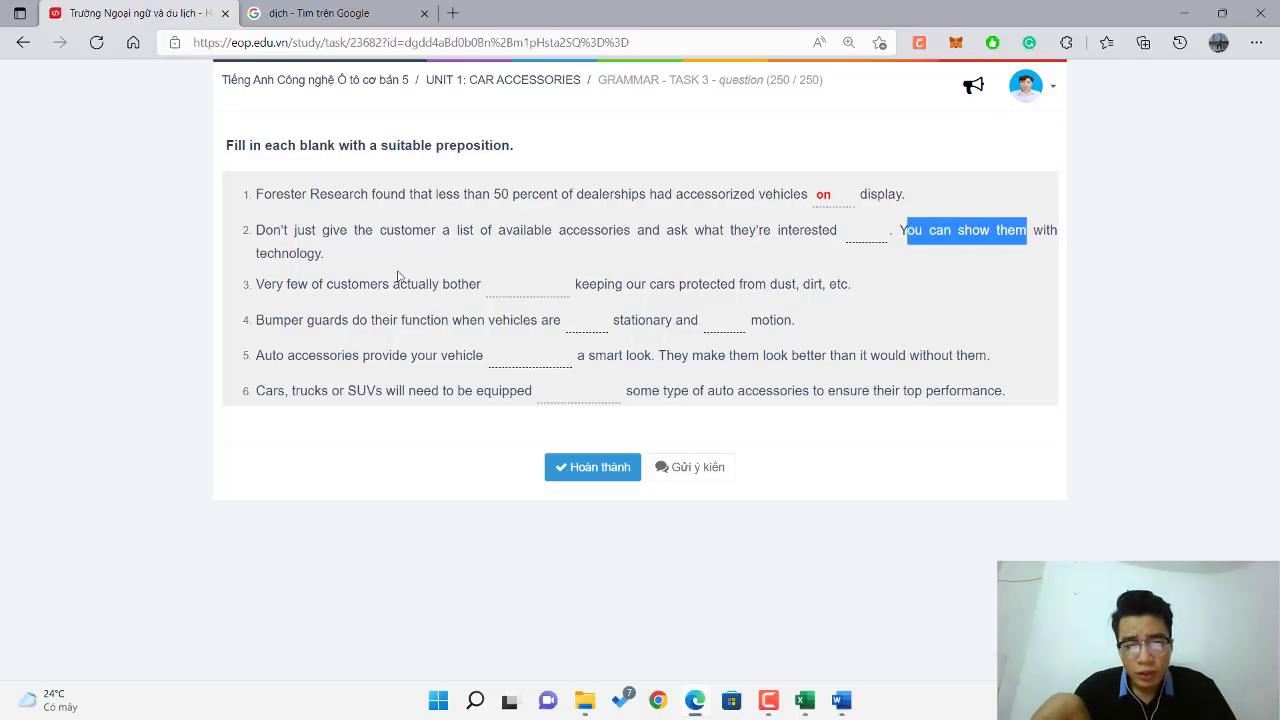
left_click(828, 258)
left_click(861, 232)
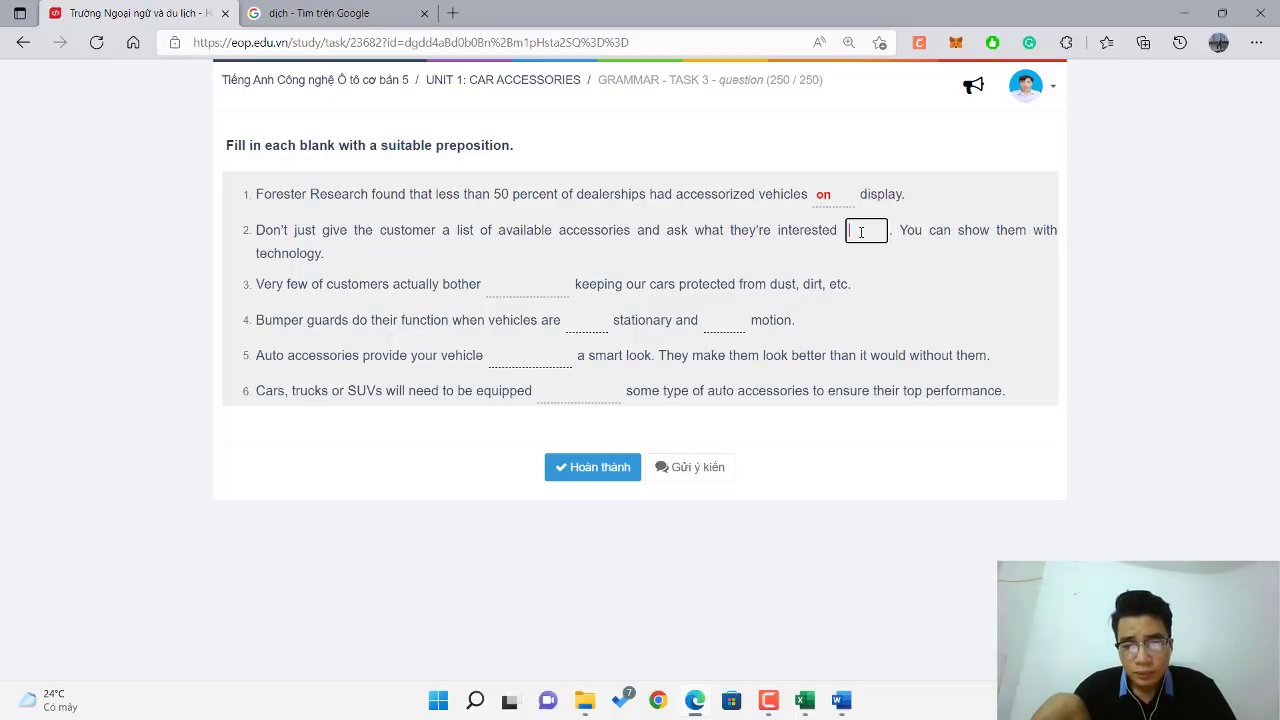
left_click(808, 704)
scroll(560, 385, "up", 4)
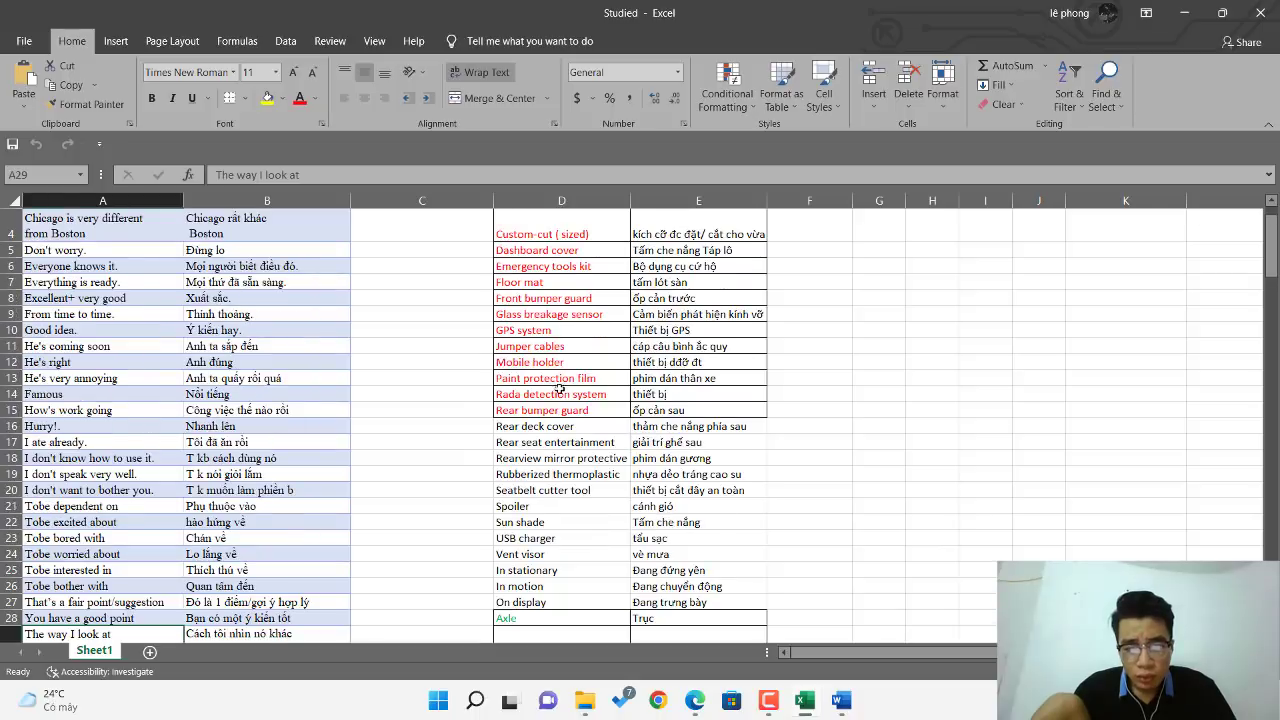
scroll(234, 394, "down", 2)
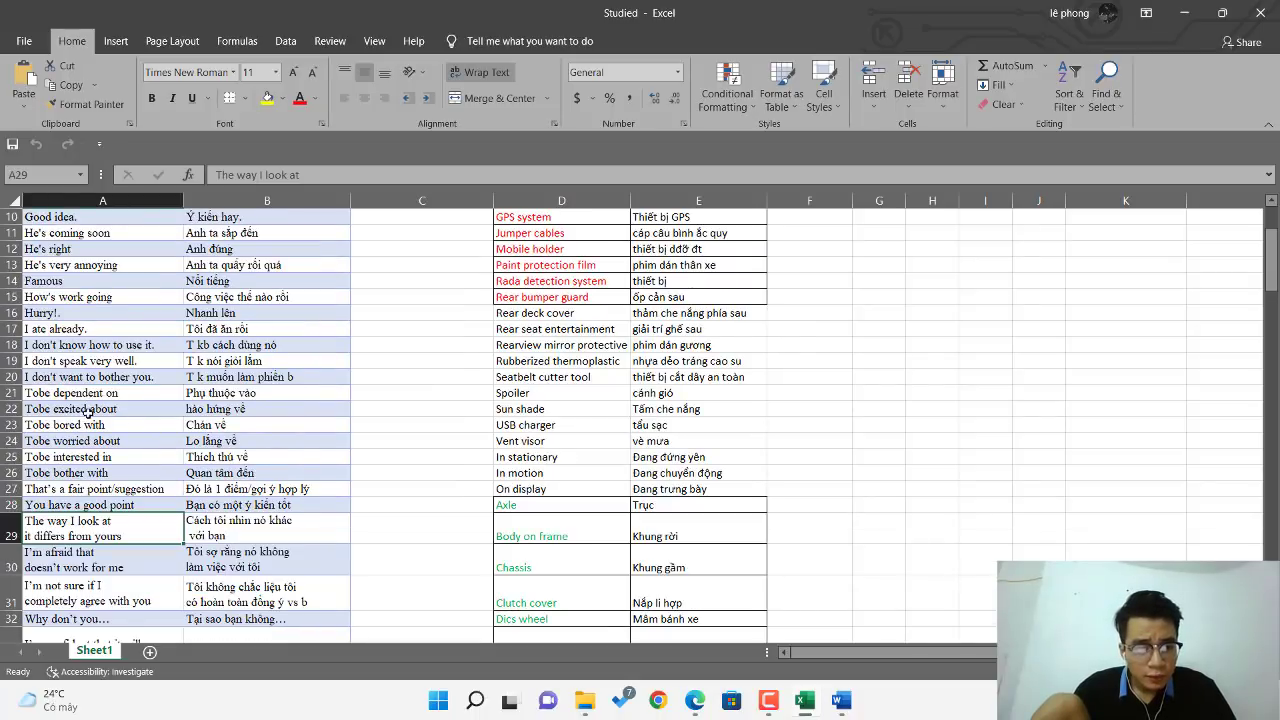
left_click(694, 702)
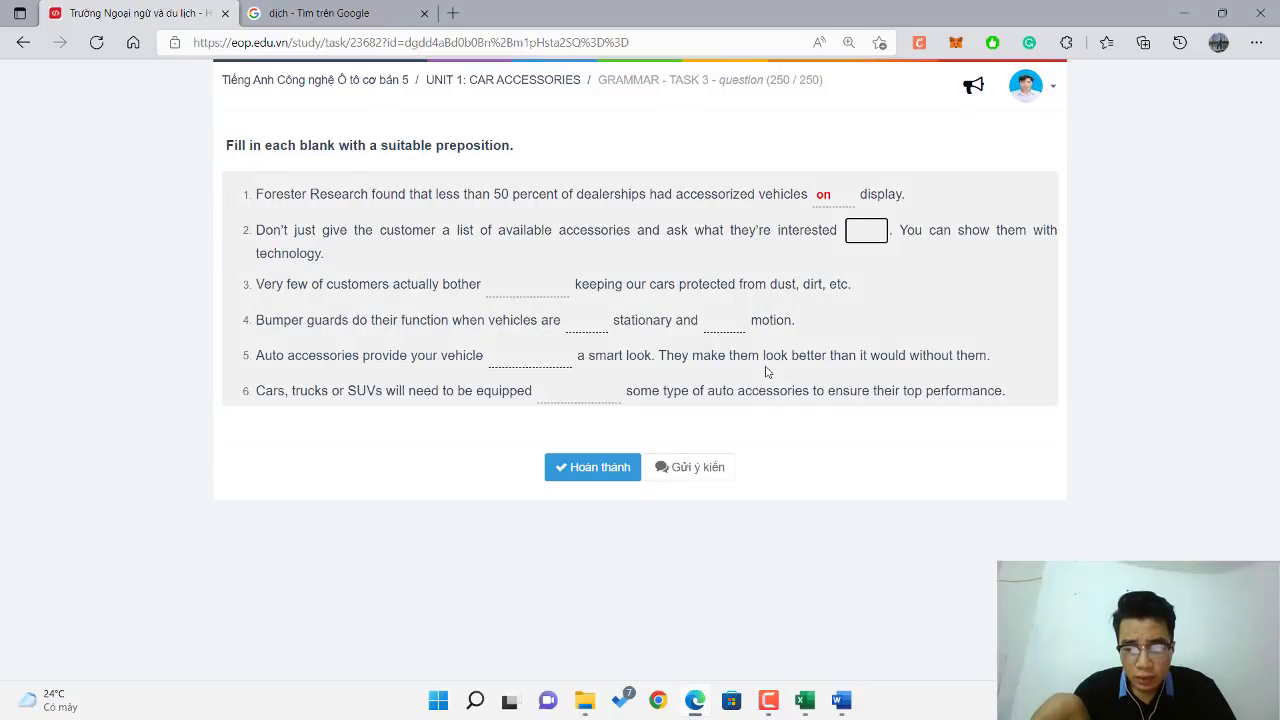
key("Tab")
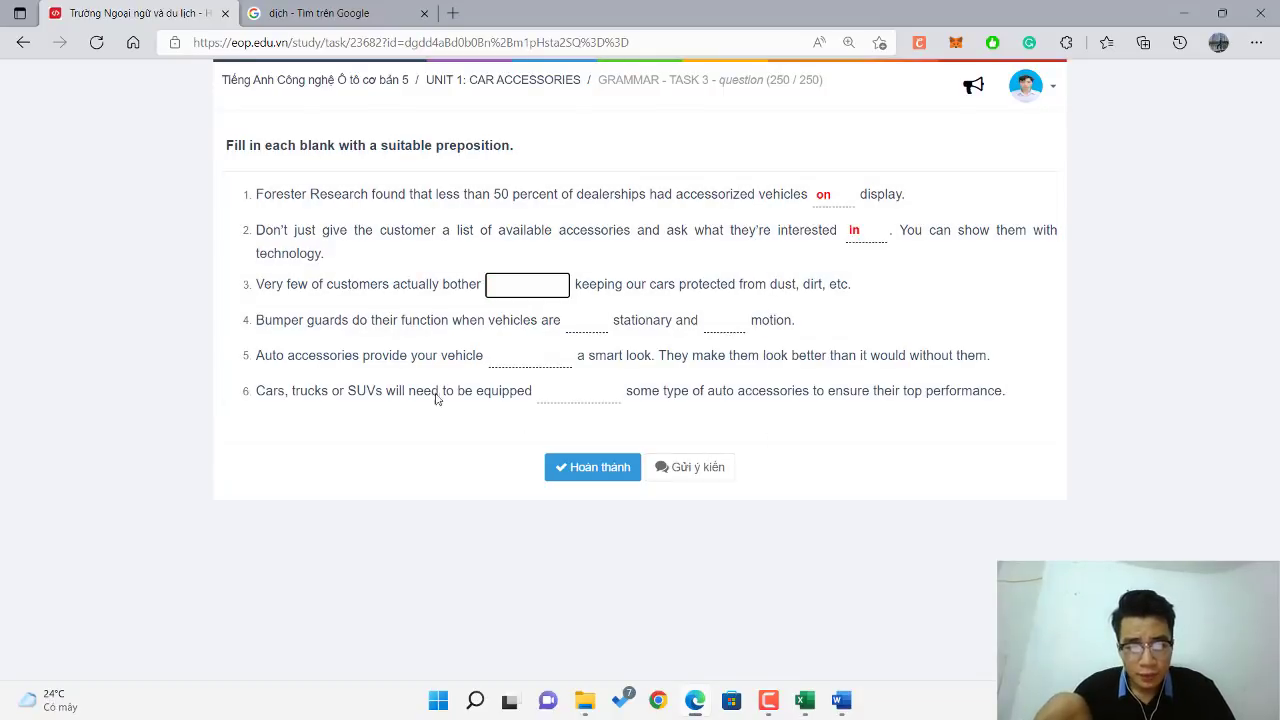
Look up the Vietnamese translation of "actually" from sentence 3.
left_click_drag(264, 285, 287, 287)
left_click(257, 288)
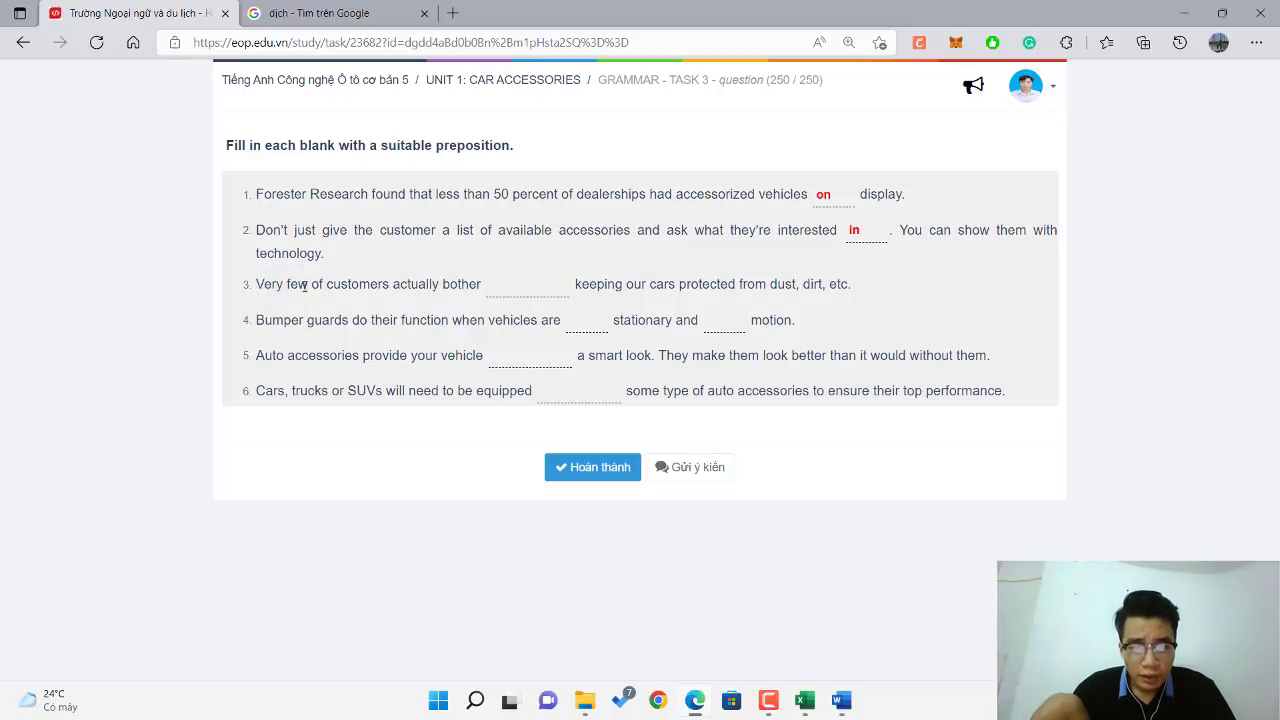
double_click(414, 284)
key("ctrl+c")
left_click(320, 13)
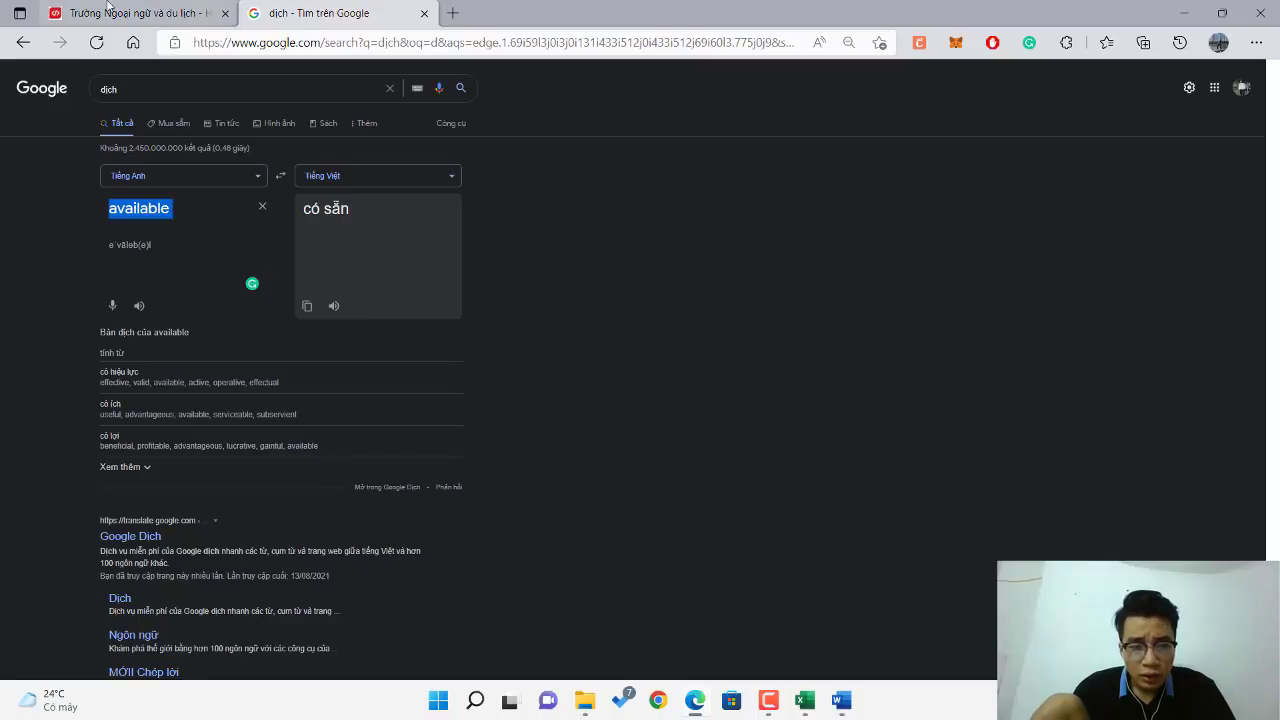
key("ctrl+a")
key("ctrl+v")
left_click(108, 13)
Look up the Vietnamese translation of "bother" from sentence 3.
left_click(470, 285)
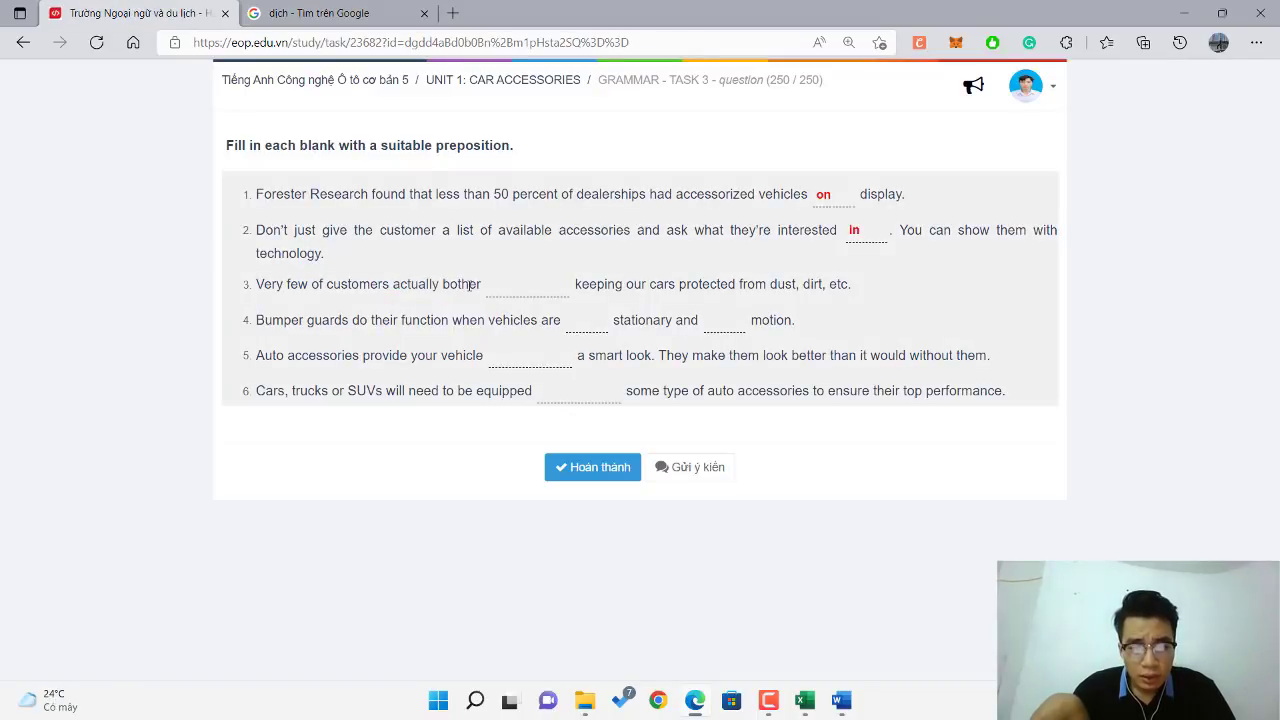
double_click(470, 285)
key("ctrl+c")
left_click(320, 13)
key("ctrl+a")
key("ctrl+v")
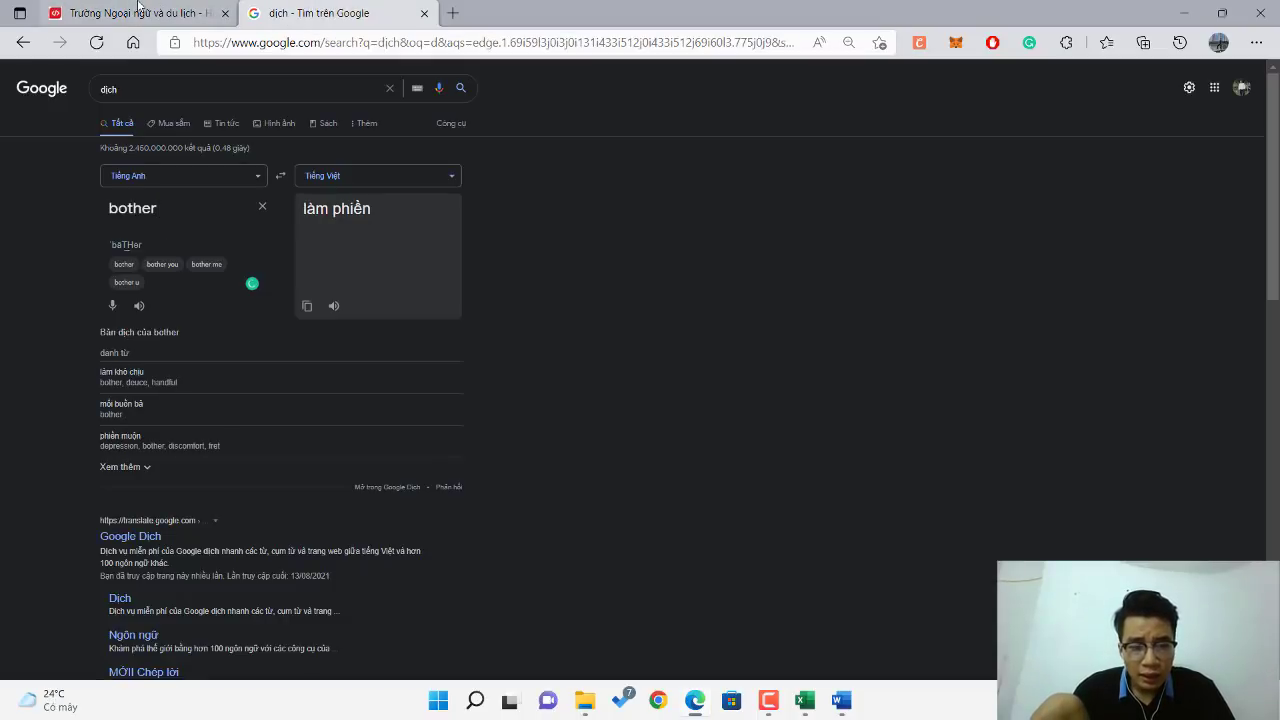
left_click(108, 13)
Check the Useful Structures notes in Word for the preposition after "bother" and fill the blank in sentence 3 with "with".
left_click(416, 281)
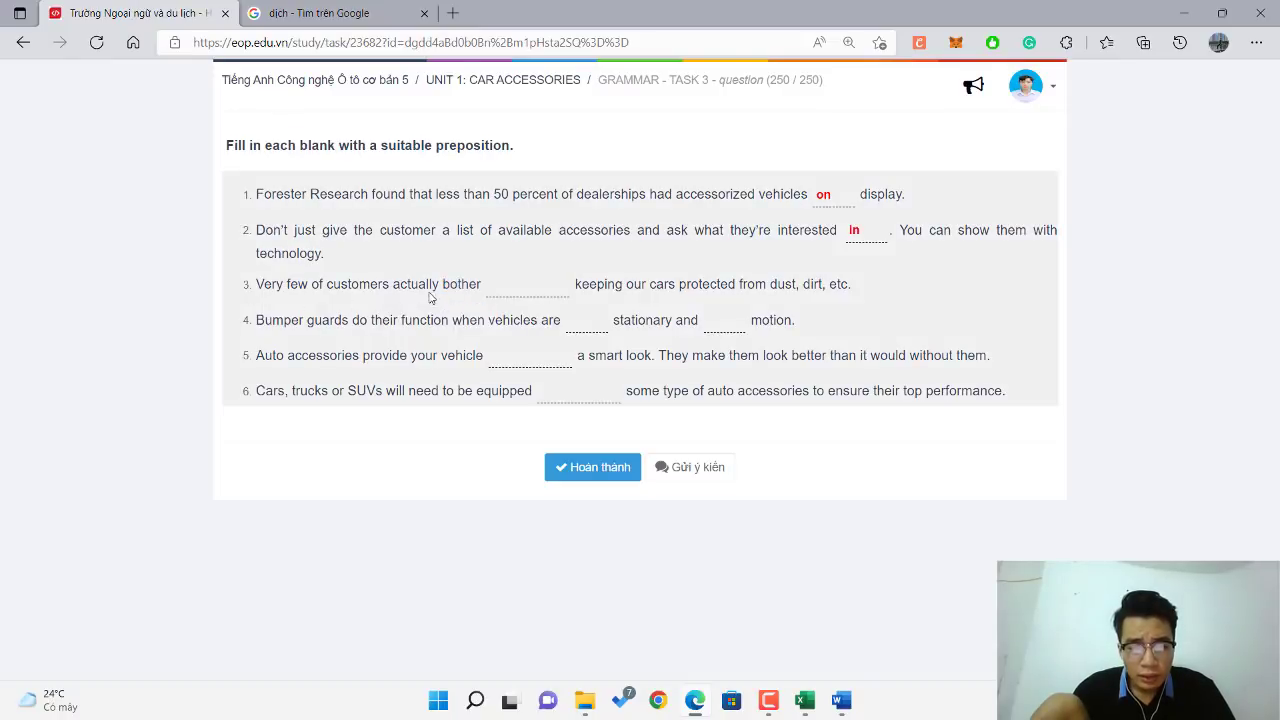
left_click_drag(588, 285, 760, 287)
left_click(478, 281)
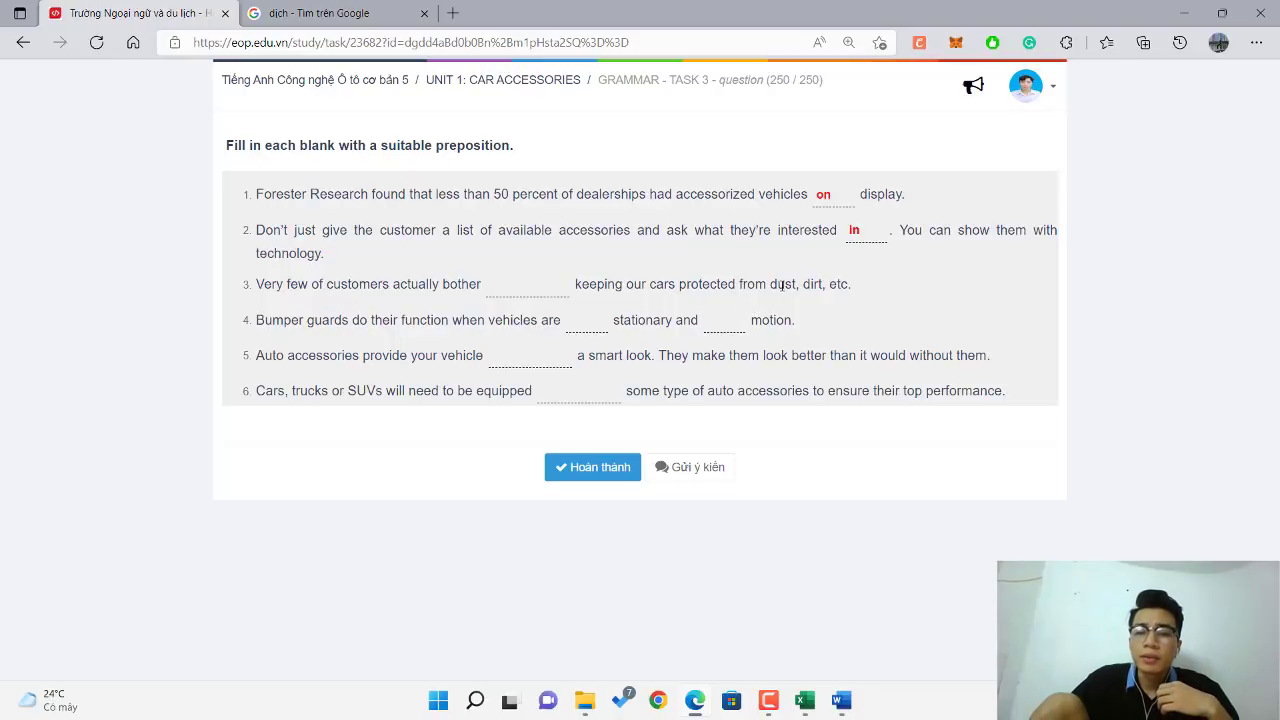
left_click(540, 287)
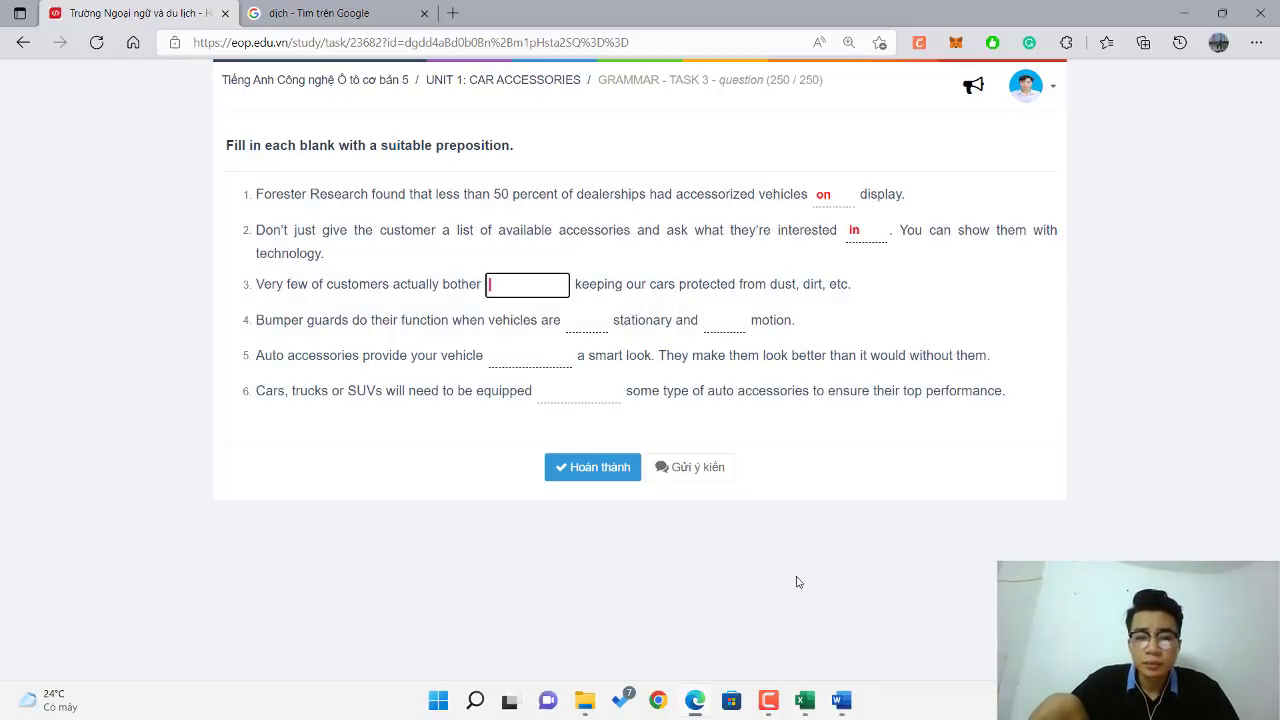
left_click(841, 700)
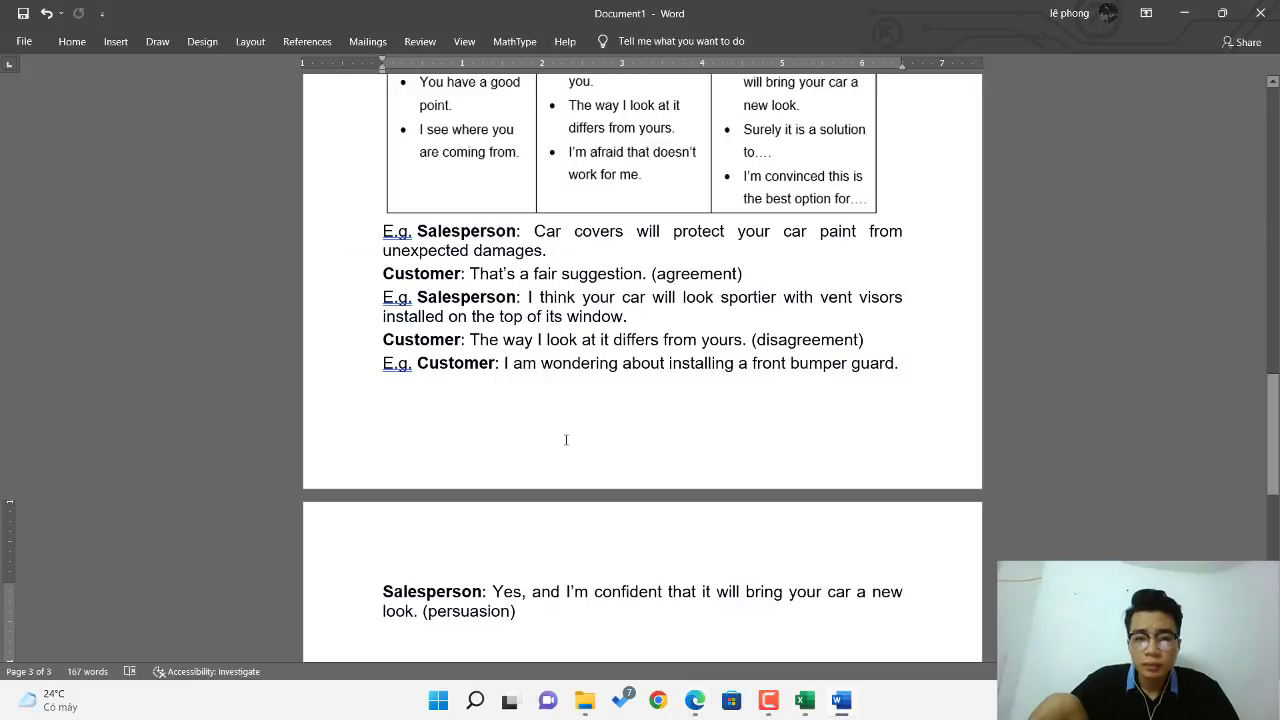
scroll(566, 440, "up", 3)
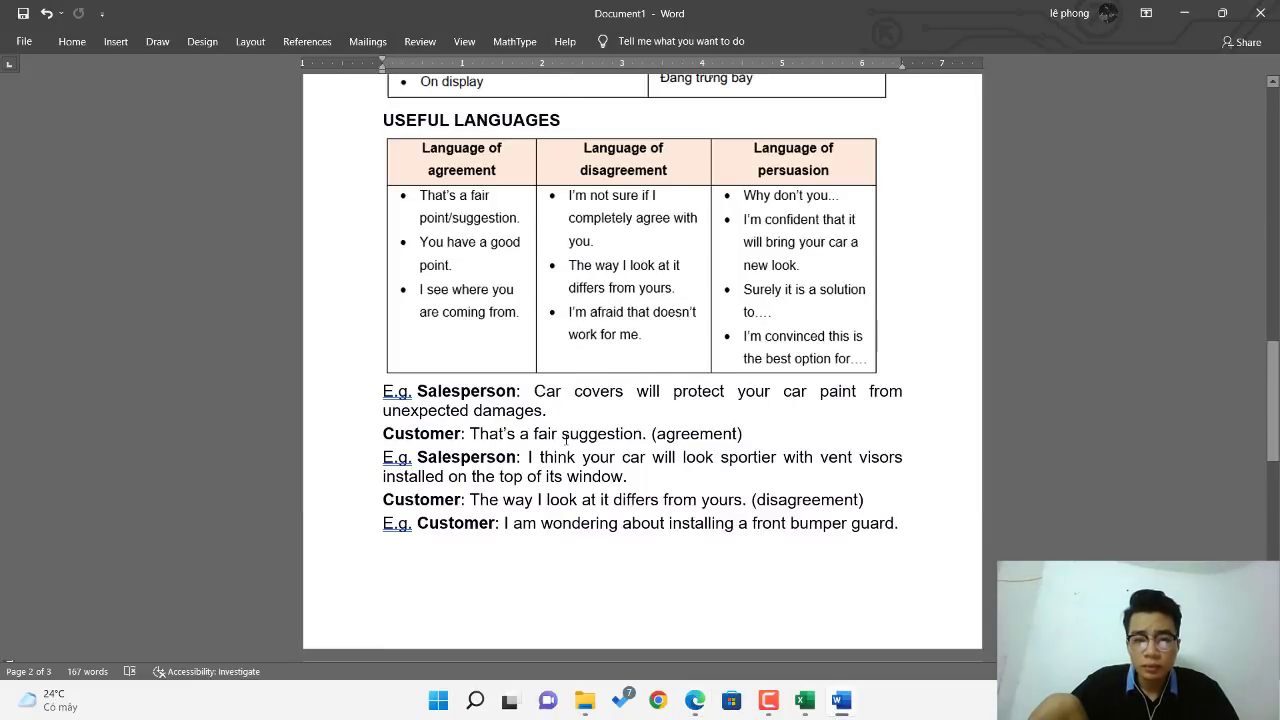
scroll(566, 440, "up", 5)
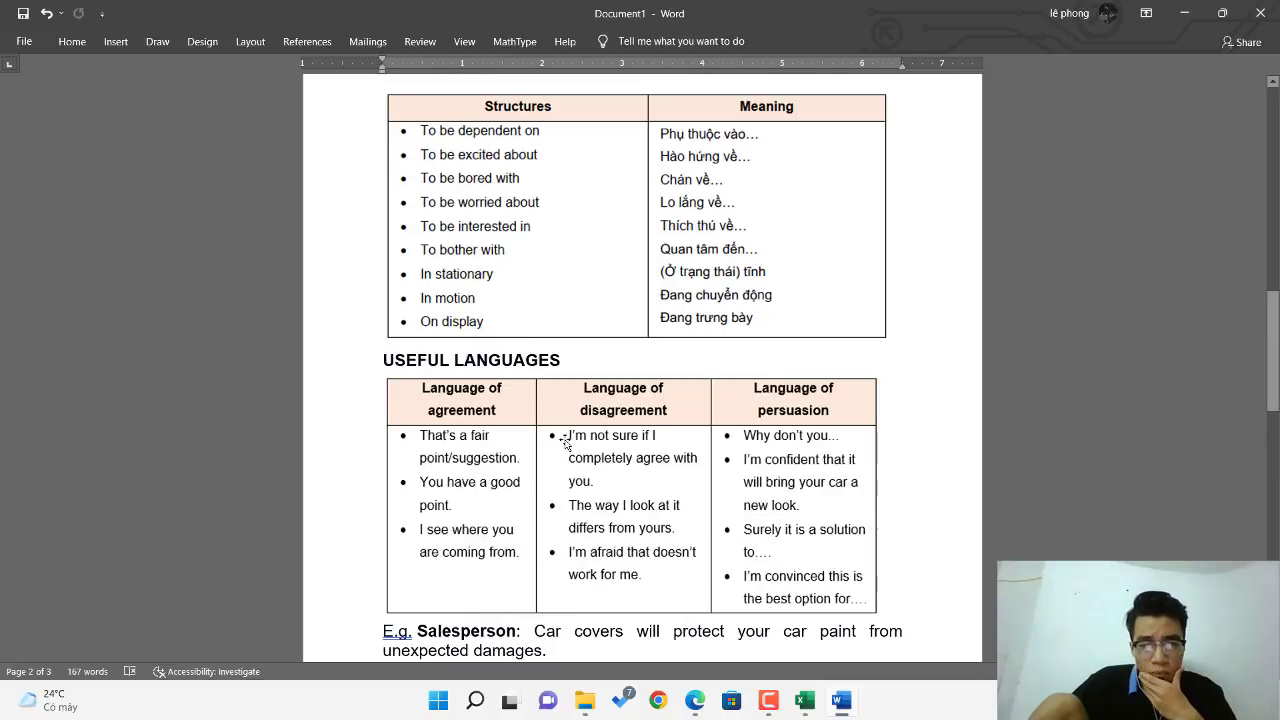
key("alt+Tab")
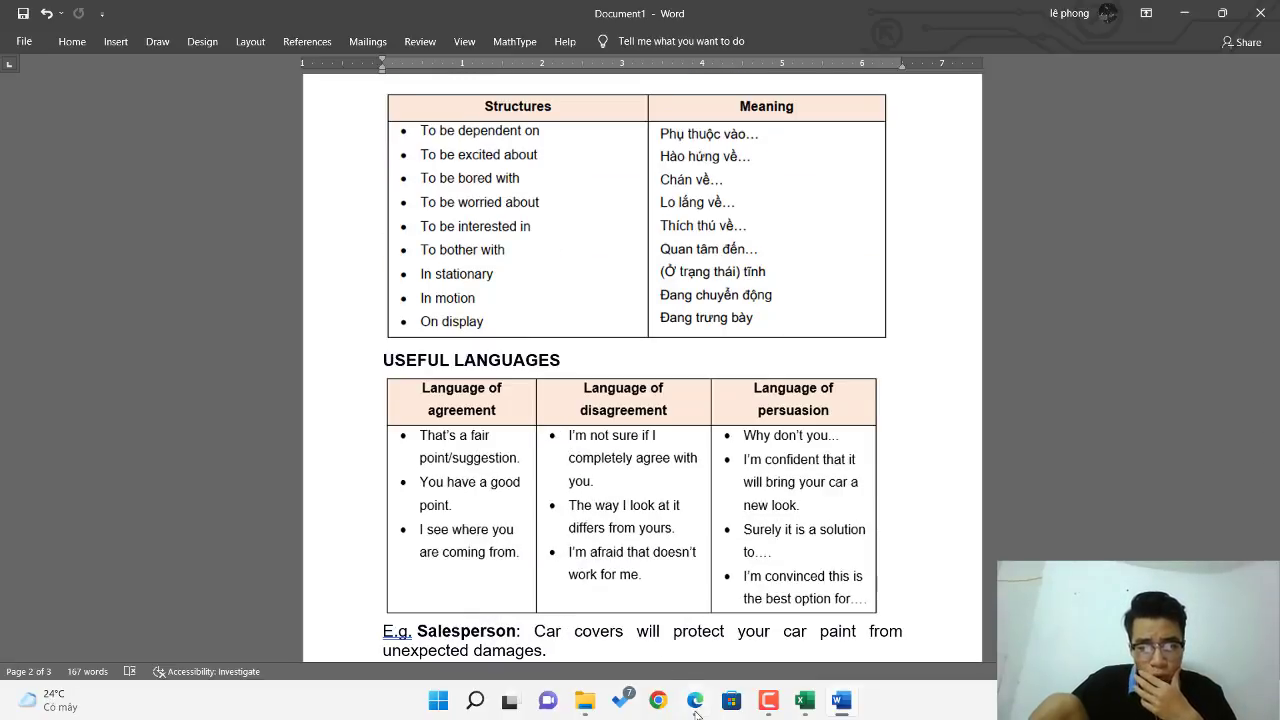
type("wit")
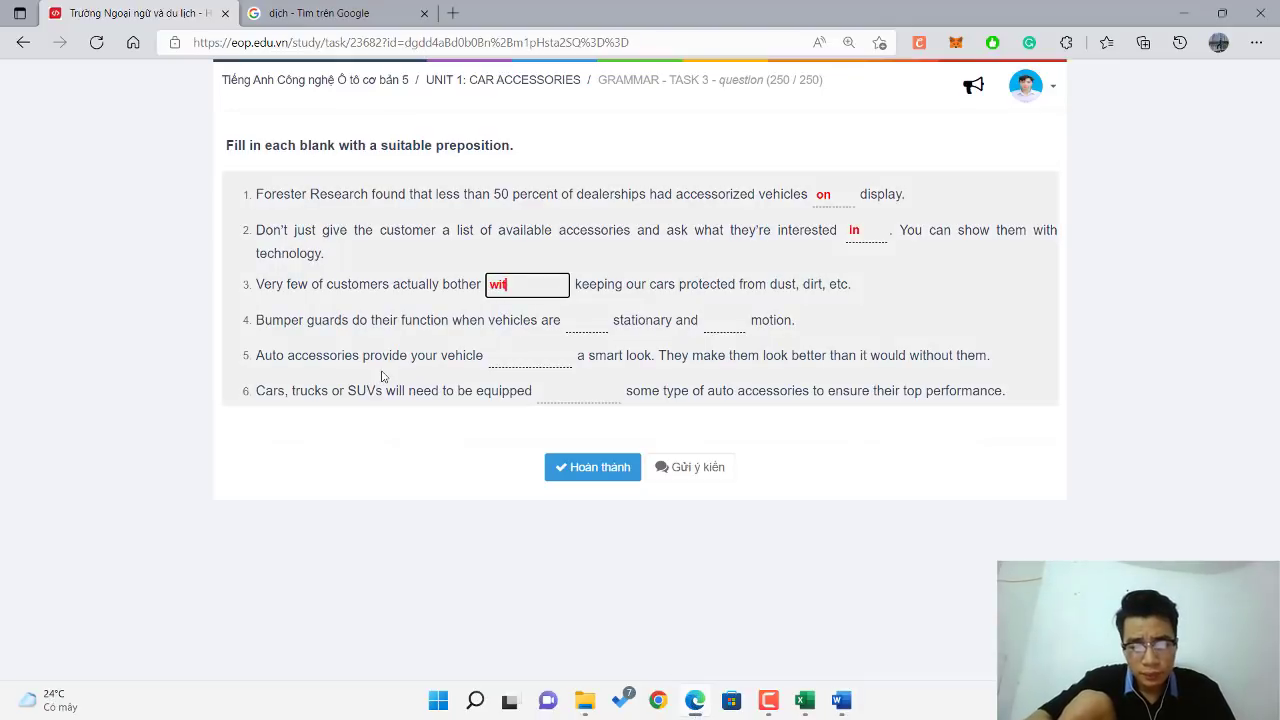
type("h")
key("Tab")
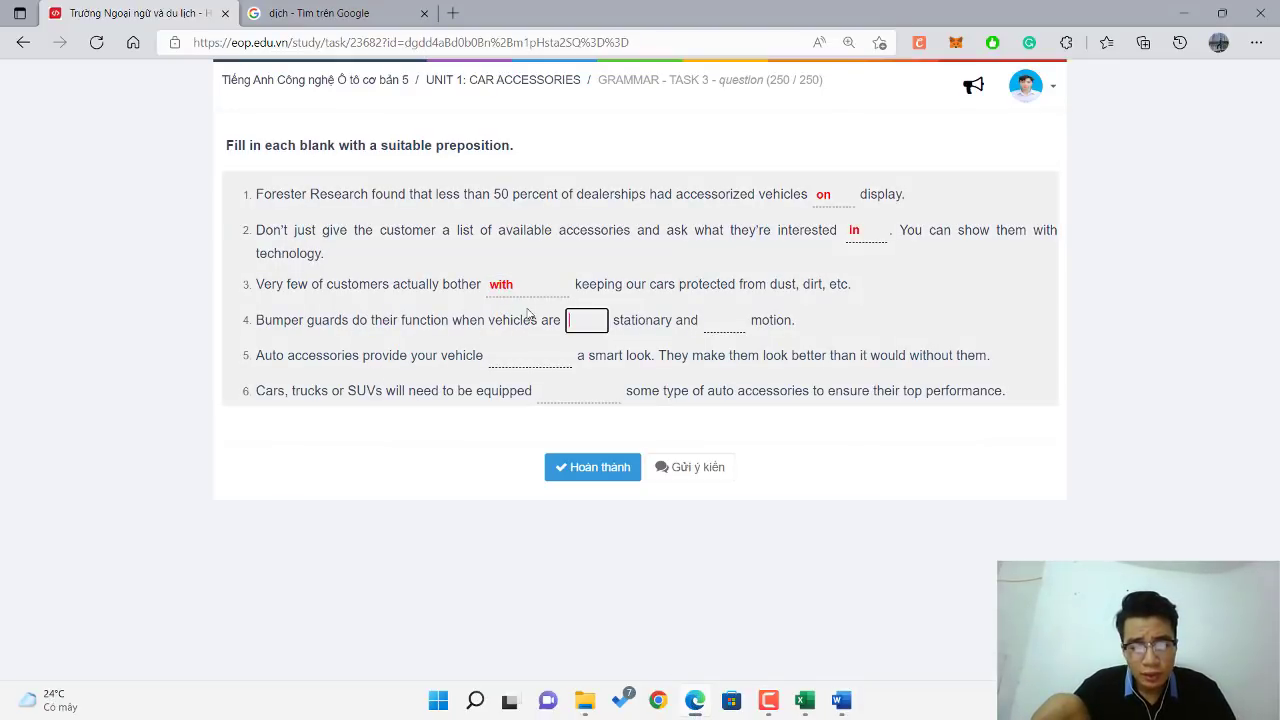
Fill the blanks in sentence 4 with "on" before "stationary" and "in" before "motion".
left_click(727, 318)
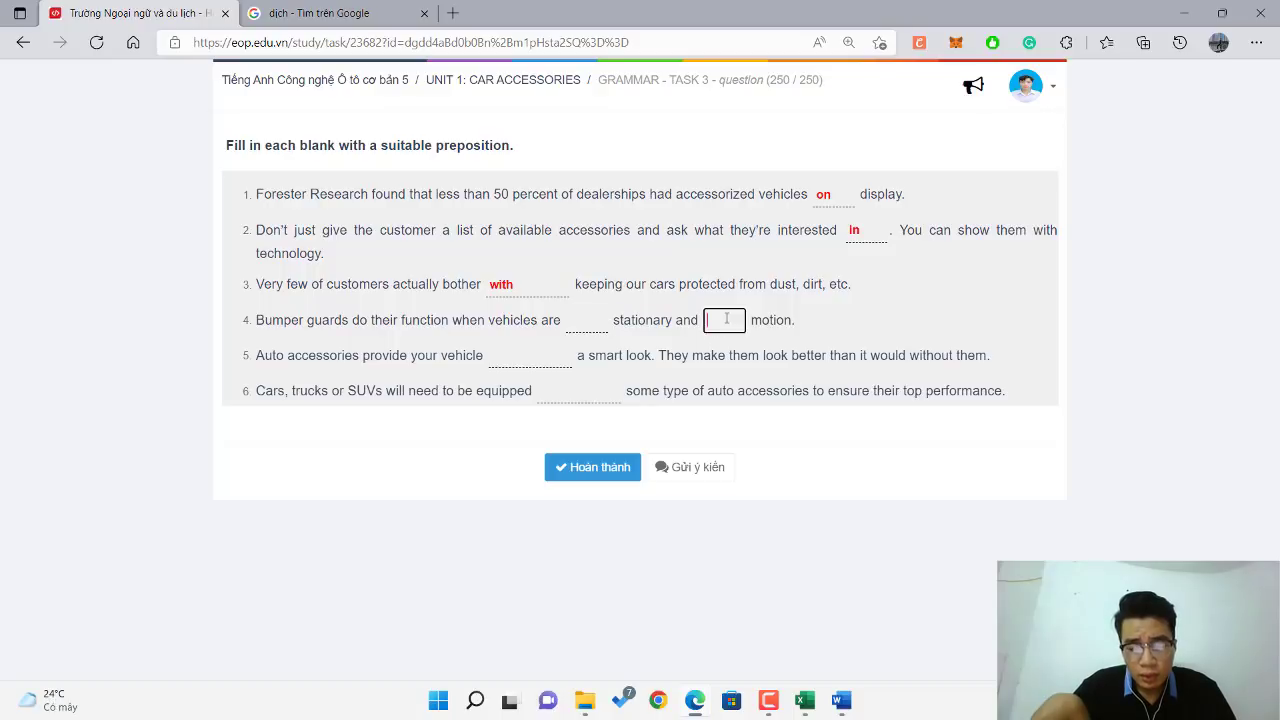
type("in")
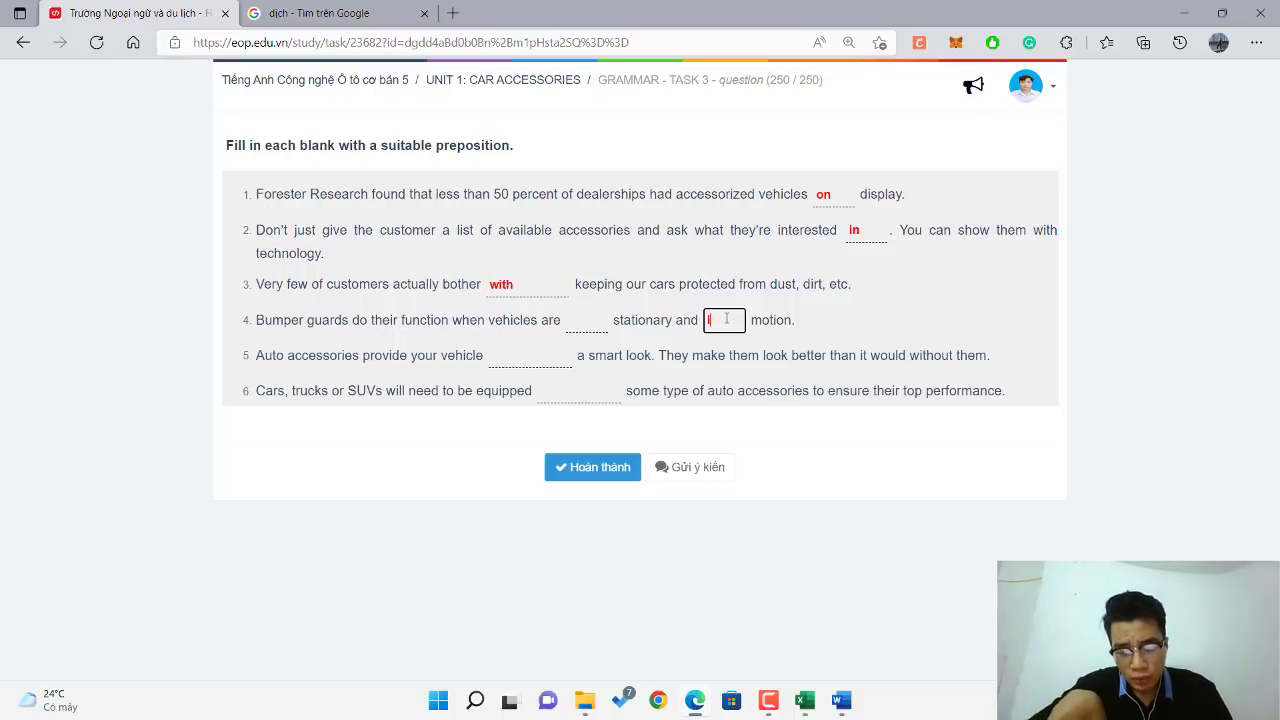
left_click(570, 318)
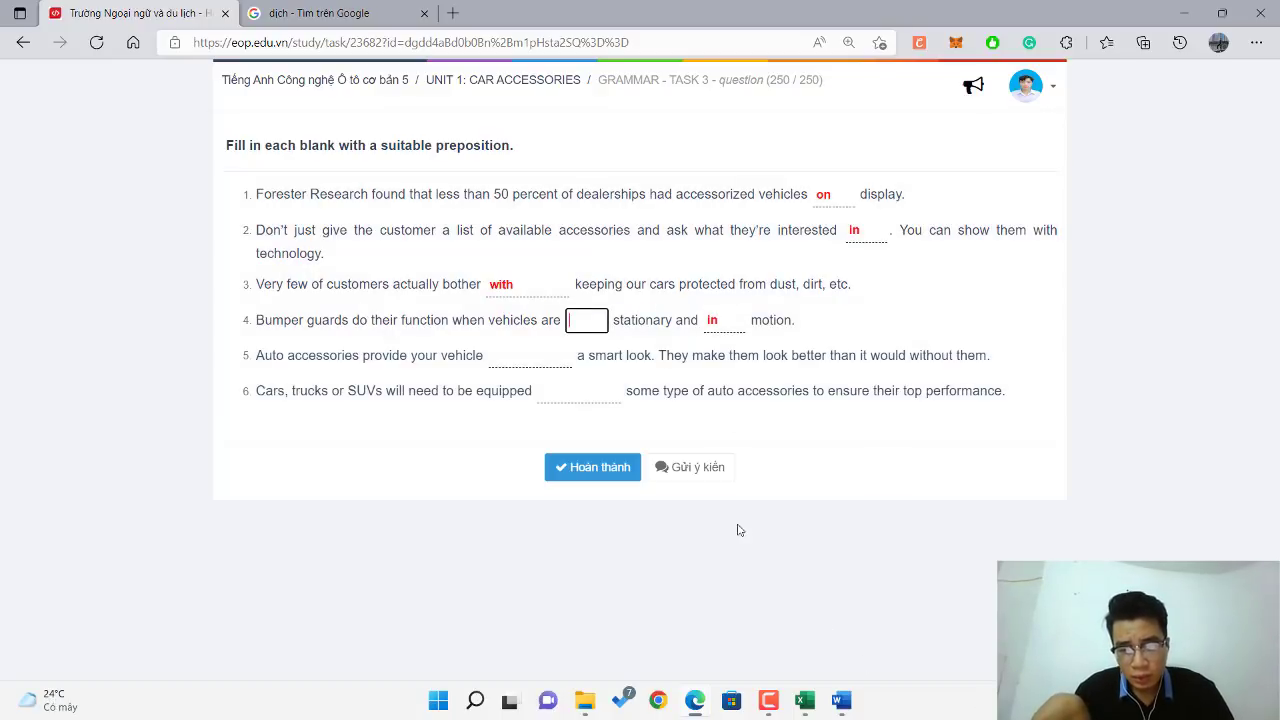
type("on")
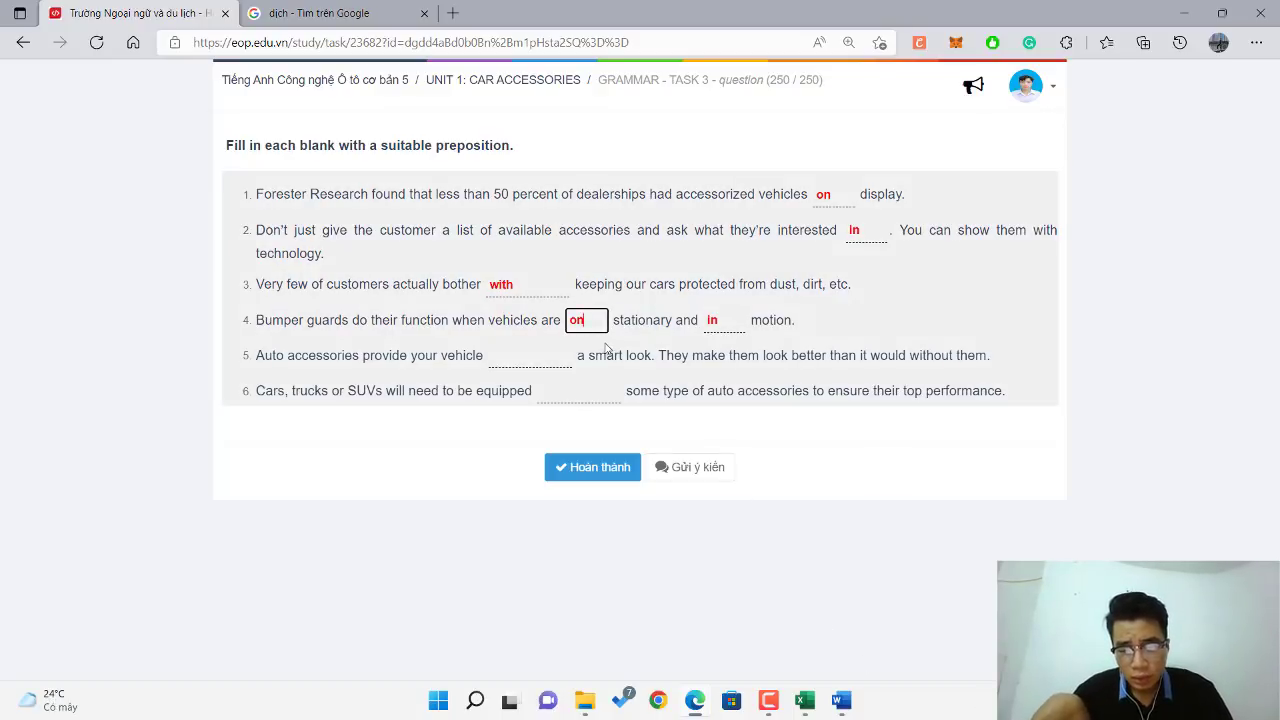
key("Tab")
key("Tab")
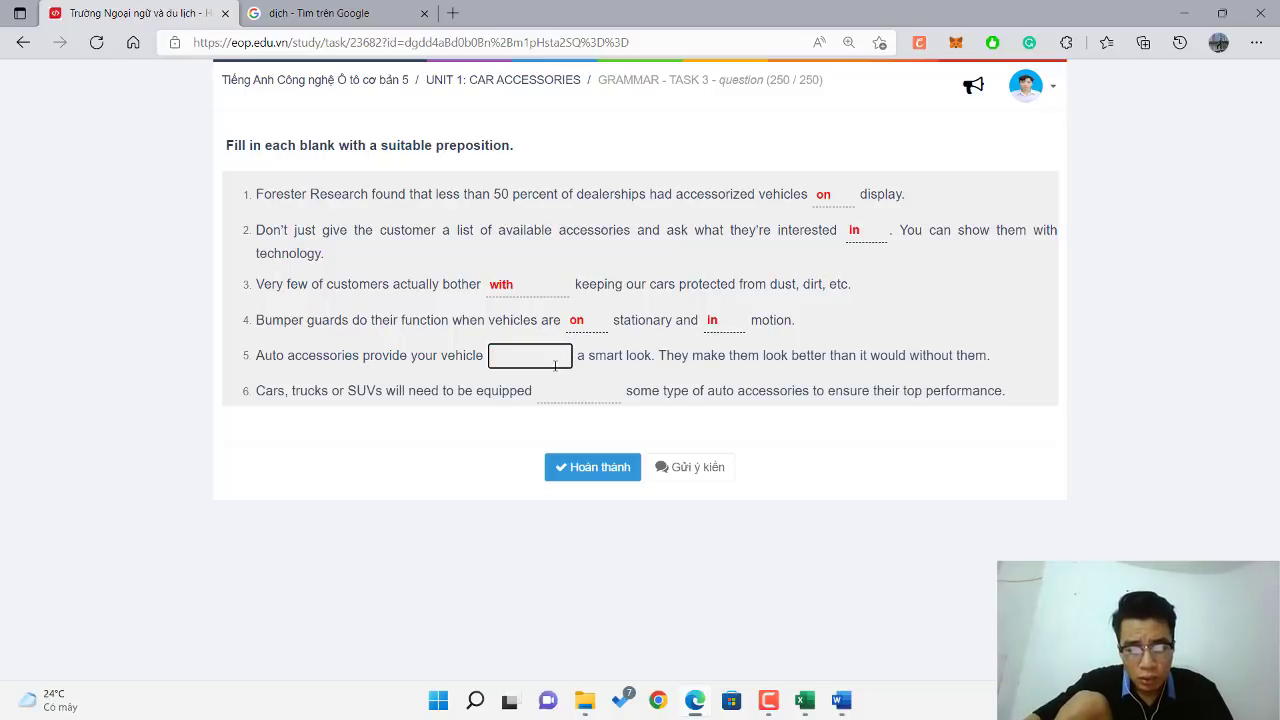
Fill the blanks in sentences 5 and 6 with "with" and submit the Task 3 answers.
type("with")
key("Tab")
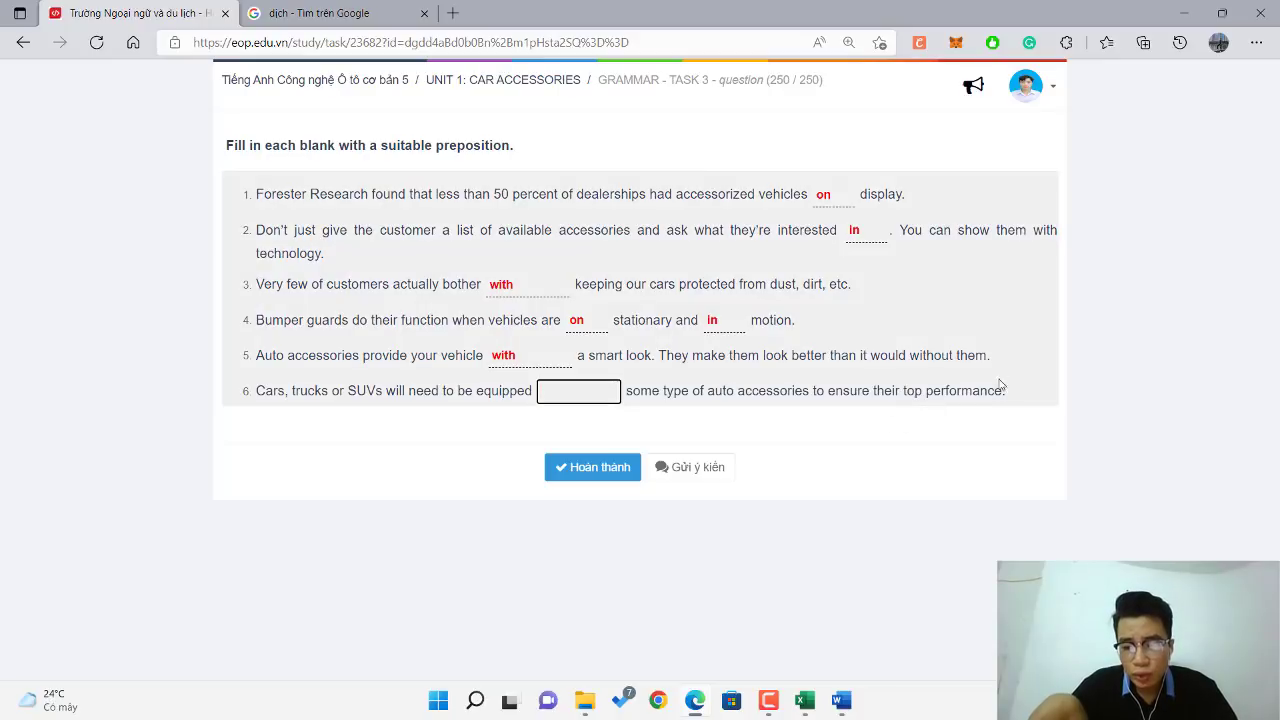
type("with")
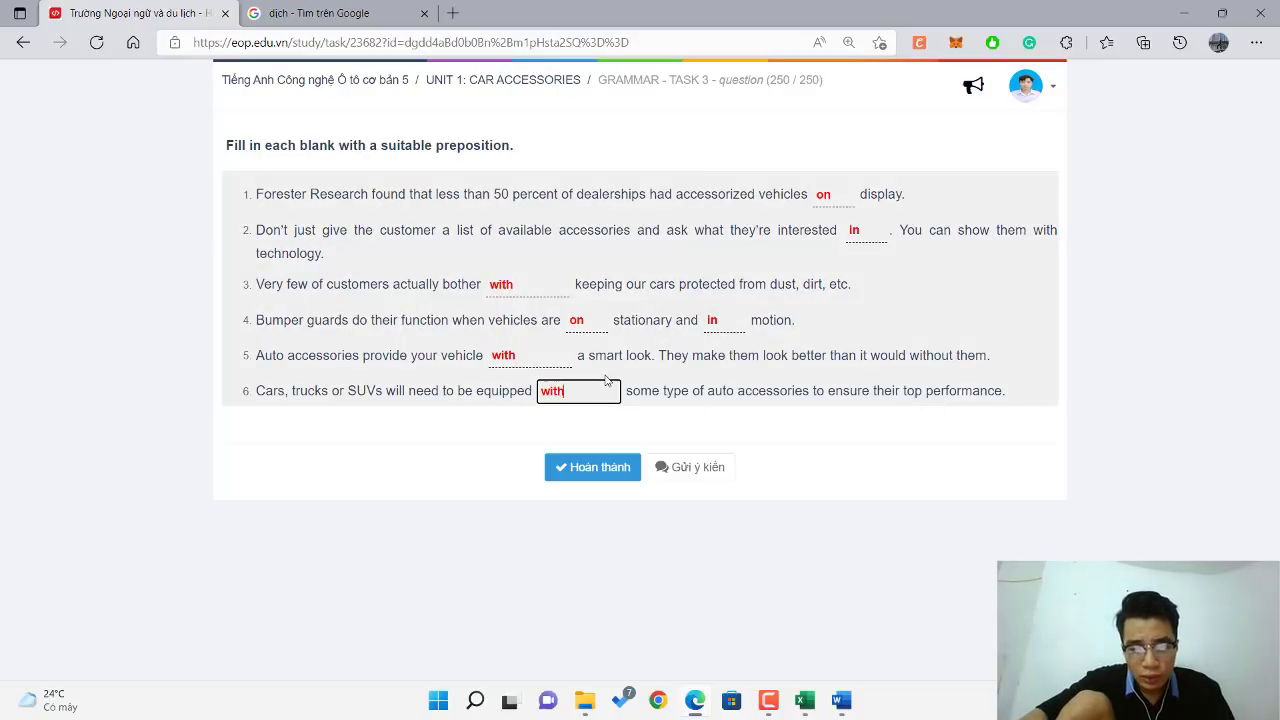
key("Return")
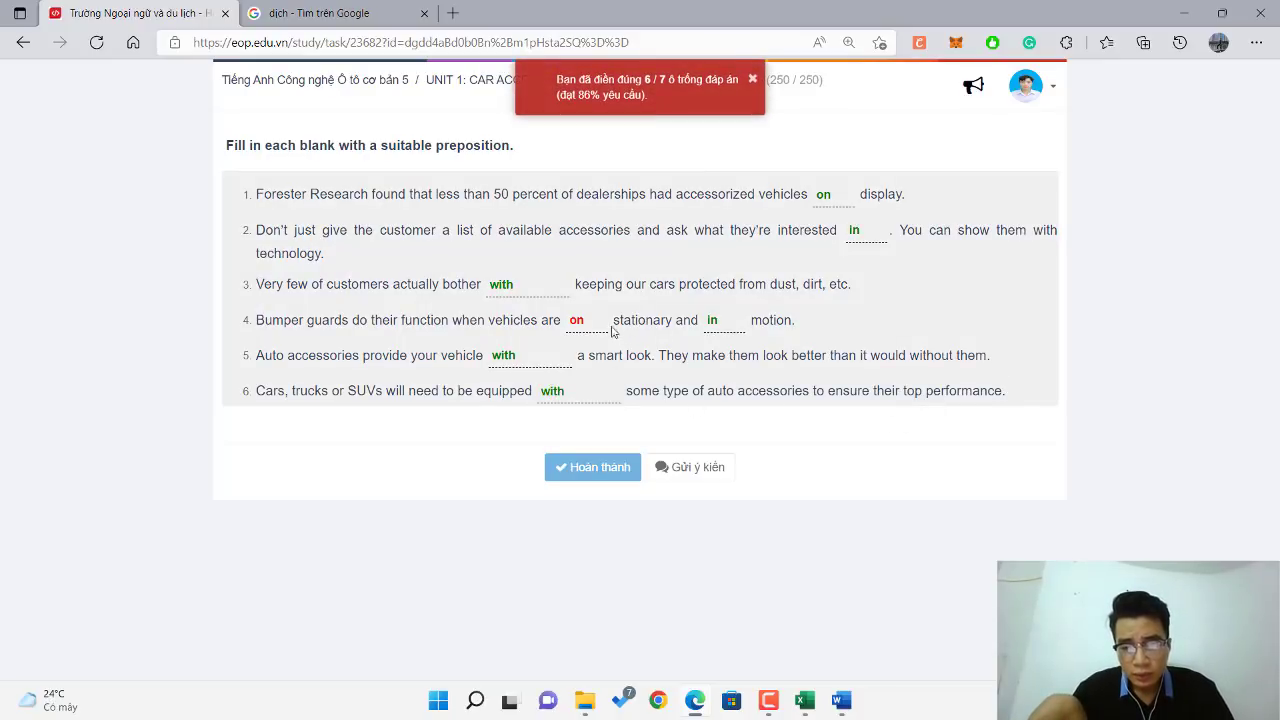
Change the preposition before "stationary" in sentence 4 to "in" and resubmit Task 3.
left_click(587, 320)
double_click(577, 320)
type("In")
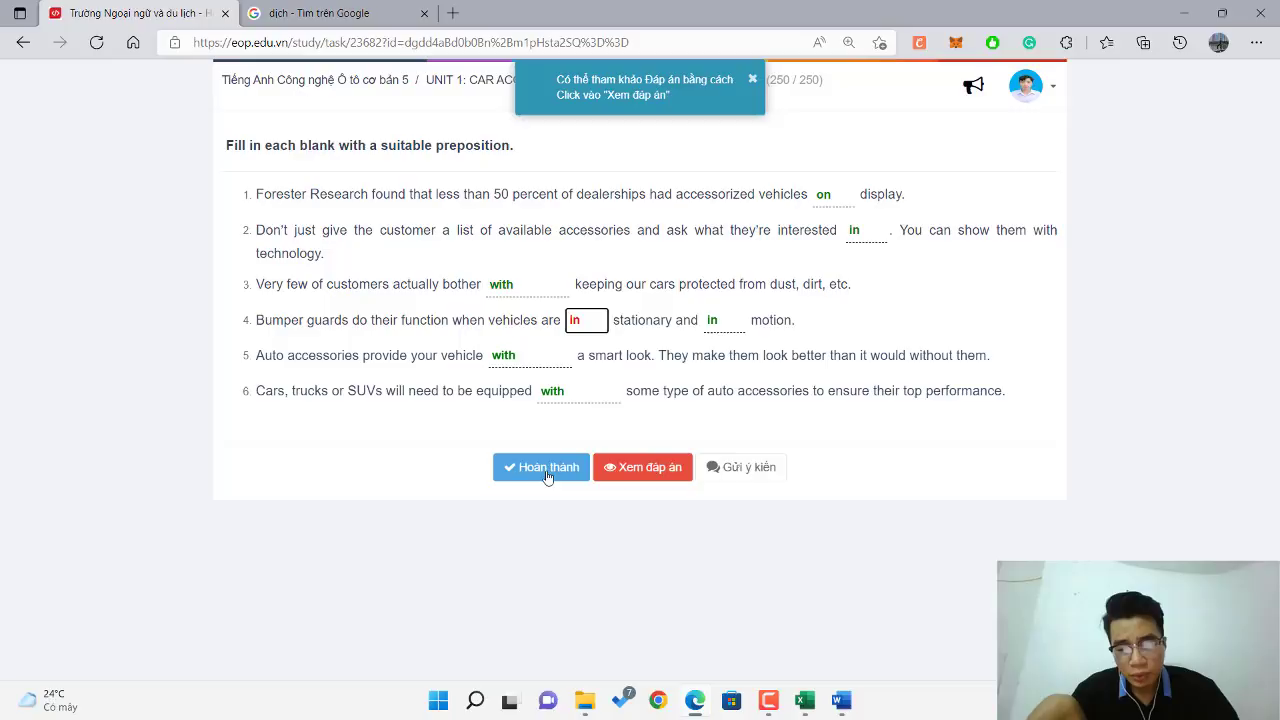
left_click(550, 468)
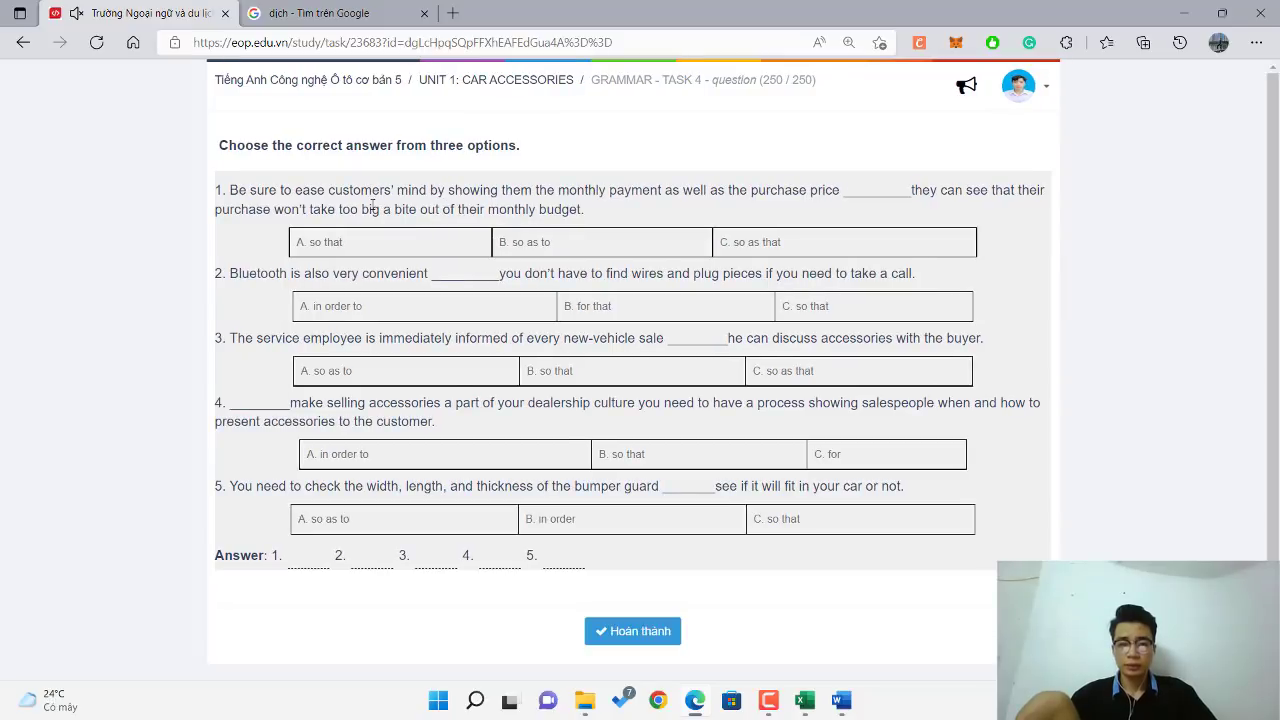
Look up the Vietnamese translation of "Be sure to ease customers' mind" from question 1 of Grammar - Task 4.
left_click_drag(236, 190, 307, 209)
left_click(295, 183)
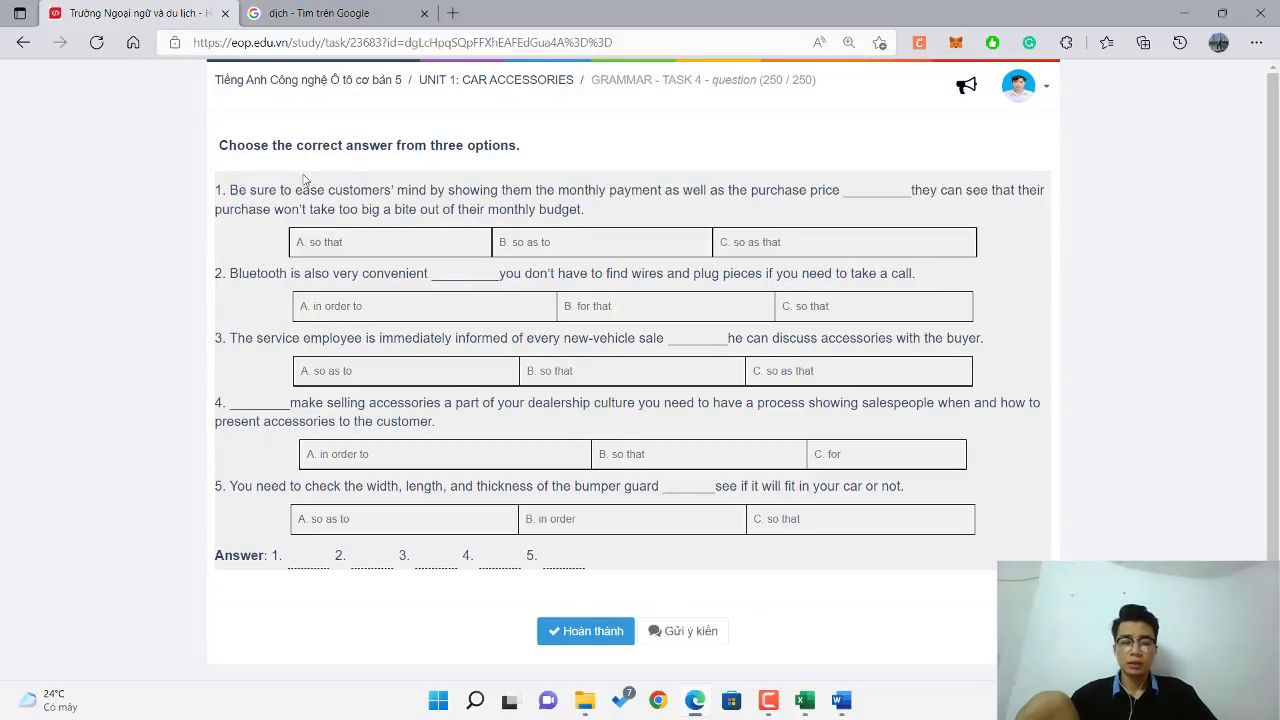
left_click_drag(232, 190, 395, 190)
left_click(252, 190)
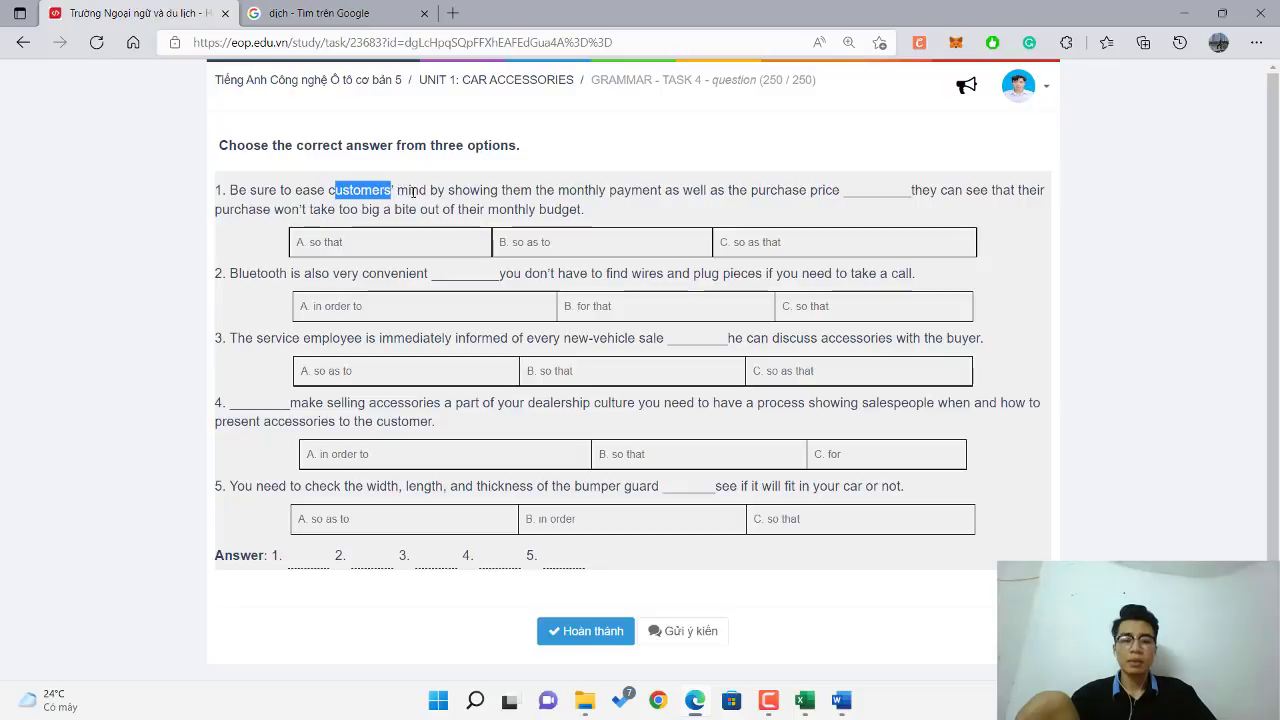
left_click(425, 190)
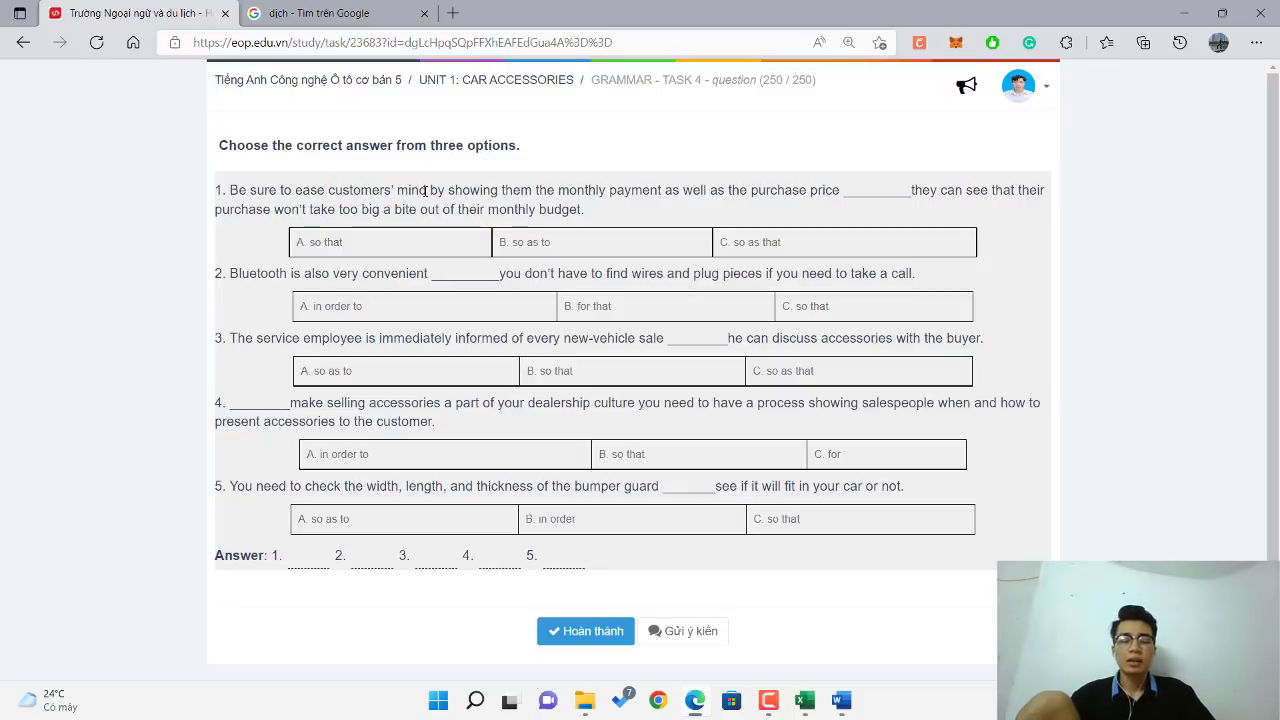
left_click_drag(425, 190, 208, 189)
key("ctrl+c")
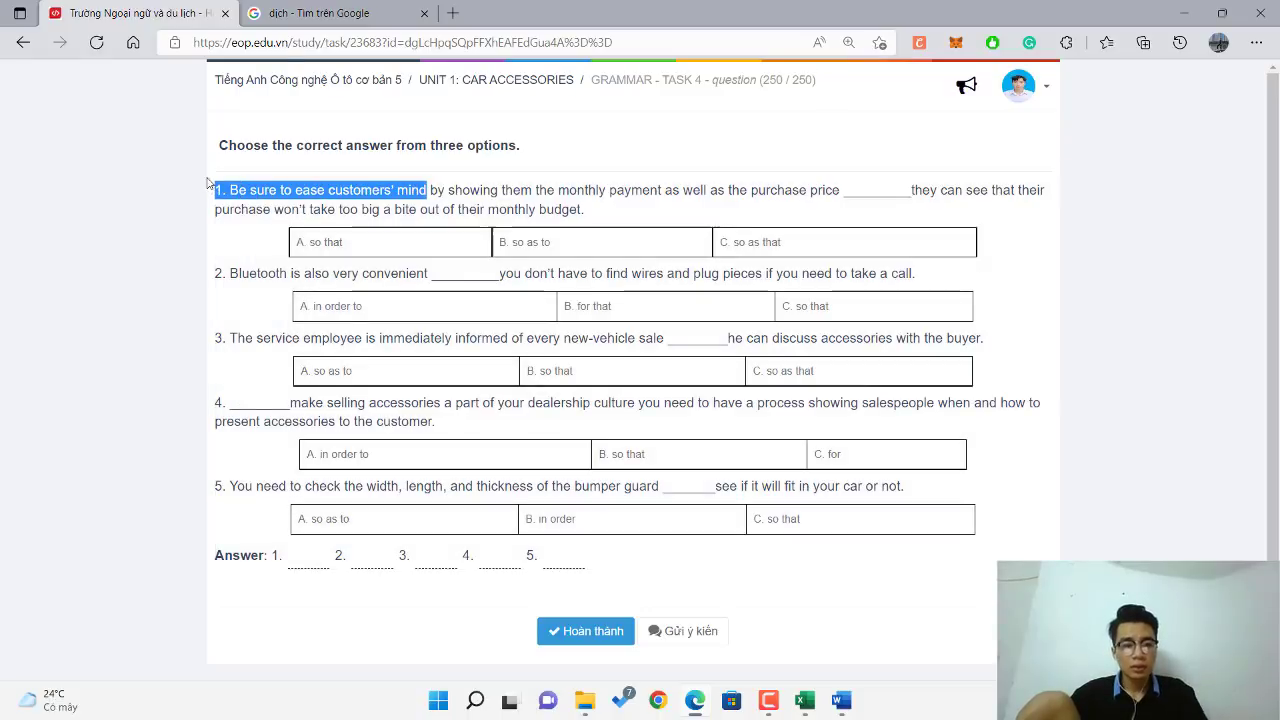
left_click(304, 9)
key("ctrl+v")
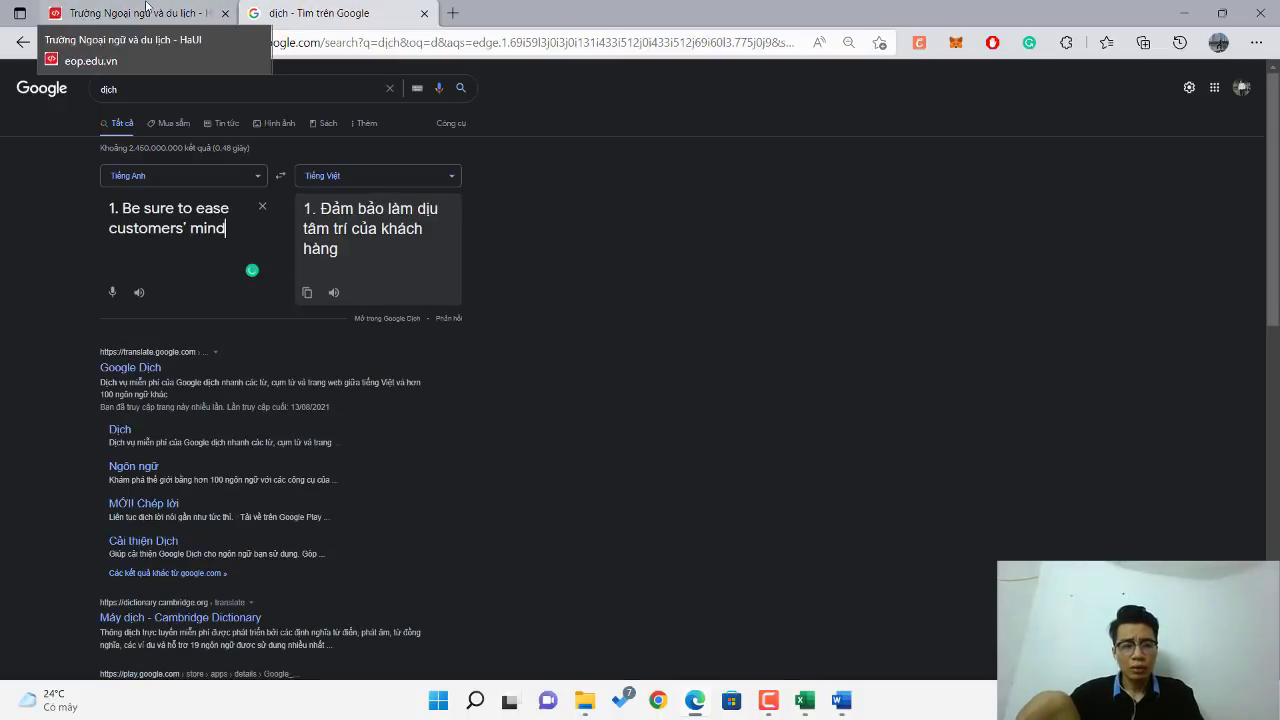
left_click(147, 9)
left_click(312, 190)
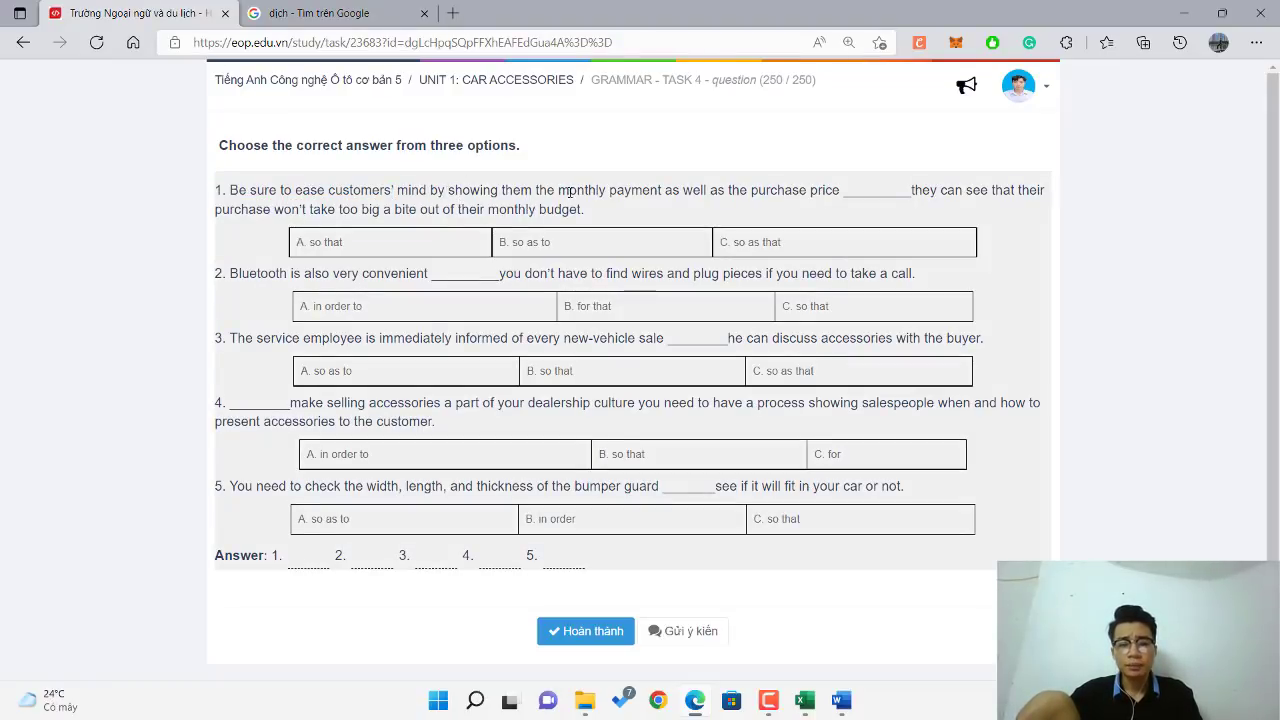
Read the rest of question 1, examining "monthly payment", "purchase price" and the clause that follows the blank.
mouse_move(556, 190)
left_mouse_down()
mouse_move(624, 190)
mouse_move(558, 190)
left_mouse_up()
left_click(659, 190)
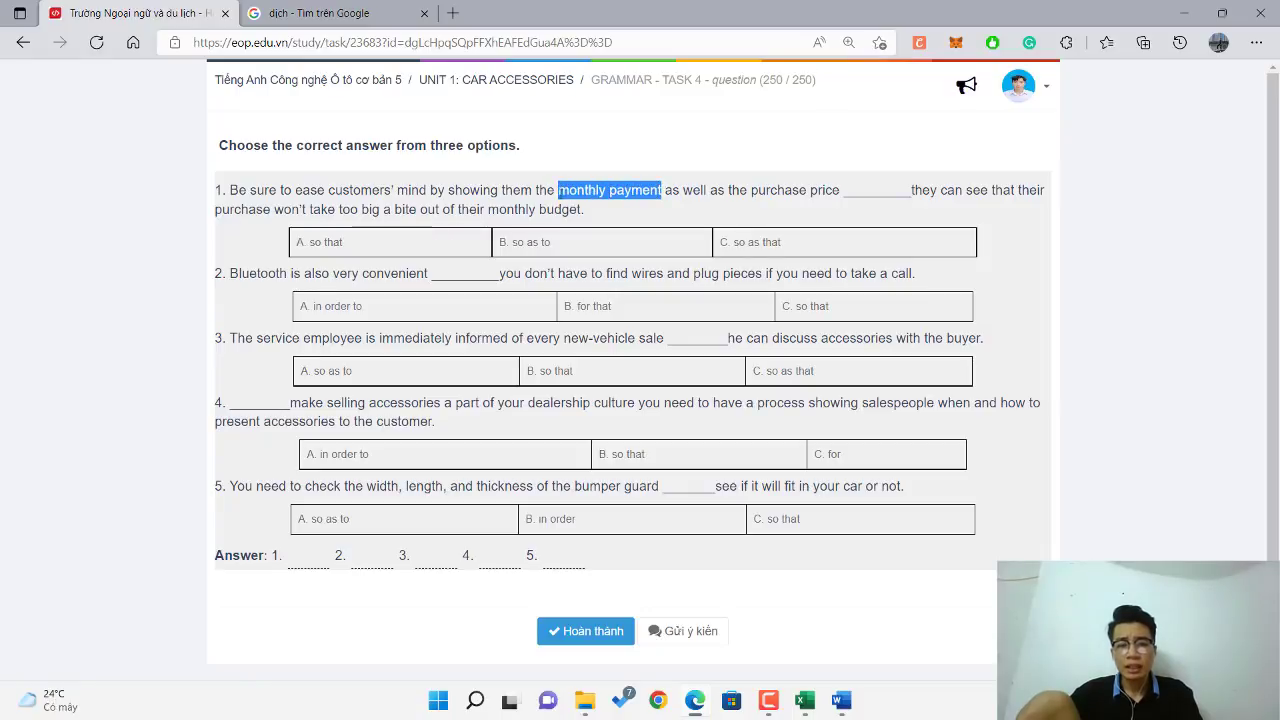
left_click(674, 203)
double_click(776, 190)
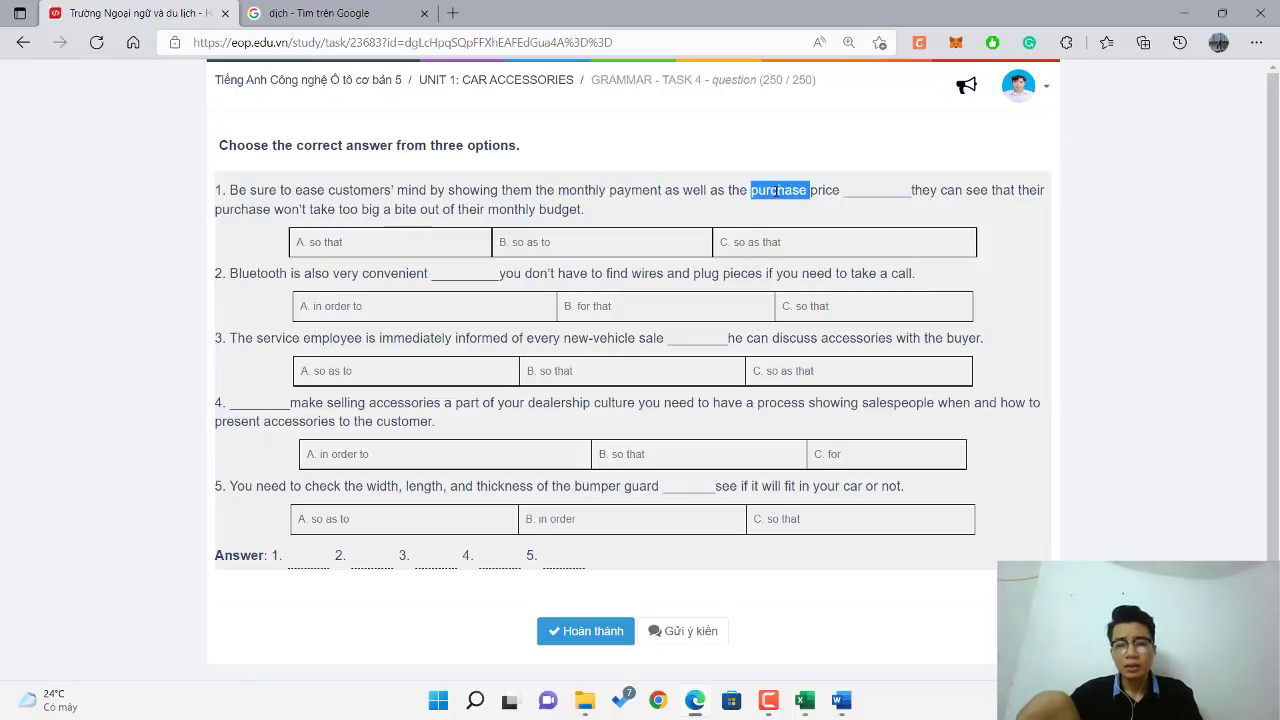
left_click(300, 13)
left_click(140, 13)
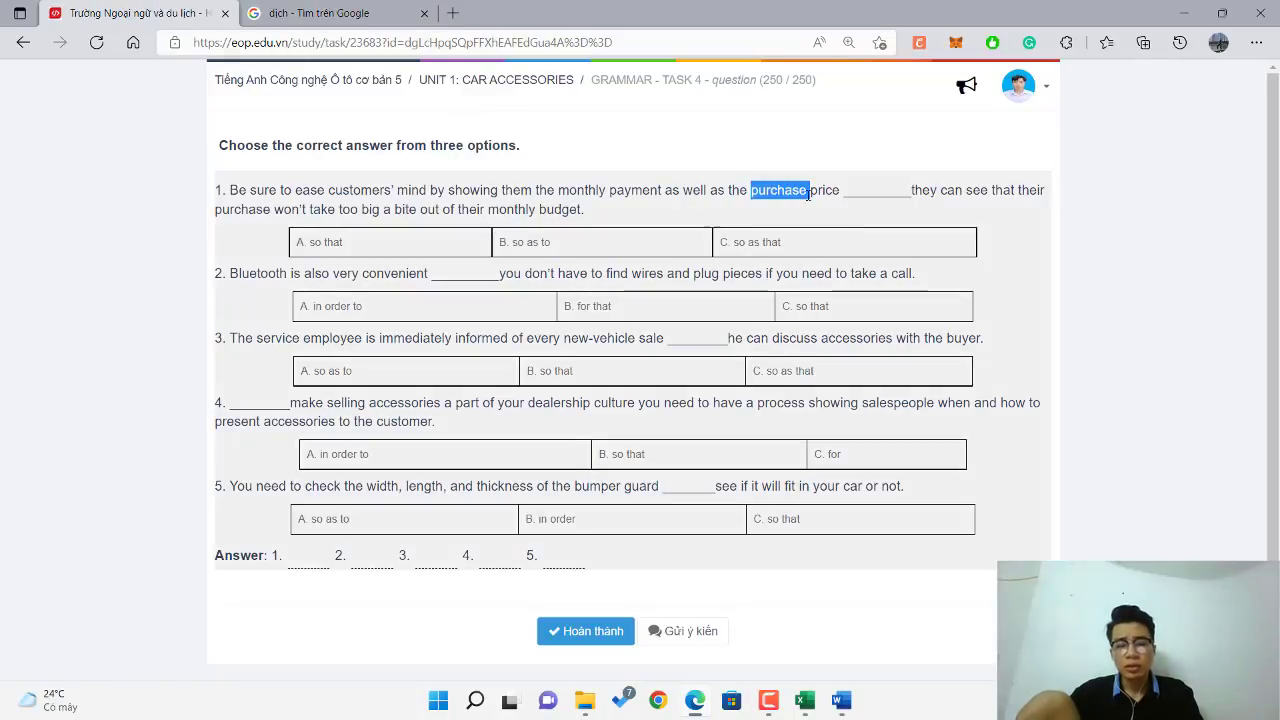
left_click(839, 185)
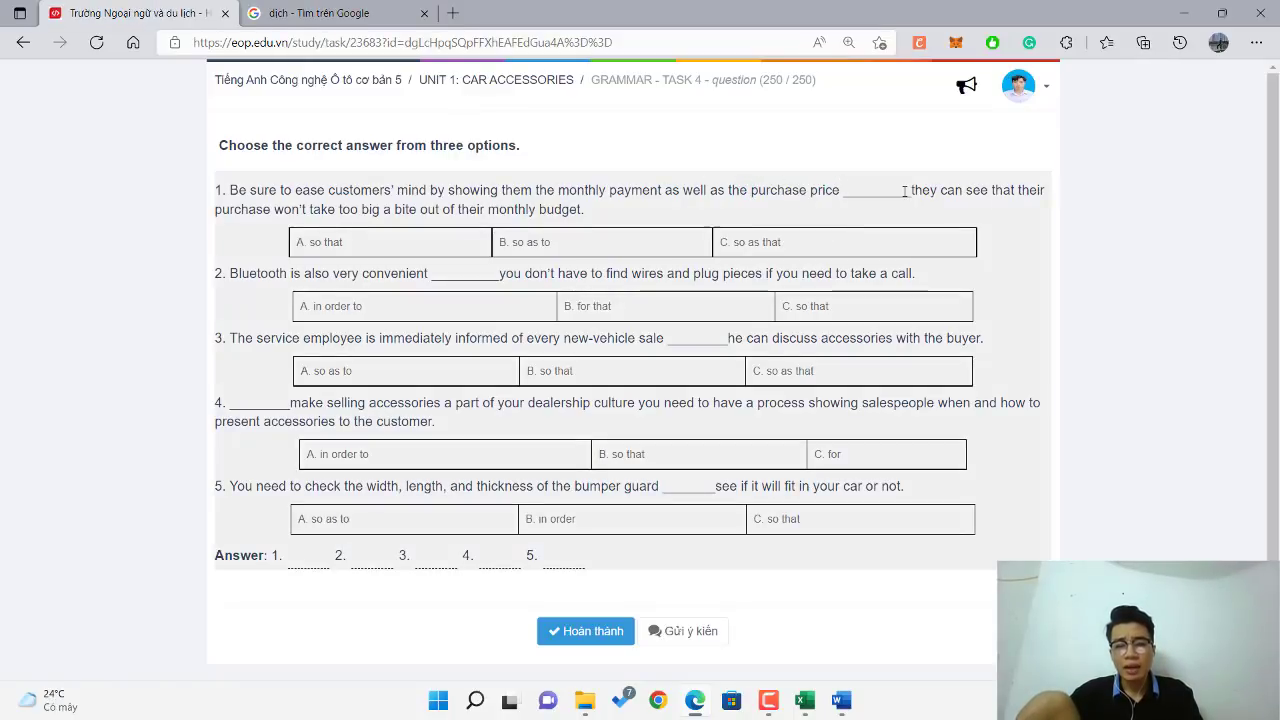
left_click_drag(916, 192, 280, 215)
left_click(318, 207)
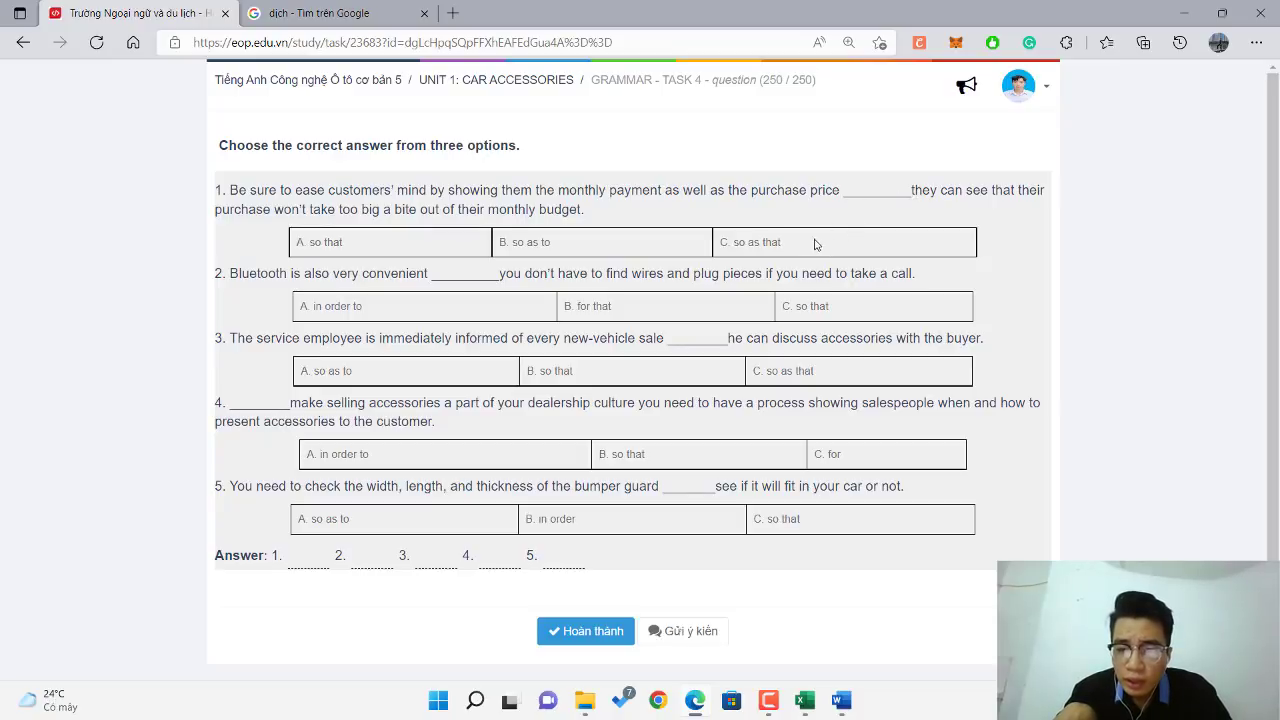
left_click_drag(910, 190, 963, 191)
left_click(822, 182)
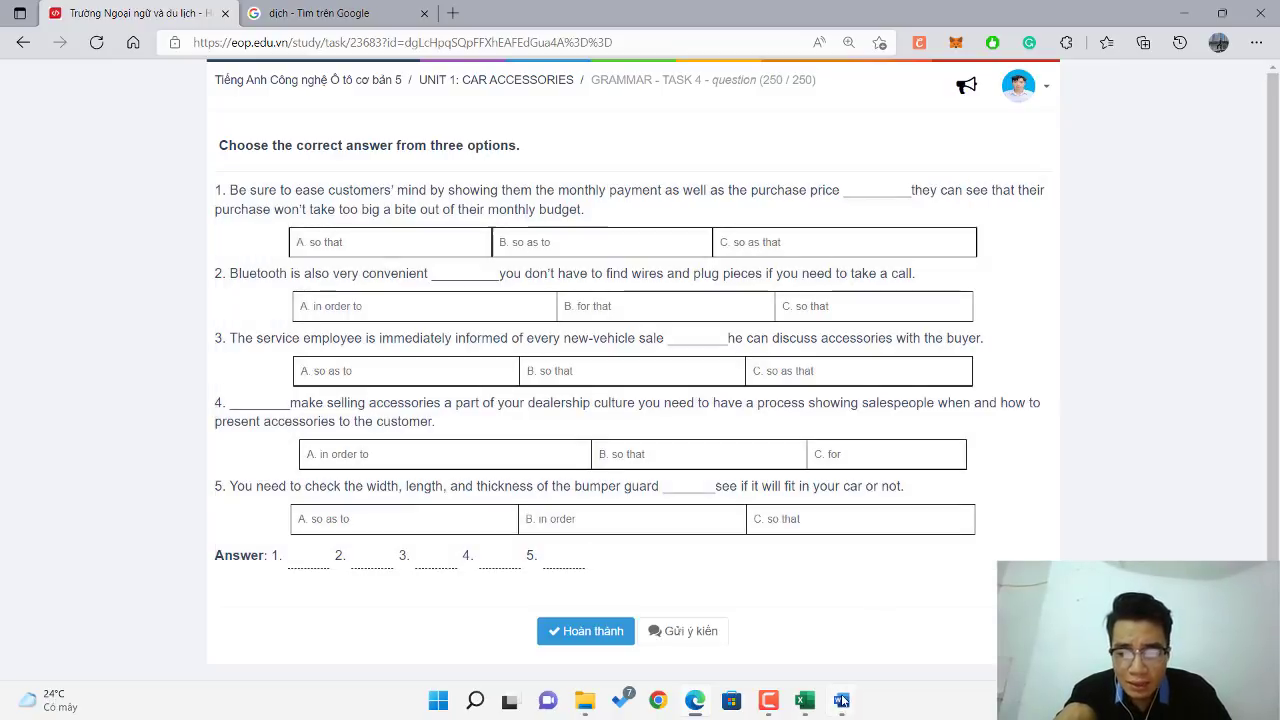
Check the purpose phrases and clauses notes in Word and enter "a" as the answer to question 1.
left_click(842, 700)
scroll(694, 417, "down", 3)
scroll(611, 414, "up", 6)
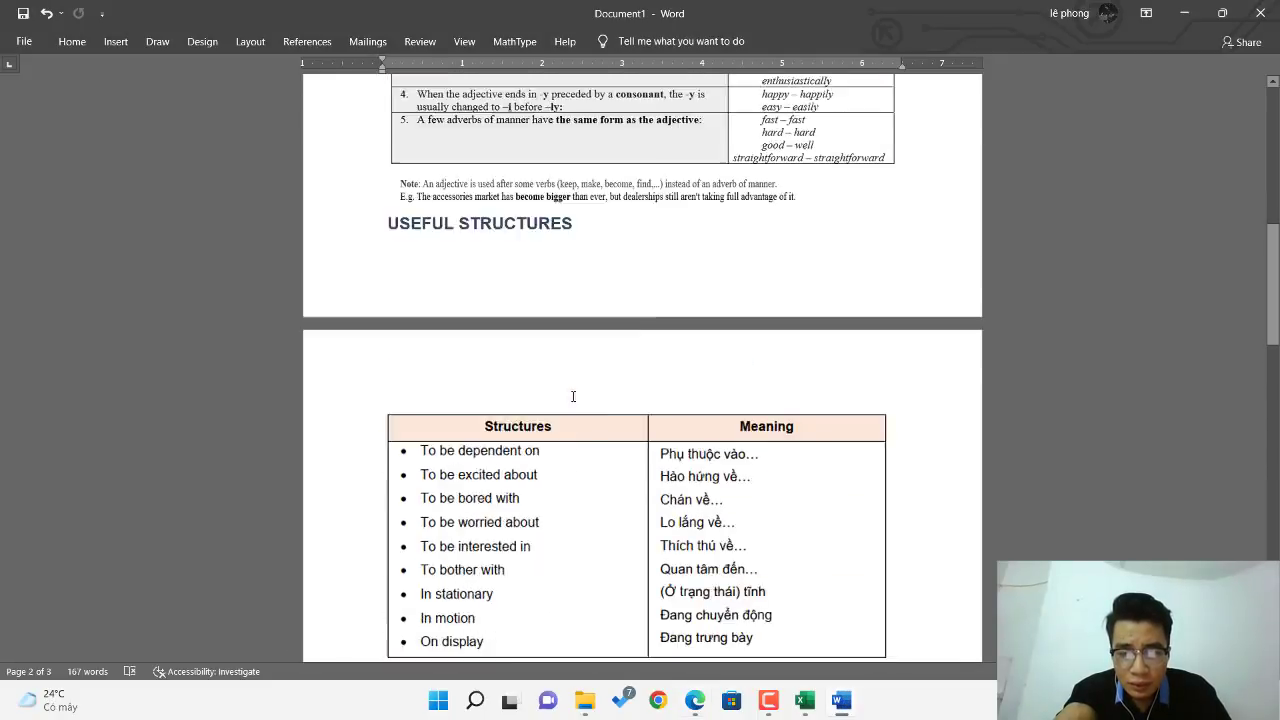
scroll(573, 396, "up", 10)
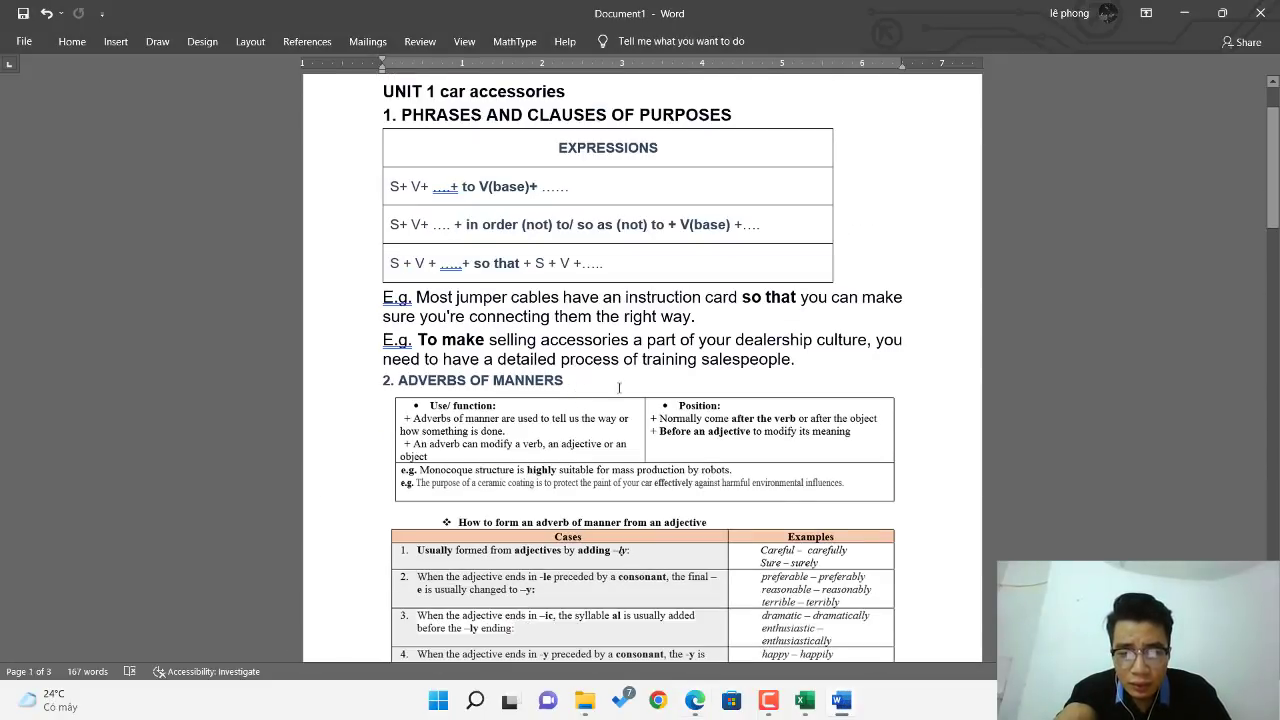
left_click(768, 702)
left_click(695, 700)
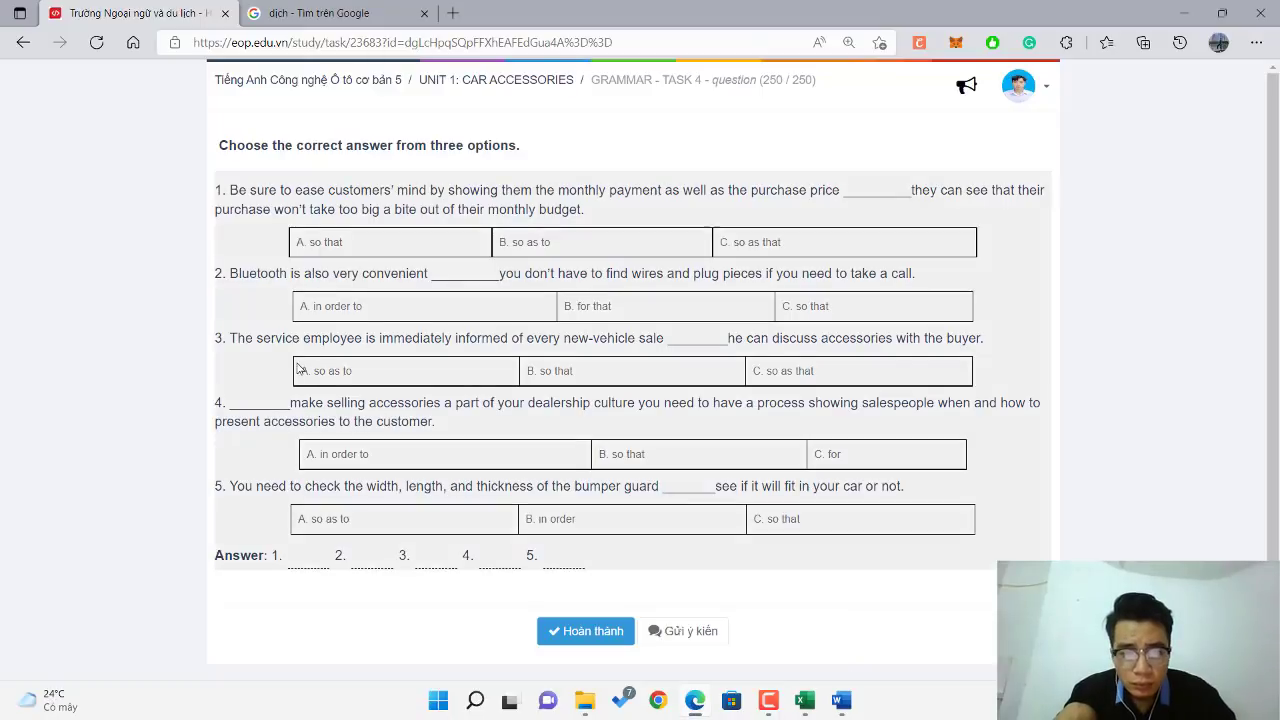
left_click(302, 557)
type("a")
key("Tab")
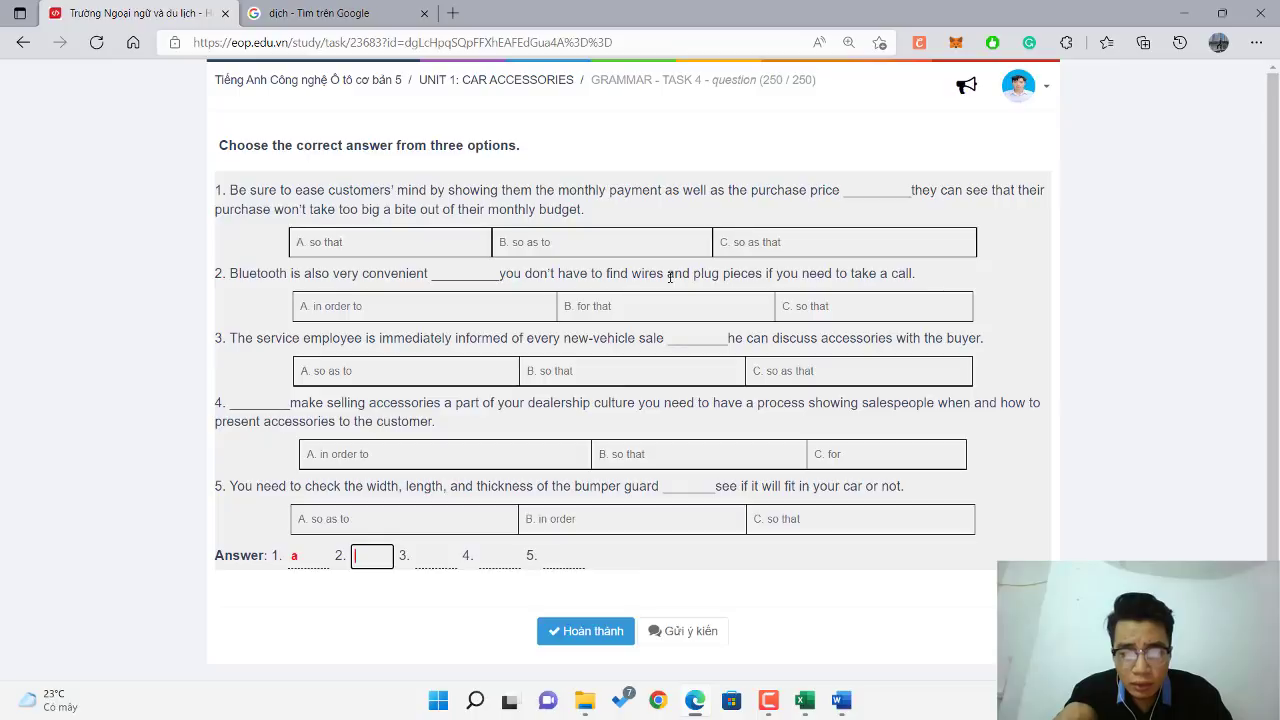
Read the clause after the blank in question 2 of Grammar - Task 4 and enter "c" as its answer.
left_click_drag(670, 277, 632, 277)
left_click(639, 258)
double_click(643, 273)
left_click(742, 277)
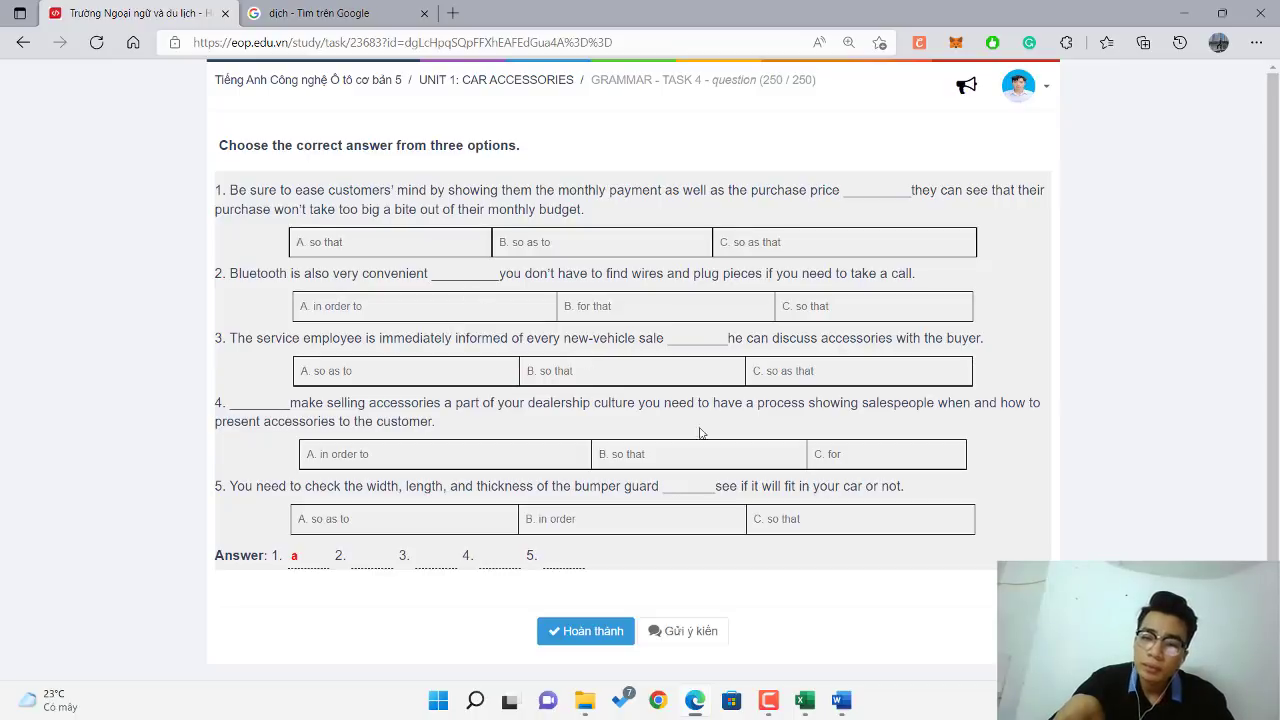
left_click(378, 556)
key("Tab")
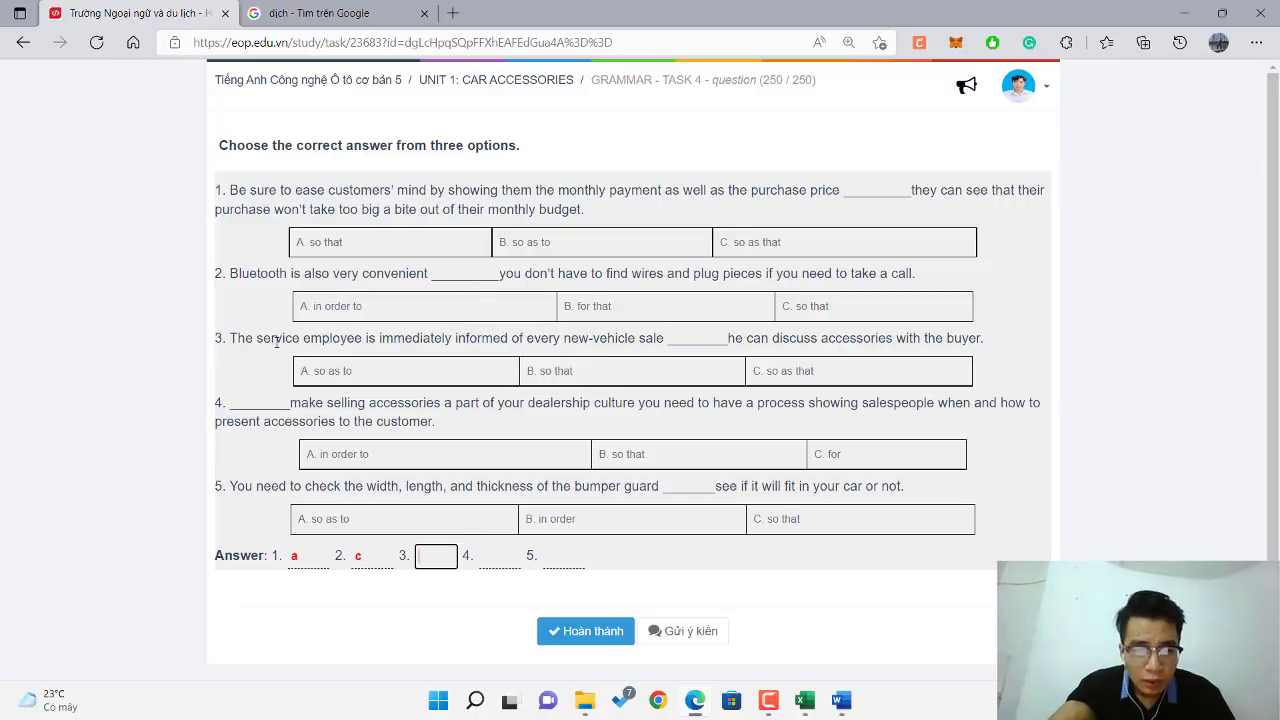
Read the start of question 3 and look up the Vietnamese translation of "informed".
double_click(322, 338)
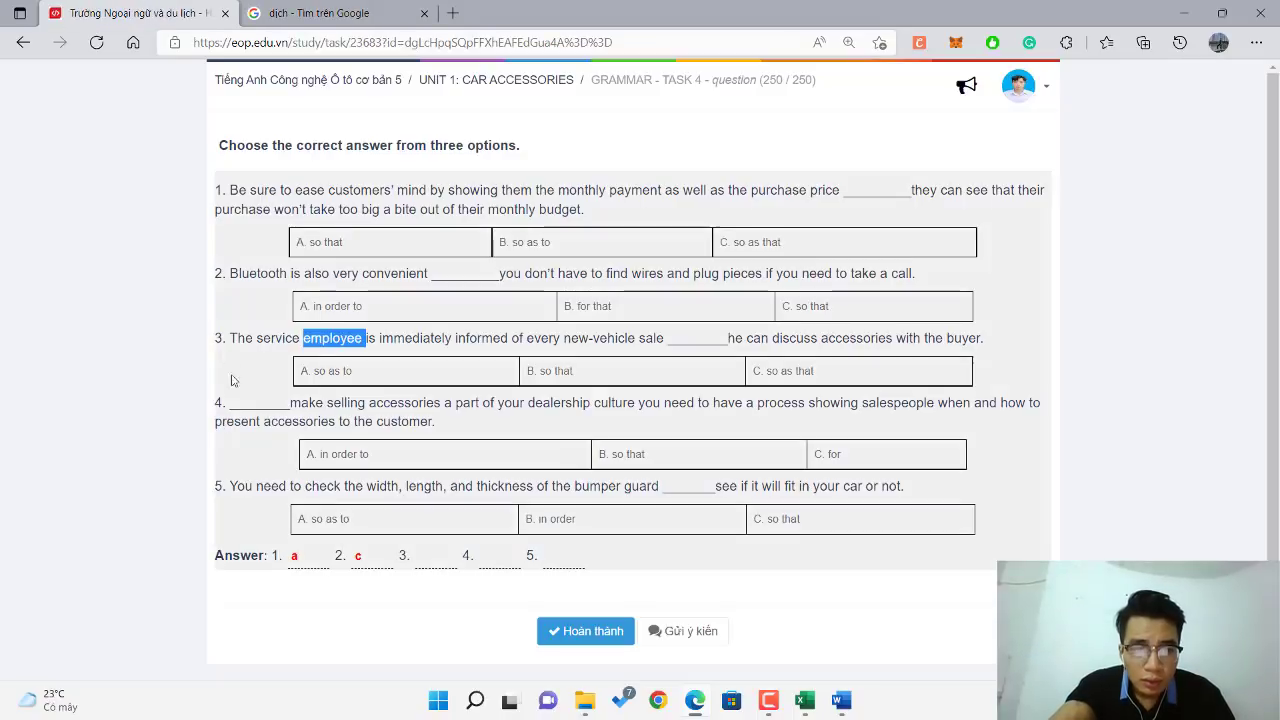
left_click(268, 337)
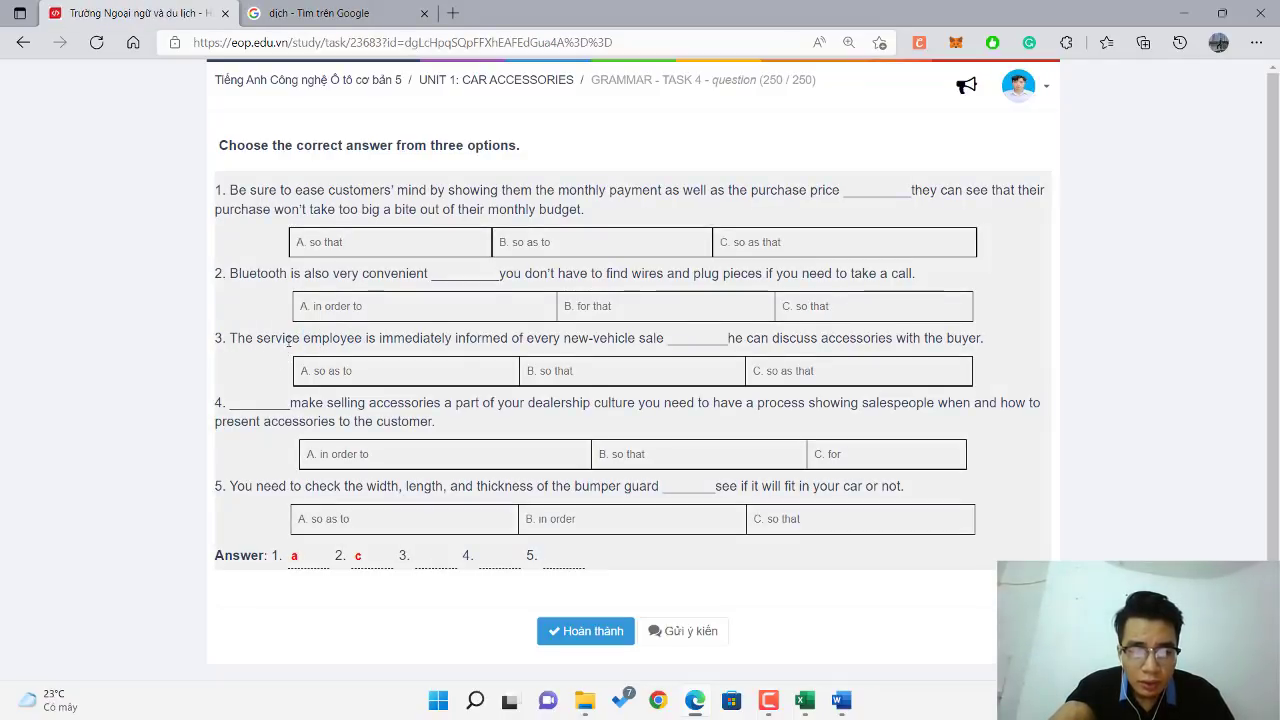
double_click(412, 338)
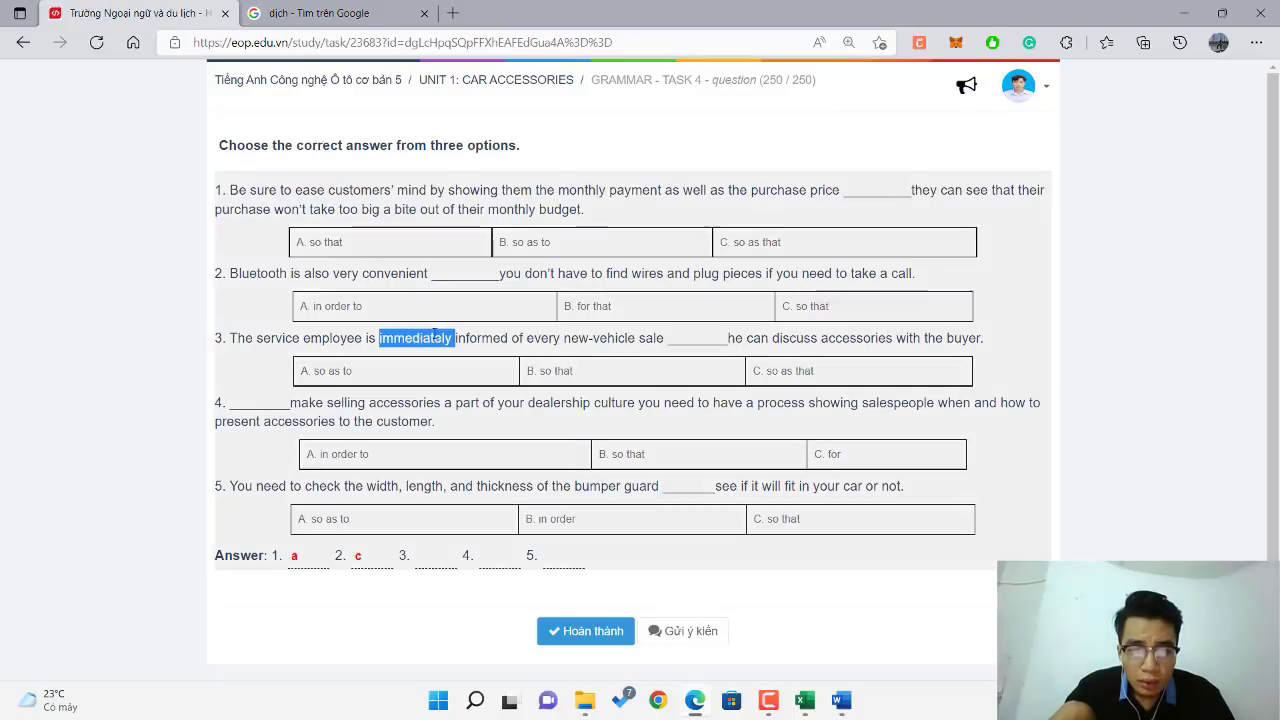
left_click(475, 338)
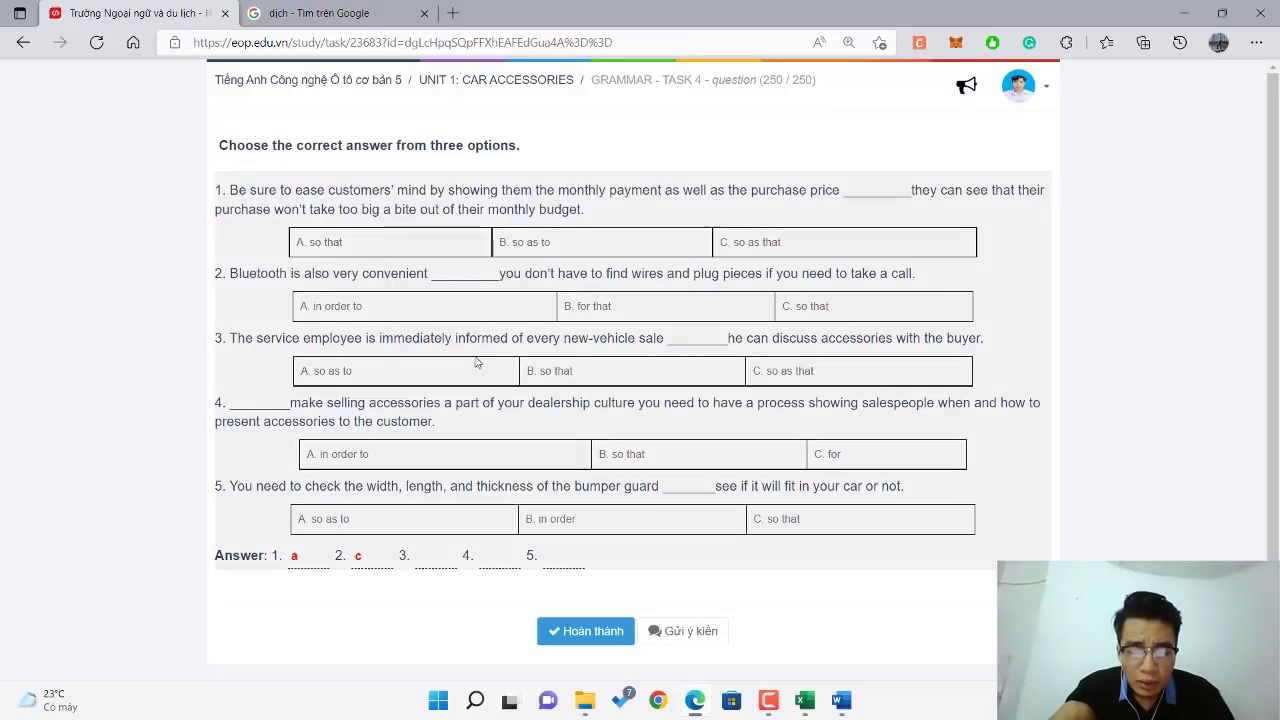
double_click(477, 338)
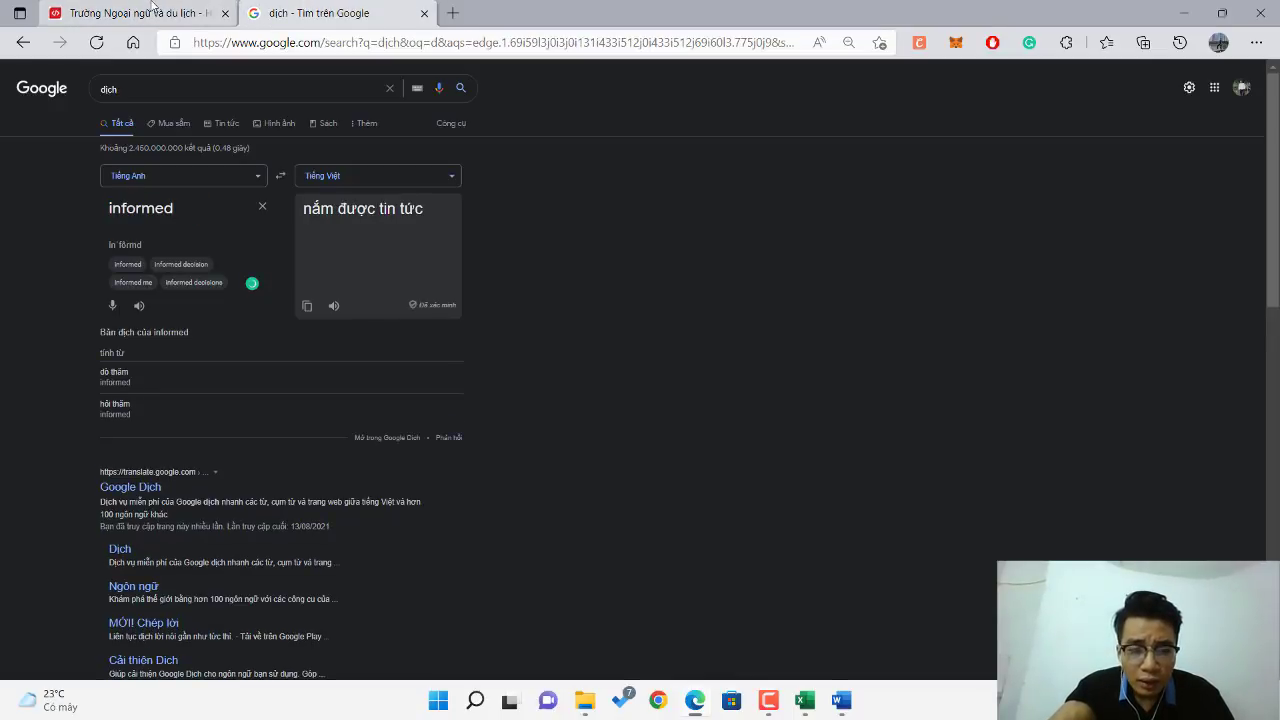
left_click(151, 12)
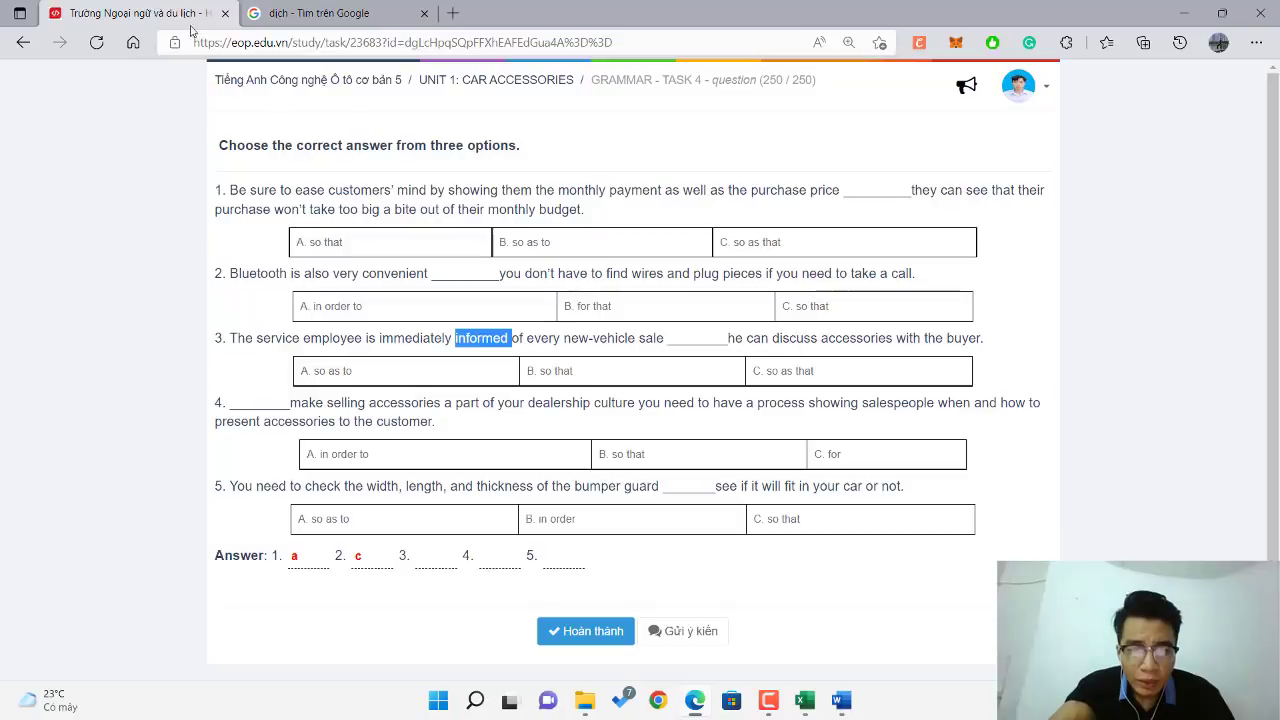
left_click(364, 342)
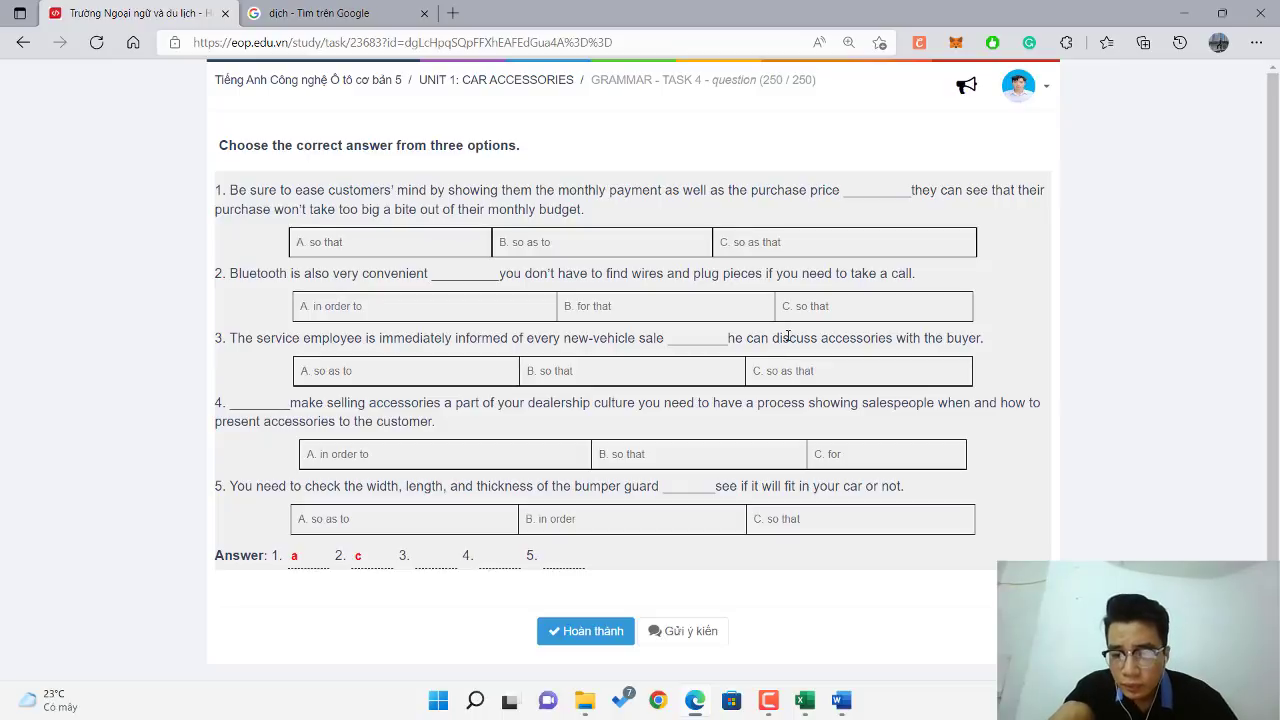
Look up the Vietnamese translation of "discuss" from question 3.
double_click(788, 337)
key("ctrl+c")
key("ctrl+Tab")
key("ctrl+v")
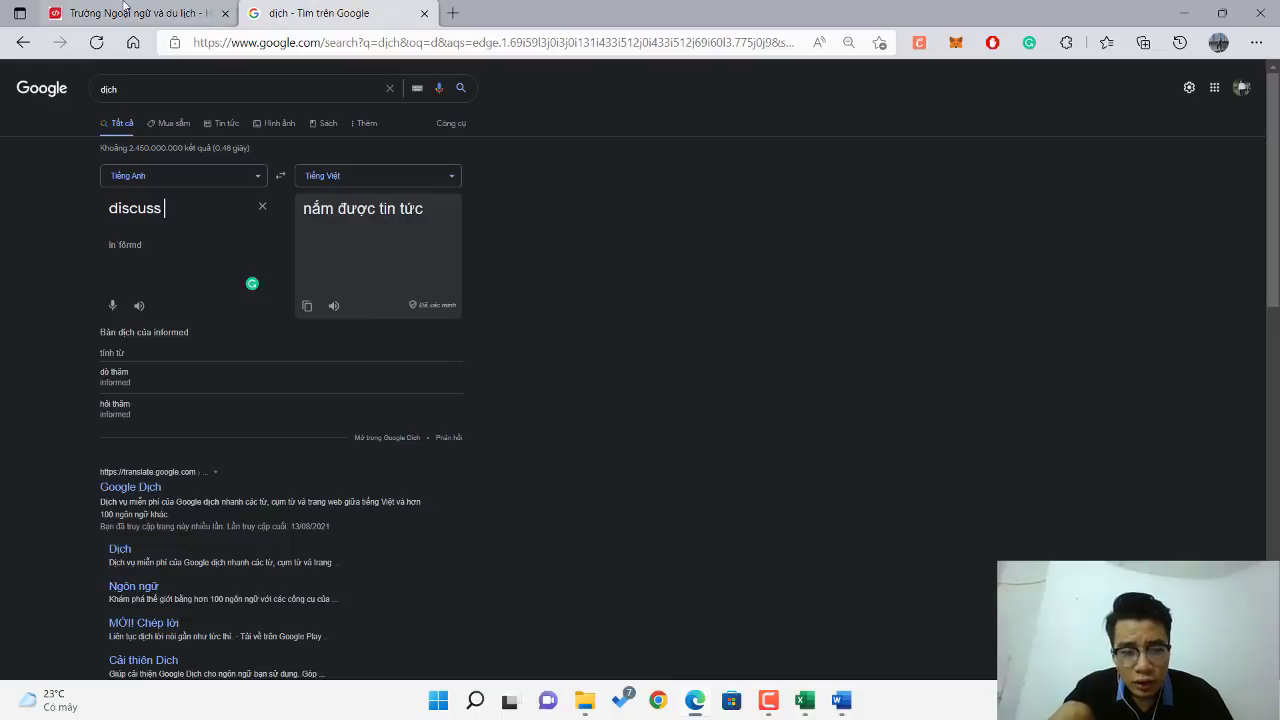
key("ctrl+Tab")
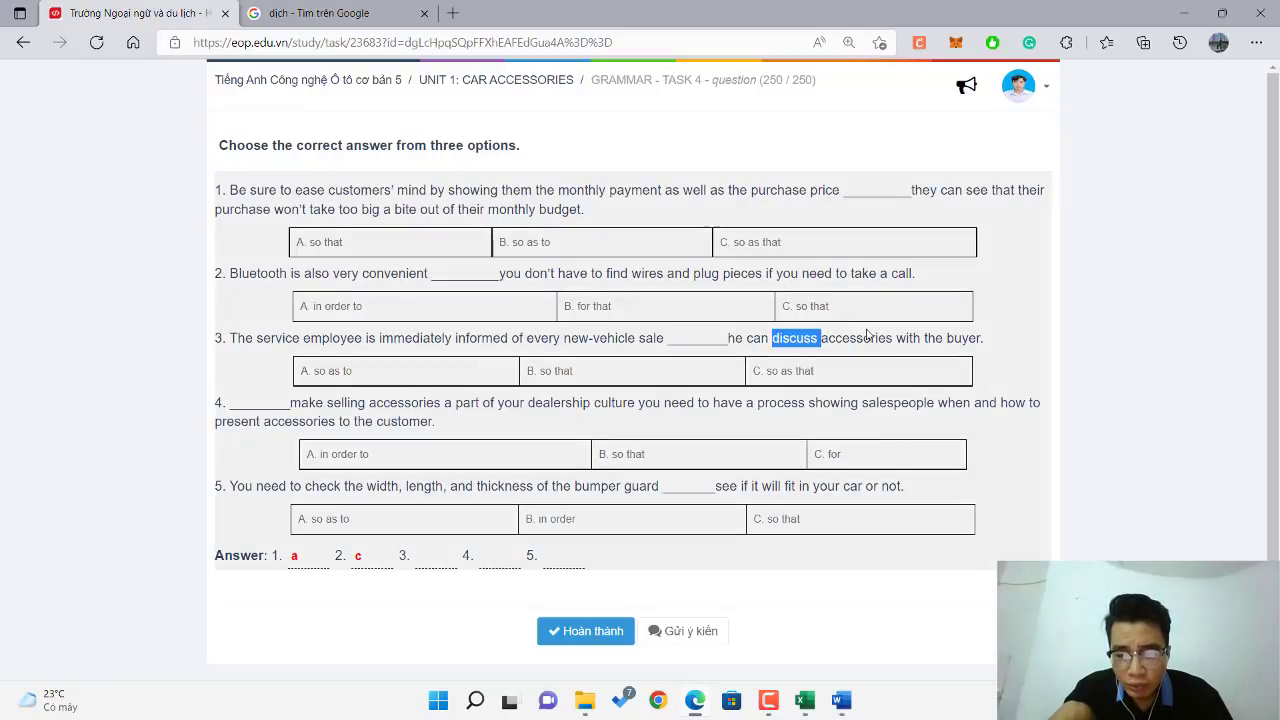
Translate the whole sentence of question 3 into Vietnamese with Google's translator and return to the task.
left_click_drag(864, 338, 872, 338)
left_click_drag(1008, 346, 179, 303)
key("ctrl+c")
key("ctrl+Tab")
key("ctrl+a")
key("ctrl+v")
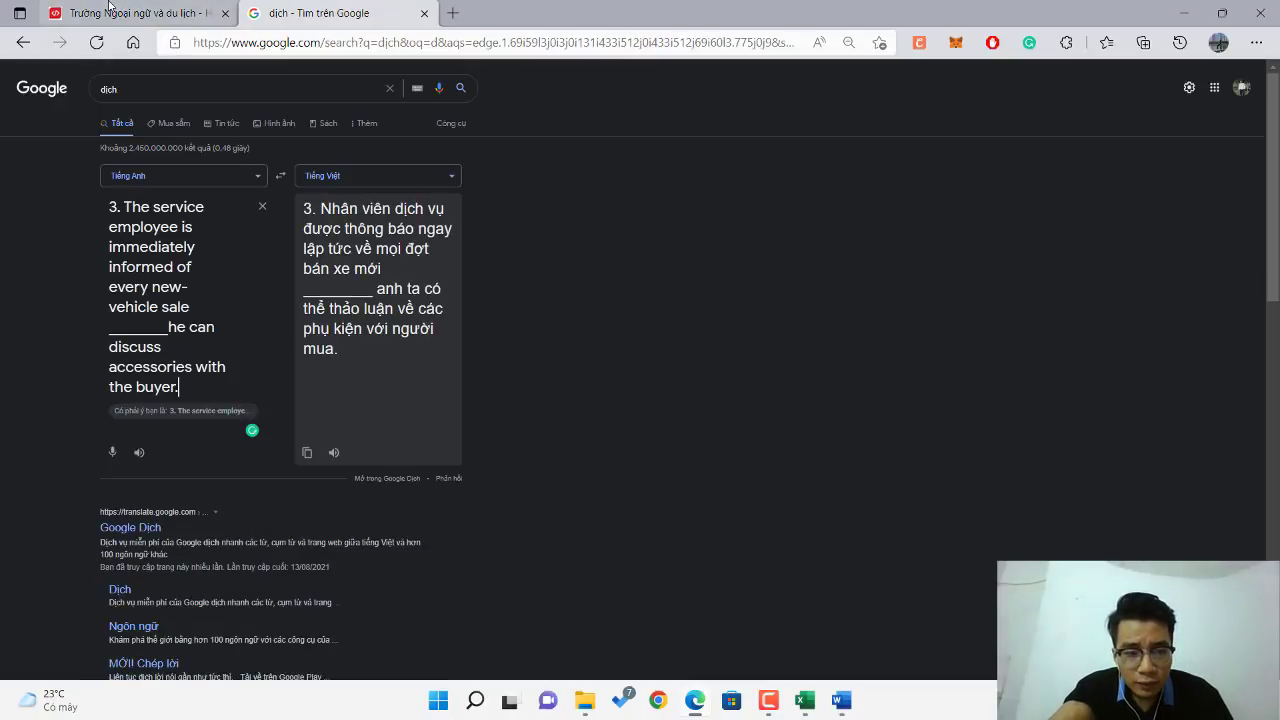
left_click(110, 12)
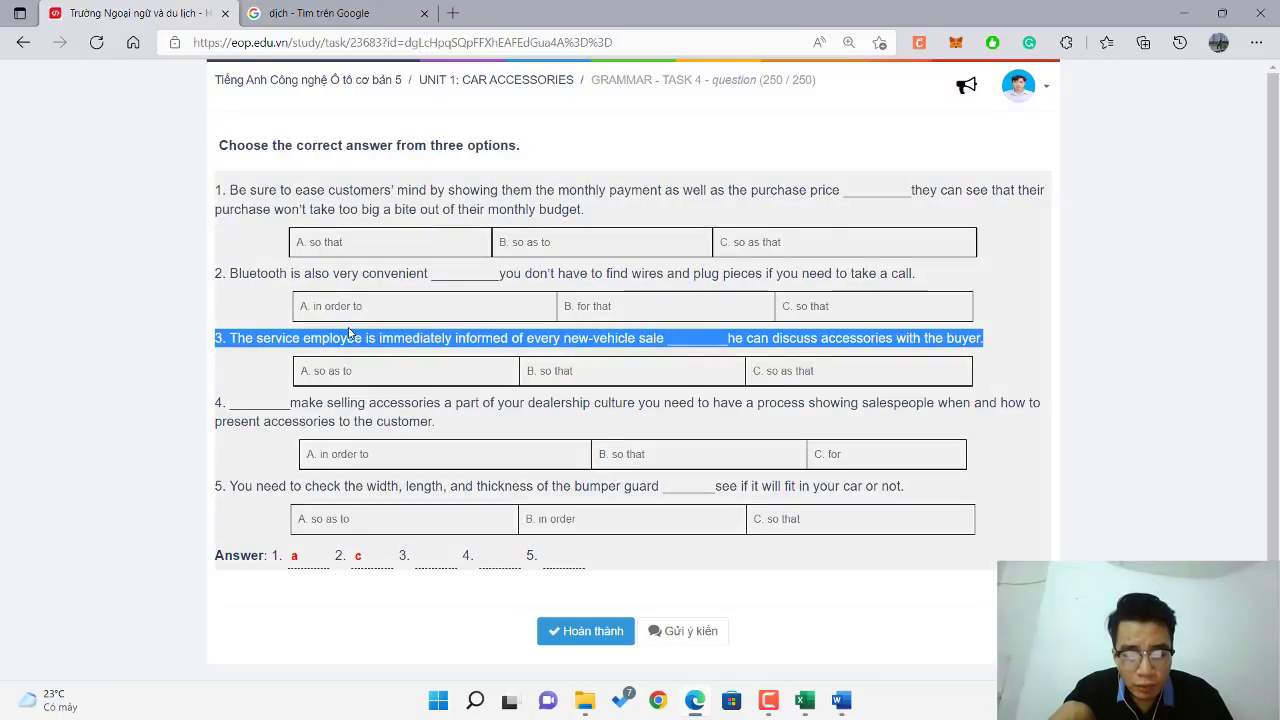
left_click(484, 311)
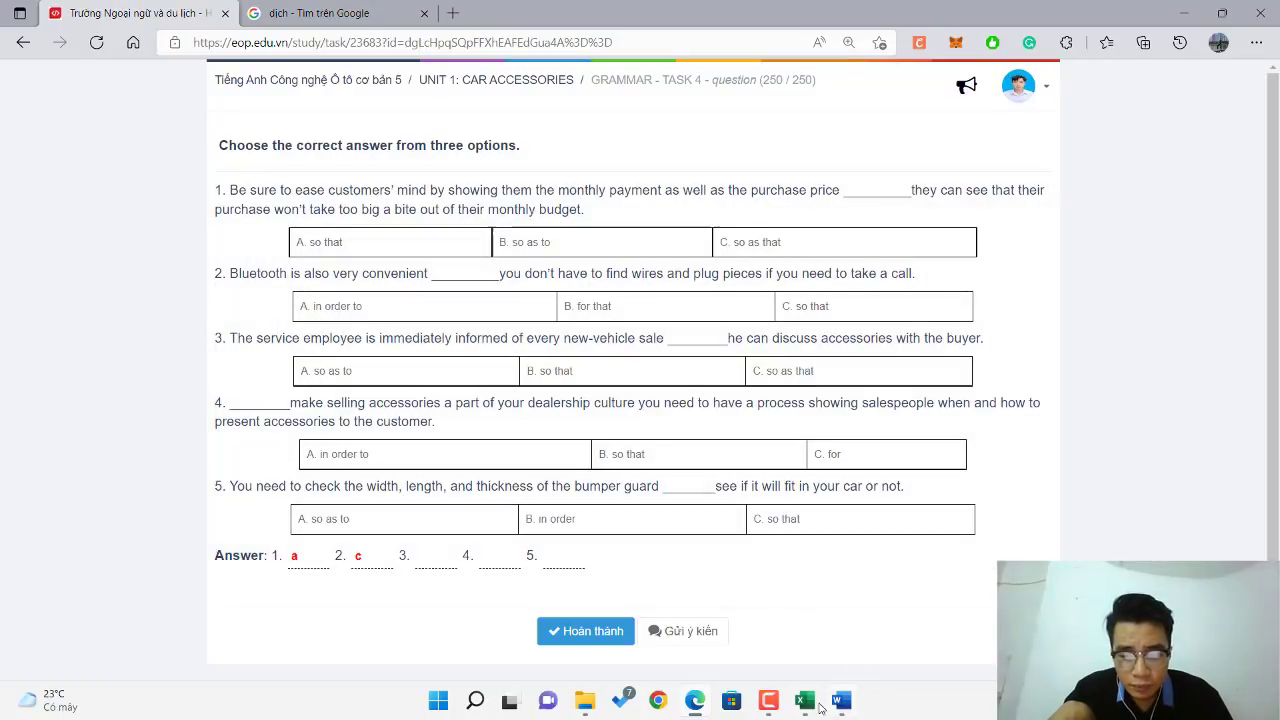
Check the grammar notes in Word and enter "b" as the answer to question 3.
left_click(841, 701)
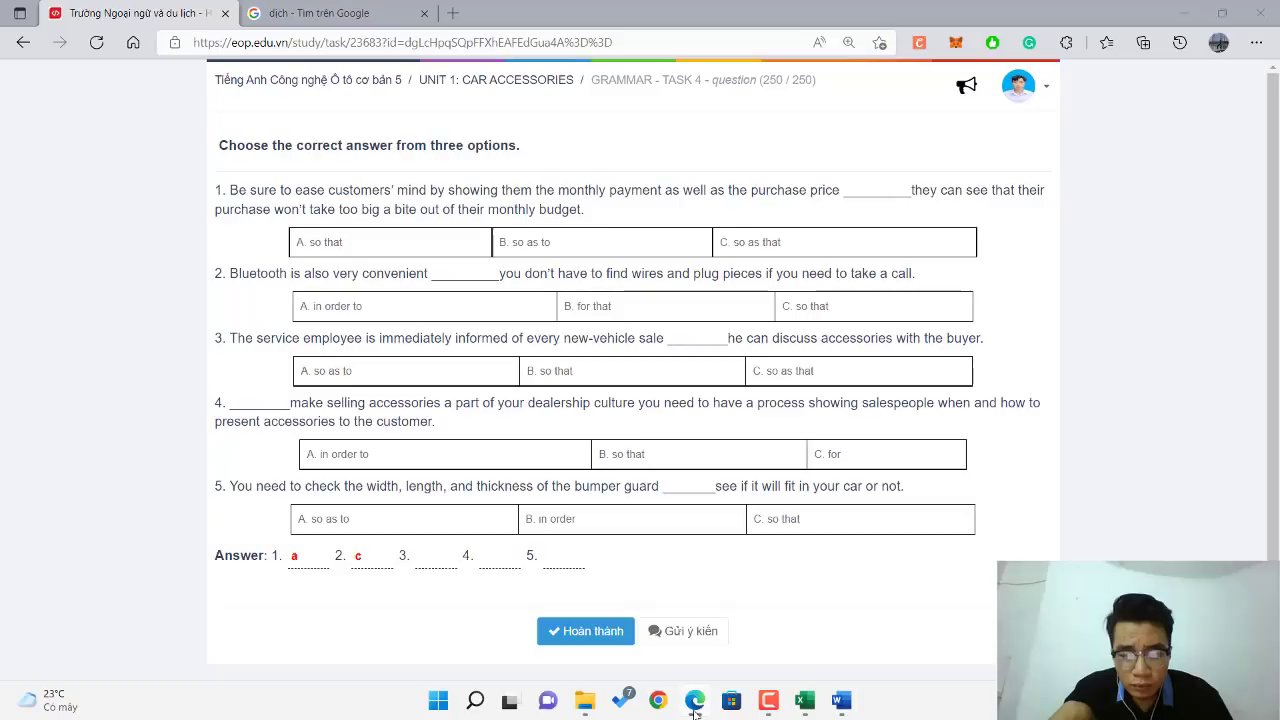
left_click(695, 700)
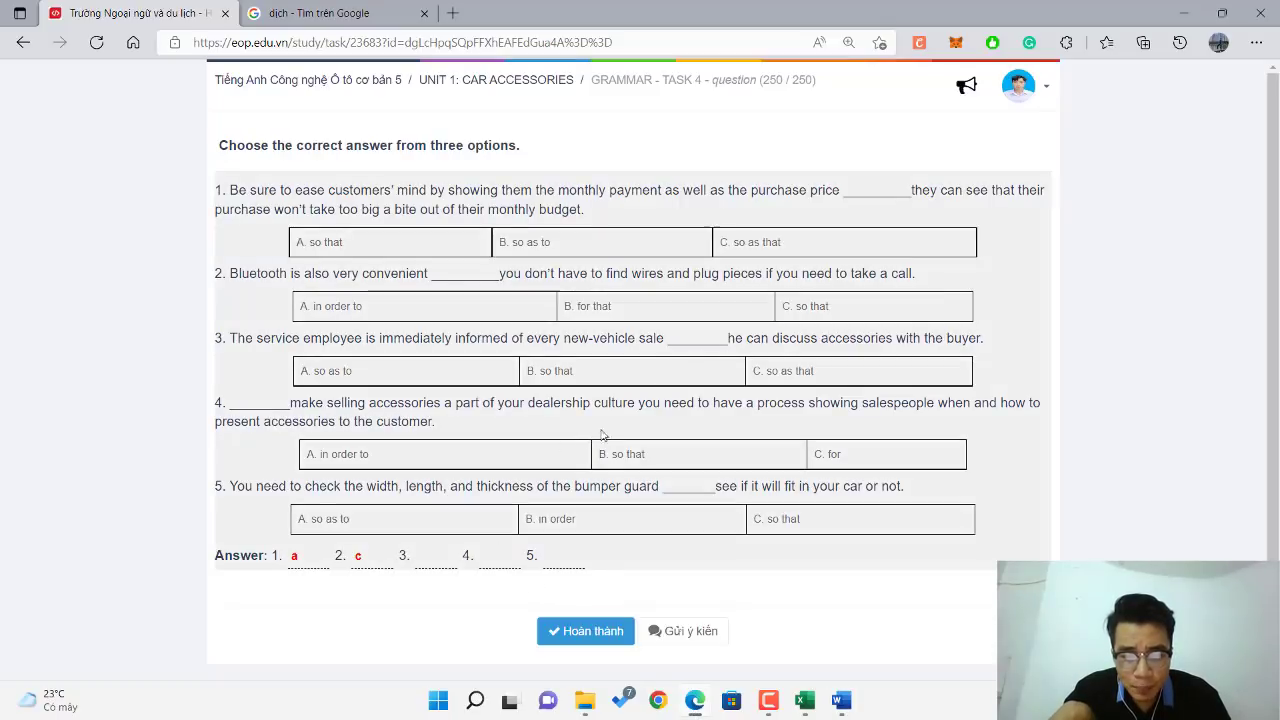
left_click(424, 560)
type("b")
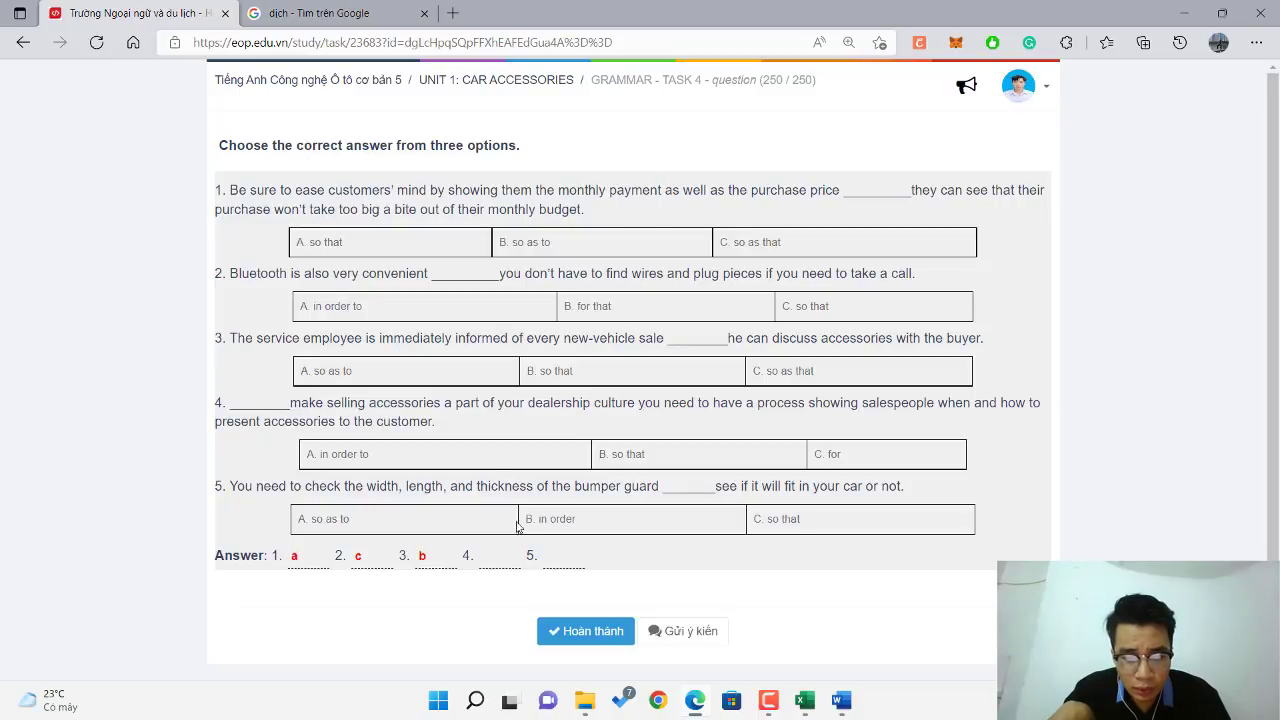
Enter "a" as the answer to question 4 of Grammar - Task 4.
left_click(483, 546)
type("a")
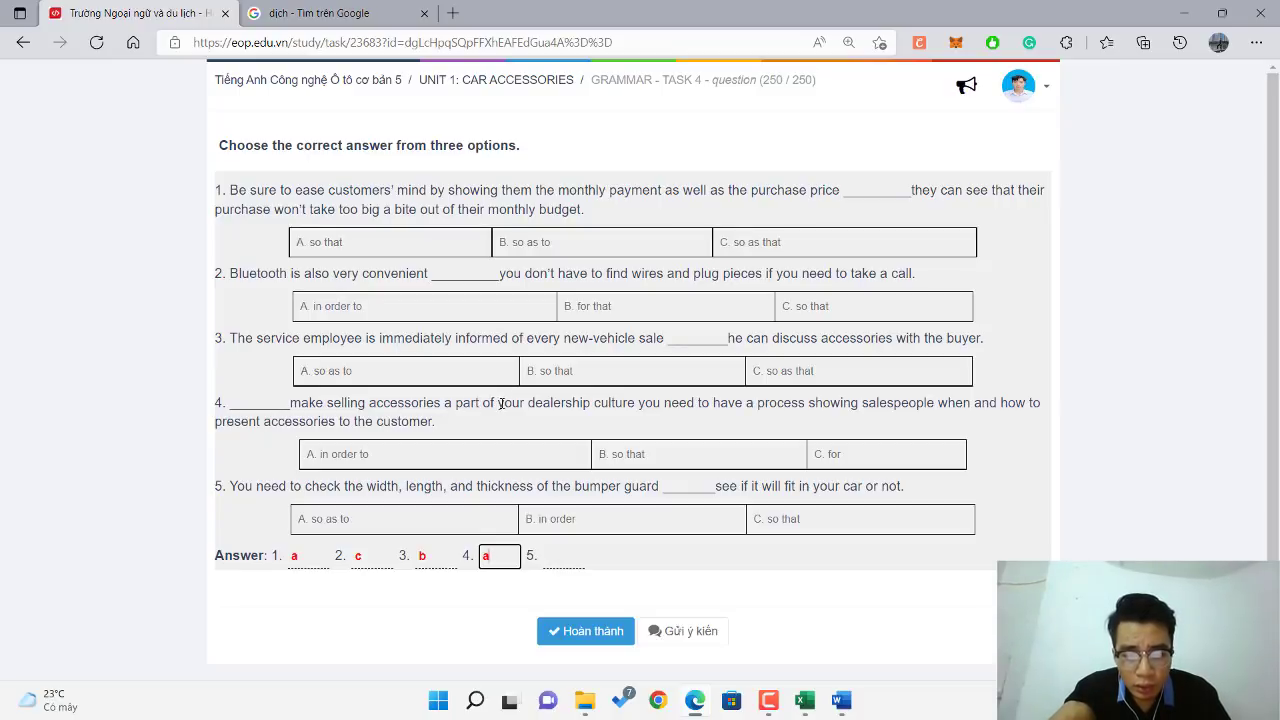
left_click(610, 403)
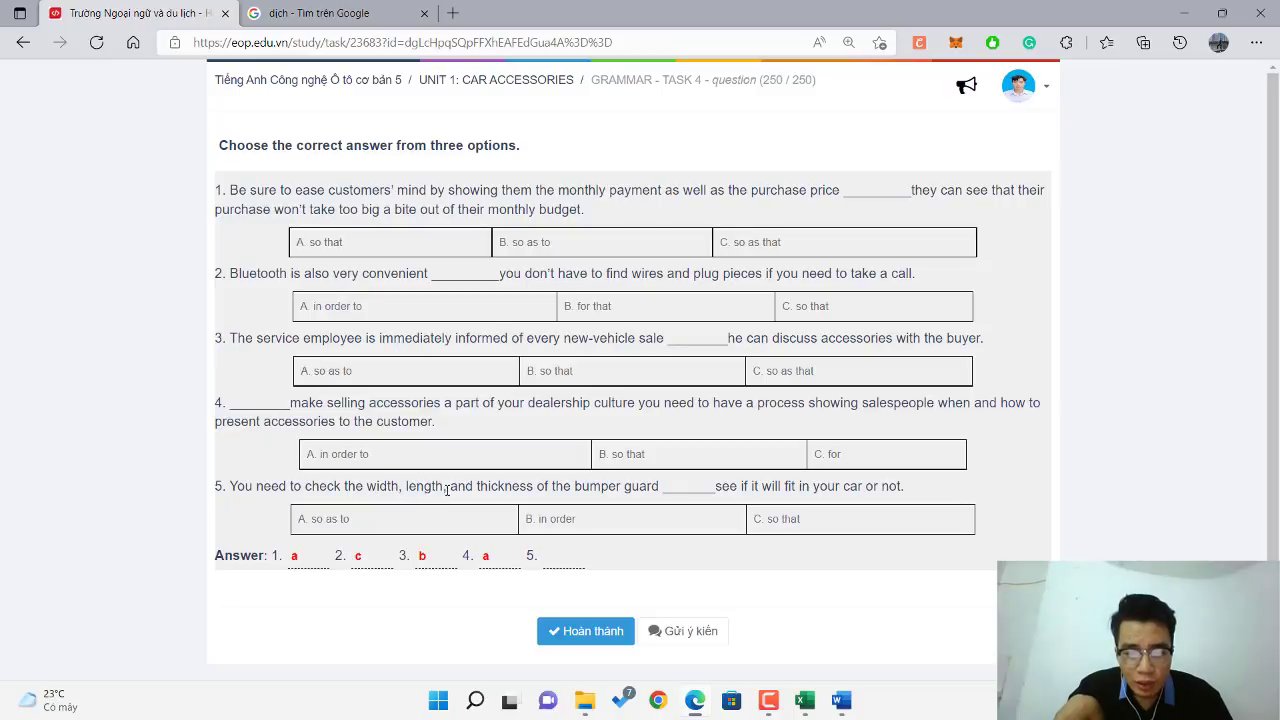
Look up the Vietnamese translation of "thickness" from question 5.
double_click(503, 489)
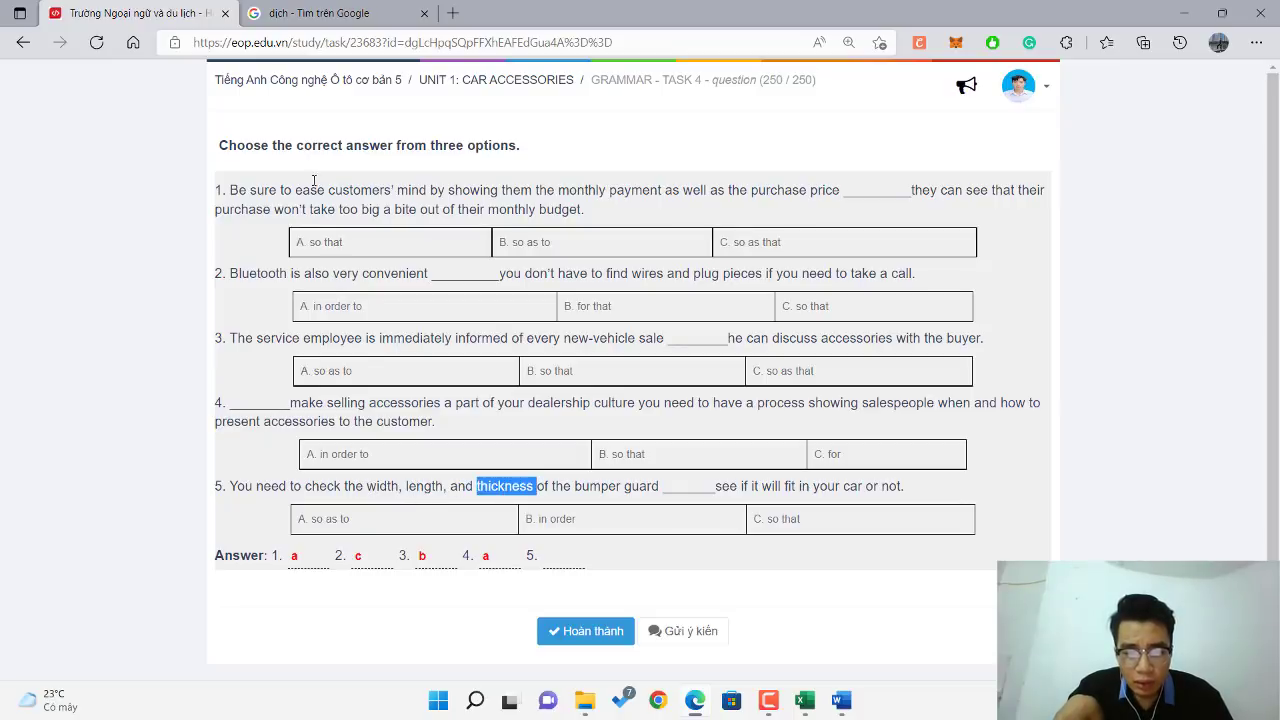
key("ctrl+c")
key("ctrl+Tab")
key("ctrl+v")
key("ctrl+Tab")
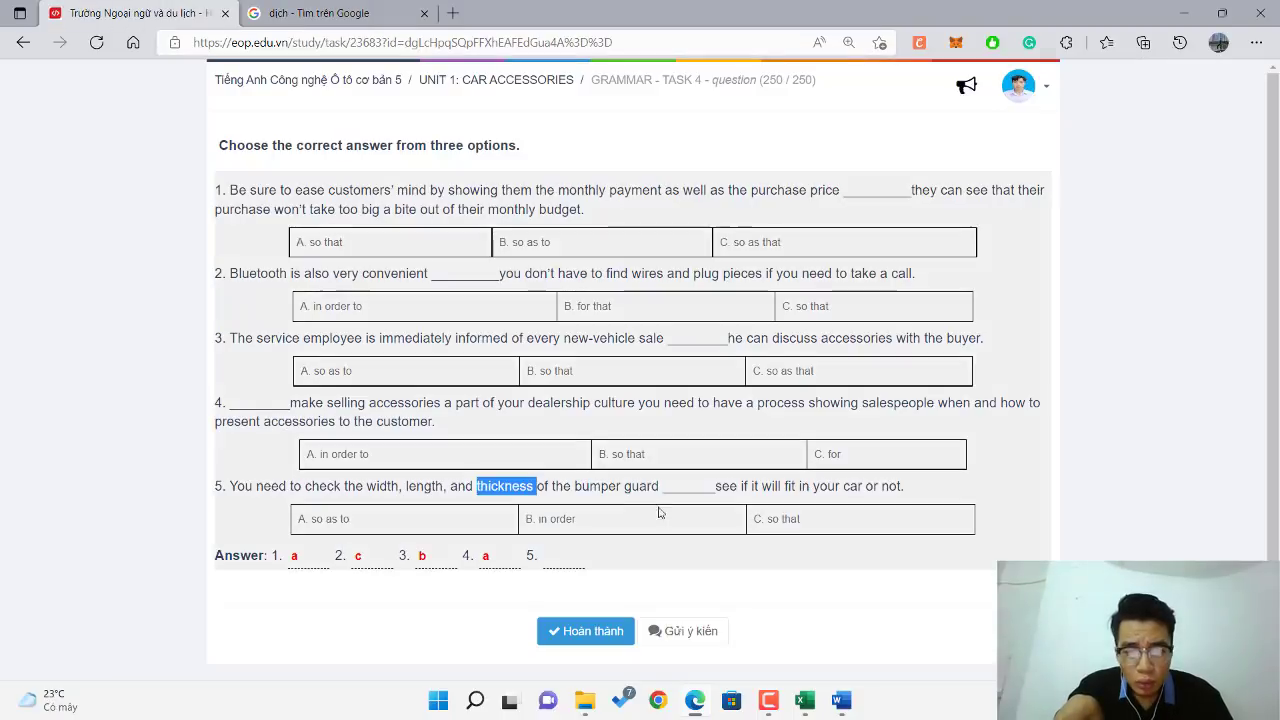
left_click(581, 501)
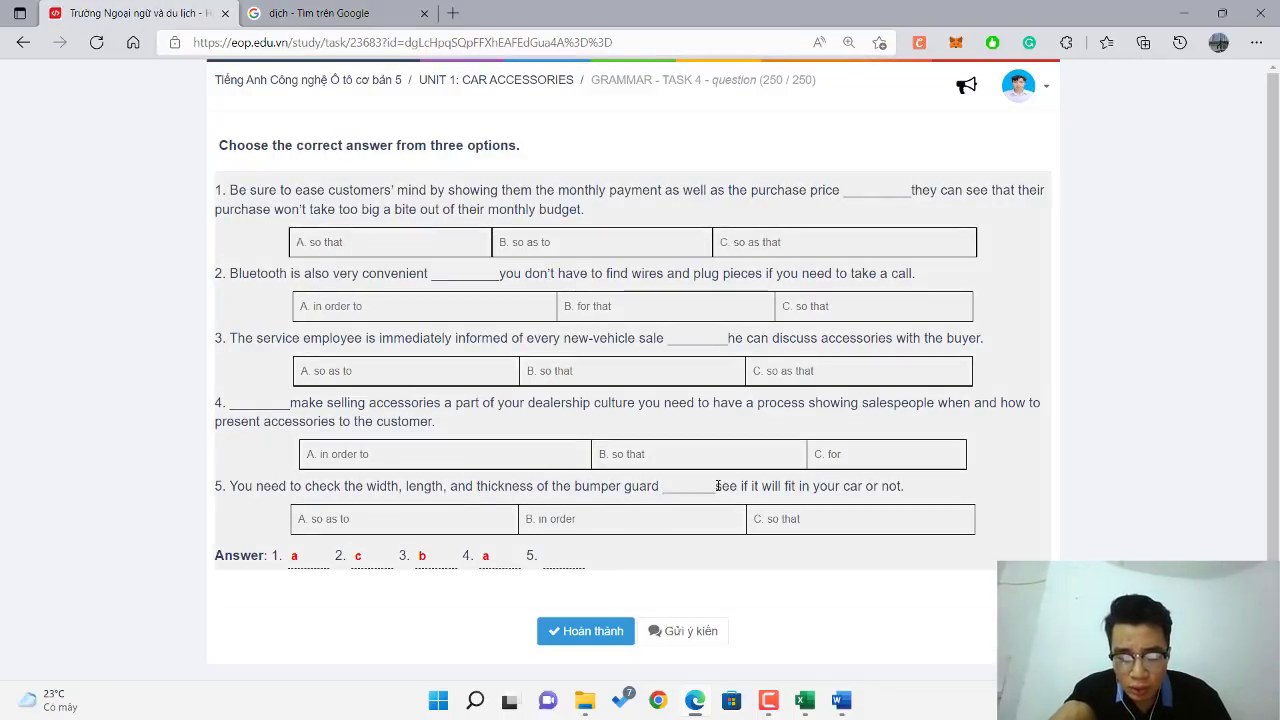
Enter "a" as the answer to question 5 and submit Grammar - Task 4.
left_click(565, 561)
type("a")
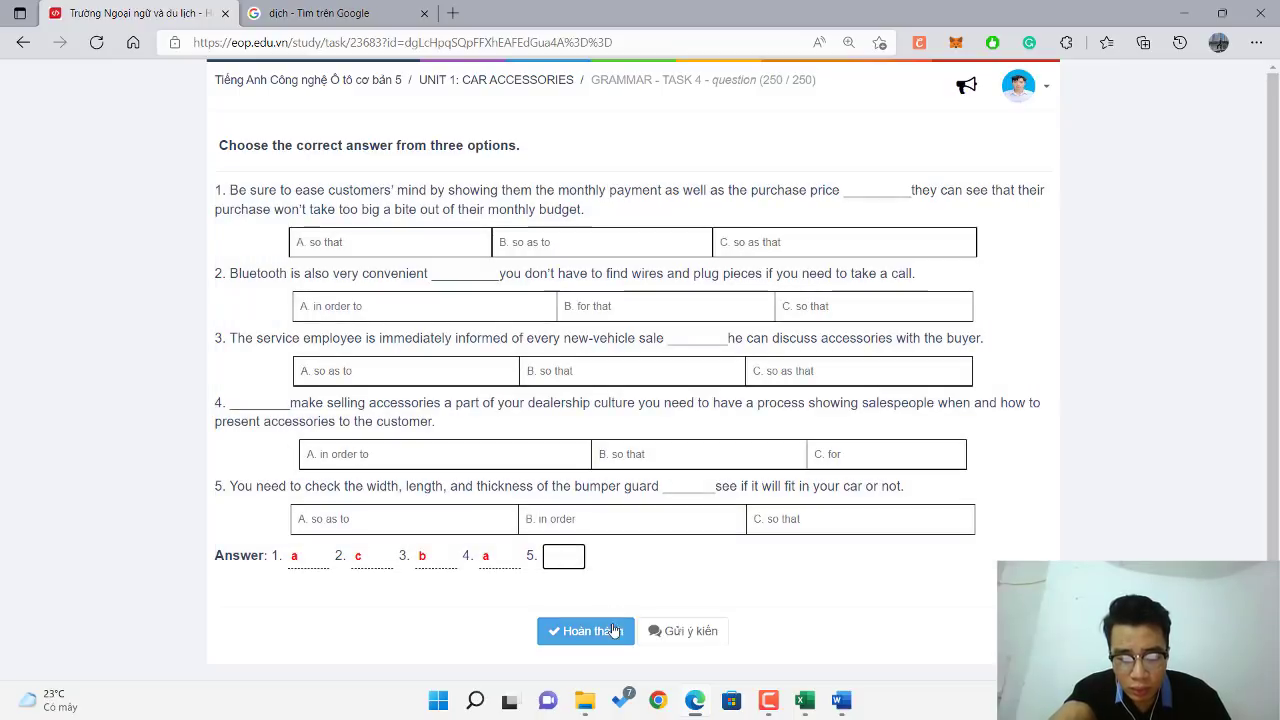
left_click(590, 631)
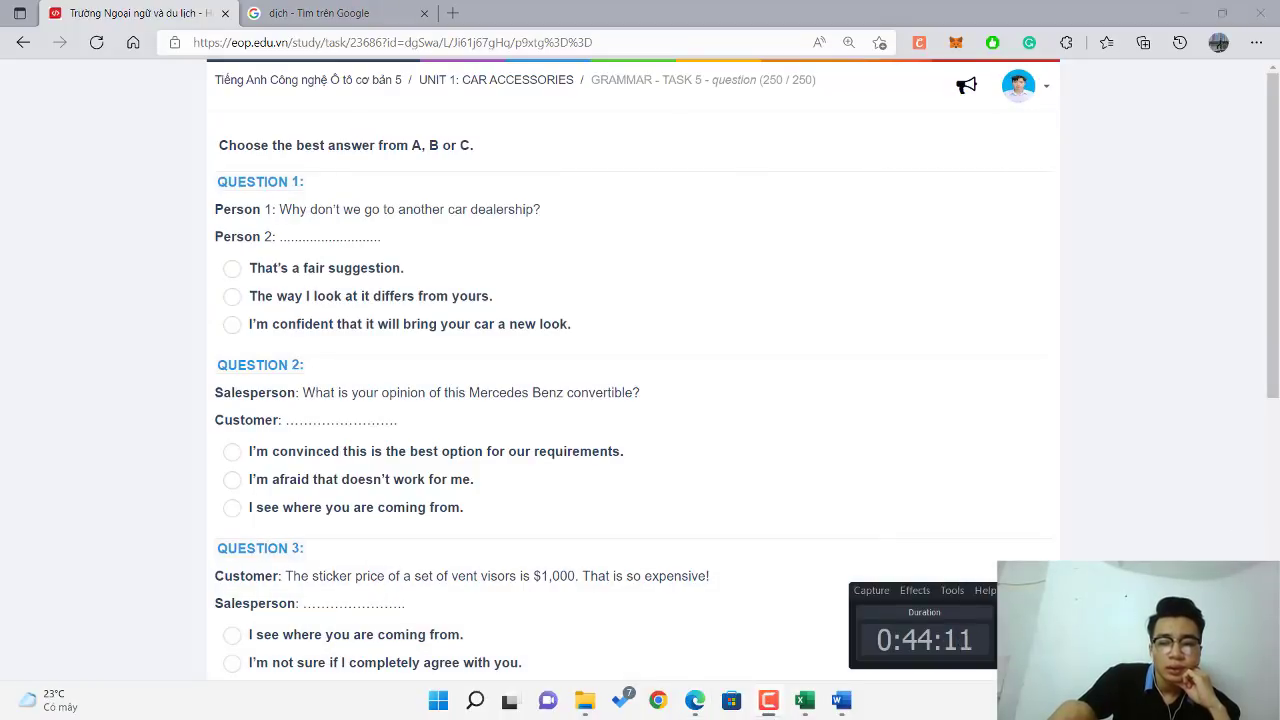
Read question 1 of Grammar - Task 5 and choose "That's a fair suggestion." as Person 2's reply.
left_click(290, 450)
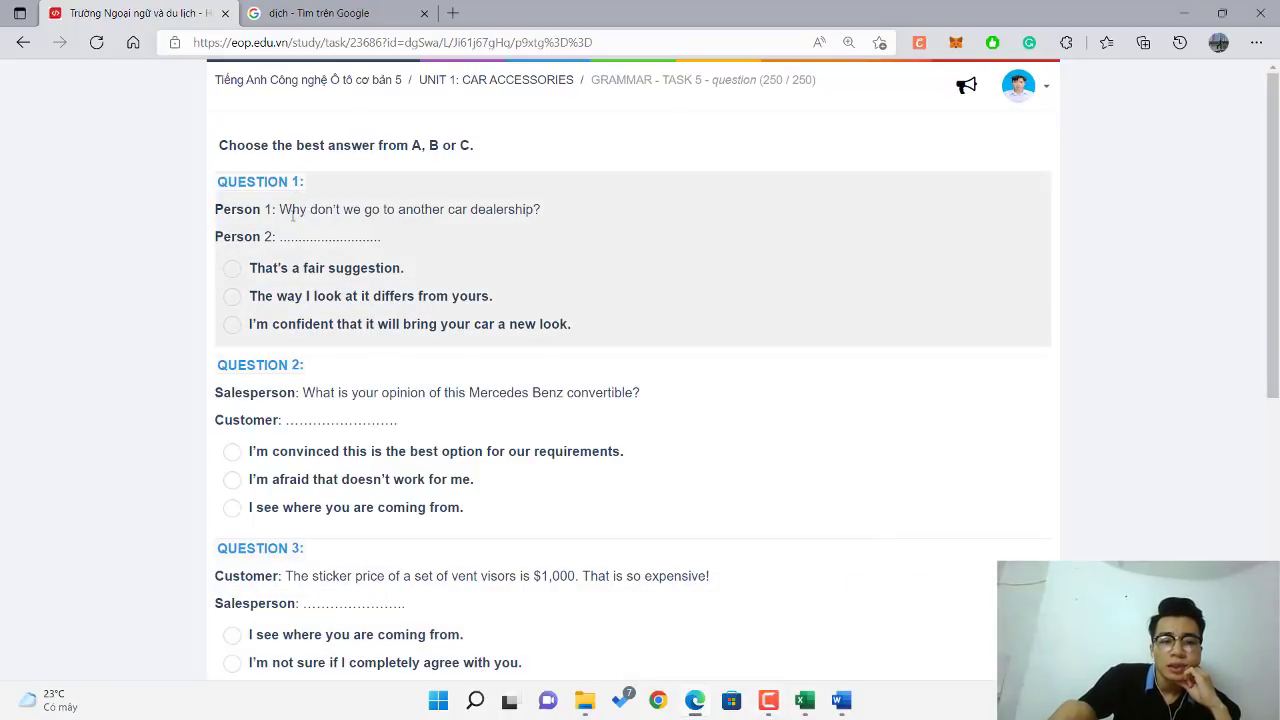
left_click_drag(280, 212, 431, 210)
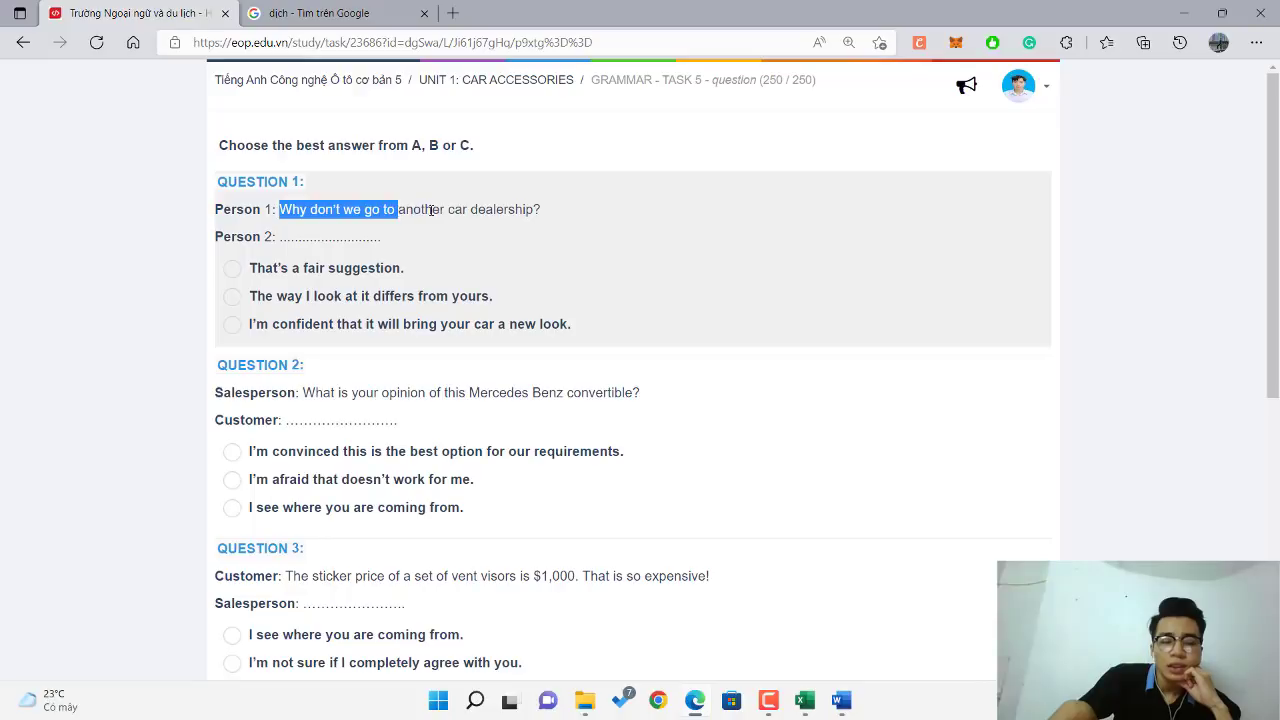
left_click(449, 211)
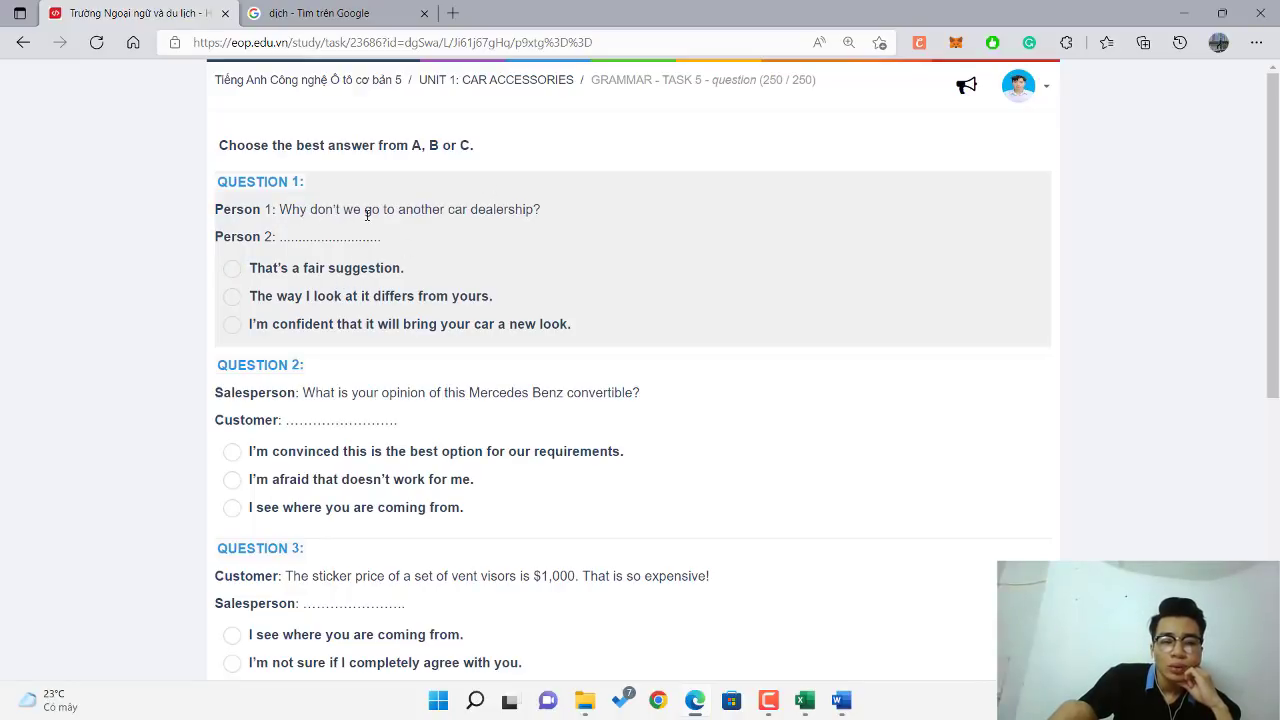
left_click(366, 272)
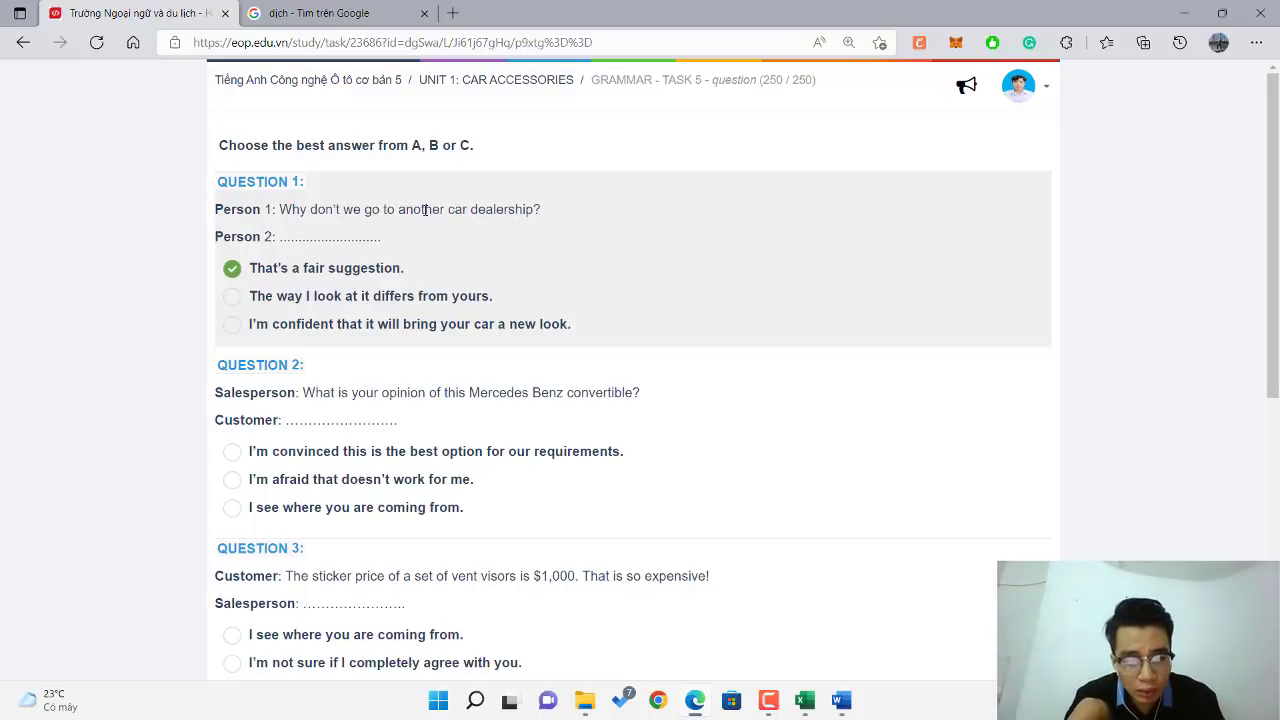
Read question 2 about the Mercedes Benz convertible and choose "I'm afraid that doesn't work for me." as the customer's reply.
scroll(226, 270, "down", 3)
scroll(245, 230, "up", 1)
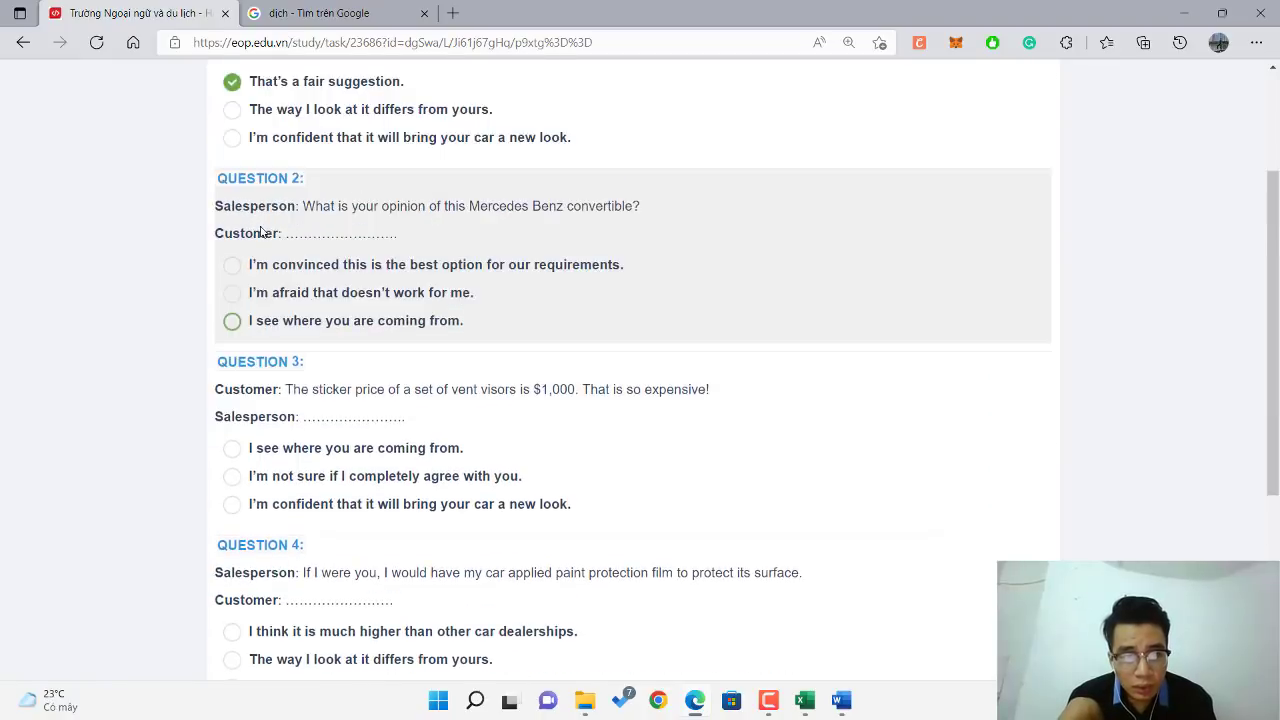
scroll(262, 232, "up", 1)
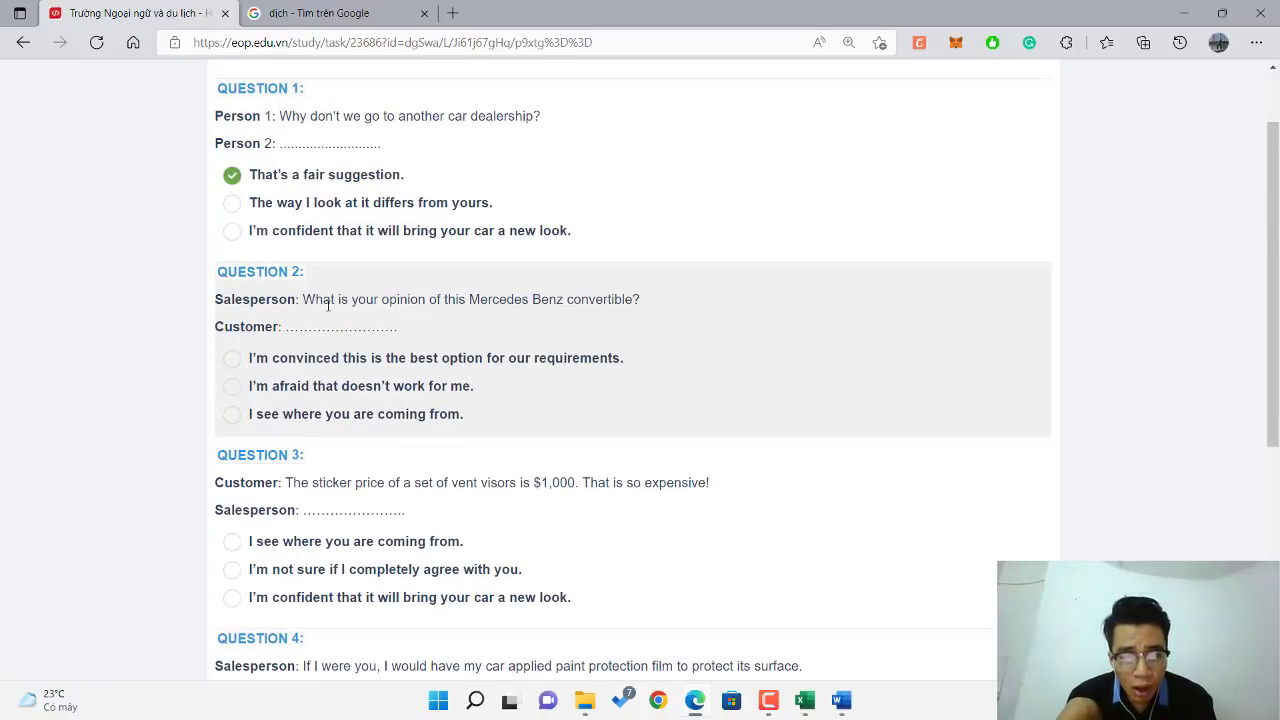
left_click_drag(322, 305, 384, 303)
left_click(388, 304)
left_click(388, 300)
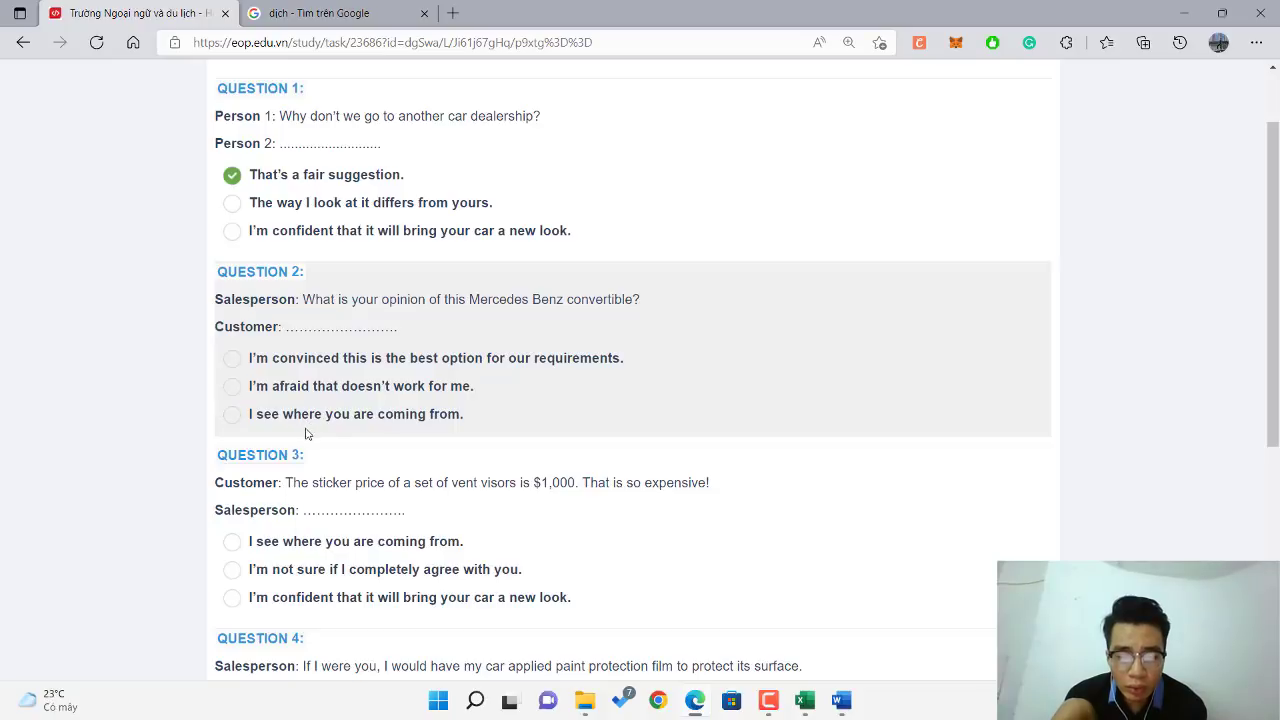
left_click(361, 393)
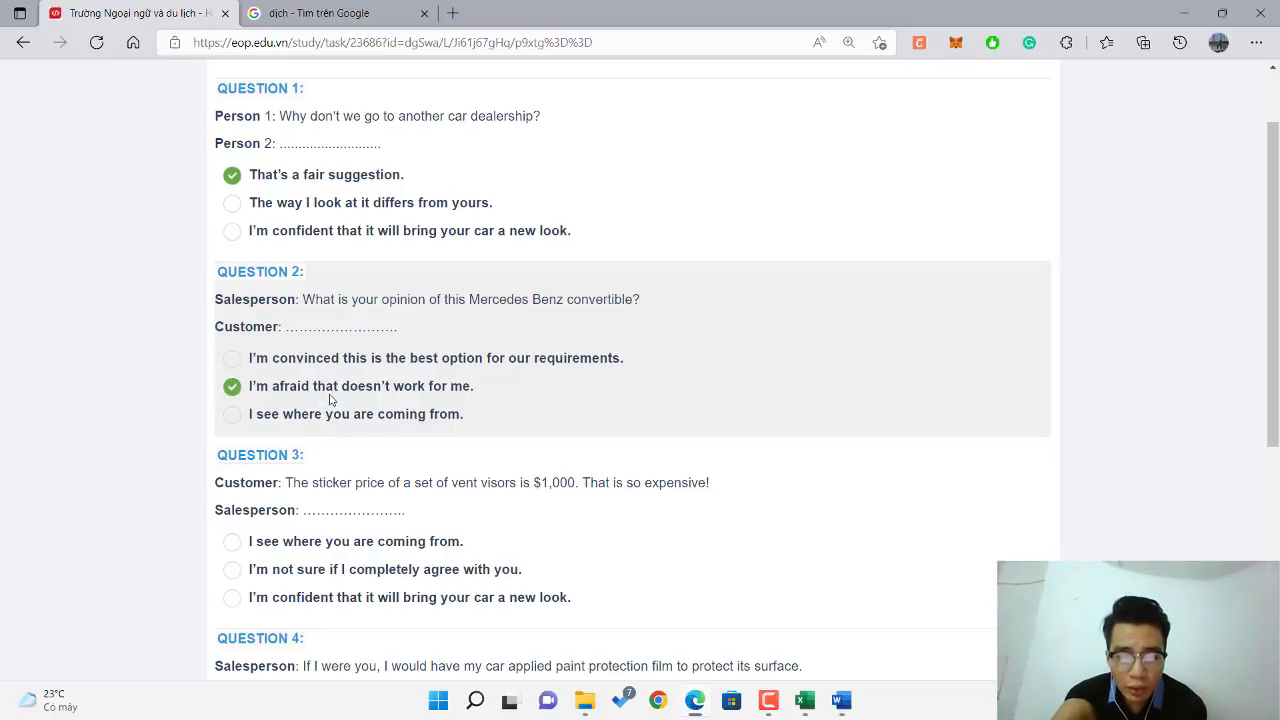
Read question 3 about the vent visors' sticker price and look up the word "expensive".
scroll(331, 395, "down", 3)
scroll(342, 355, "up", 2)
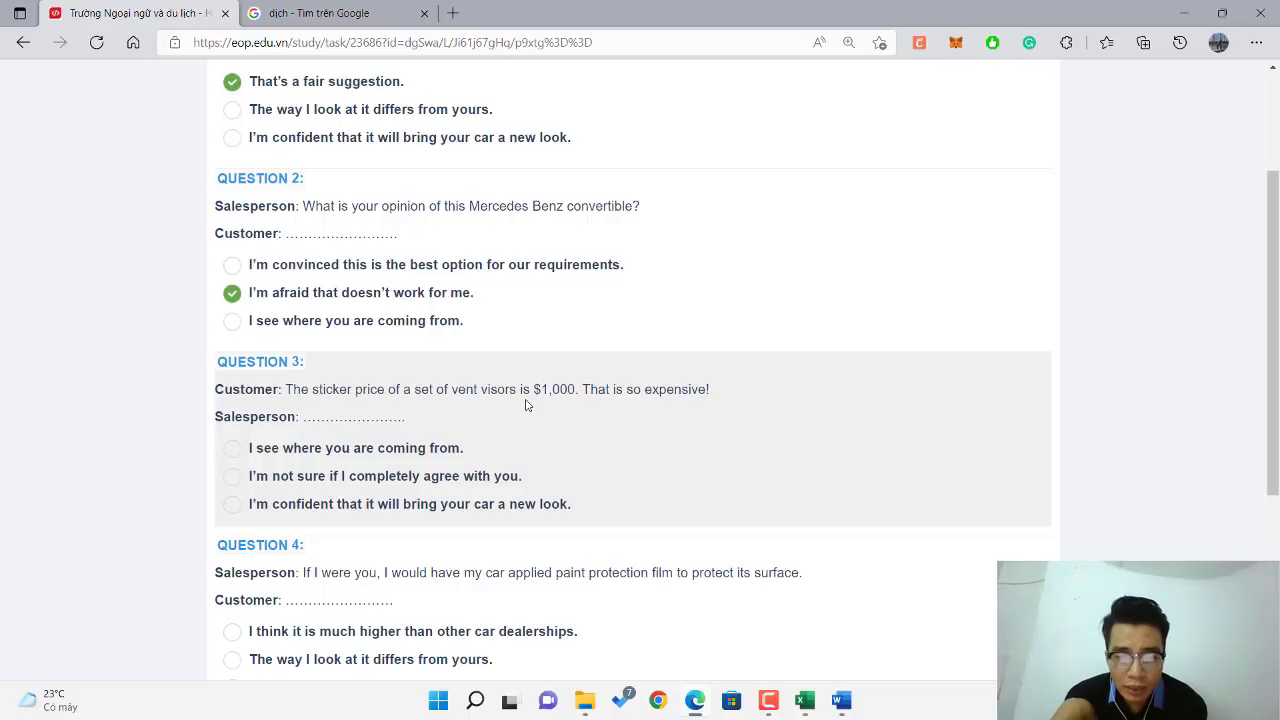
double_click(676, 389)
left_click_drag(676, 389, 200, 3)
left_click(200, 5)
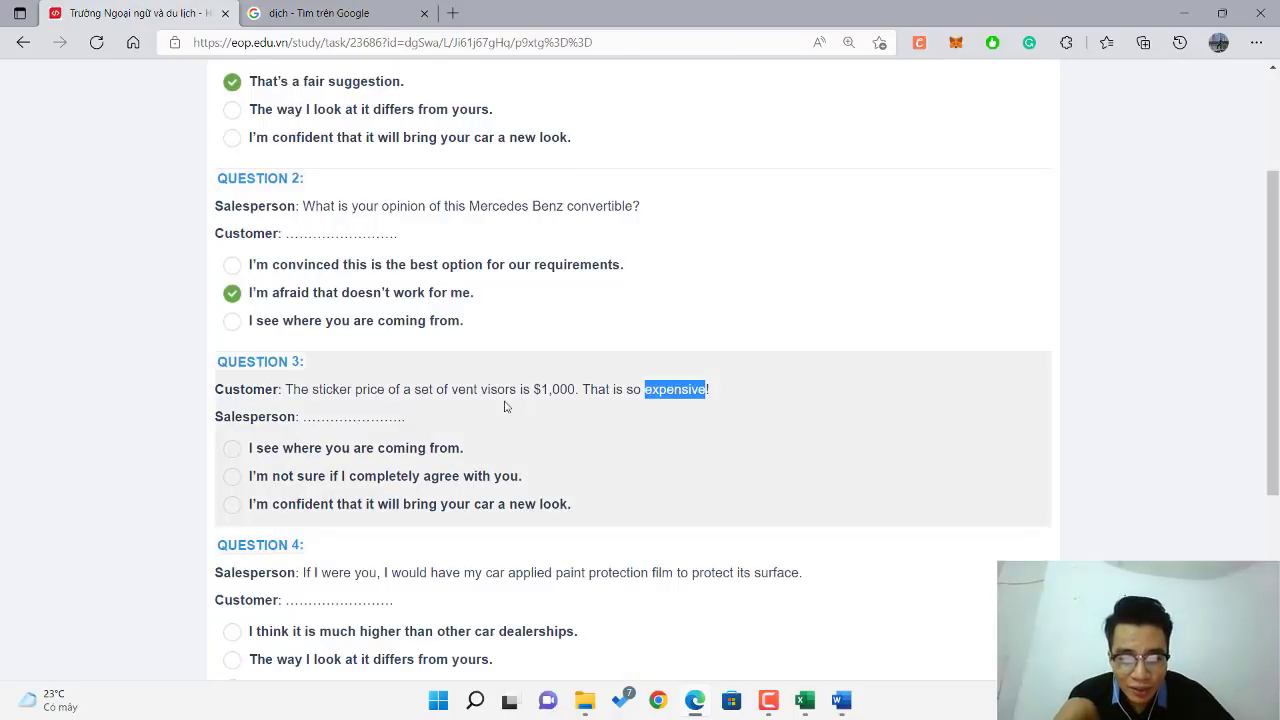
left_click(505, 407)
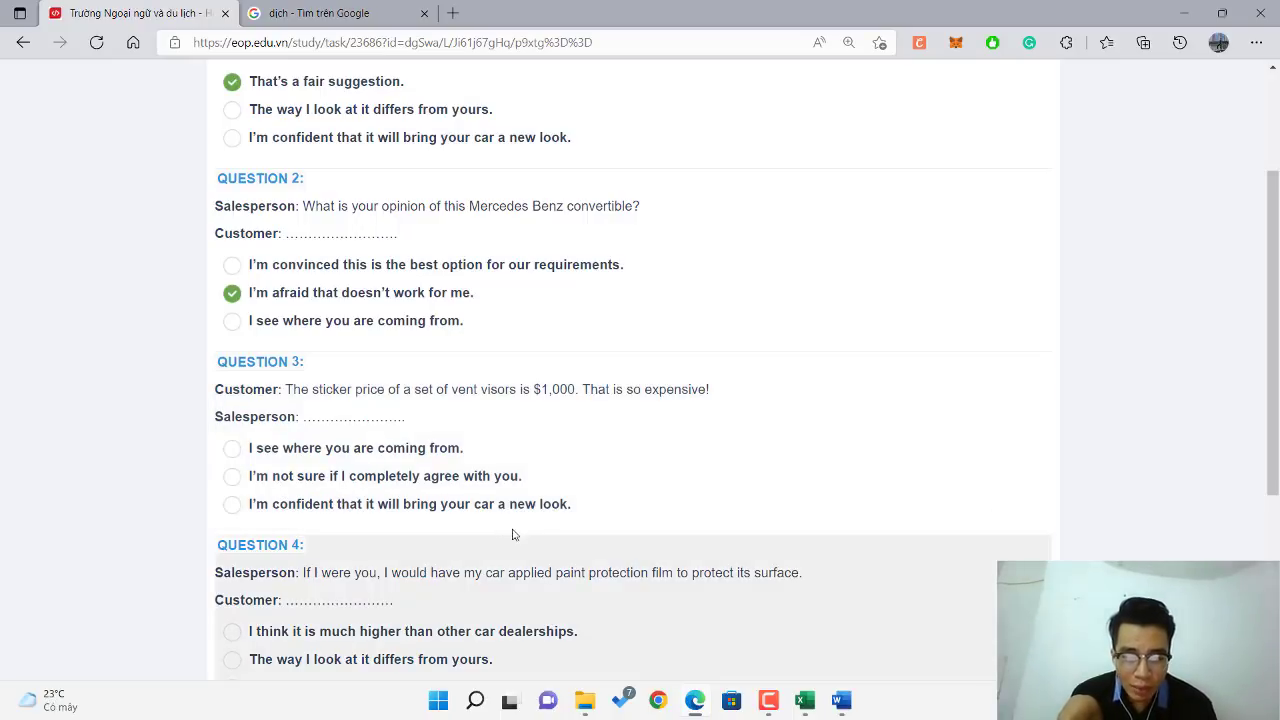
Choose "I'm confident that it will bring your car a new look." for question 3 and "The way I look at it differs from yours." for question 4.
left_click(416, 509)
scroll(373, 489, "down", 2)
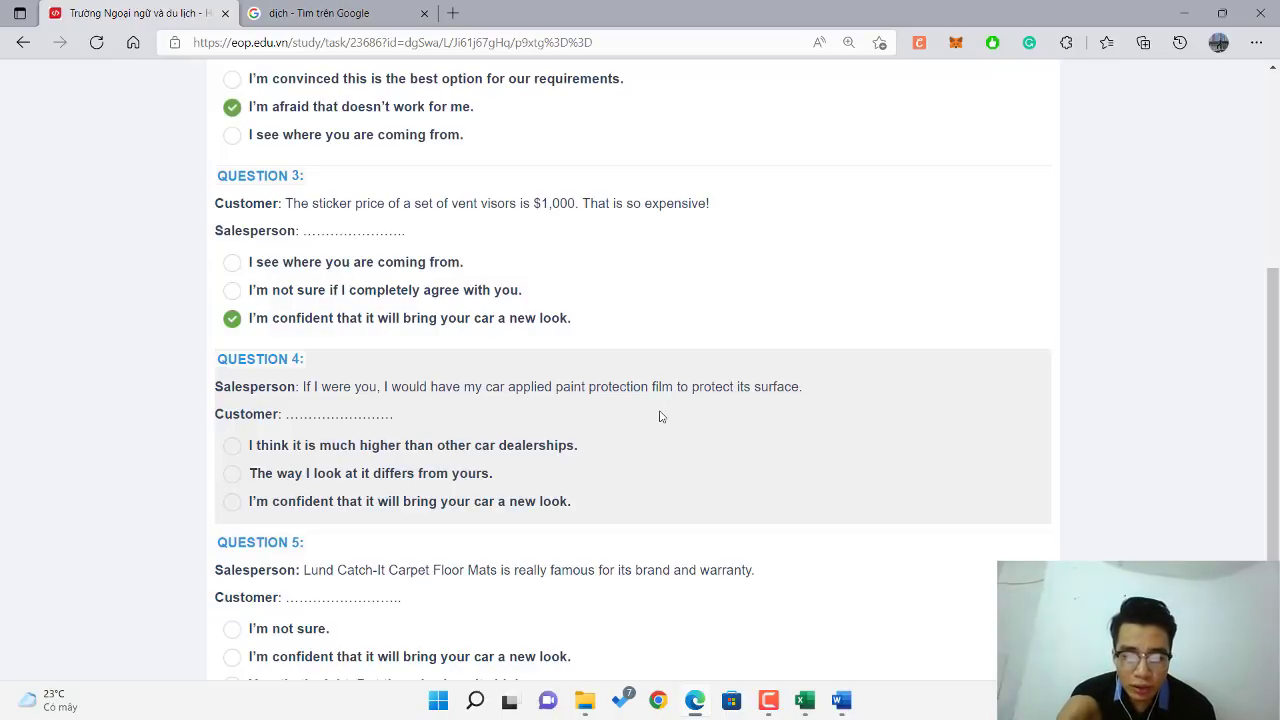
scroll(345, 455, "down", 1)
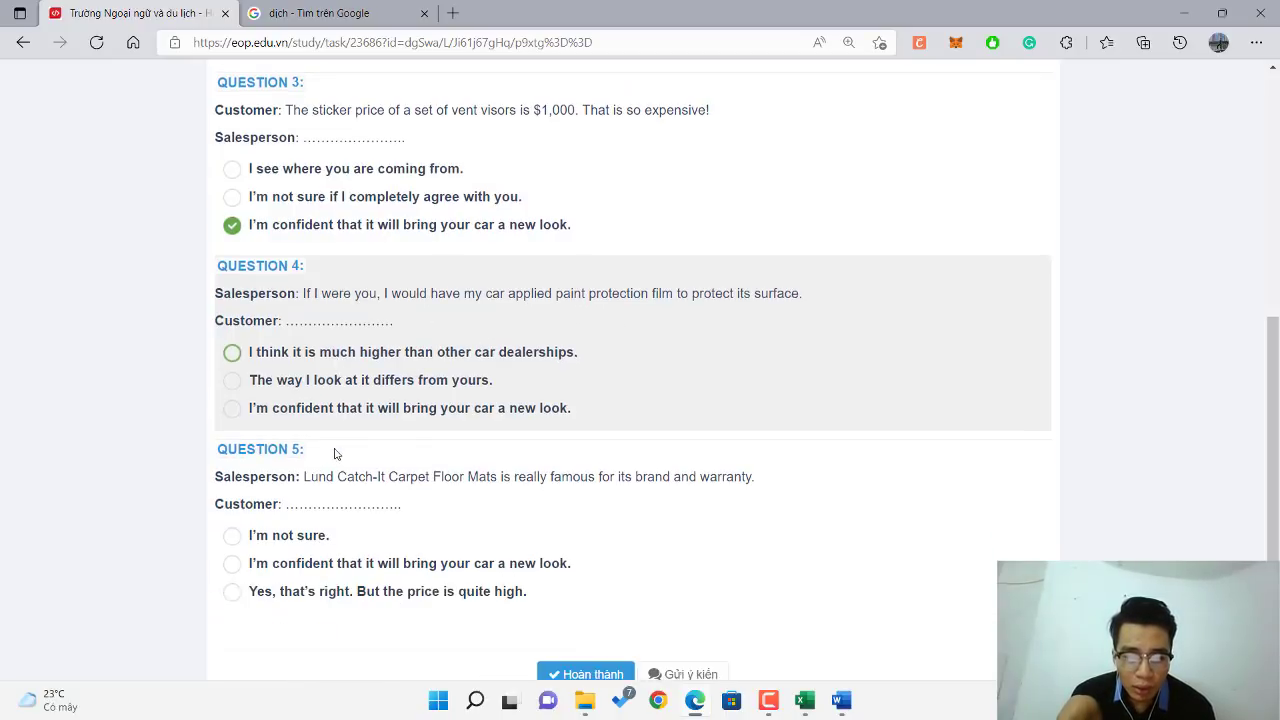
left_click(326, 382)
scroll(438, 444, "down", 1)
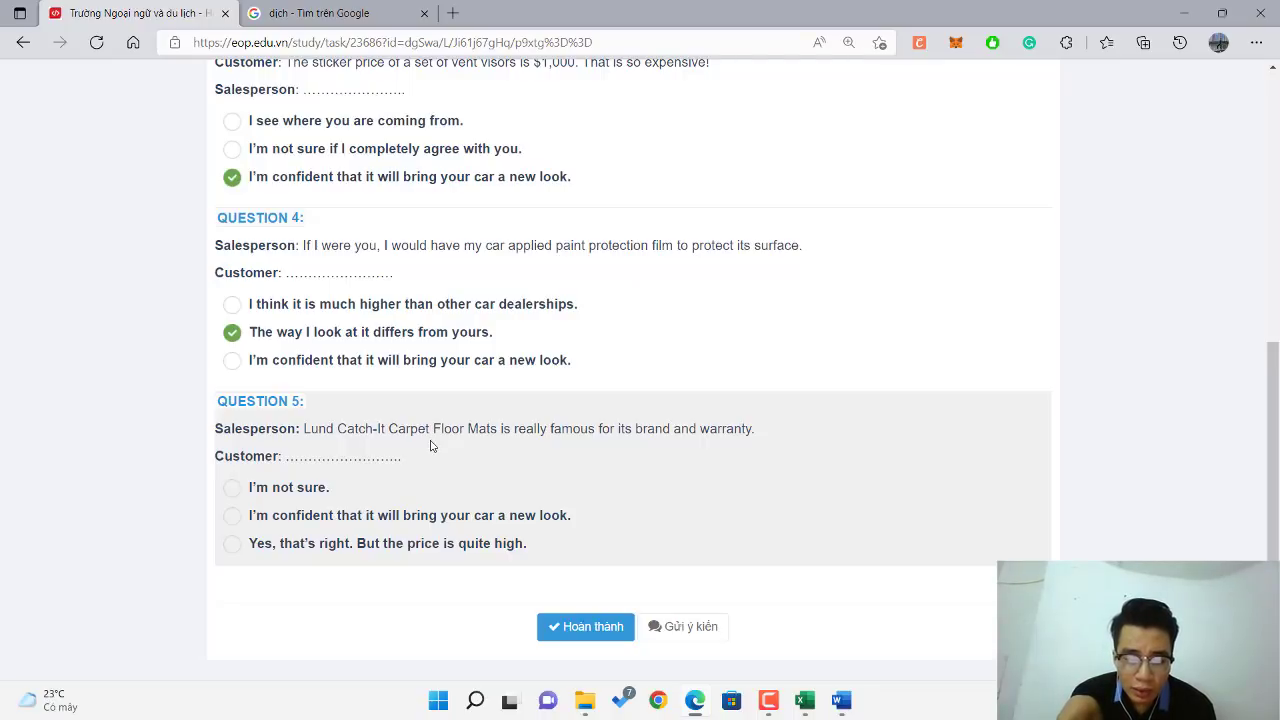
Answer question 5 about the Lund Catch-It floor mats with "Yes, that's right. But the price is quite high." and submit Grammar - Task 5.
left_click_drag(498, 428, 311, 428)
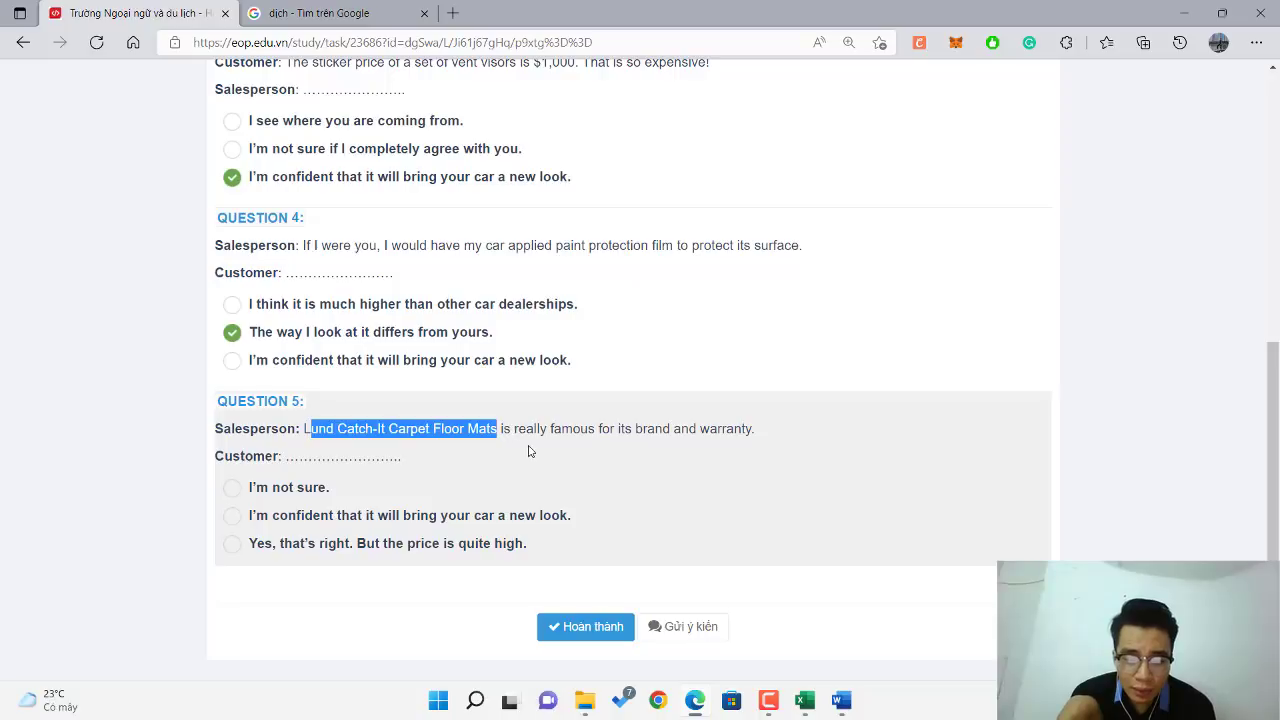
left_click(550, 428)
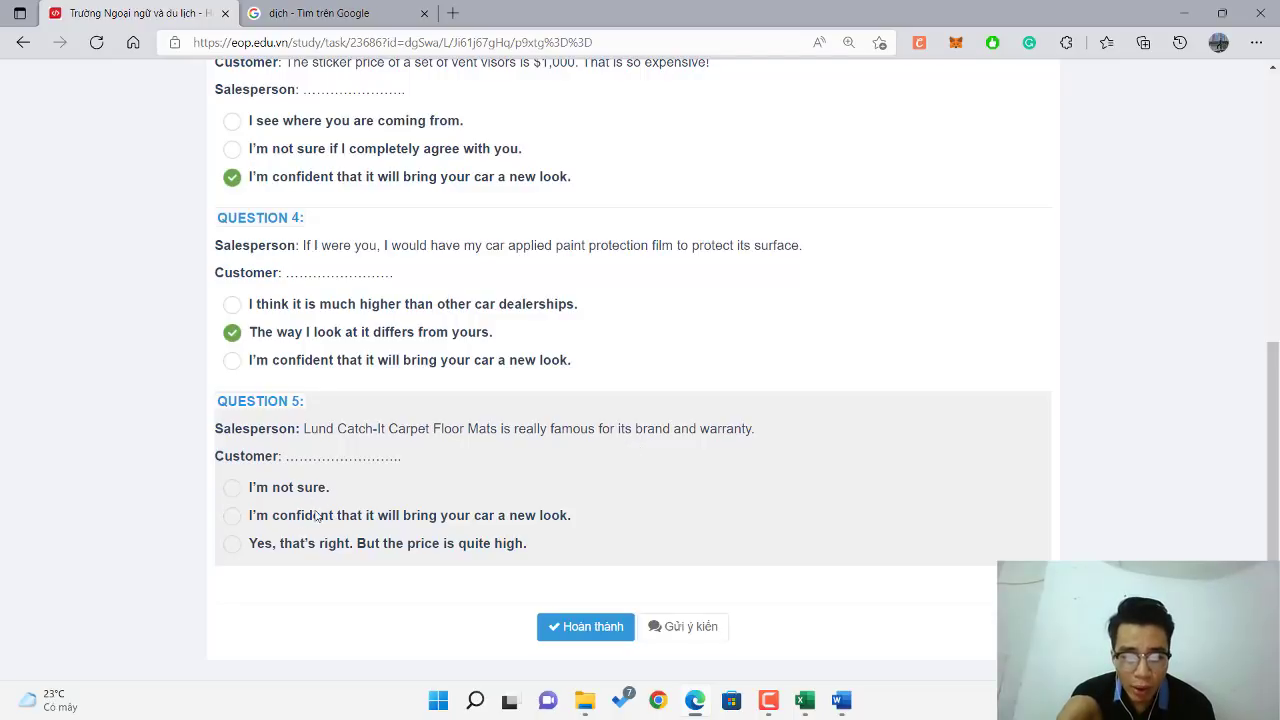
left_click(320, 543)
left_click(580, 630)
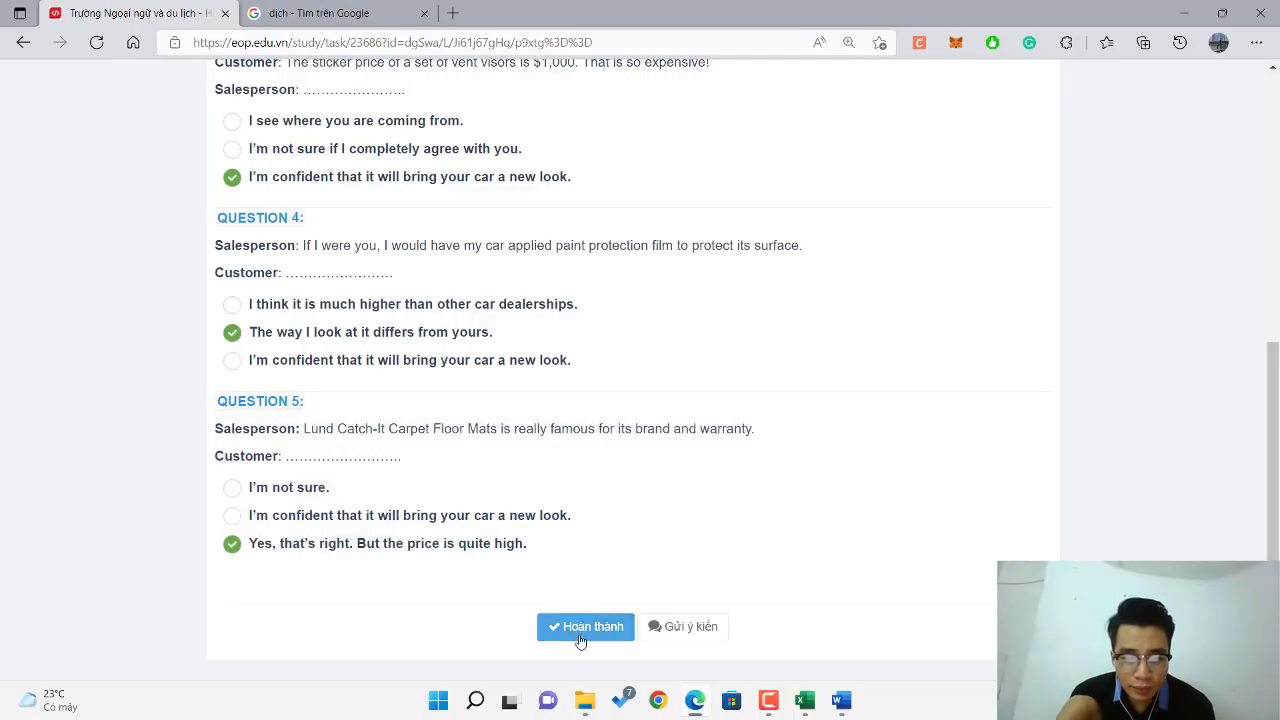
scroll(380, 545, "down", 10)
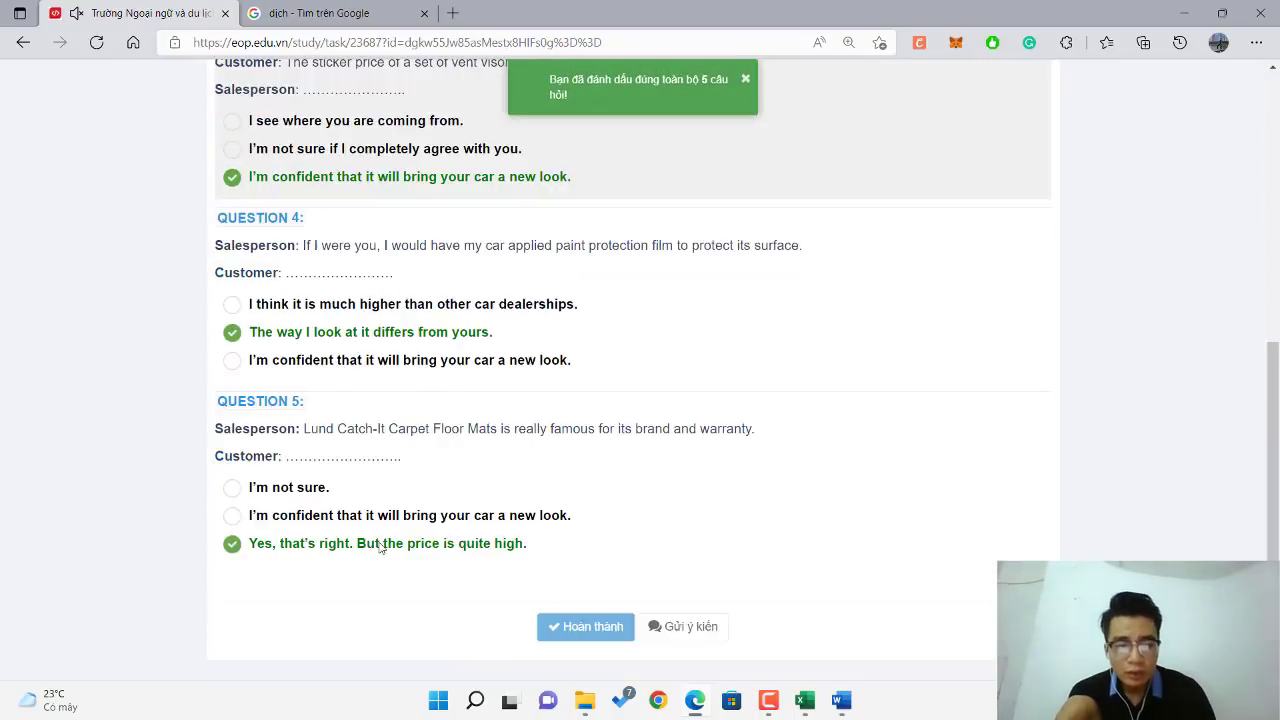
scroll(382, 540, "up", 5)
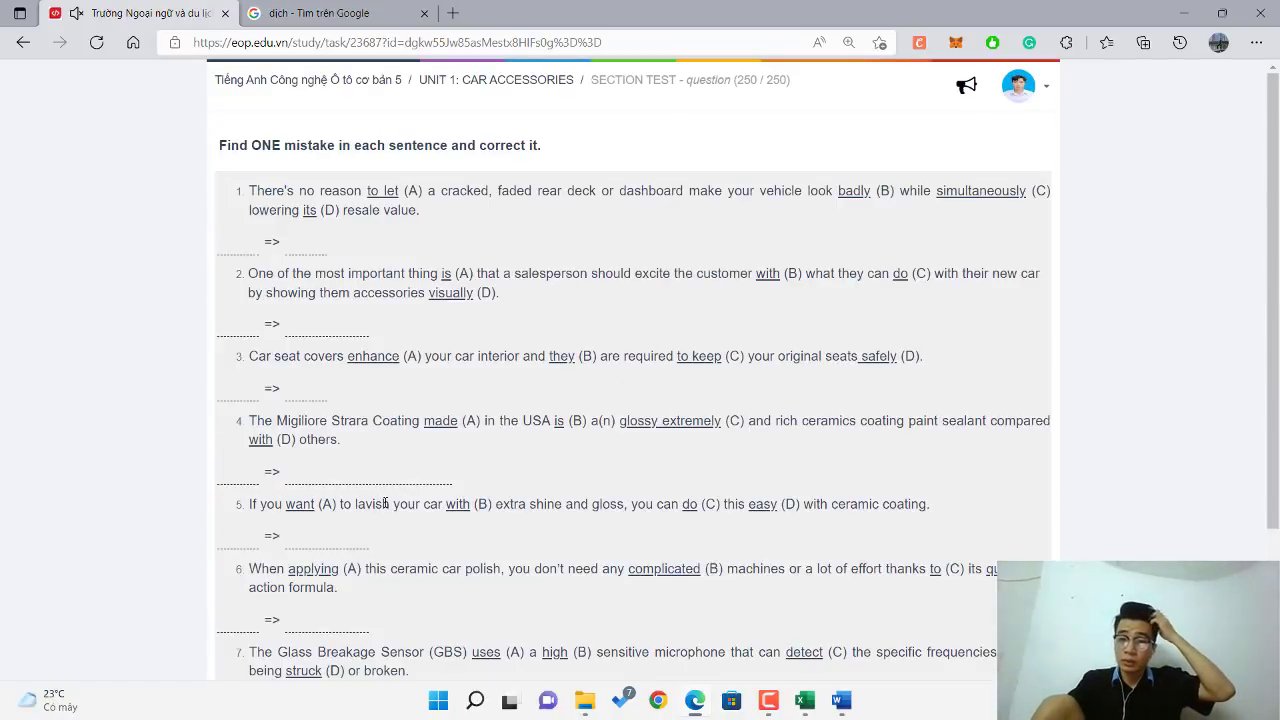
scroll(386, 418, "down", 1)
scroll(386, 418, "up", 1)
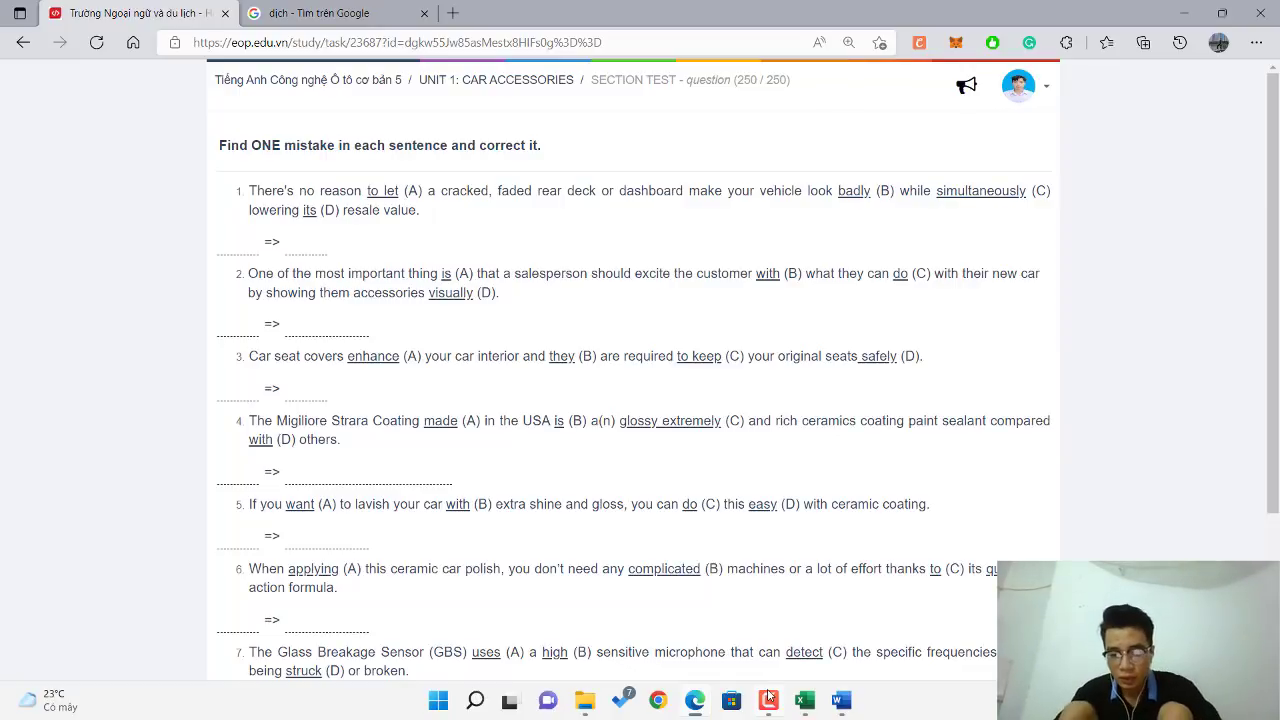
left_click(768, 699)
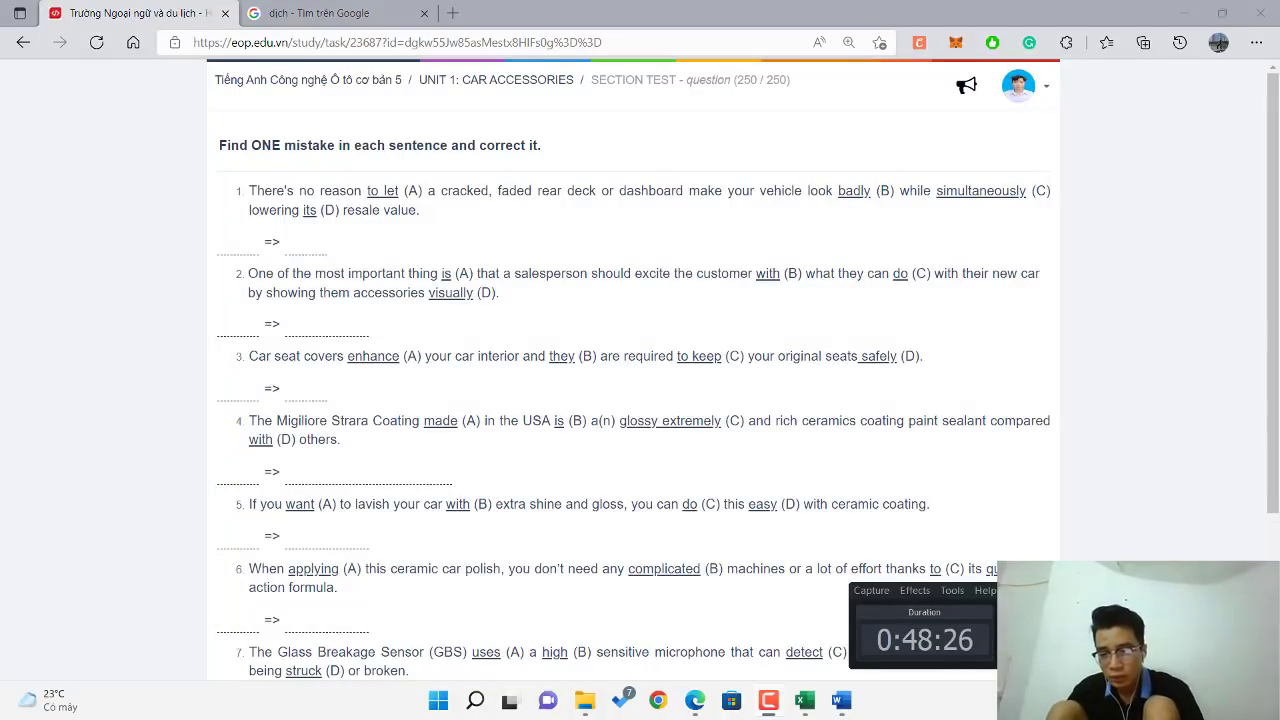
left_click(924, 461)
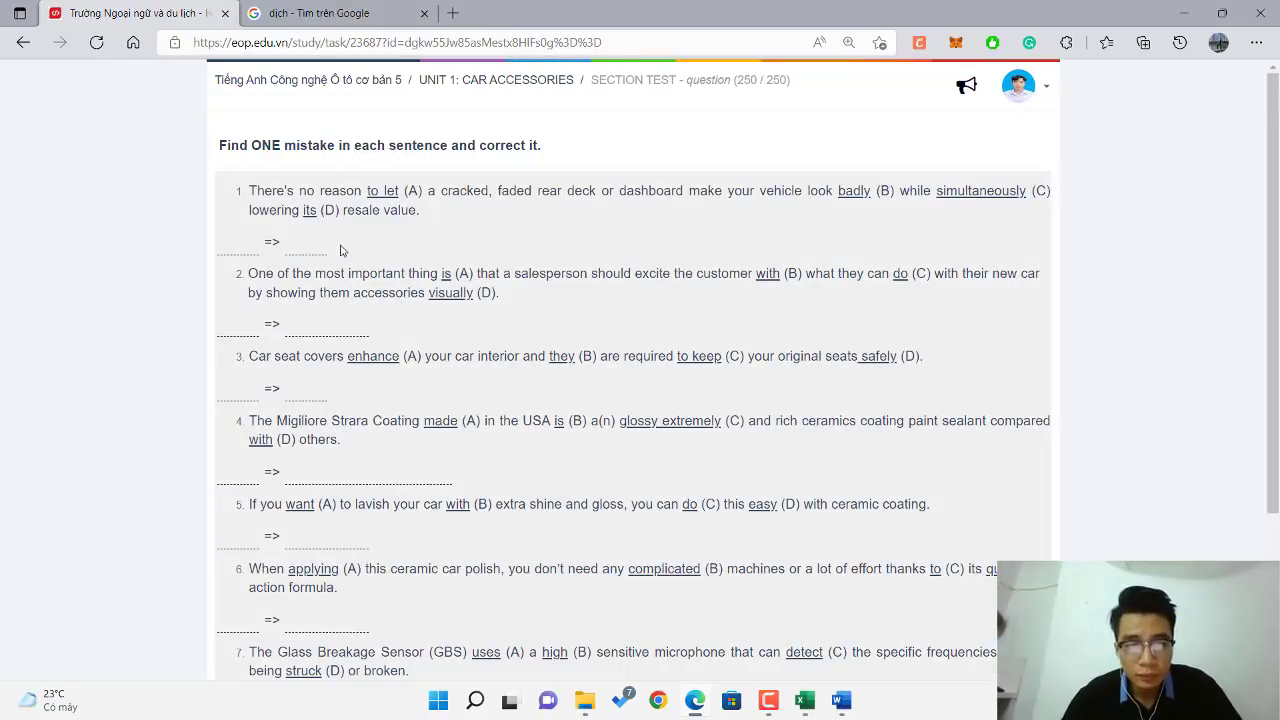
Look up the word "faded" from sentence 1 of the Section Test in the English–Vietnamese translator.
double_click(515, 191)
key("ctrl+c")
key("ctrl+Tab")
key("ctrl+v")
key("ctrl+Tab")
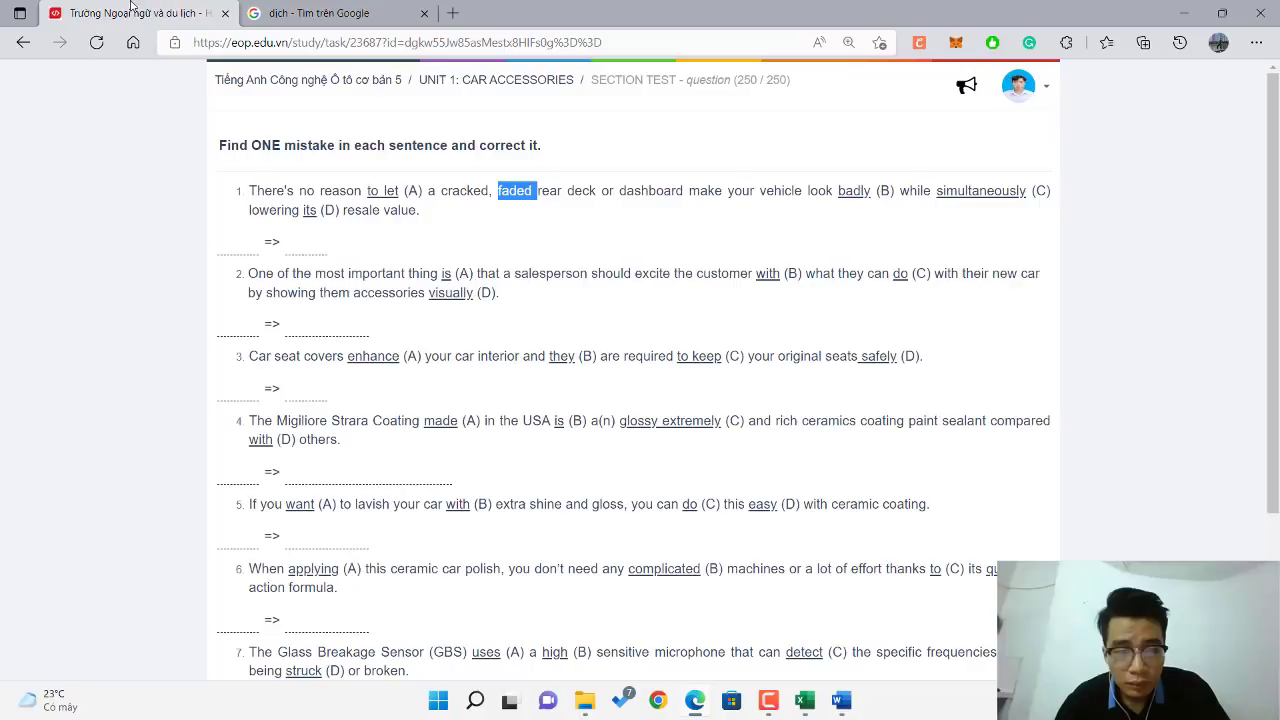
left_click(271, 193)
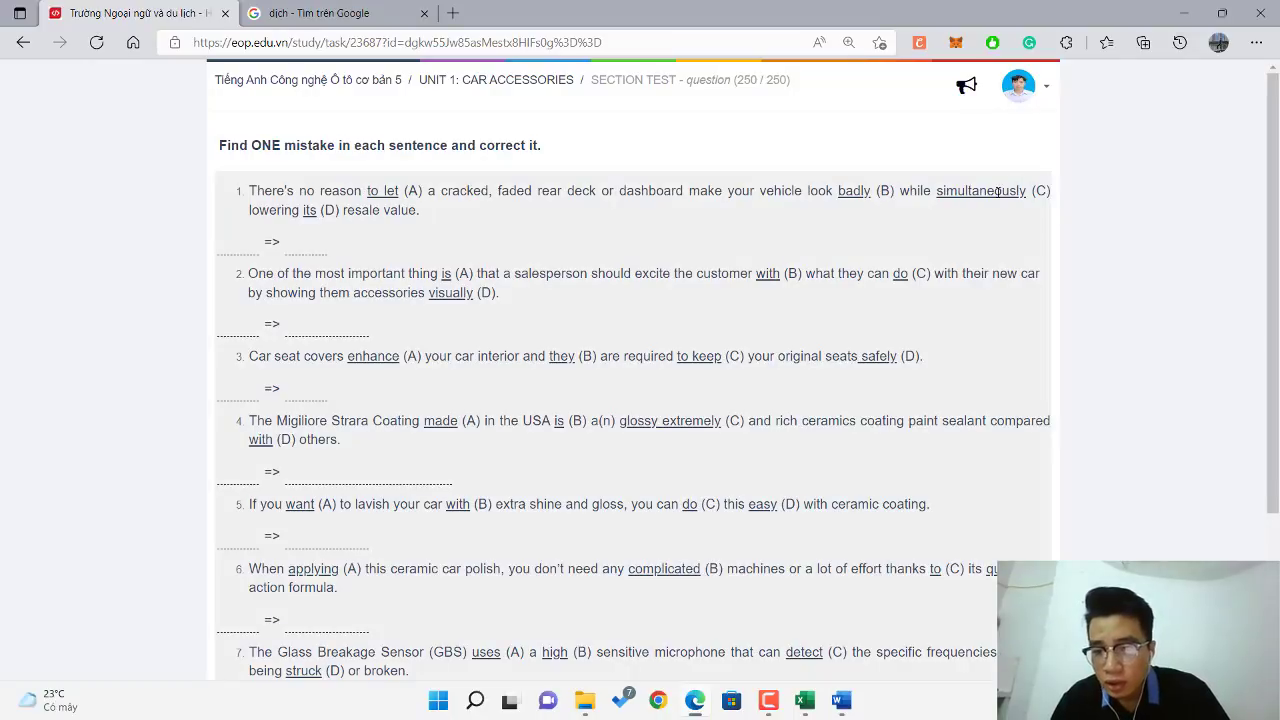
Translate the underlined word "simultaneously" from sentence 1 into Vietnamese and return to the test.
double_click(981, 190)
key("ctrl+c")
left_click(318, 13)
key("ctrl+v")
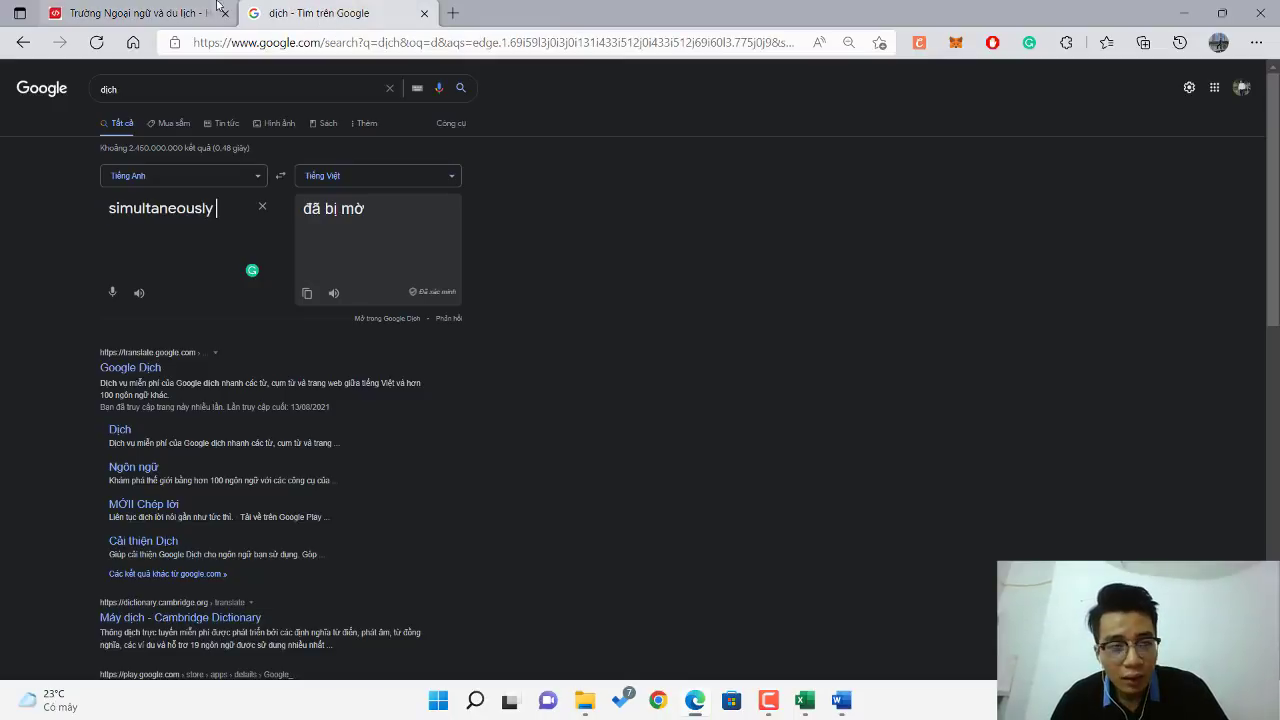
left_click(140, 13)
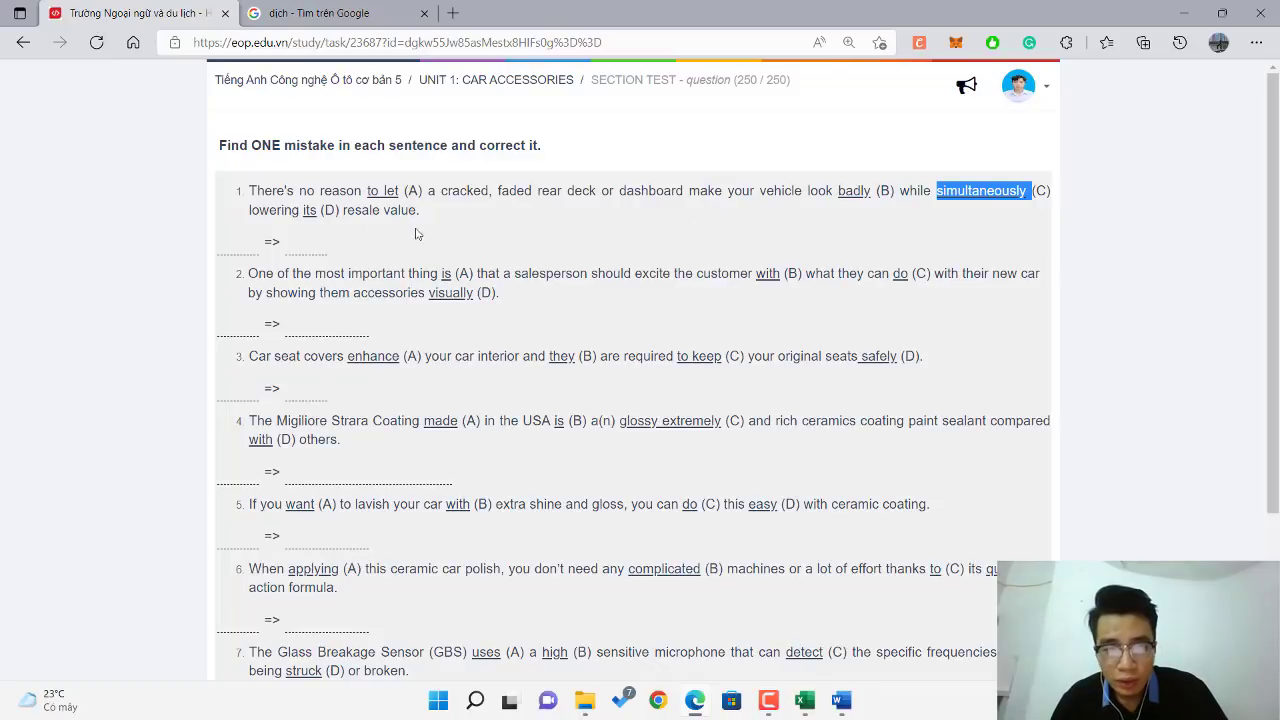
Translate the word "lowering" from sentence 1 into Vietnamese and return to the test.
double_click(291, 212)
key("ctrl+c")
left_click(318, 13)
key("ctrl+v")
left_click(140, 13)
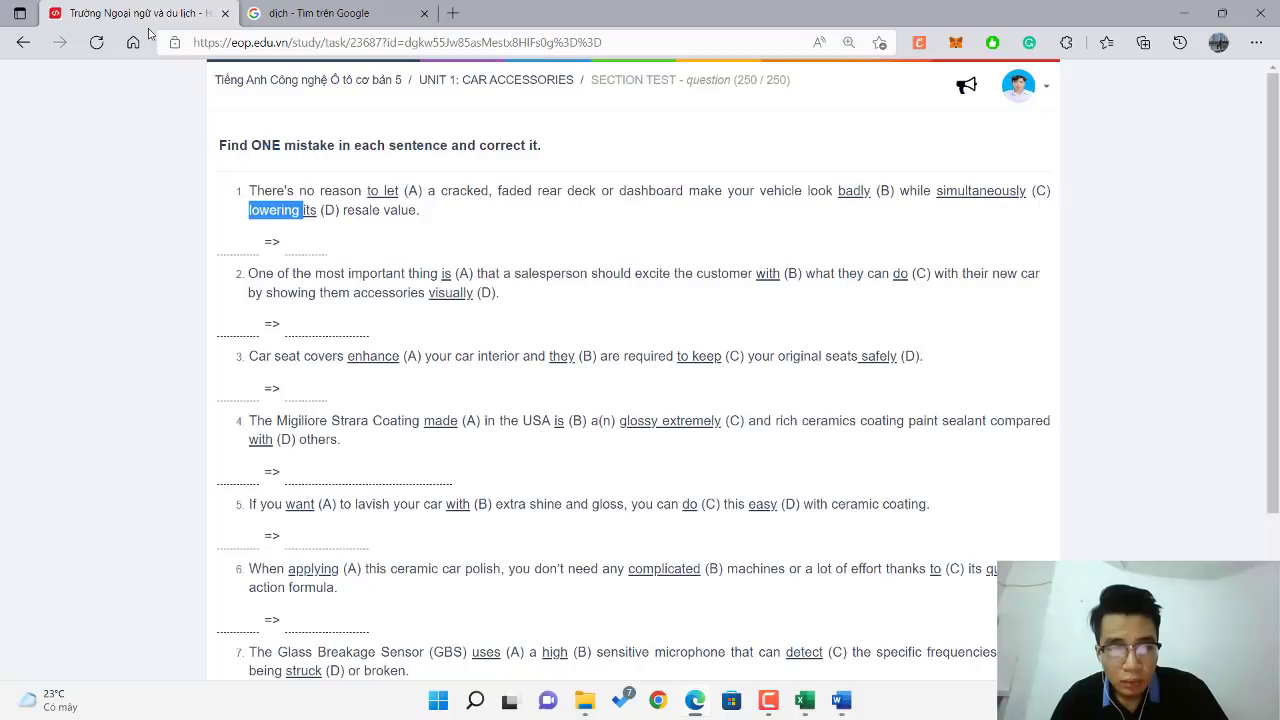
left_click(355, 212)
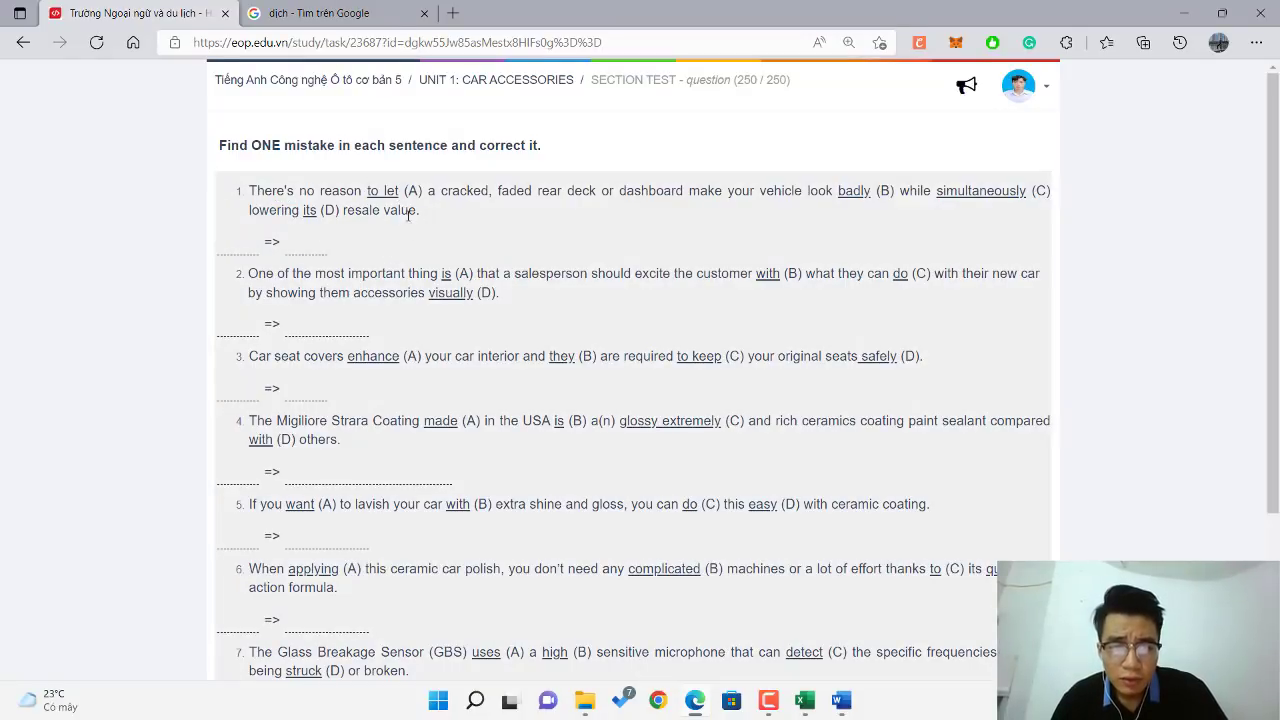
Look up the word "value" at the end of sentence 1 in the translator.
double_click(400, 210)
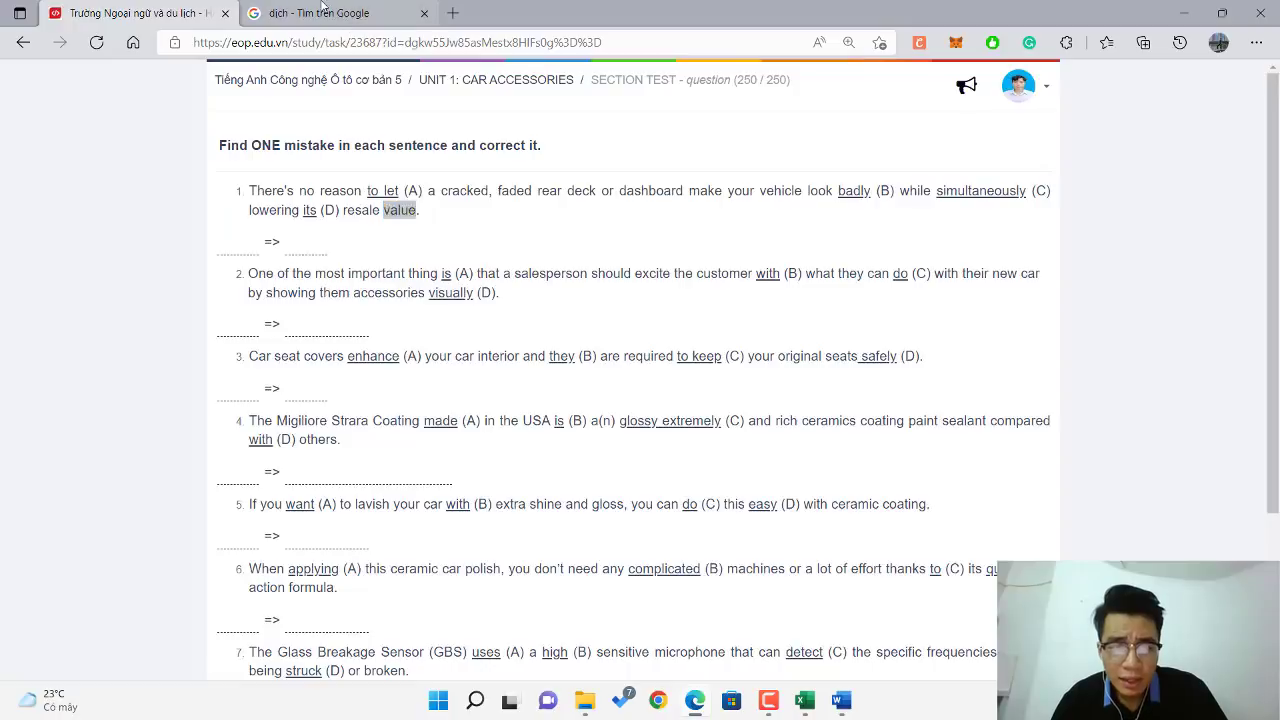
key("ctrl+Tab")
left_click(120, 10)
left_click(355, 229)
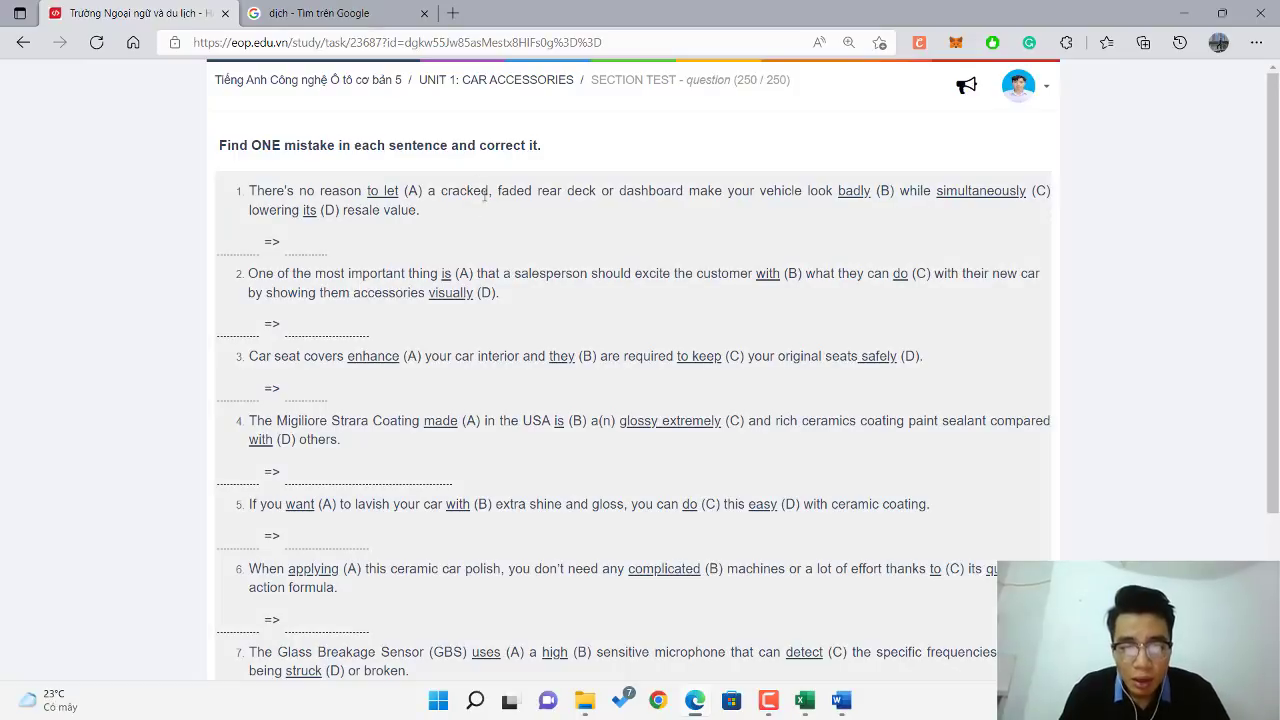
Translate the opening of sentence 1, "There's no reason to let (A) a cracked,", into Vietnamese.
left_click_drag(492, 191, 473, 191)
left_click_drag(340, 203, 249, 190)
key("ctrl+c")
left_click(310, 13)
key("ctrl+v")
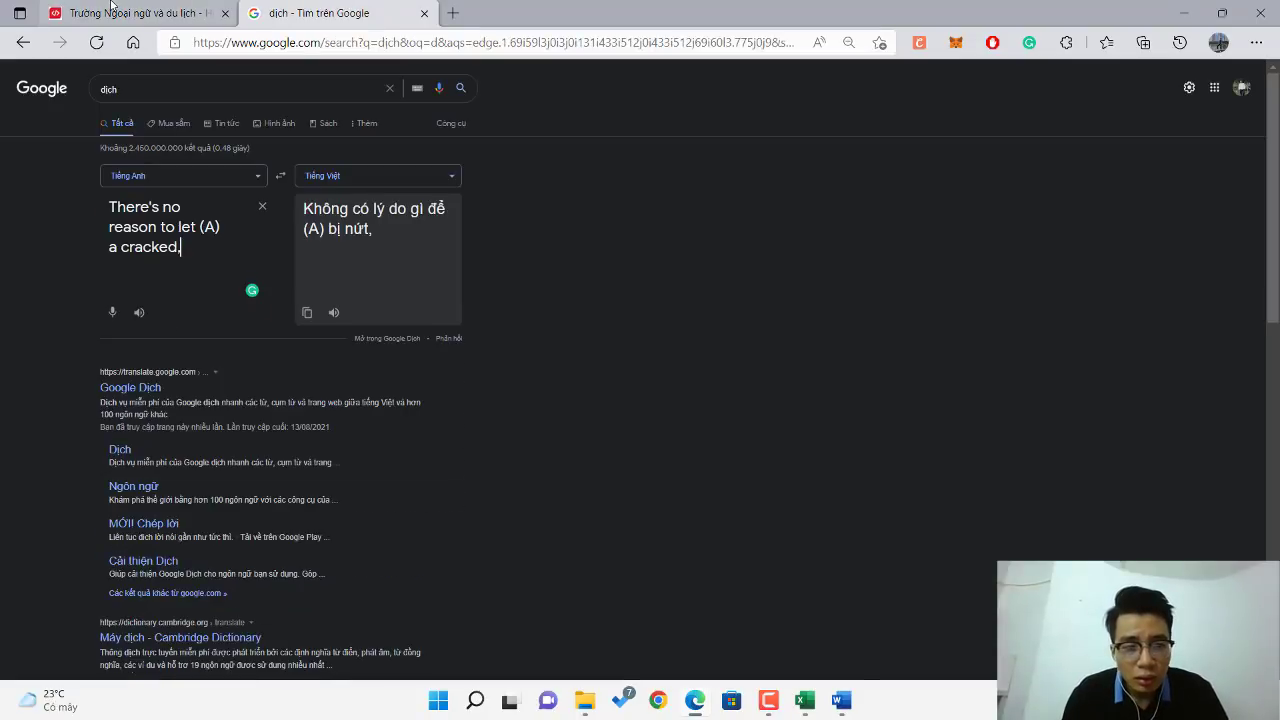
left_click(112, 10)
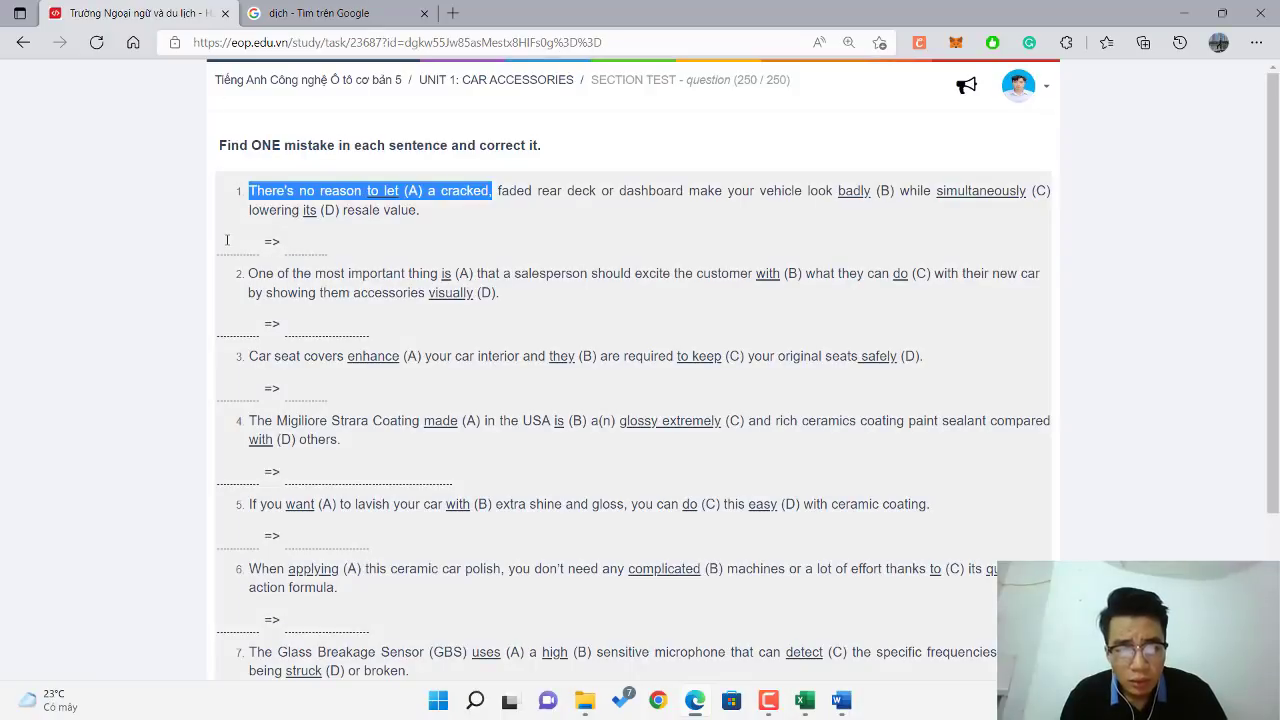
left_click(240, 245)
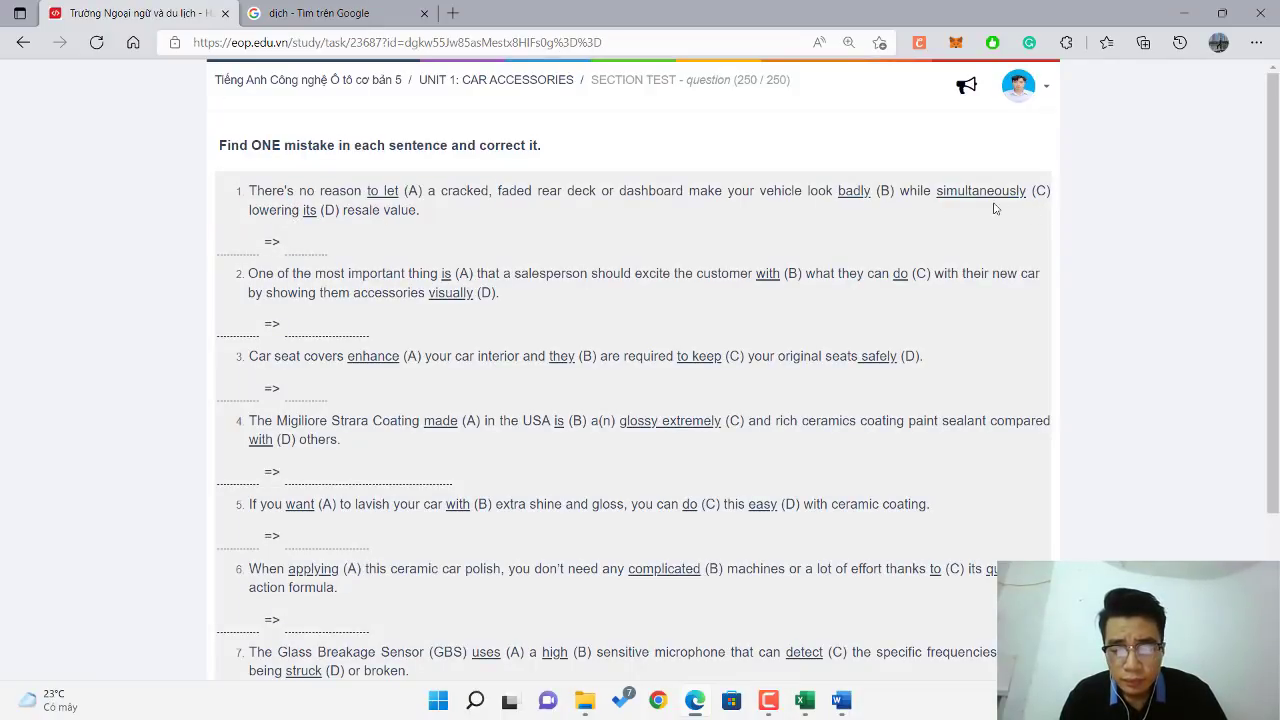
left_click(240, 242)
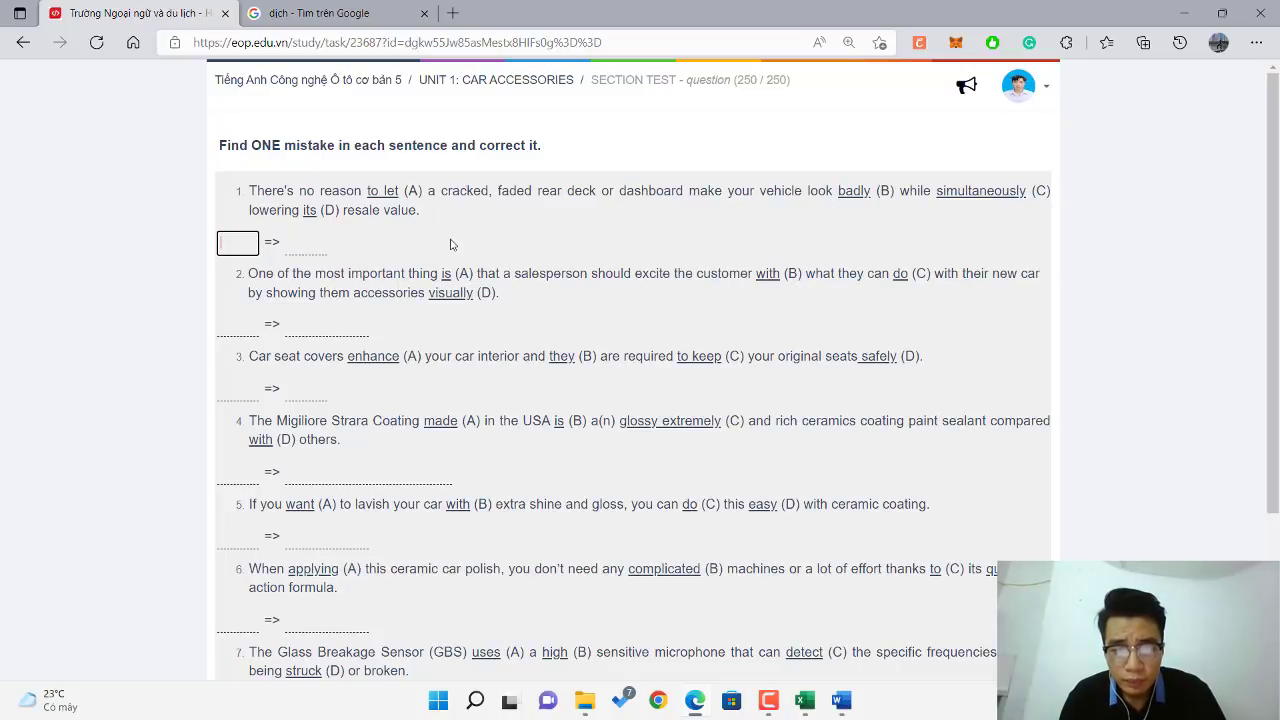
type("C")
key("Tab")
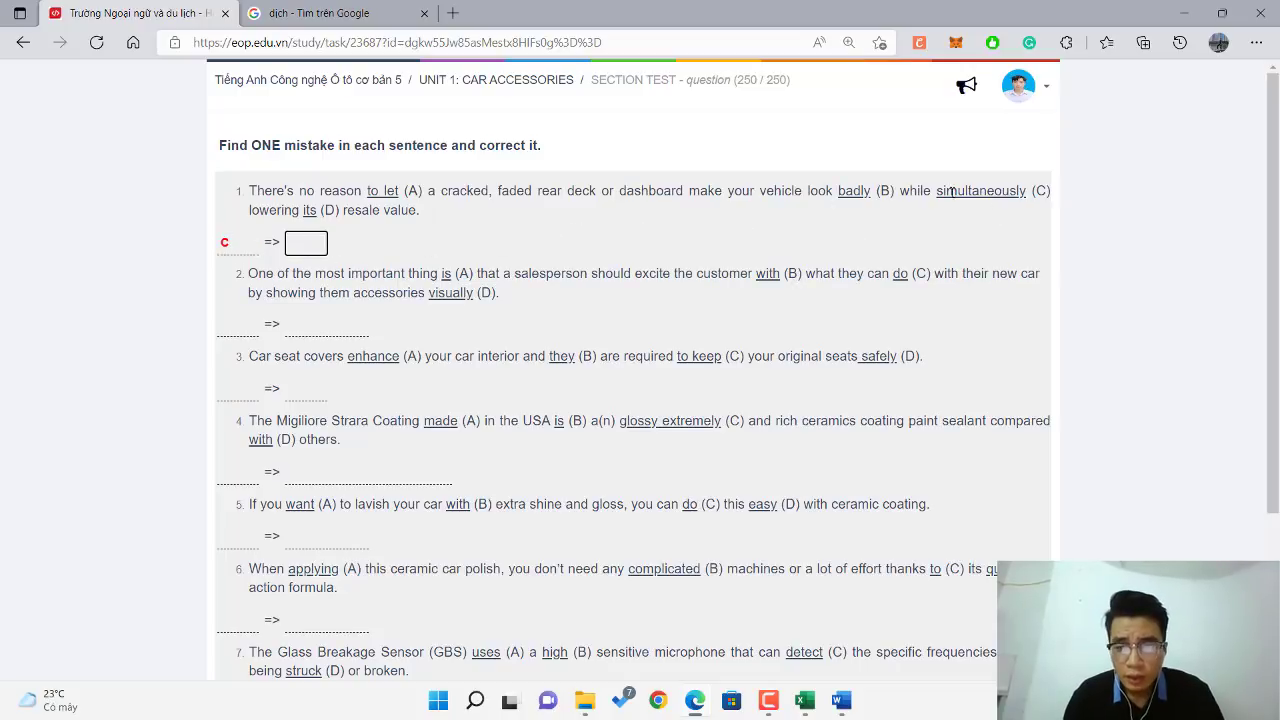
left_click_drag(936, 191, 1022, 191)
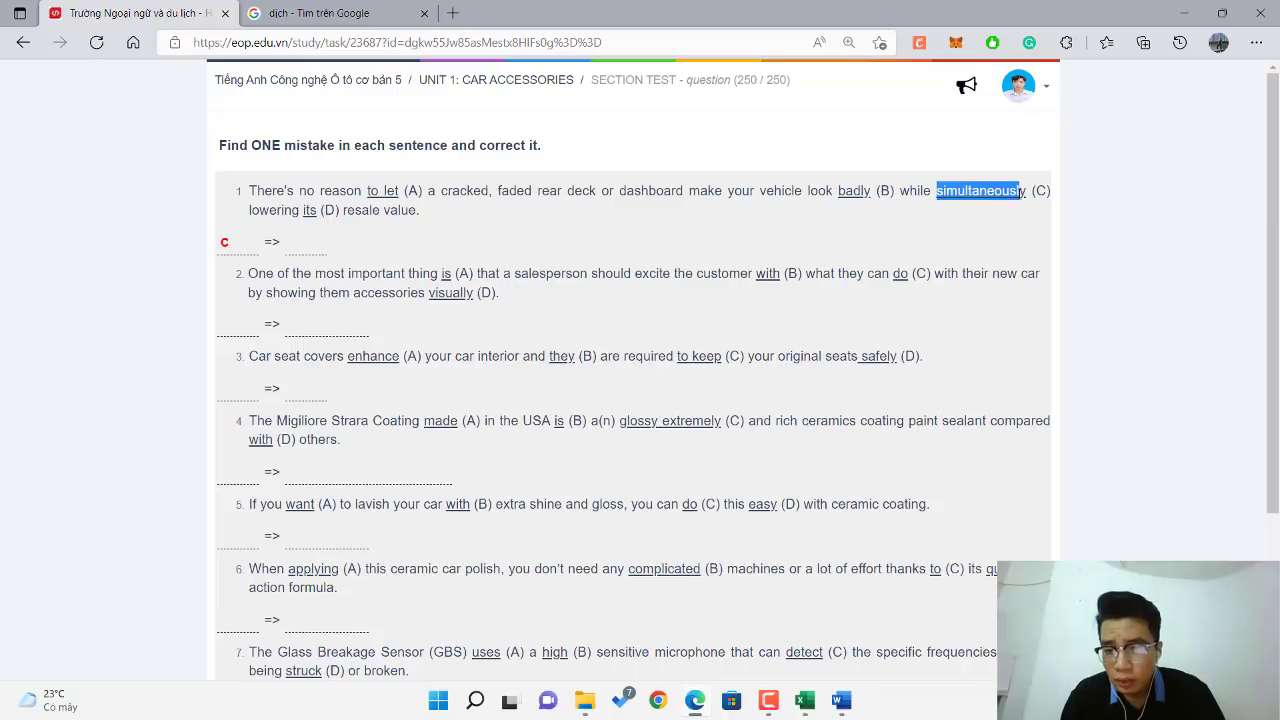
left_click(300, 249)
Mark B as the mistake in sentence 1 and enter "bad" as its correction.
left_click(240, 243)
key("BackSpace")
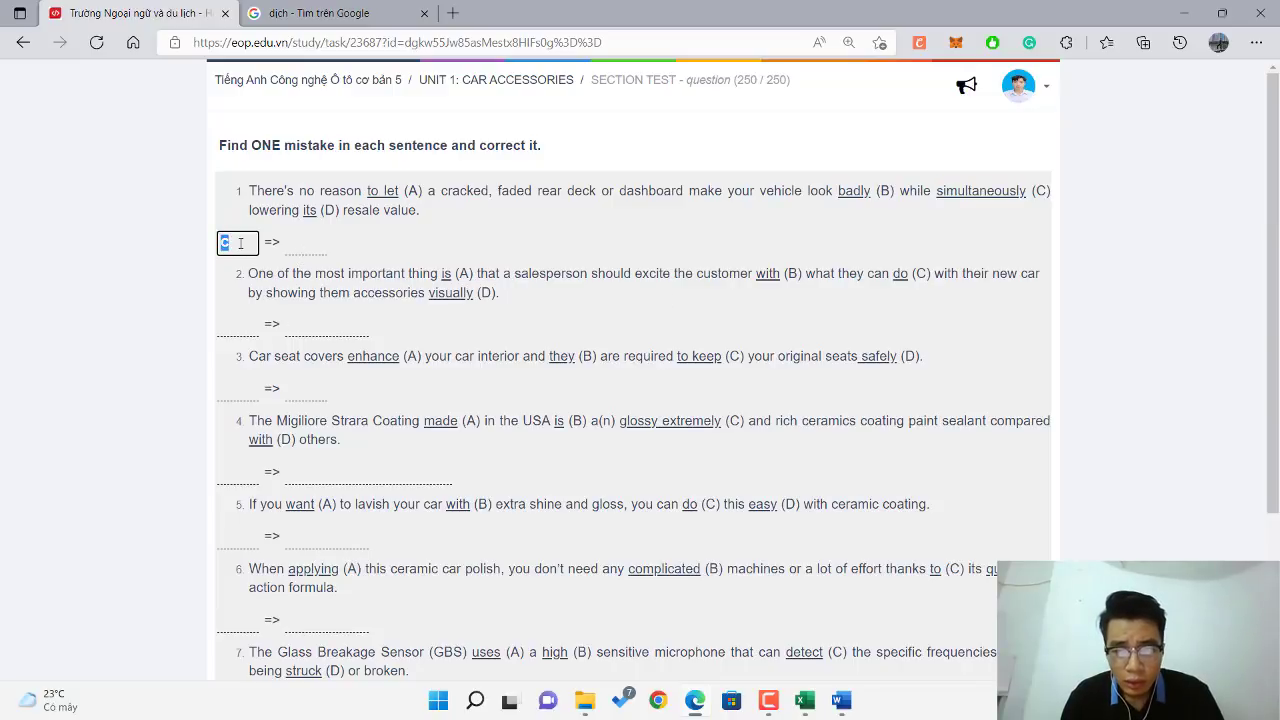
type("B")
key("Tab")
type("bad")
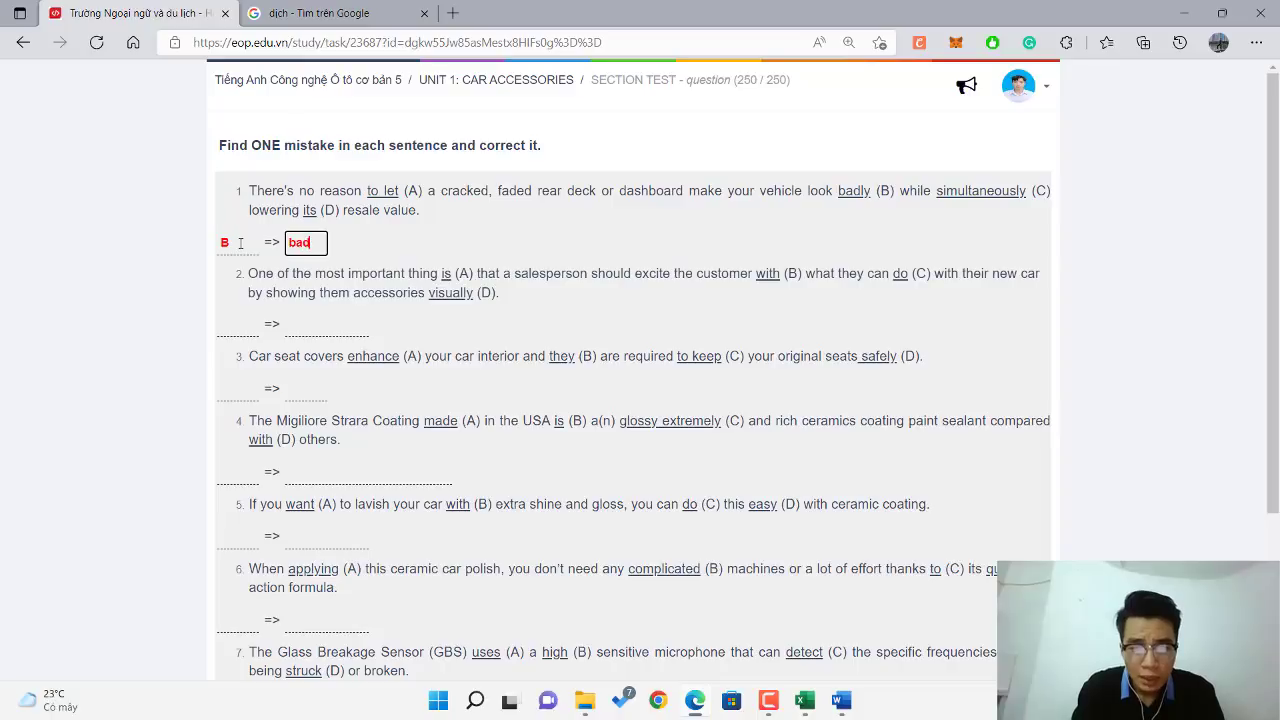
key("Tab")
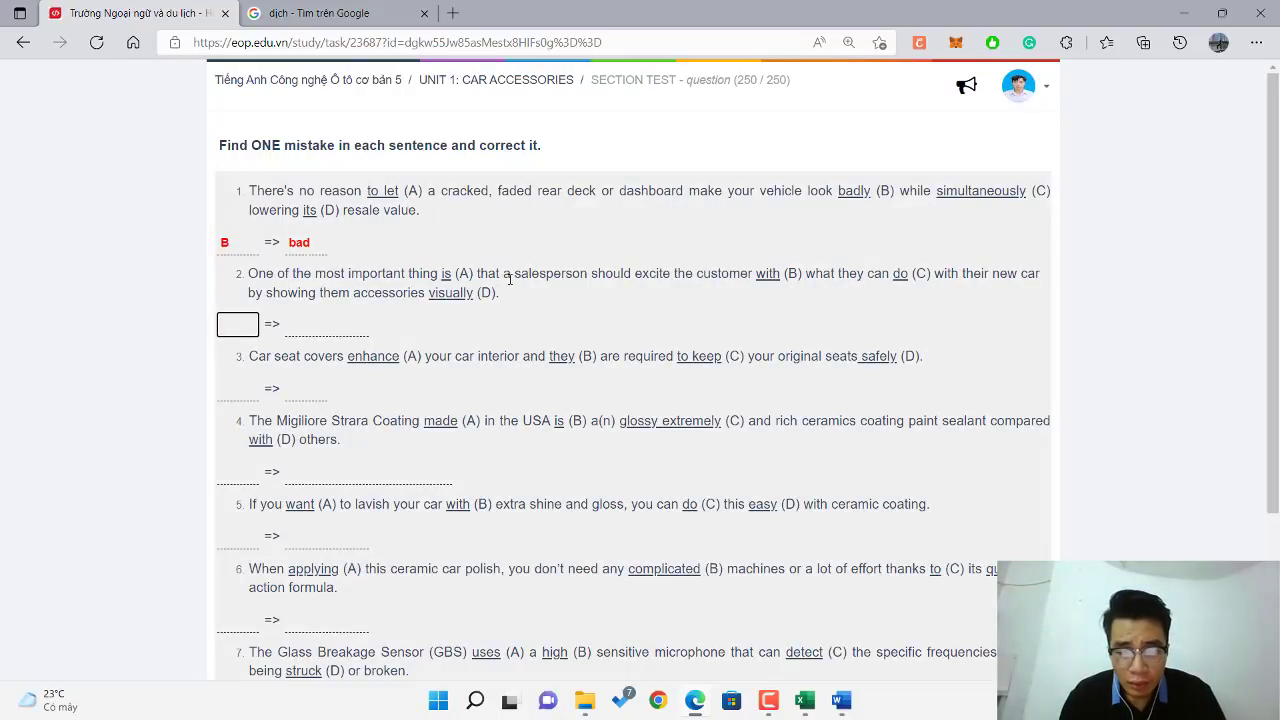
Look up the word "excite" from sentence 2 in the English–Vietnamese translator.
double_click(651, 277)
key("ctrl+c")
left_click(330, 13)
key("ctrl+v")
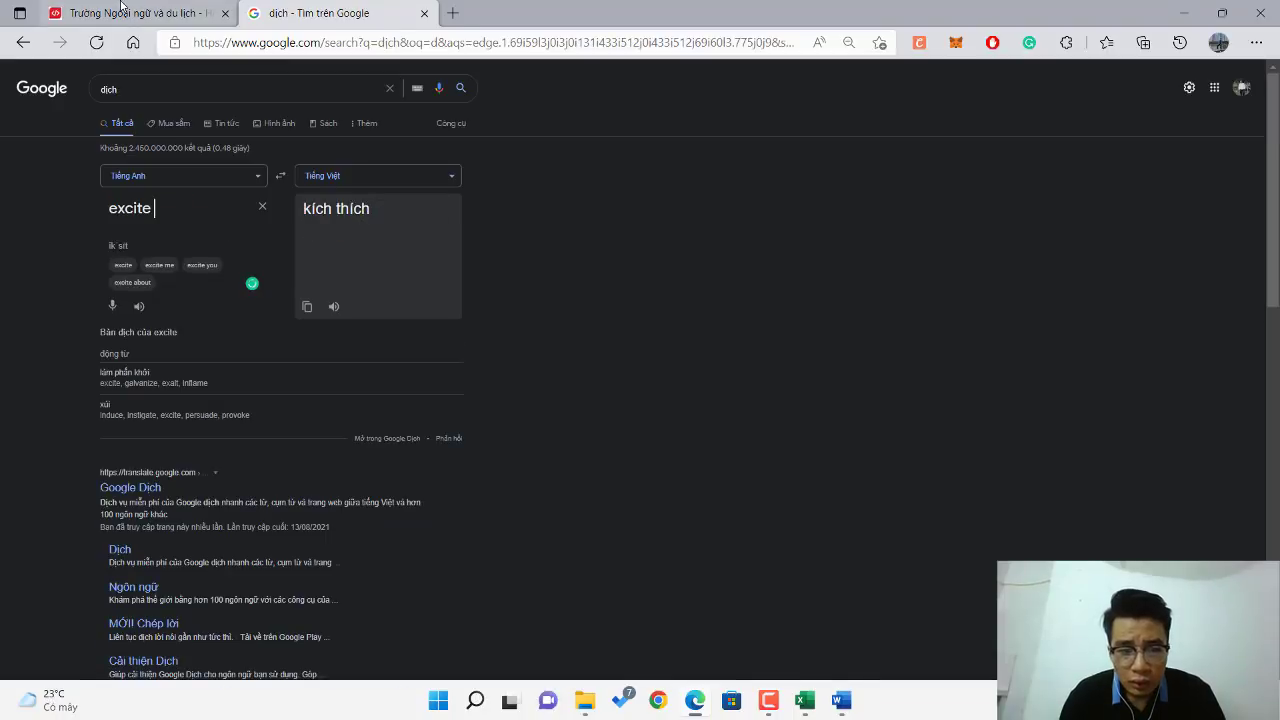
left_click(120, 9)
left_click(724, 272)
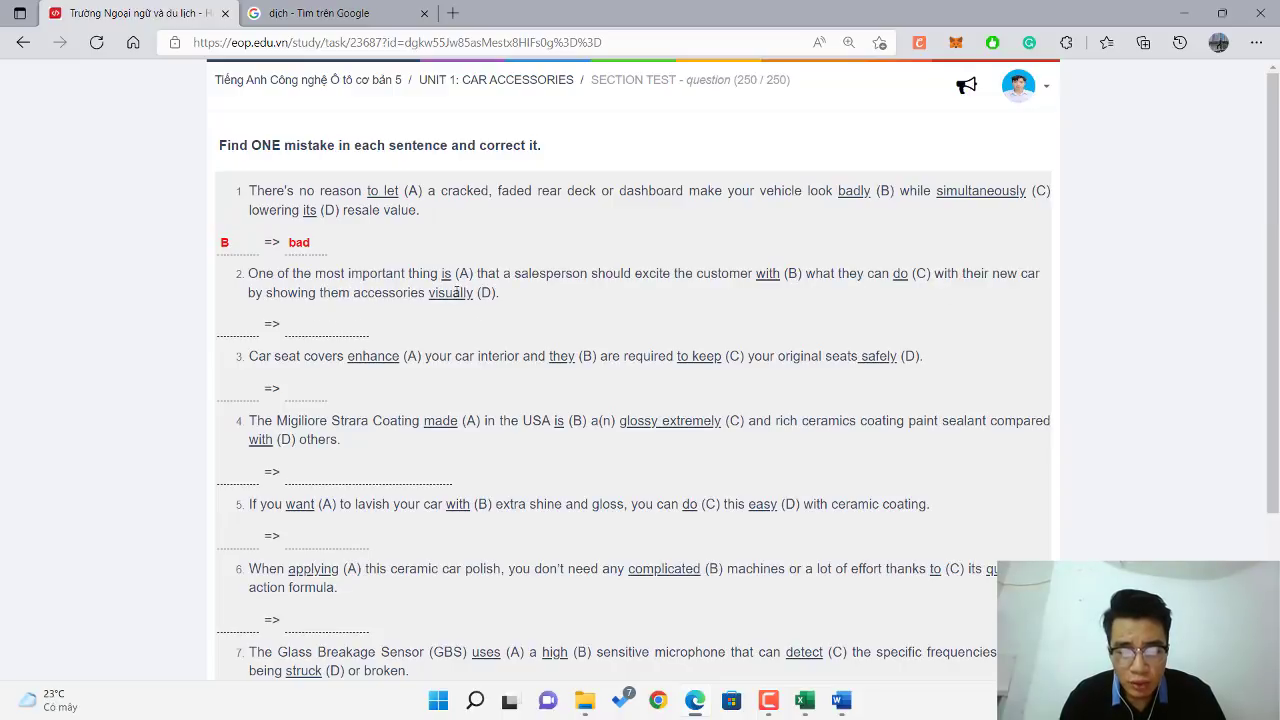
Translate the underlined word "visually" from sentence 2 into Vietnamese and return to the test.
double_click(457, 292)
key("ctrl+c")
left_click(320, 13)
key("ctrl+v")
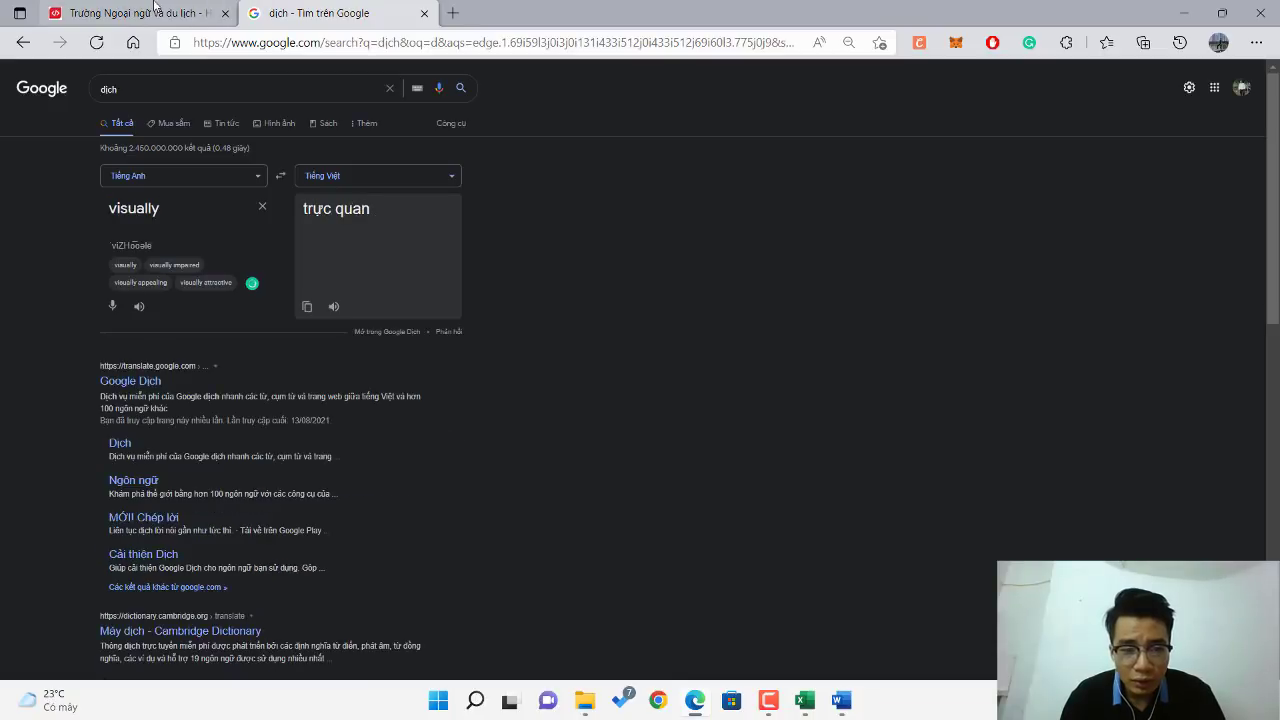
left_click(155, 10)
left_click(429, 314)
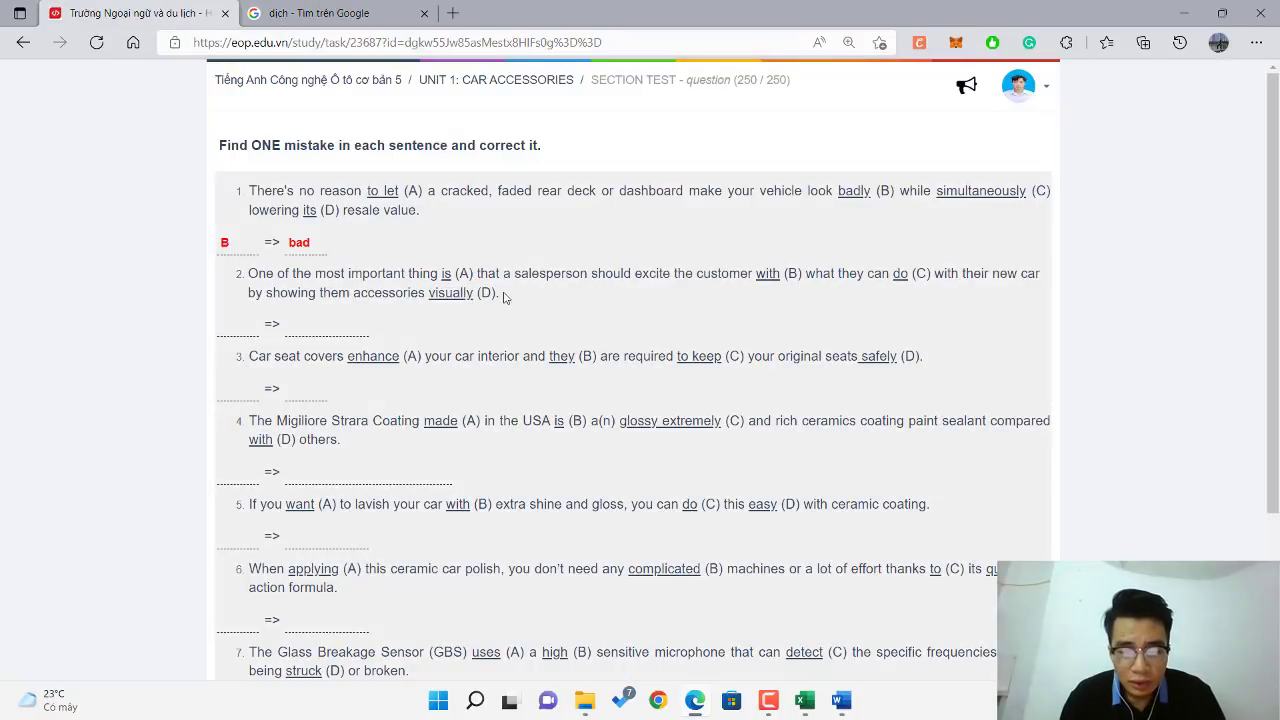
Mark D as the mistake in sentence 2 and enter "visual" as its correction.
left_click_drag(497, 292, 101, 279)
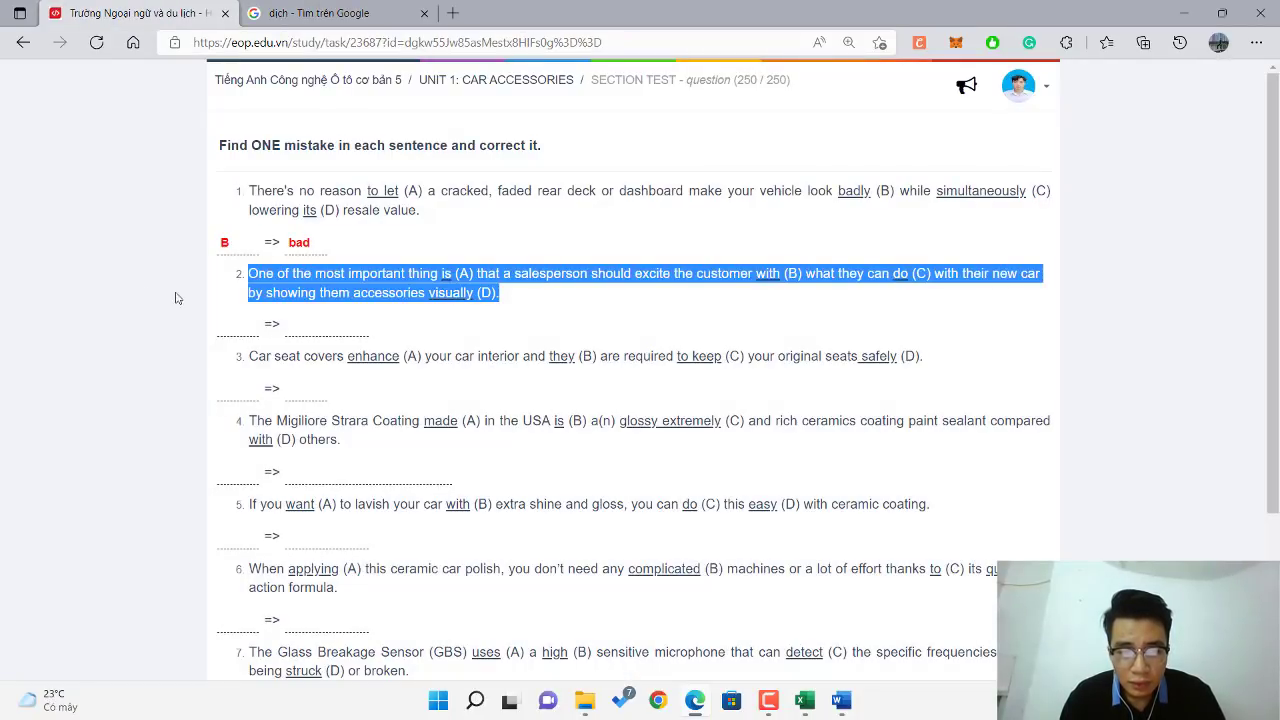
left_click(231, 313)
left_click(244, 322)
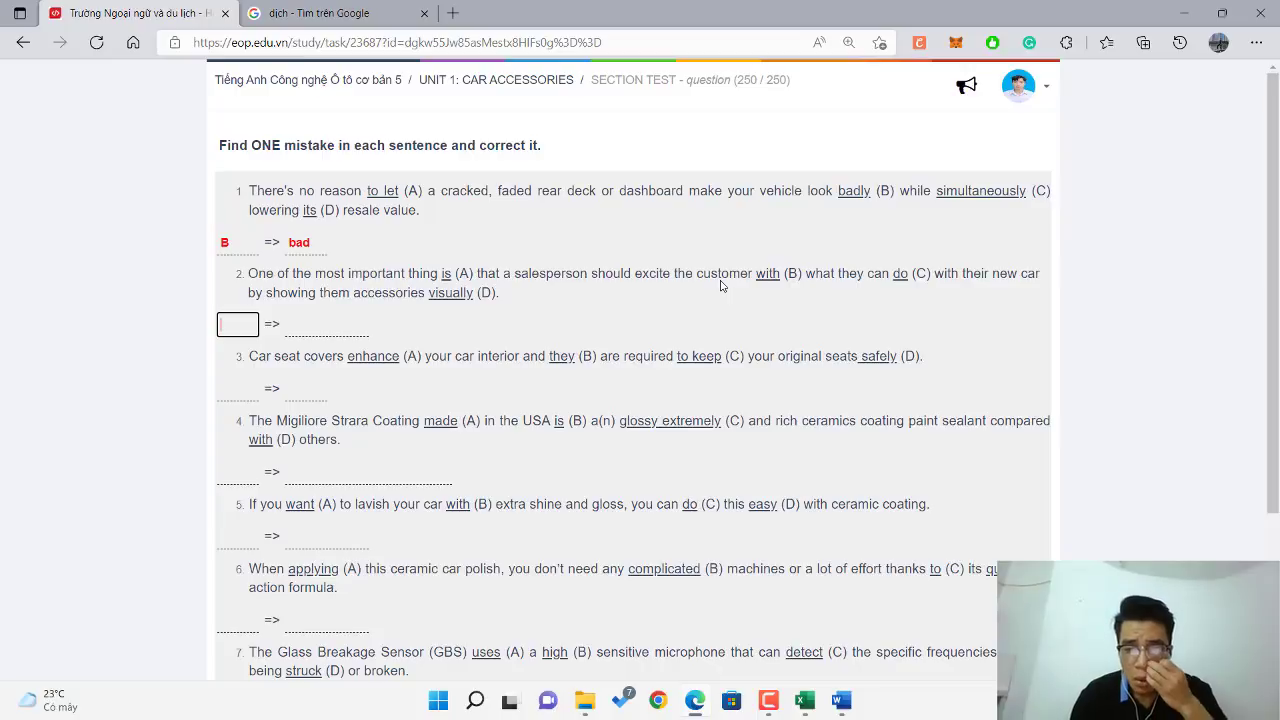
type("D")
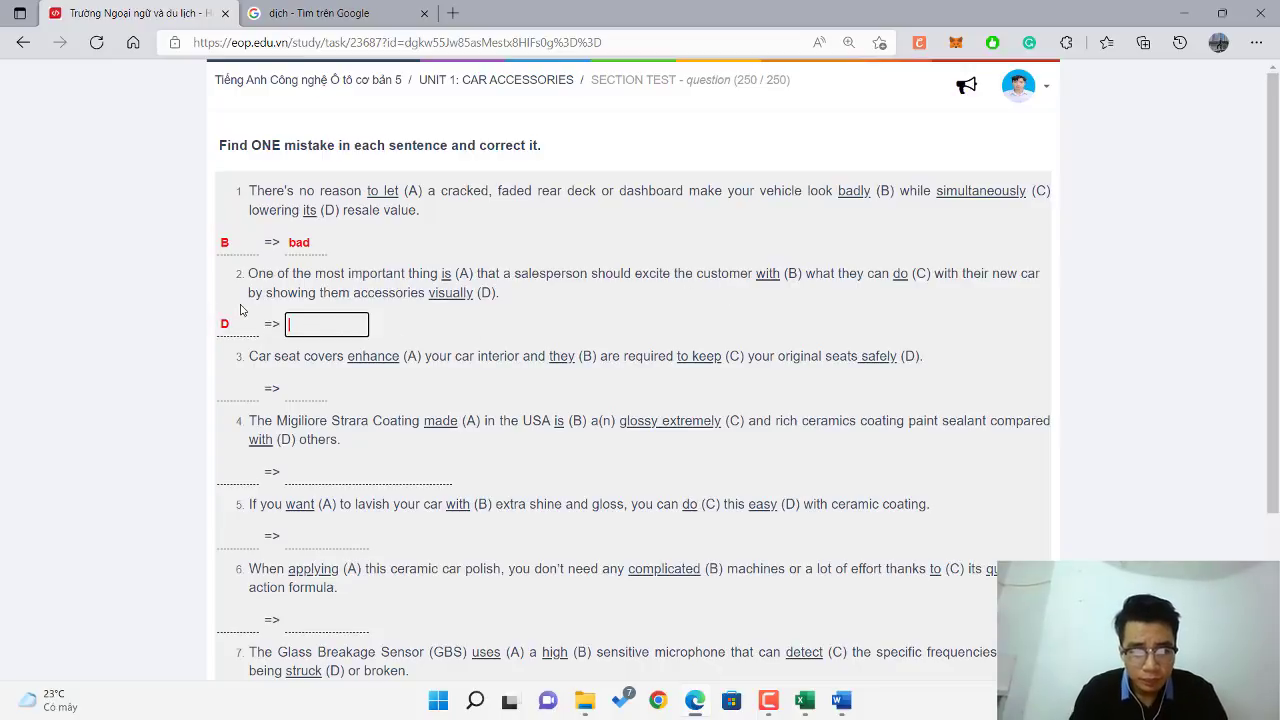
type("visual")
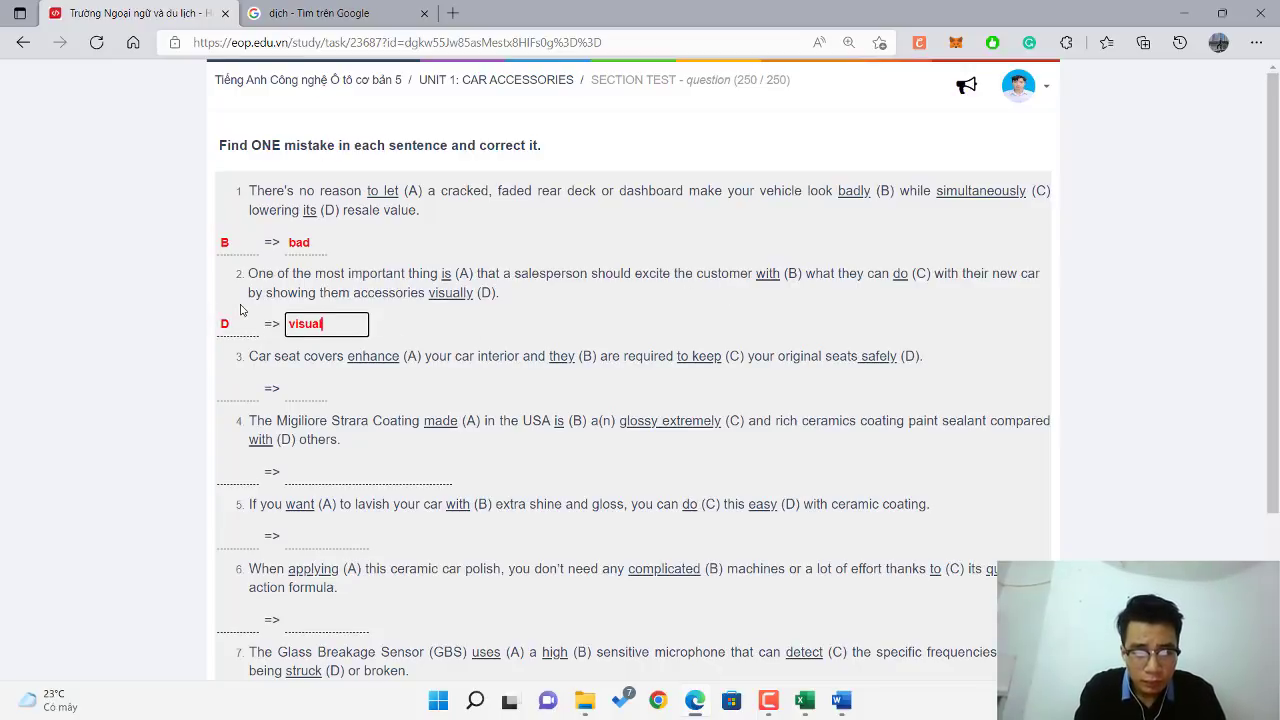
key("Tab")
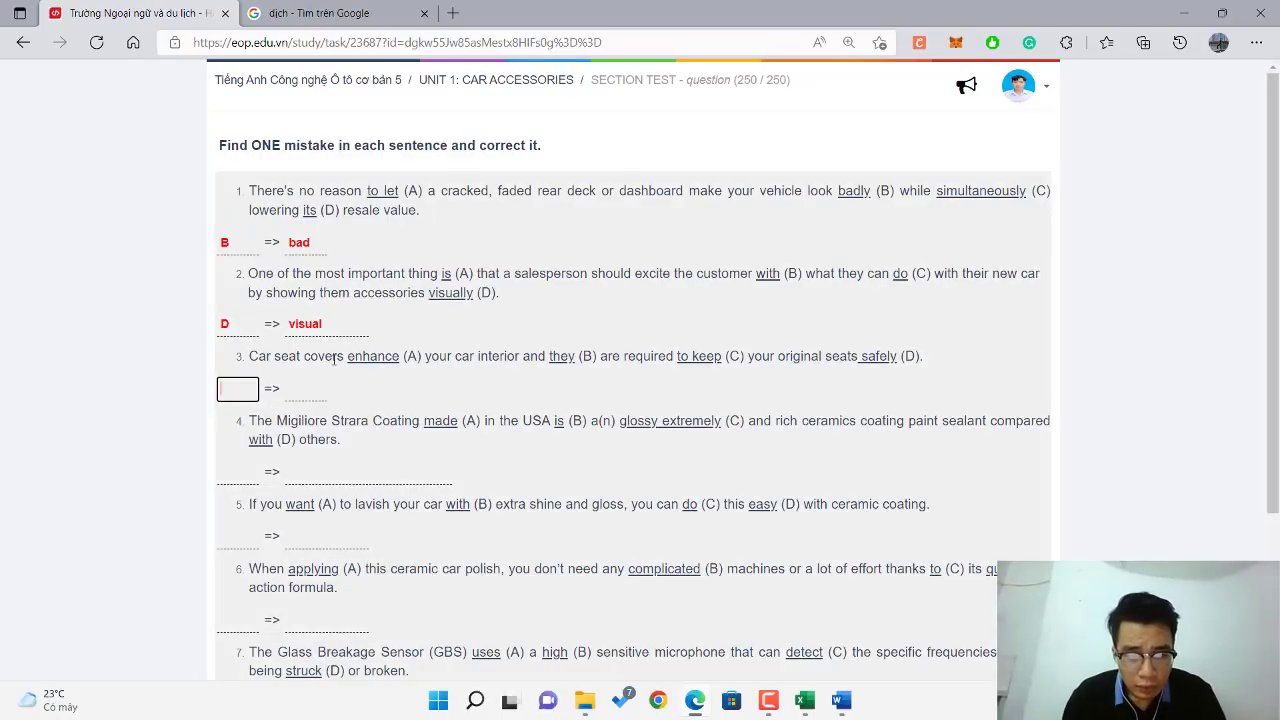
Translate the underlined word "enhance" from sentence 3 into Vietnamese and return to the test.
double_click(372, 356)
key("ctrl+c")
left_click(352, 10)
key("ctrl+v")
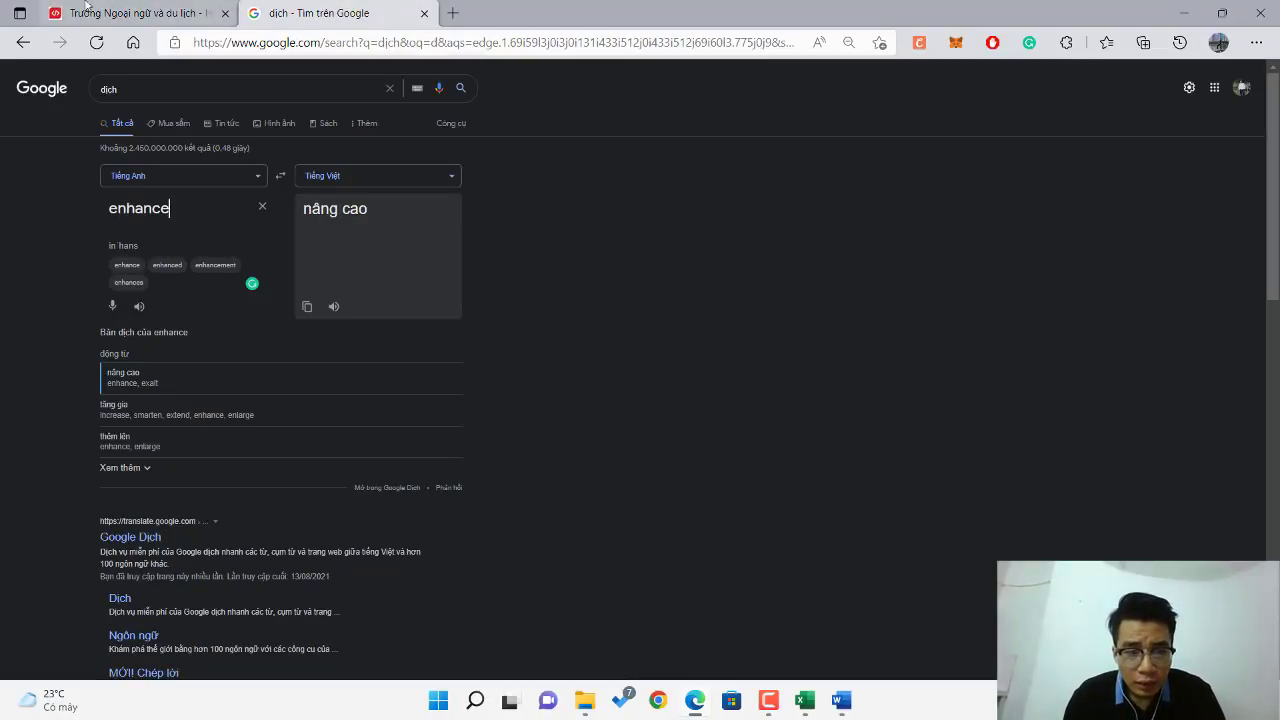
left_click(47, 8)
left_click(485, 389)
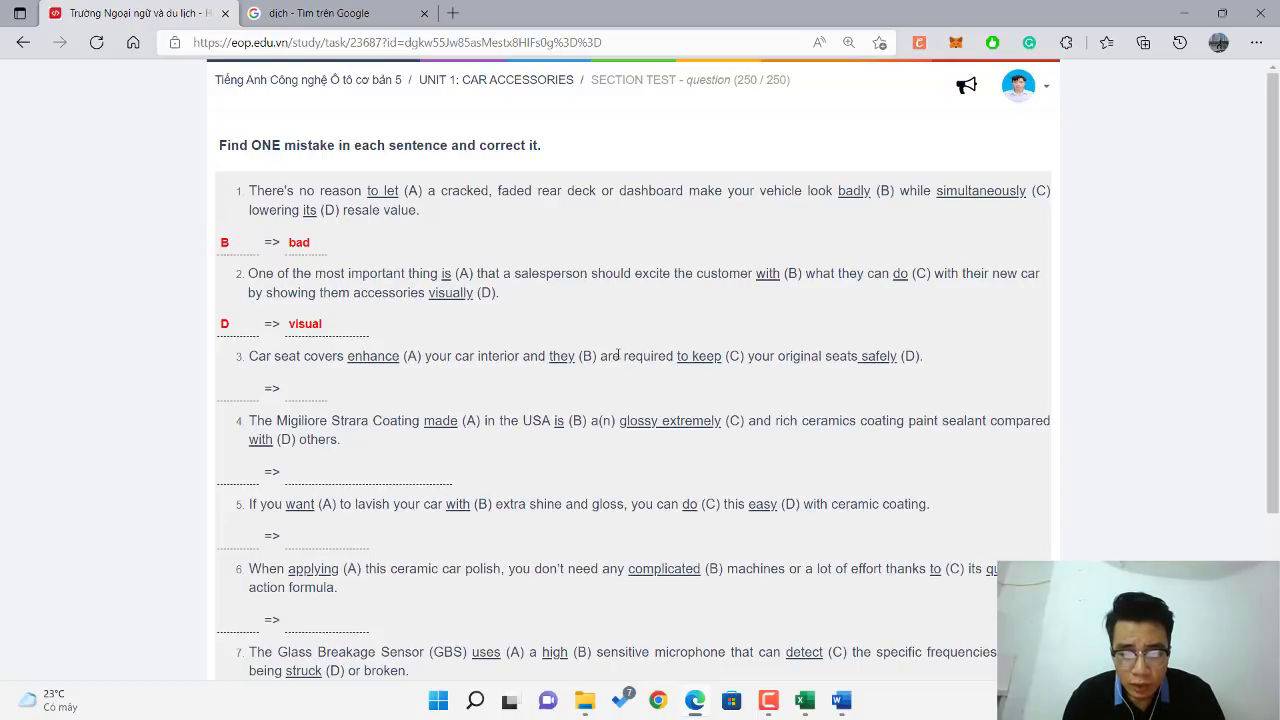
Look up the word "required" from sentence 3 in the English–Vietnamese translator and return to the test.
left_click_drag(620, 356, 677, 356)
key("ctrl+c")
left_click(320, 13)
key("ctrl+v")
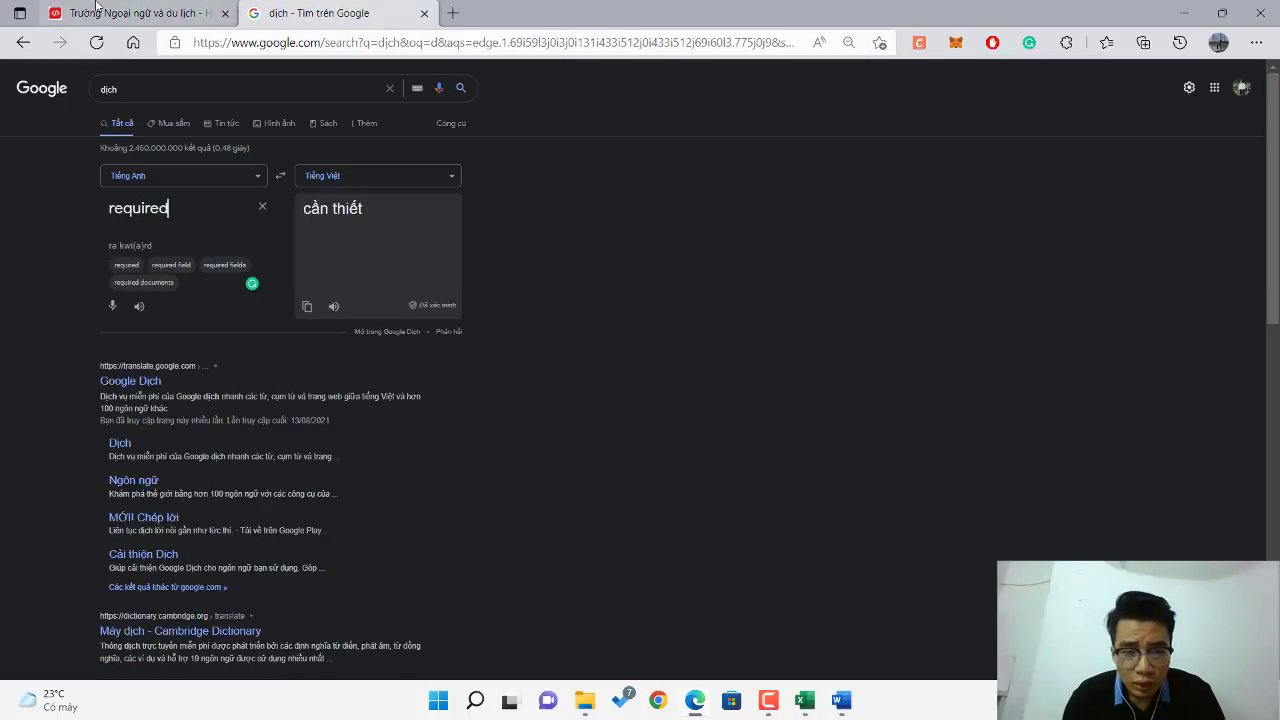
left_click(97, 7)
left_click(685, 356)
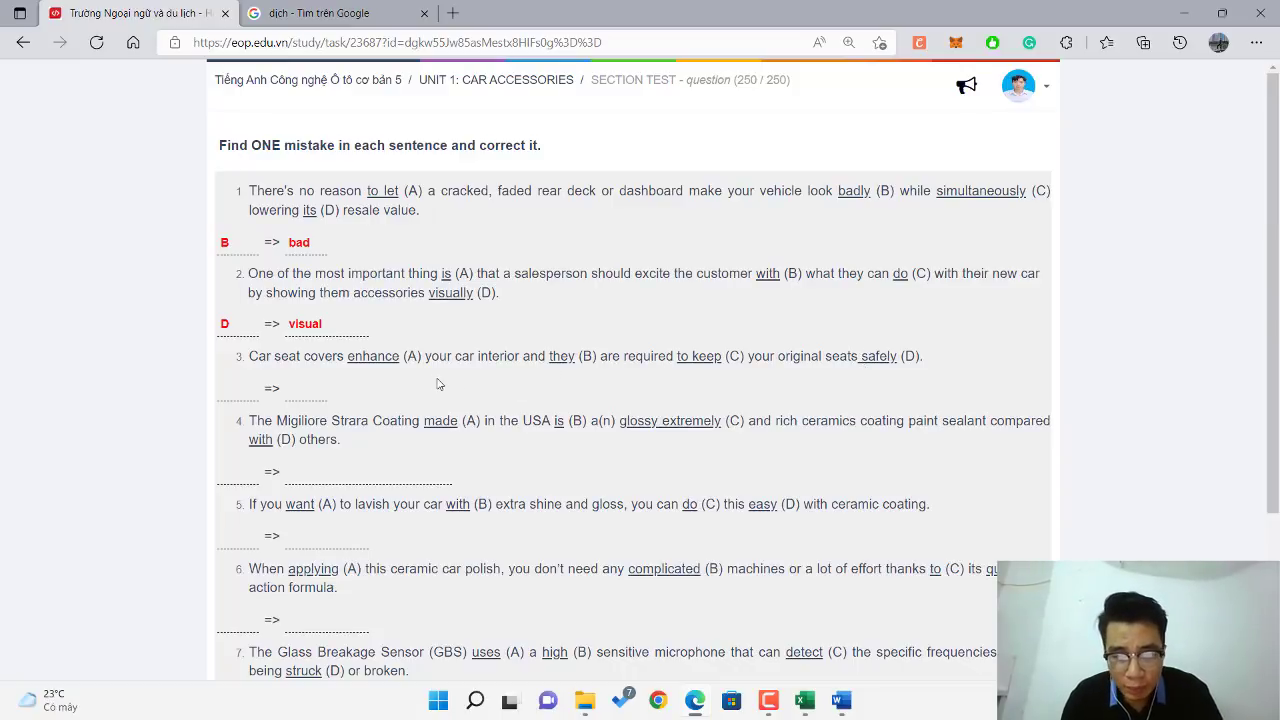
left_click(340, 14)
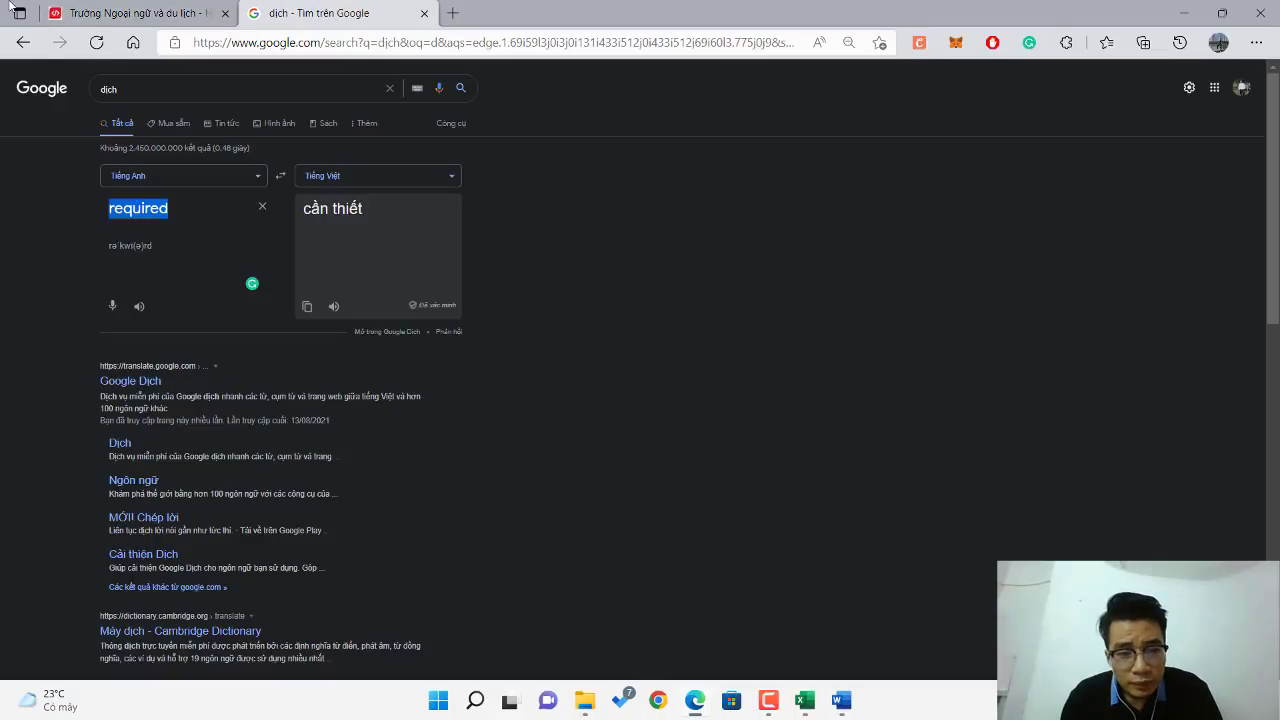
left_click(140, 13)
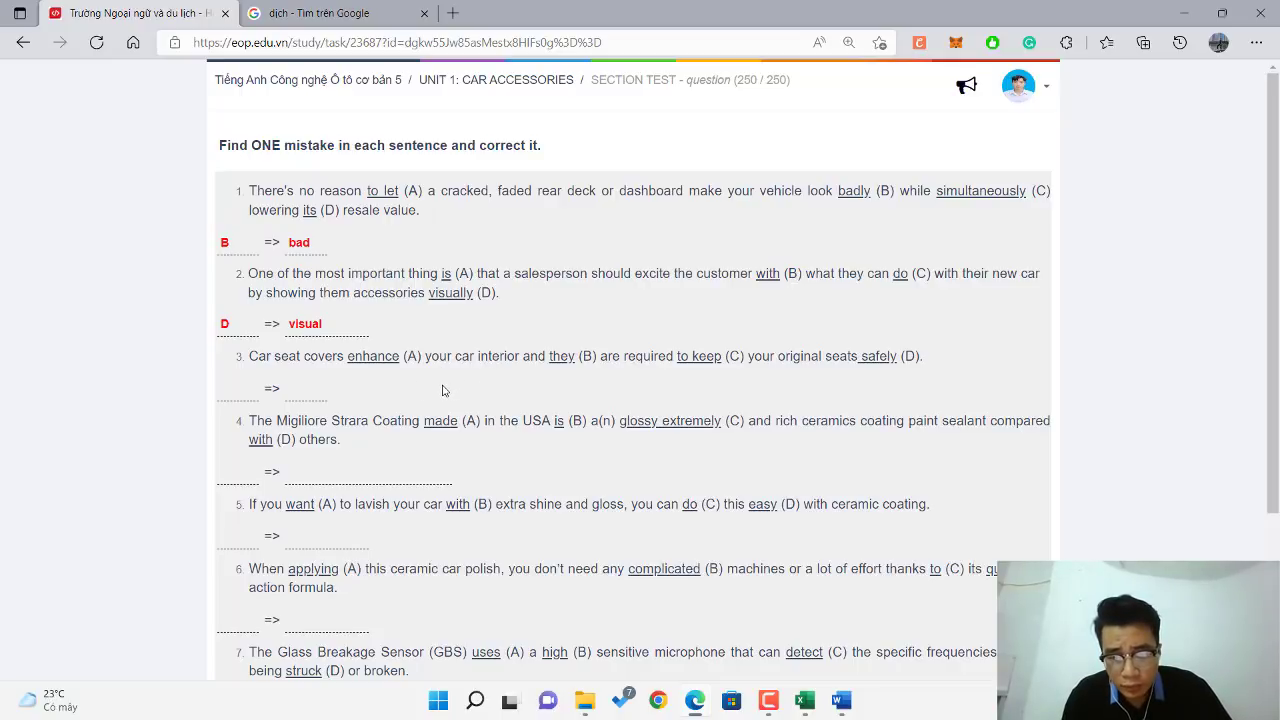
Mark d as the mistake in sentence 3 and enter "safe" as its correction.
left_click(237, 392)
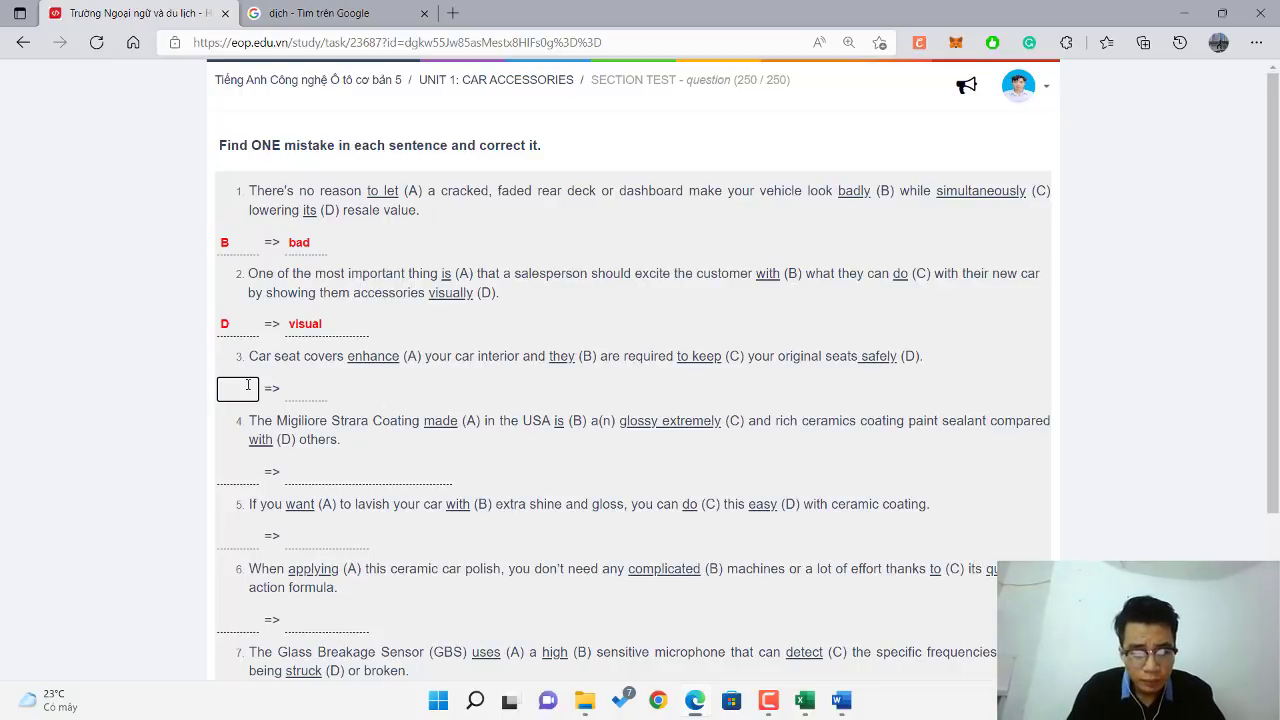
type("d")
key("Tab")
type("safe")
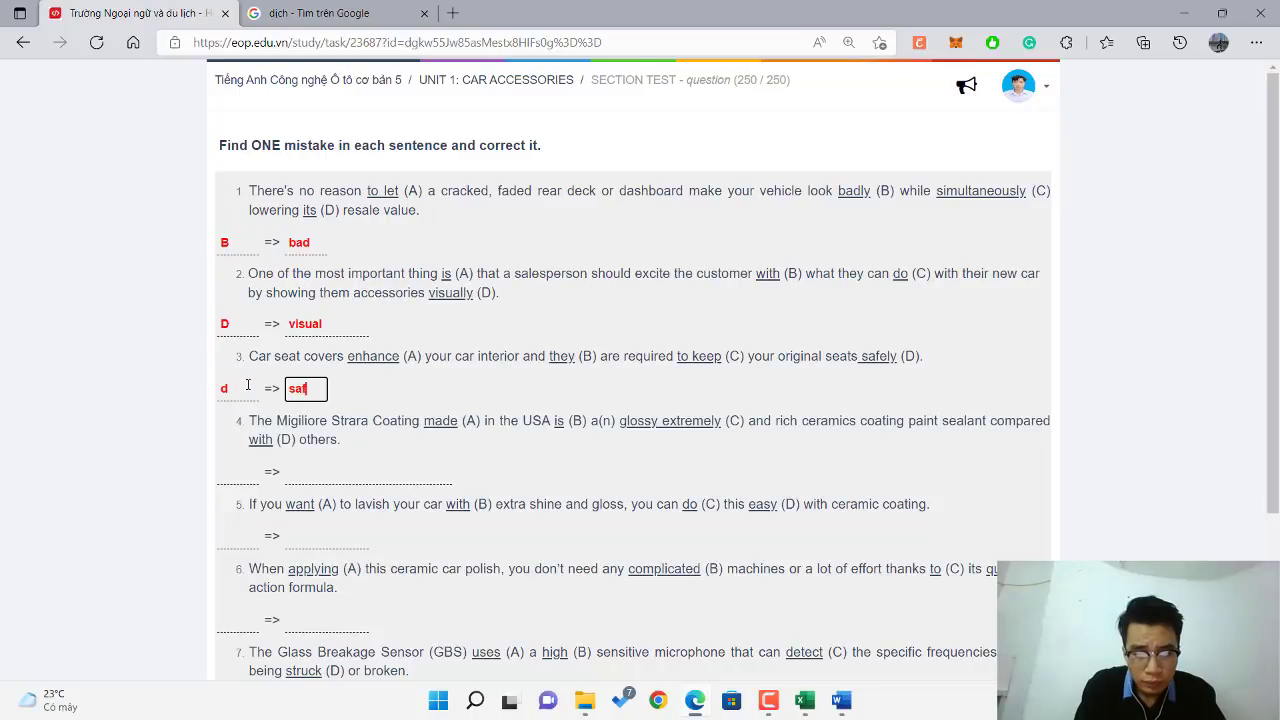
key("Tab")
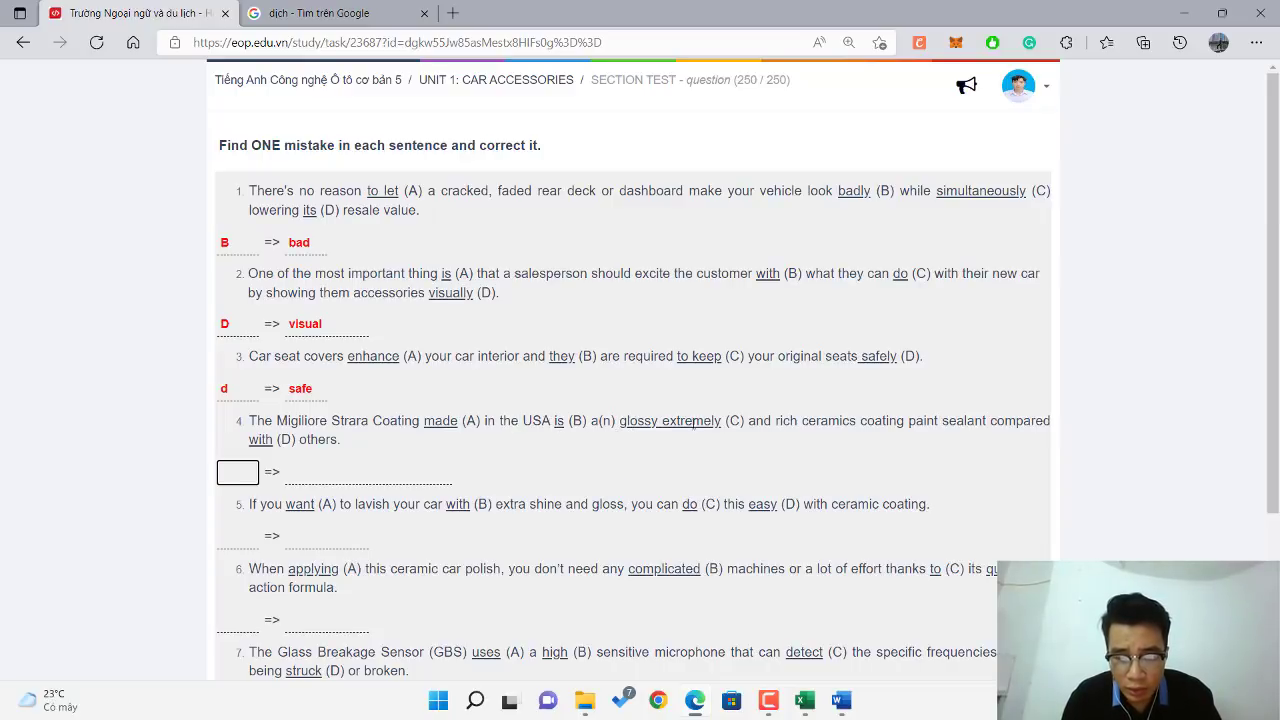
Translate the underlined phrase "glossy extremely" from sentence 4 into Vietnamese and return to the test.
left_click_drag(733, 420, 613, 421)
key("ctrl+c")
key("ctrl+Tab")
key("ctrl+v")
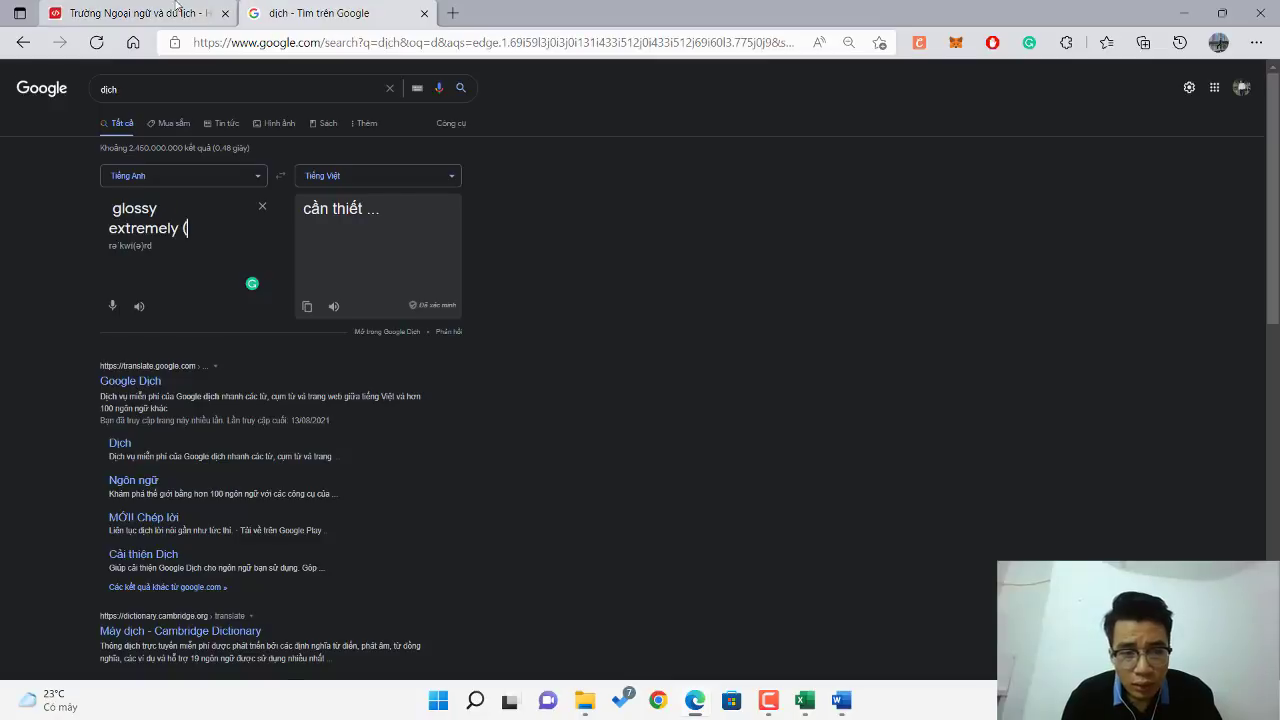
left_click(138, 12)
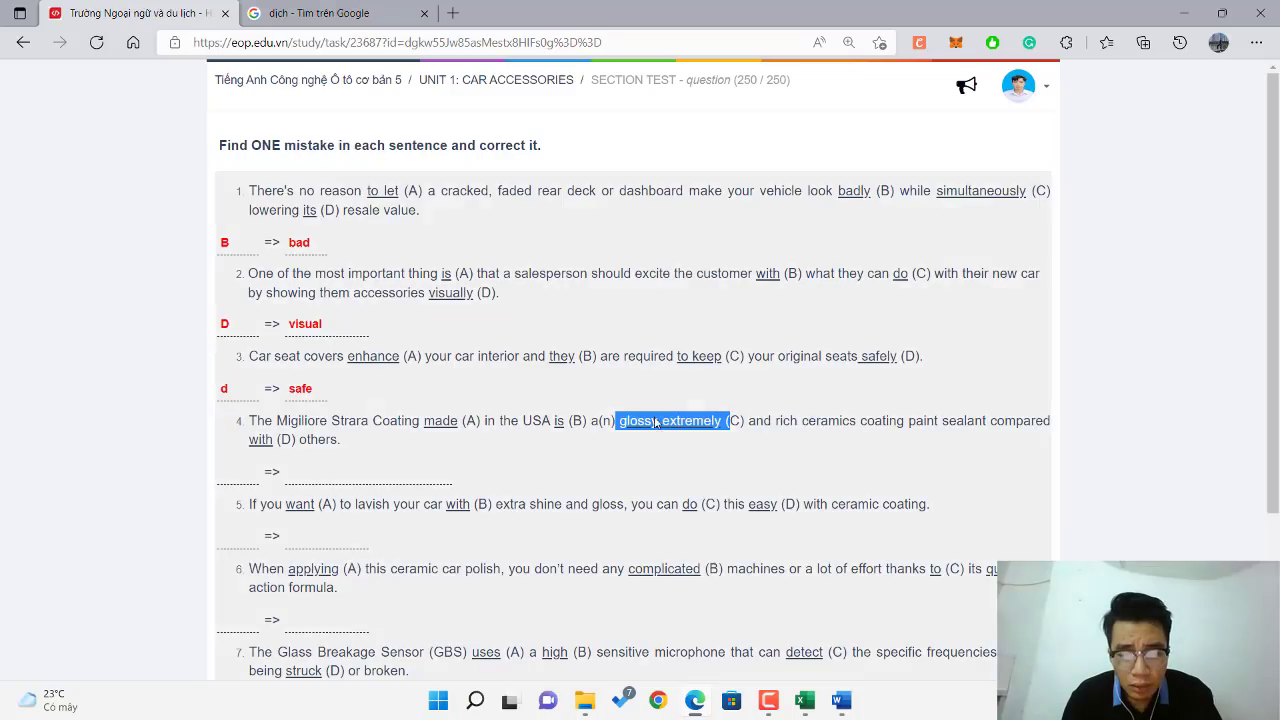
left_click(726, 424)
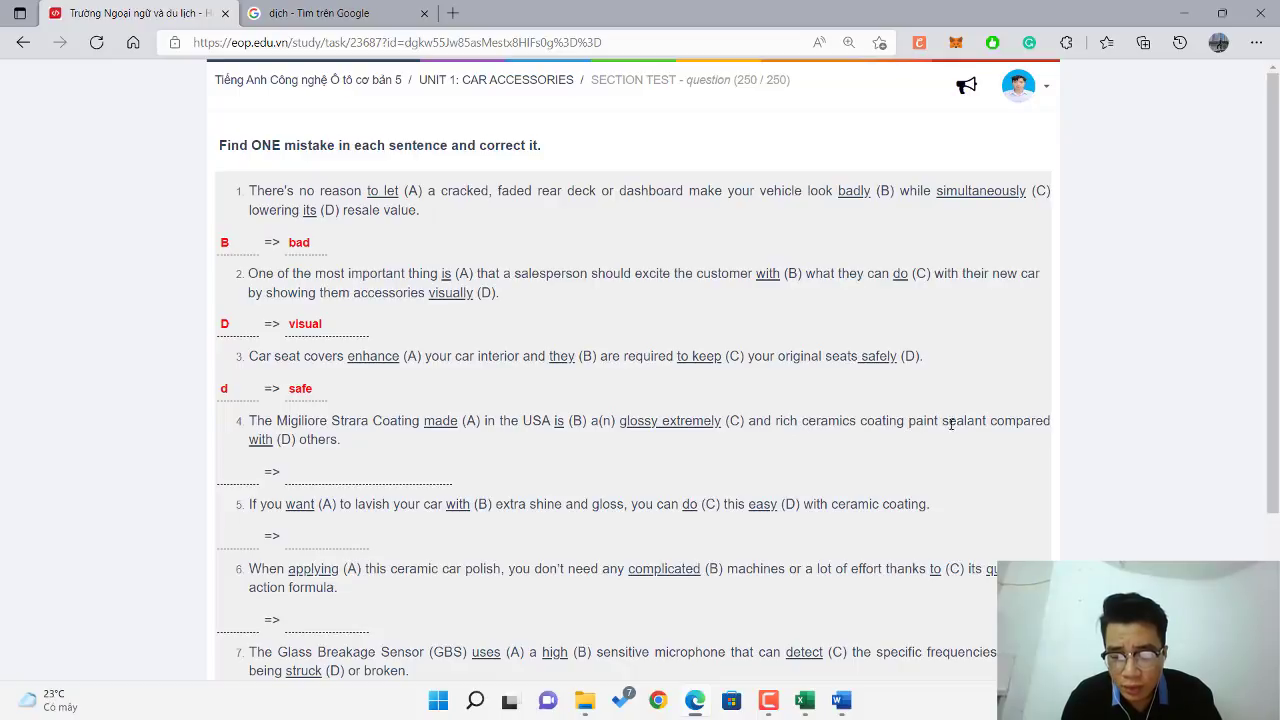
Look up the word "sealant" from sentence 4 in the English–Vietnamese translator.
double_click(968, 423)
key("ctrl+c")
left_click(318, 13)
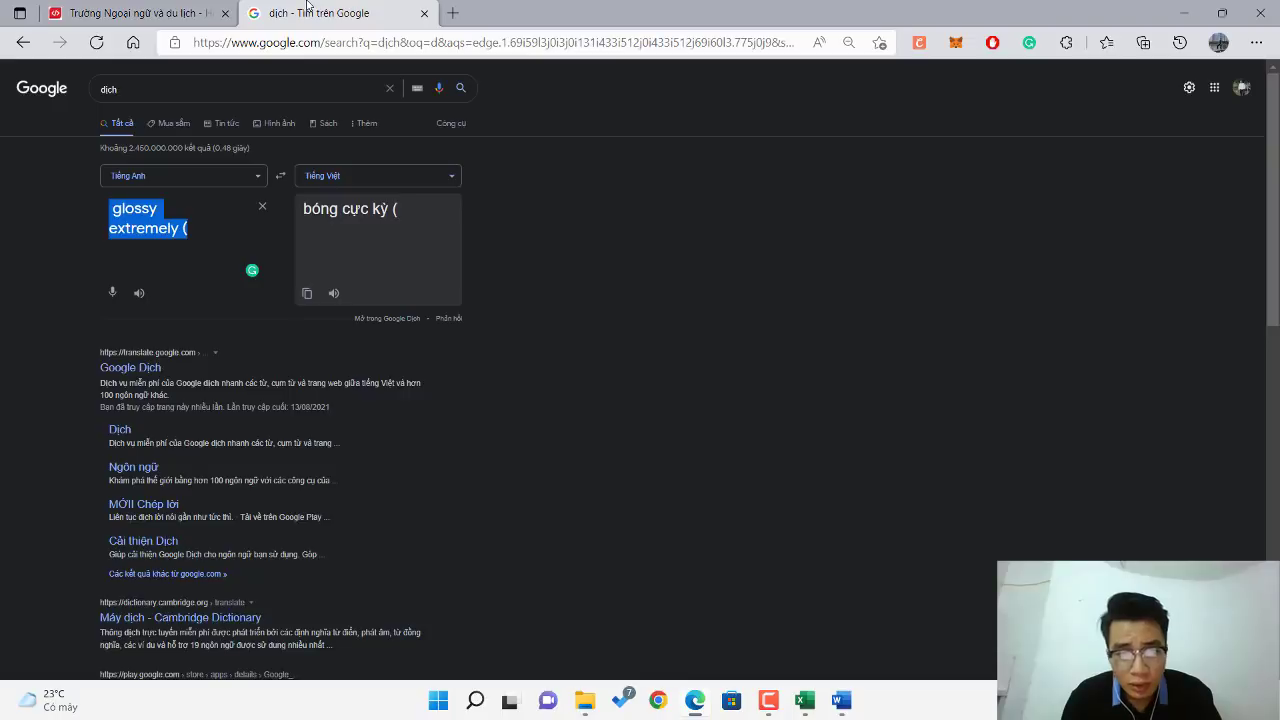
key("ctrl+v")
left_click(88, 8)
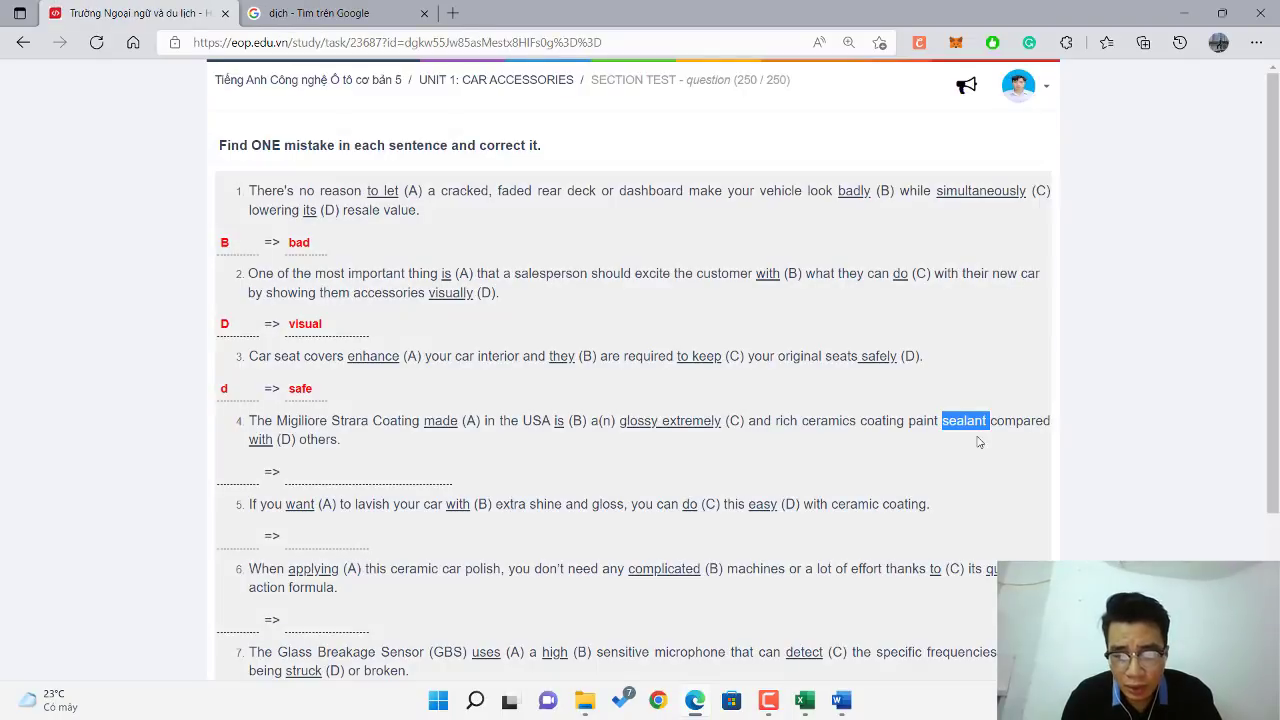
Translate the whole of sentence 4, about the Migiliore Strara Coating, into Vietnamese and return to the test.
left_click_drag(372, 443, 236, 423)
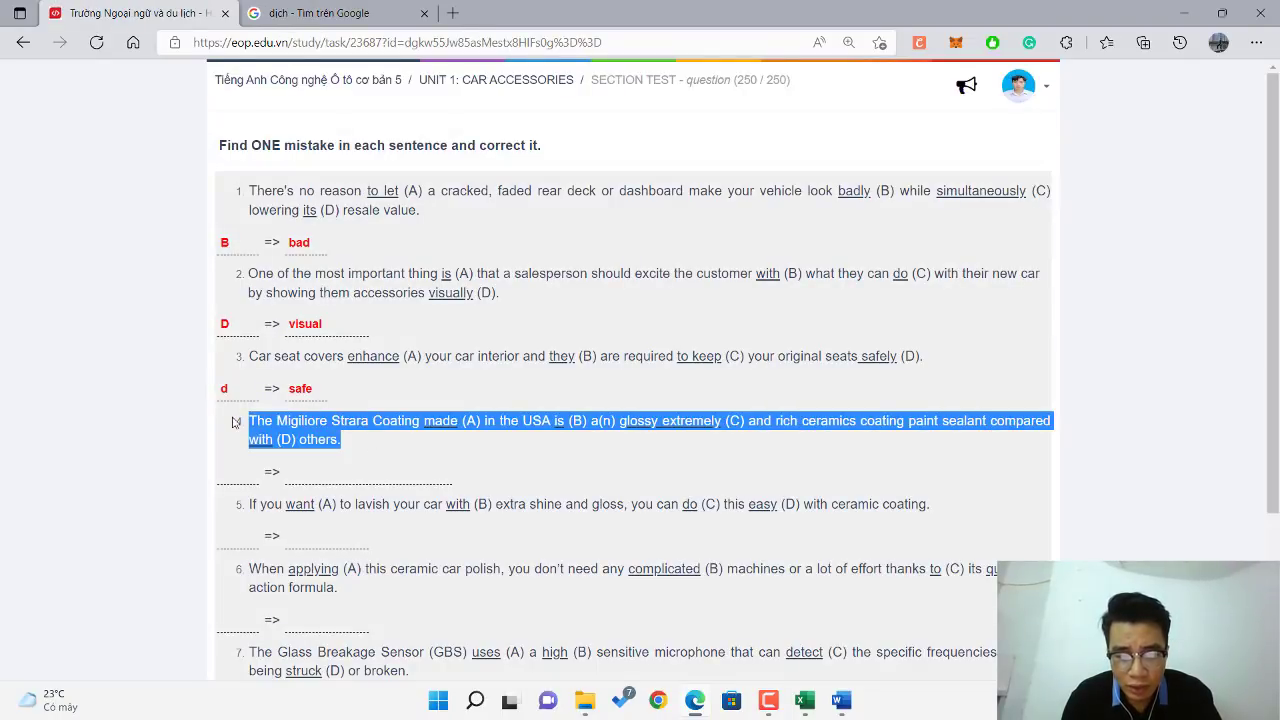
left_click(318, 13)
key("ctrl+v")
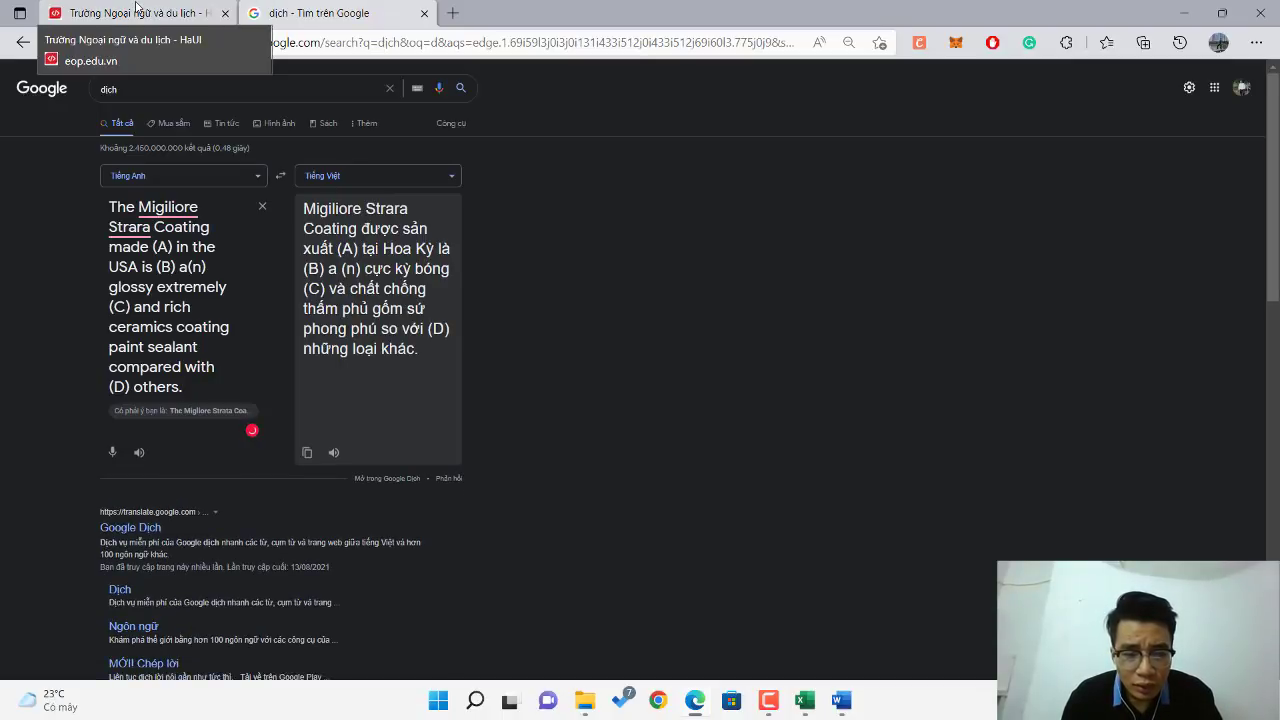
left_click(136, 12)
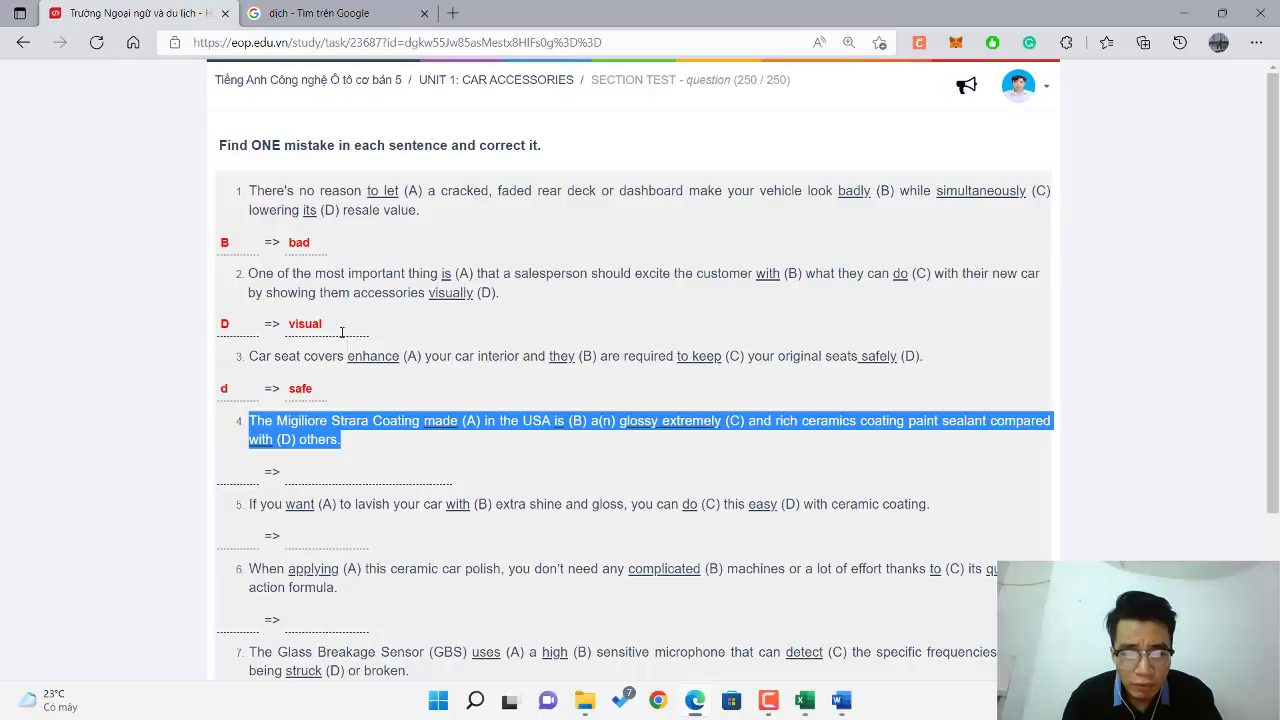
left_click(359, 500)
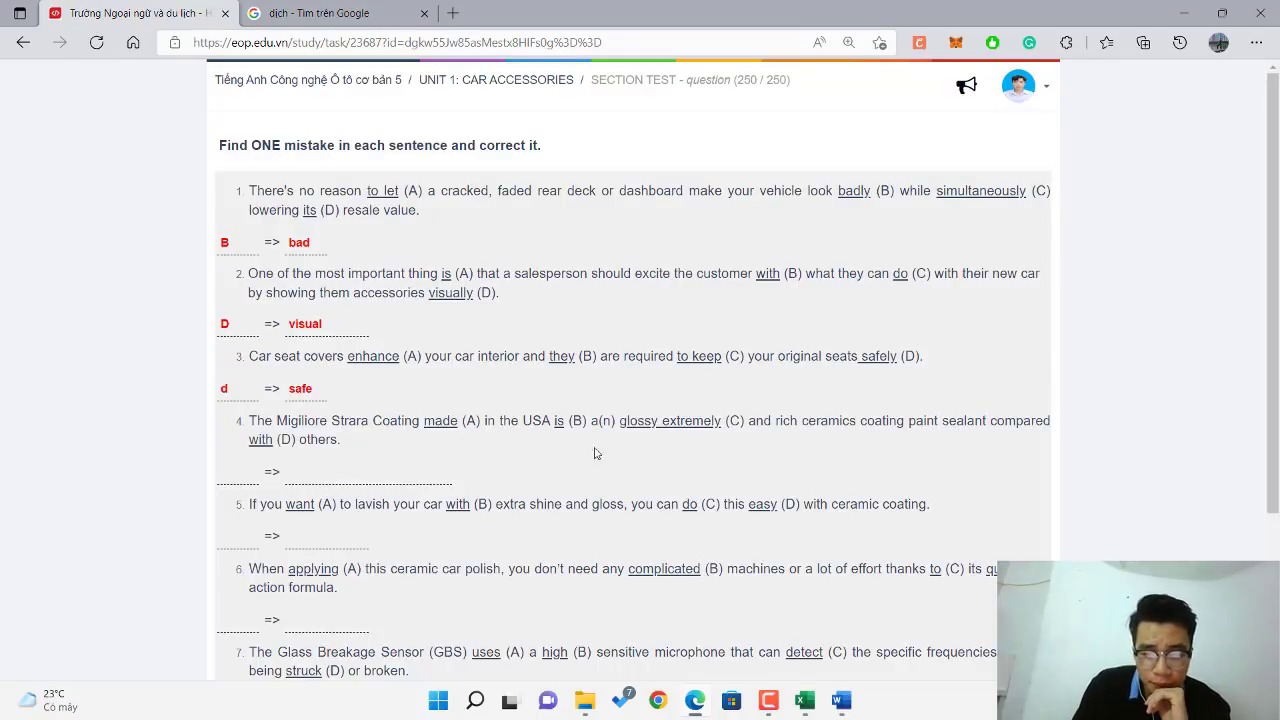
Mark C as the mistake in sentence 4 and enter "glossy extreme" as its correction.
left_click_drag(621, 424, 662, 424)
key("ctrl+c")
left_click(651, 446)
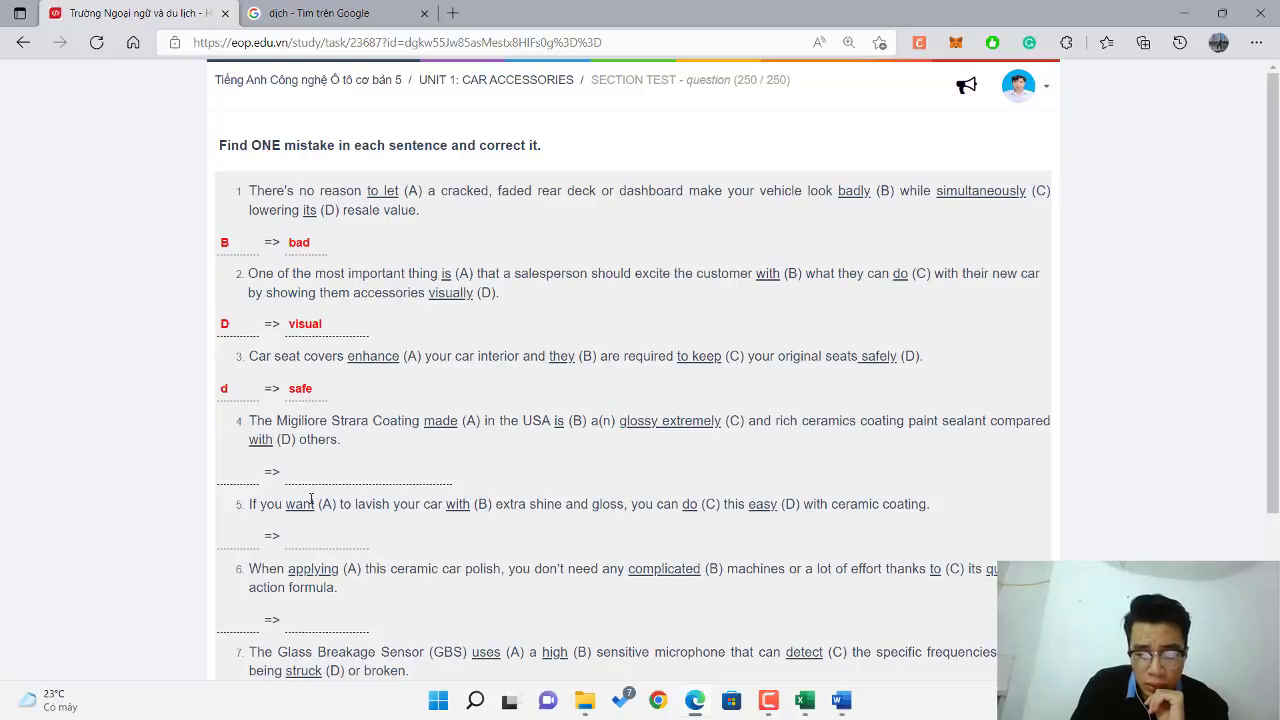
left_click(233, 476)
type("C")
key("Tab")
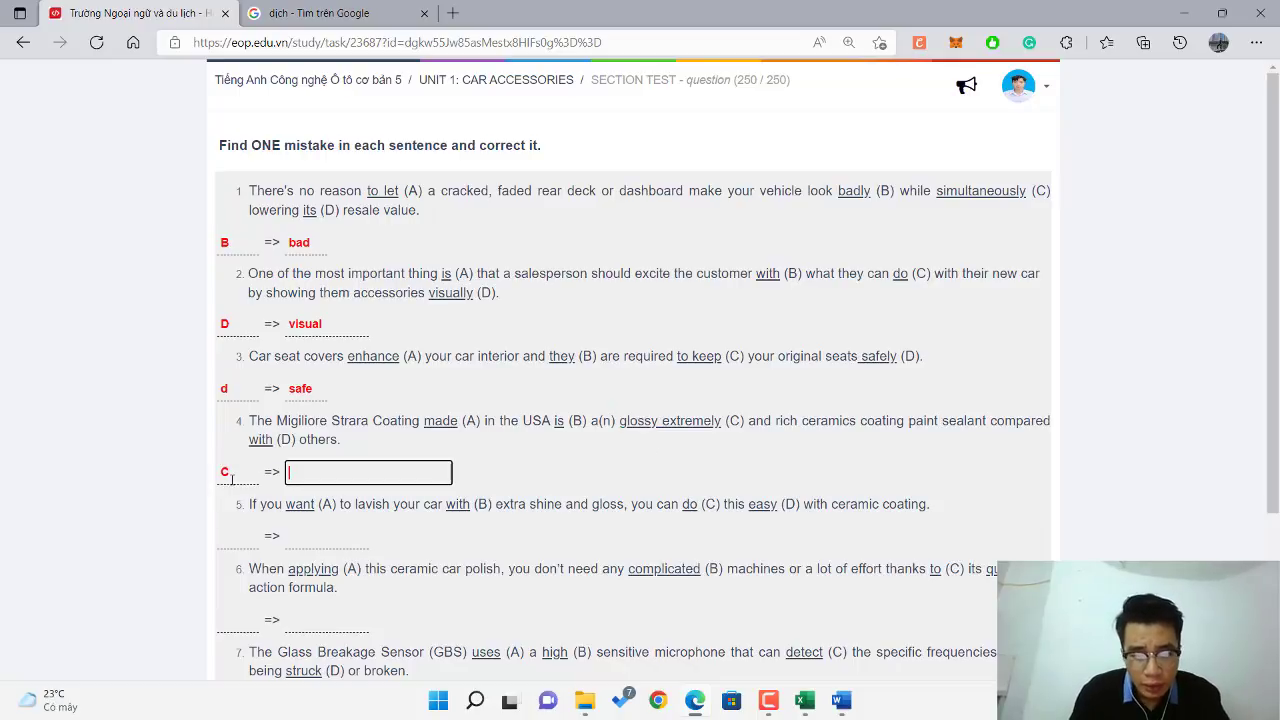
type("glos")
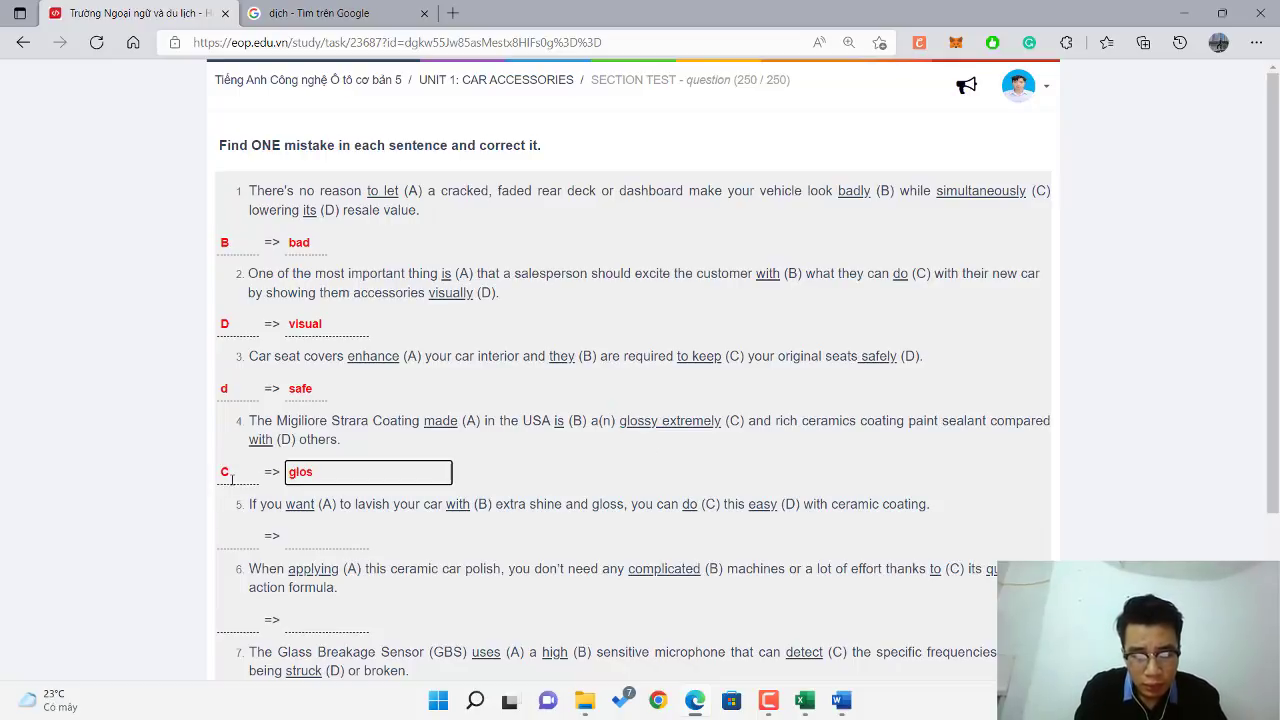
type("sy ex")
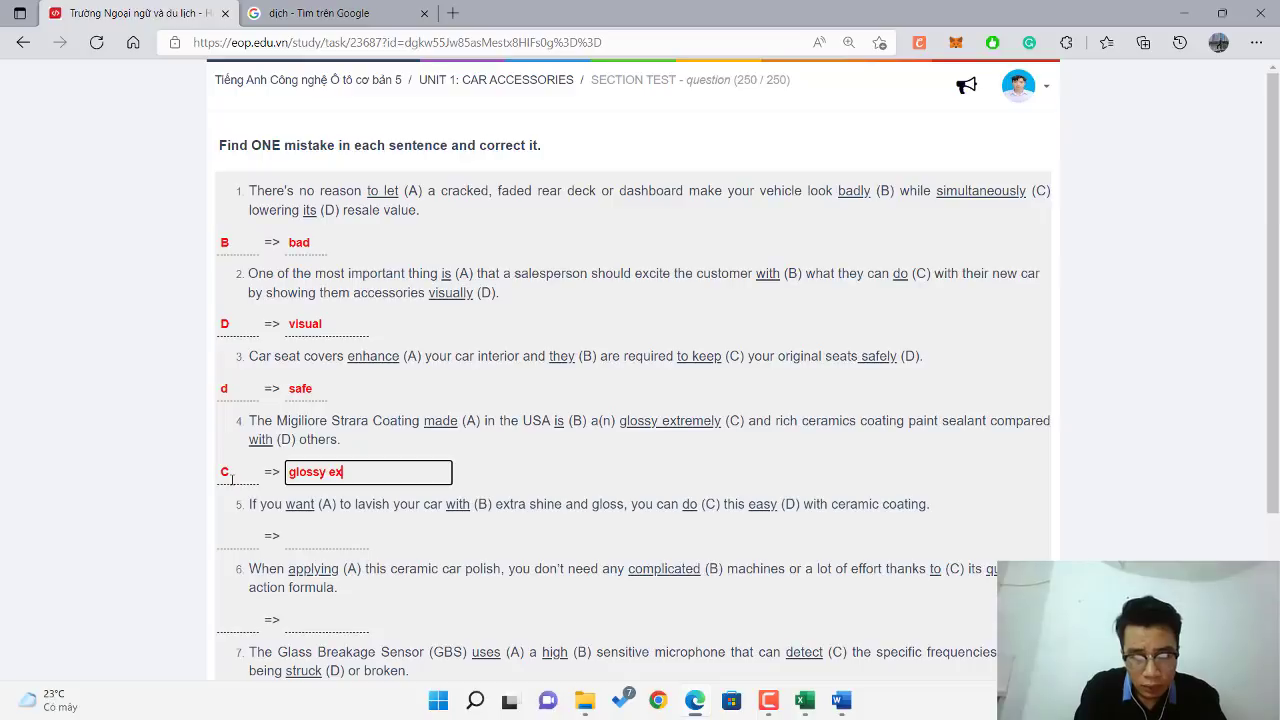
type("treme")
key("Tab")
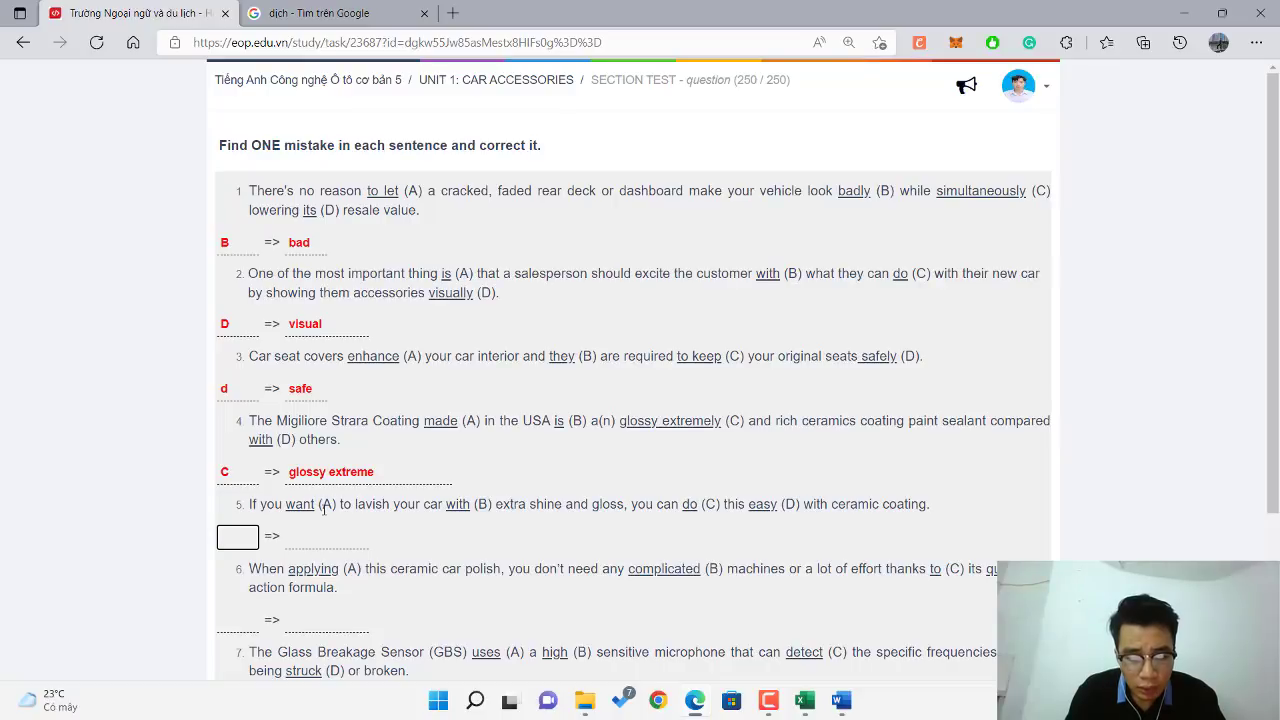
Look up the word "lavish" from sentence 5 in the English–Vietnamese translator.
double_click(376, 505)
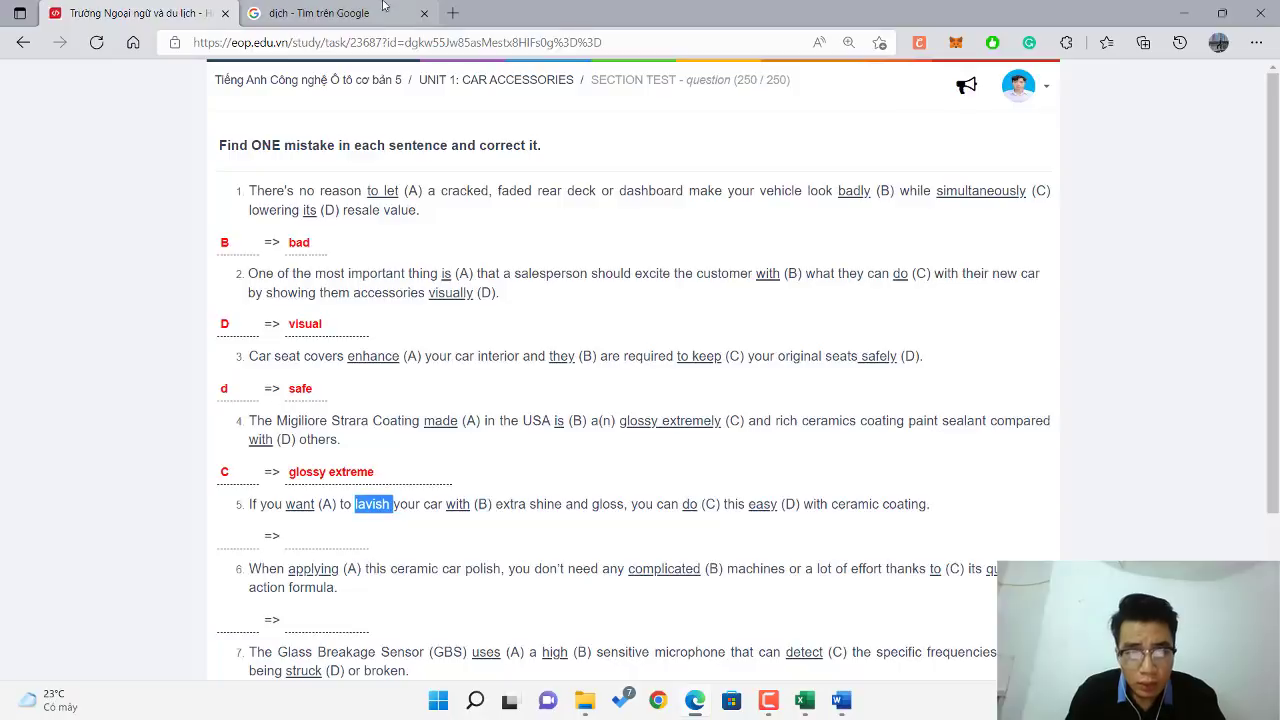
left_click(383, 13)
left_click(140, 13)
left_click(422, 504)
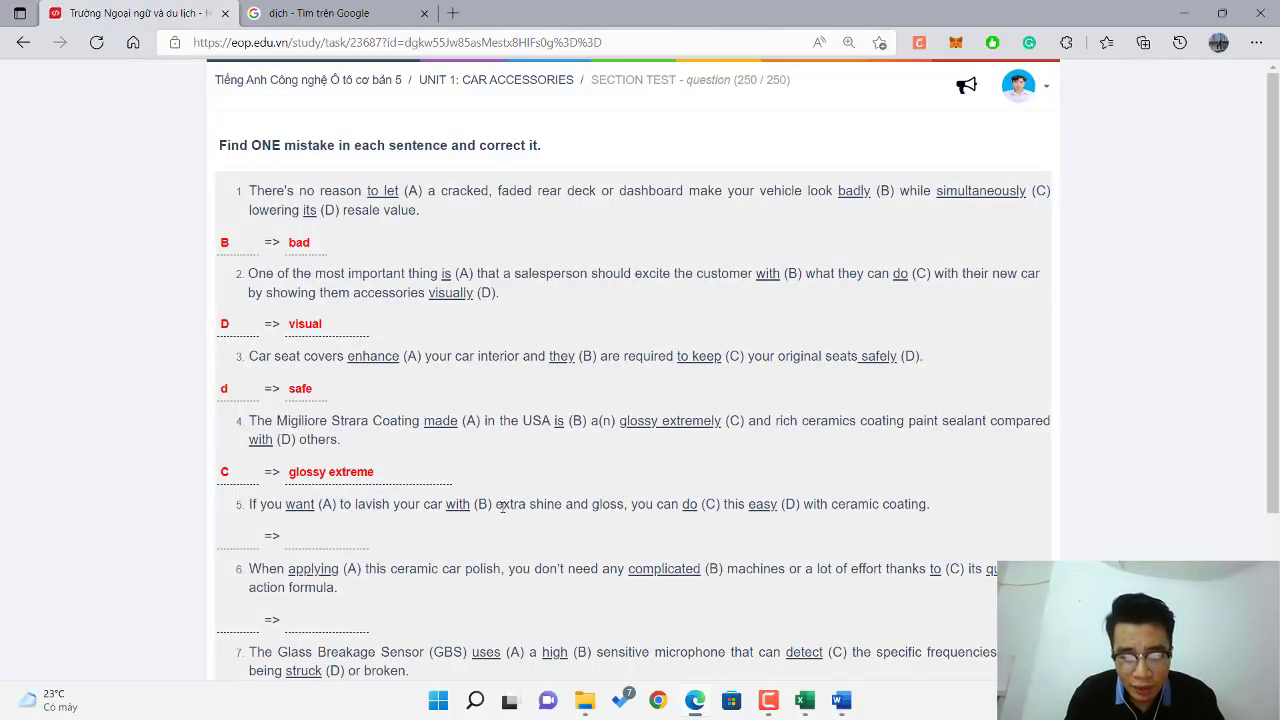
Translate the words "gloss" and "shine" from sentence 5 into Vietnamese and return to that sentence's answer blank.
double_click(607, 504)
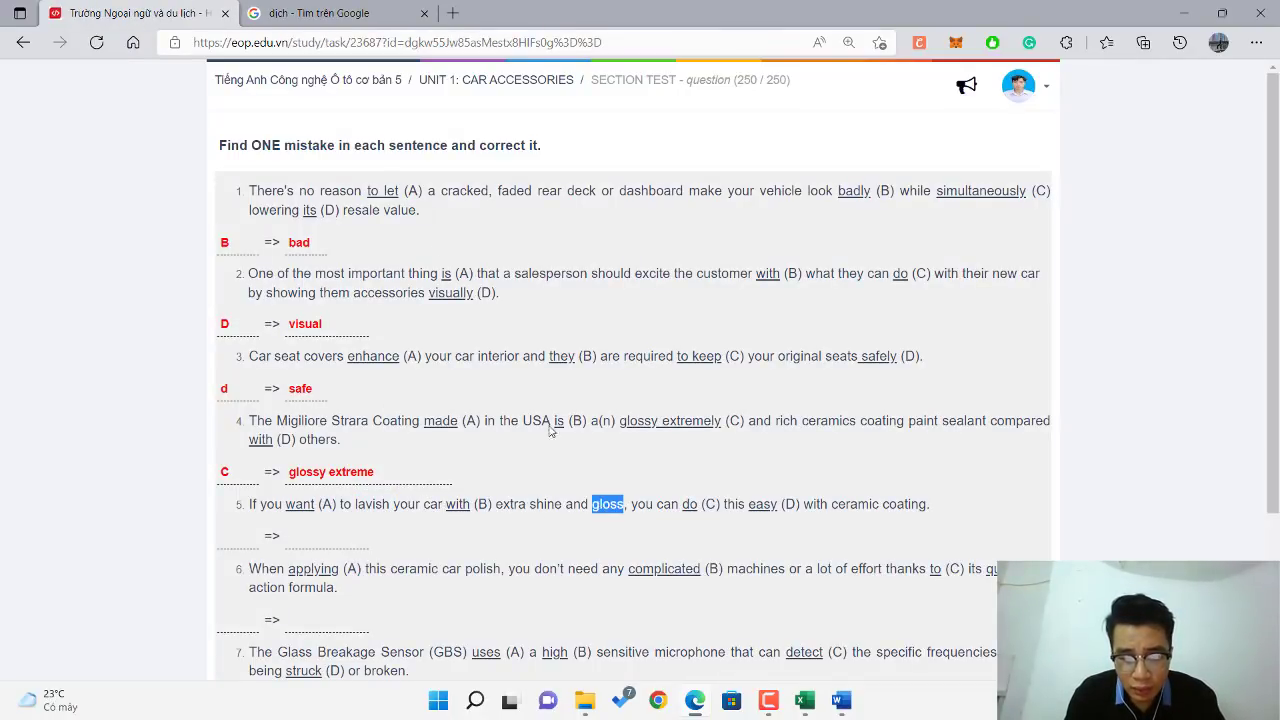
left_click(320, 13)
key("ctrl+v")
left_click(140, 13)
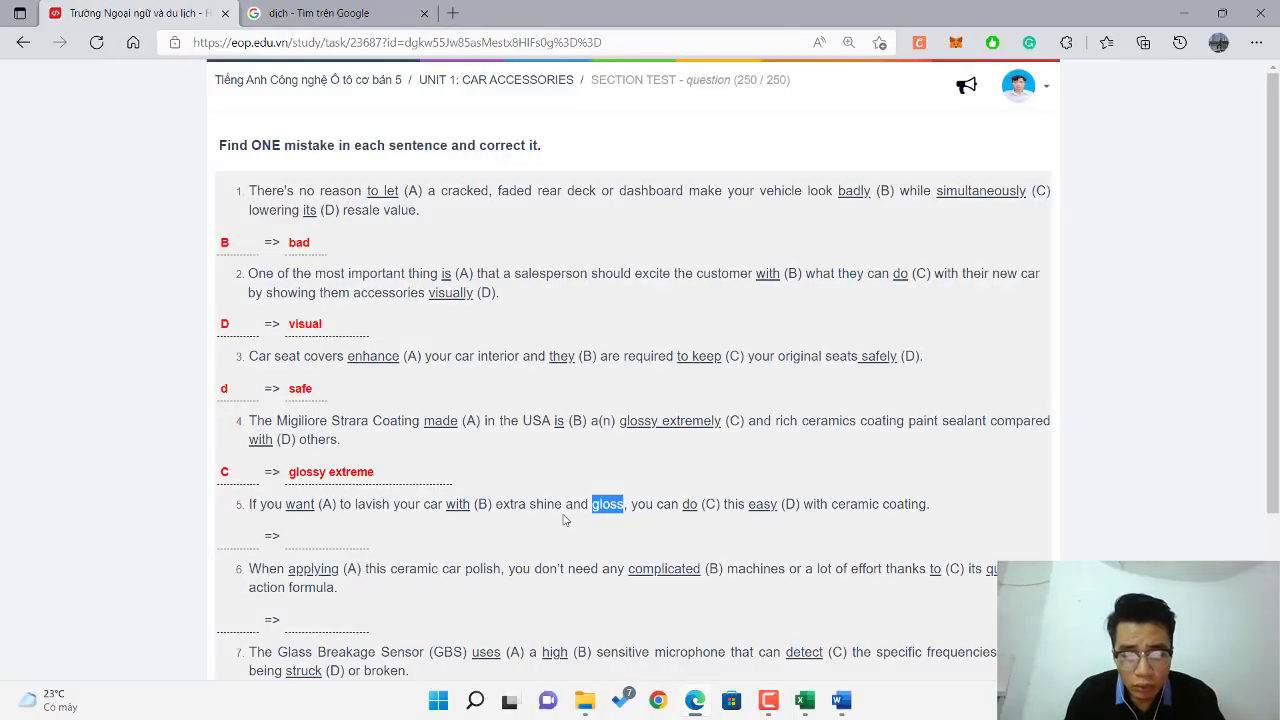
double_click(546, 504)
key("ctrl+c")
left_click(385, 8)
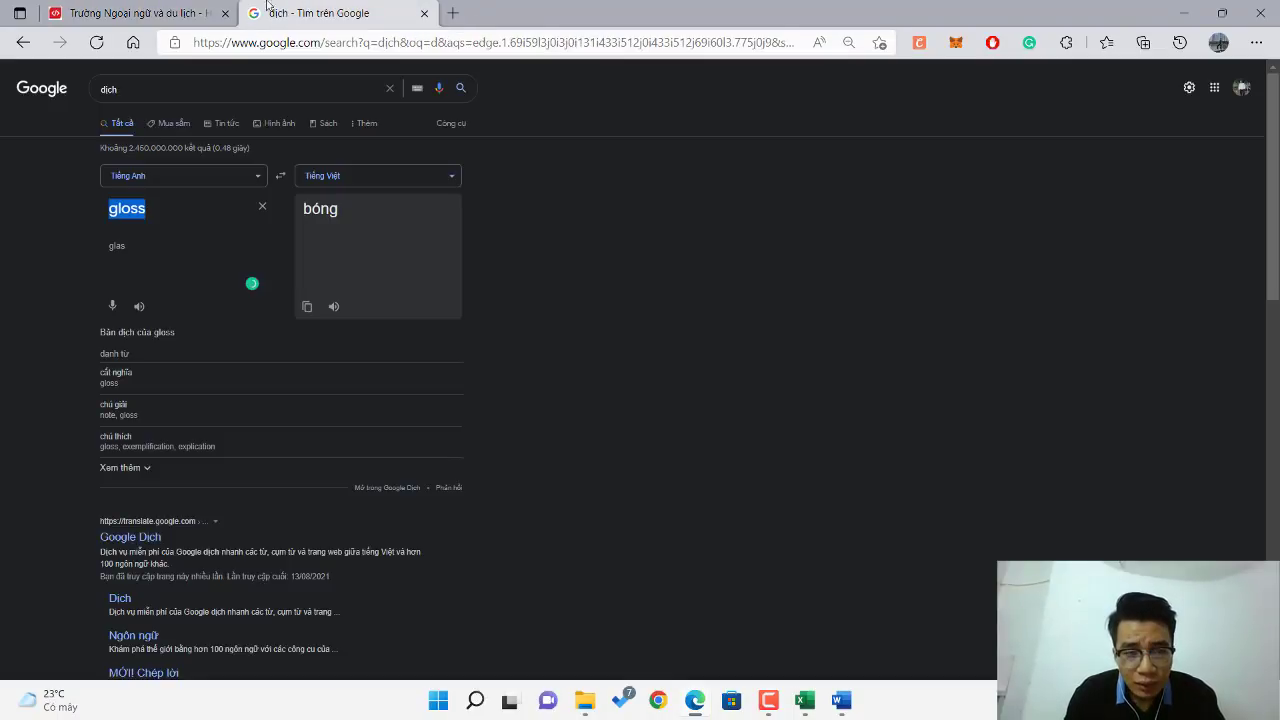
key("ctrl+v")
left_click(140, 13)
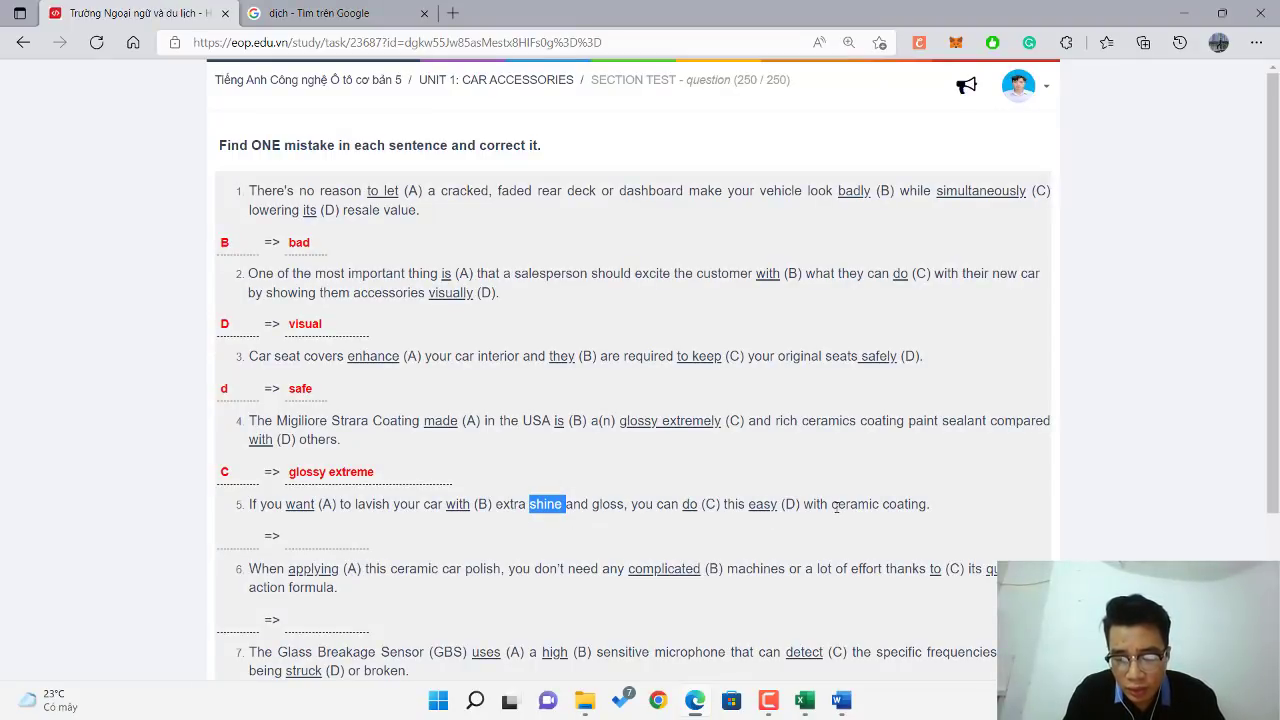
left_click(237, 537)
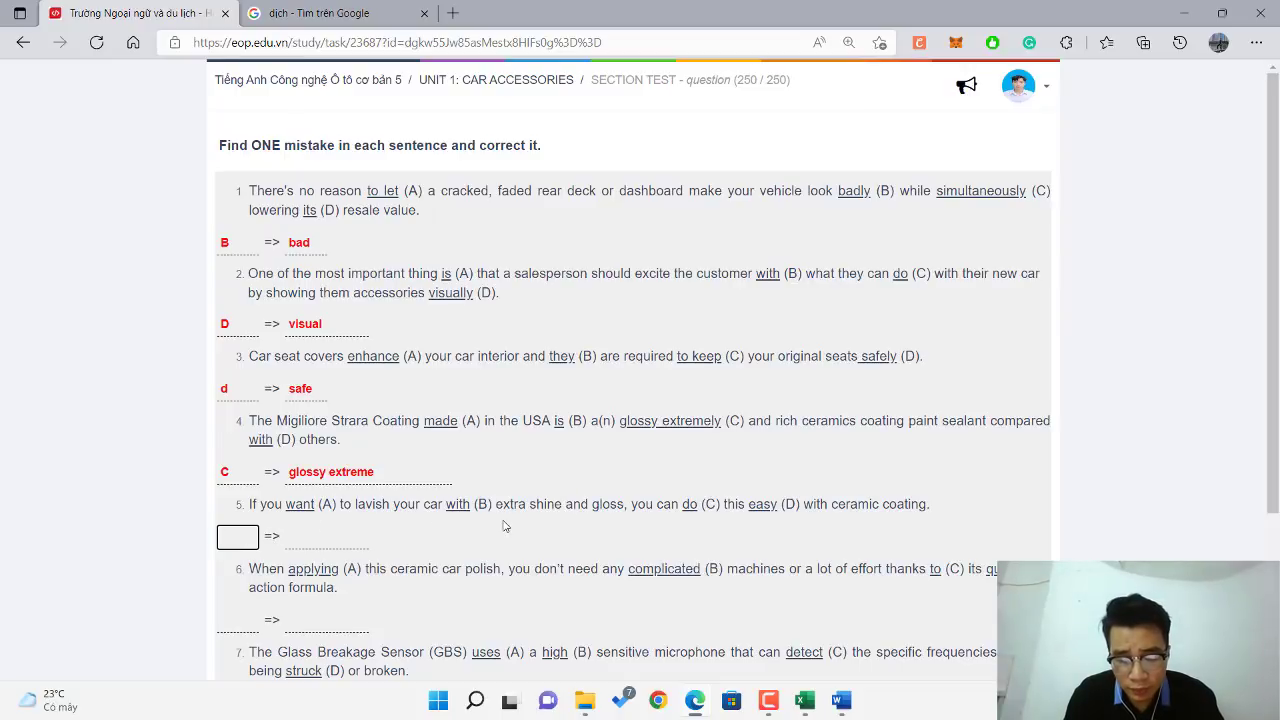
Mark D as the mistake in sentence 5 and enter "easily" as its correction.
type("D")
key("Tab")
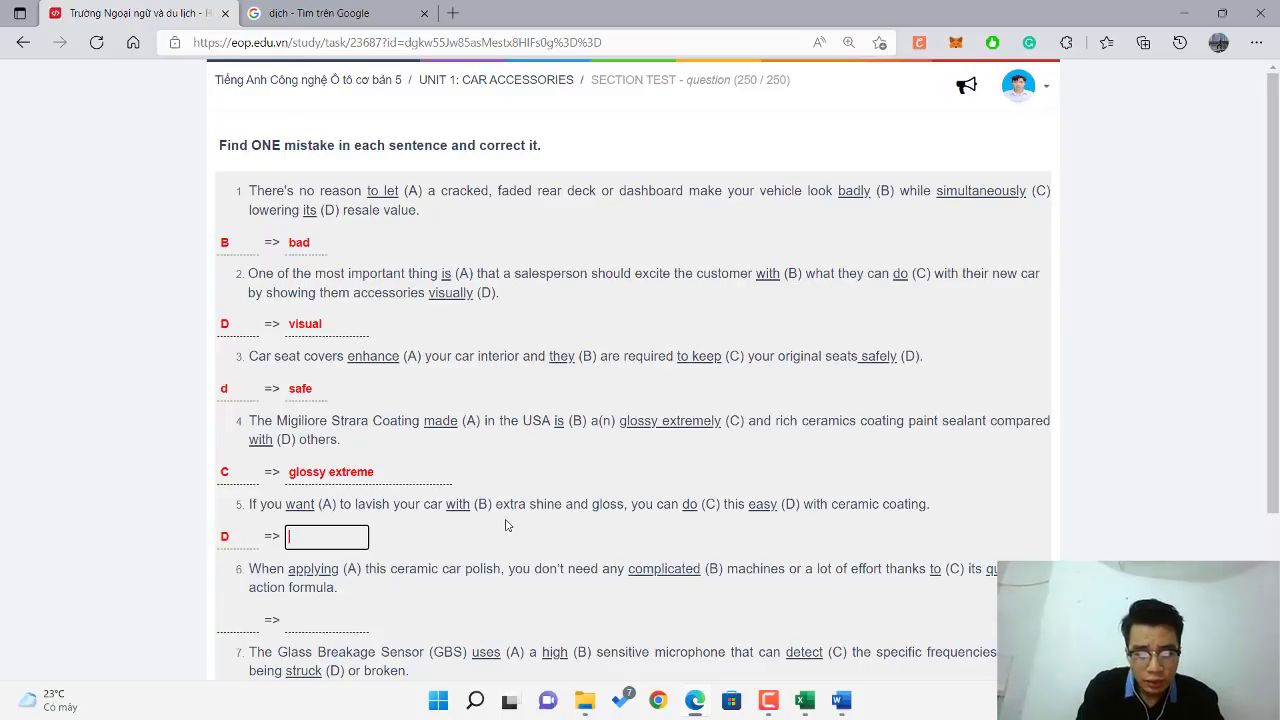
type("easily")
key("Tab")
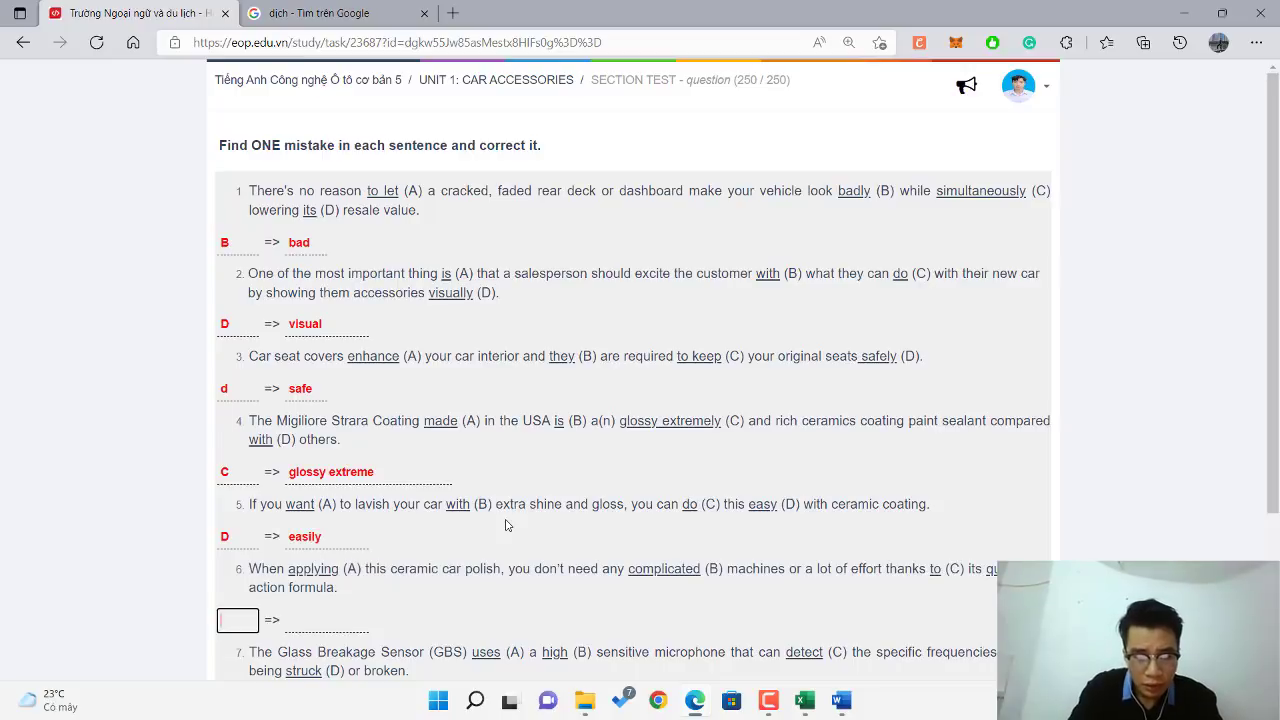
Look up the word "polish" from sentence 6 in the English–Vietnamese translator and return to the test.
scroll(340, 525, "down", 1)
scroll(340, 525, "down", 2)
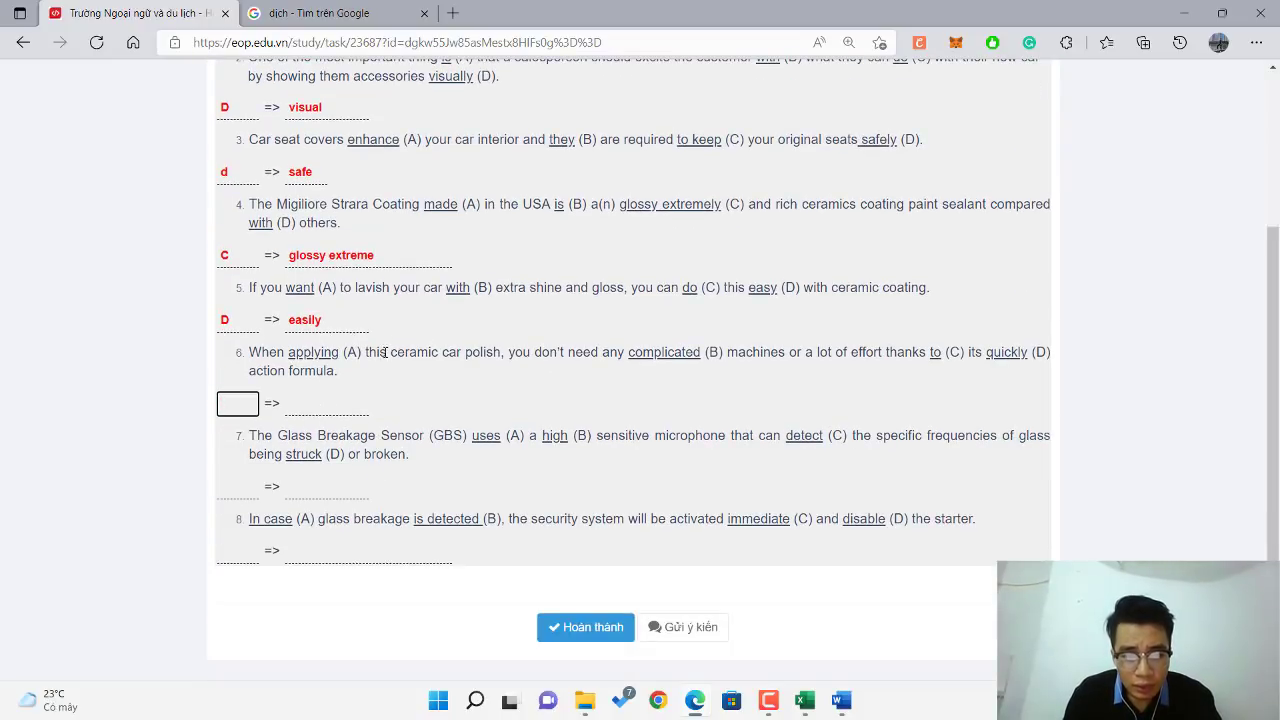
double_click(468, 354)
key("ctrl+c")
key("ctrl+Tab")
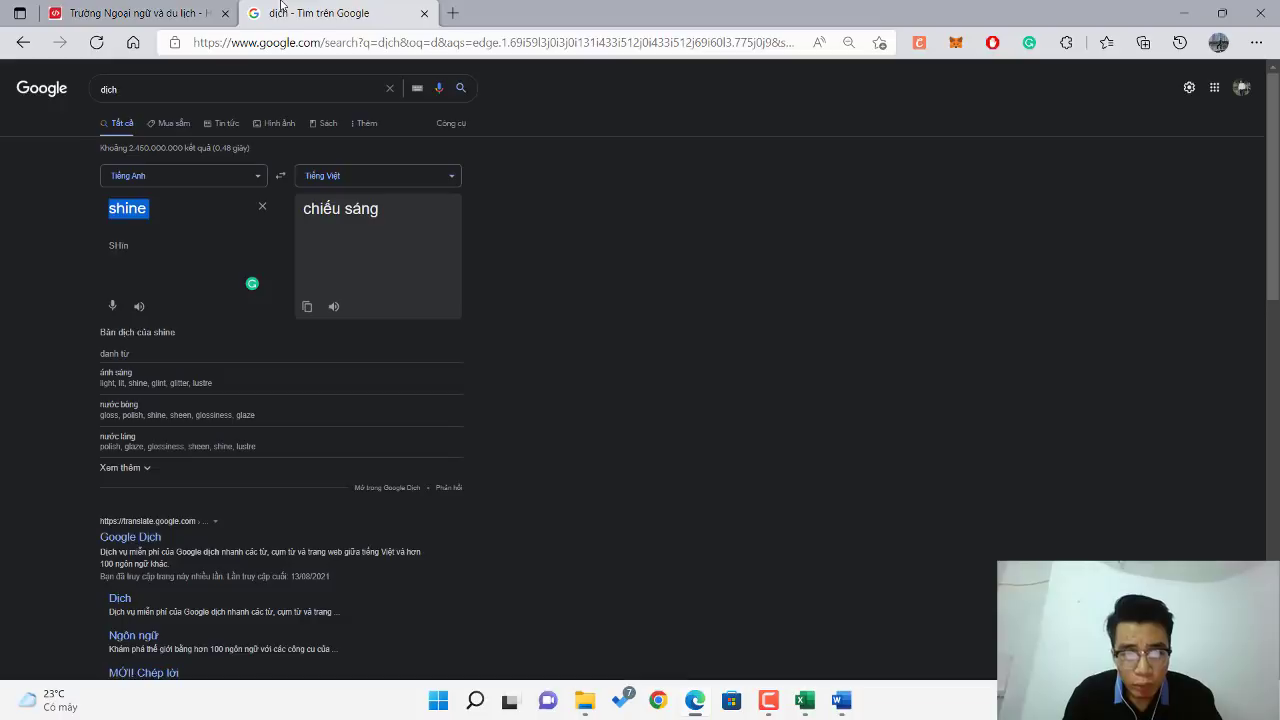
key("ctrl+v")
key("ctrl+Tab")
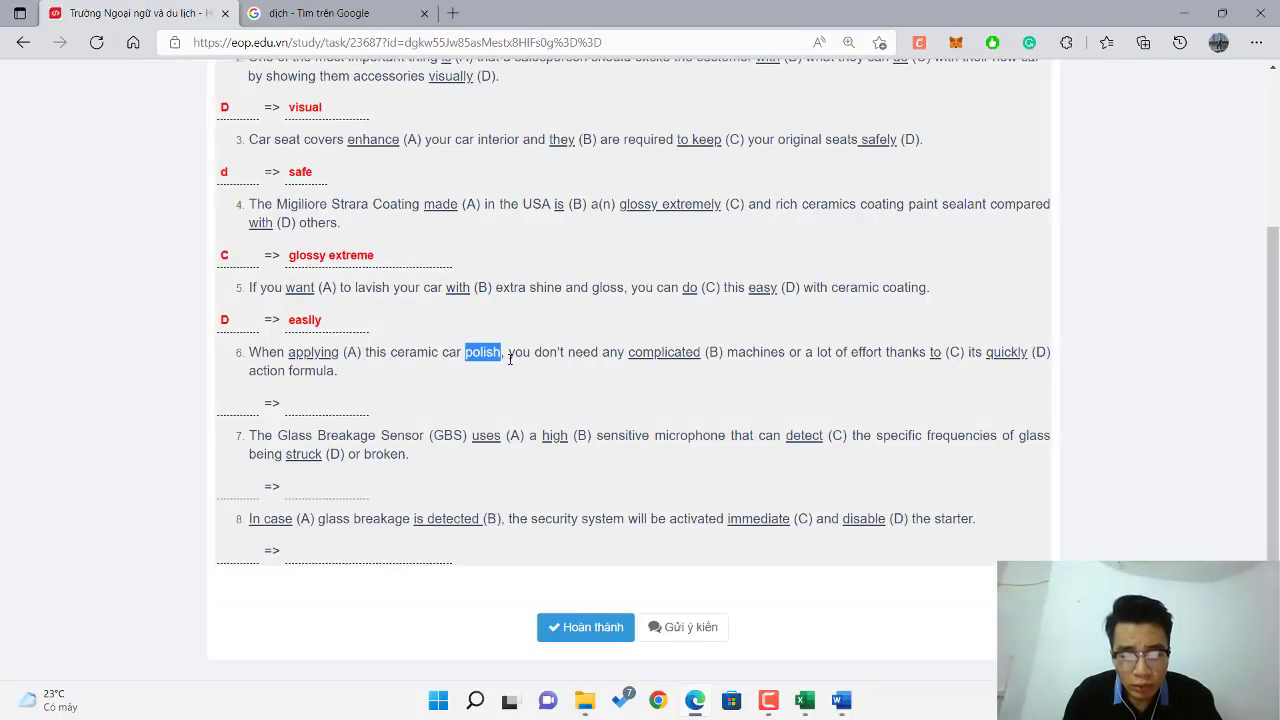
left_click(500, 353)
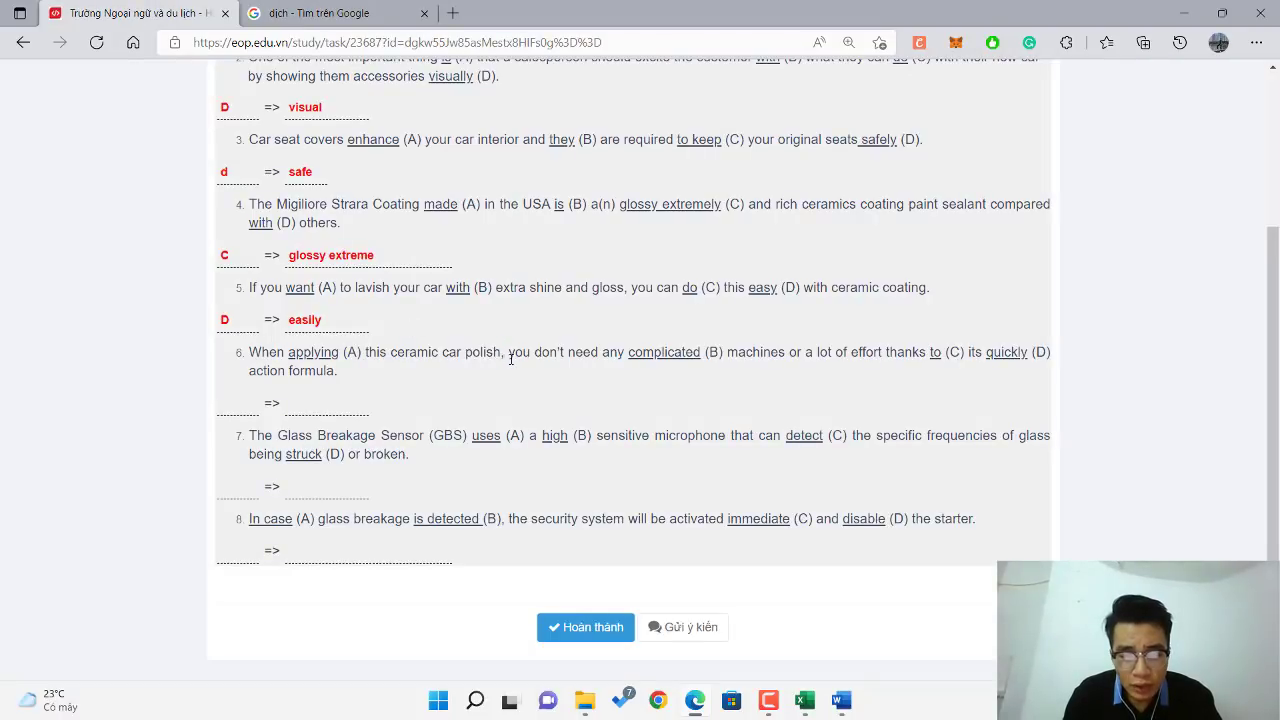
Look up the word "complicated" from sentence 6 in the translator and return to the test.
double_click(664, 352)
left_click(341, 12)
key("ctrl+v")
key("ctrl+Tab")
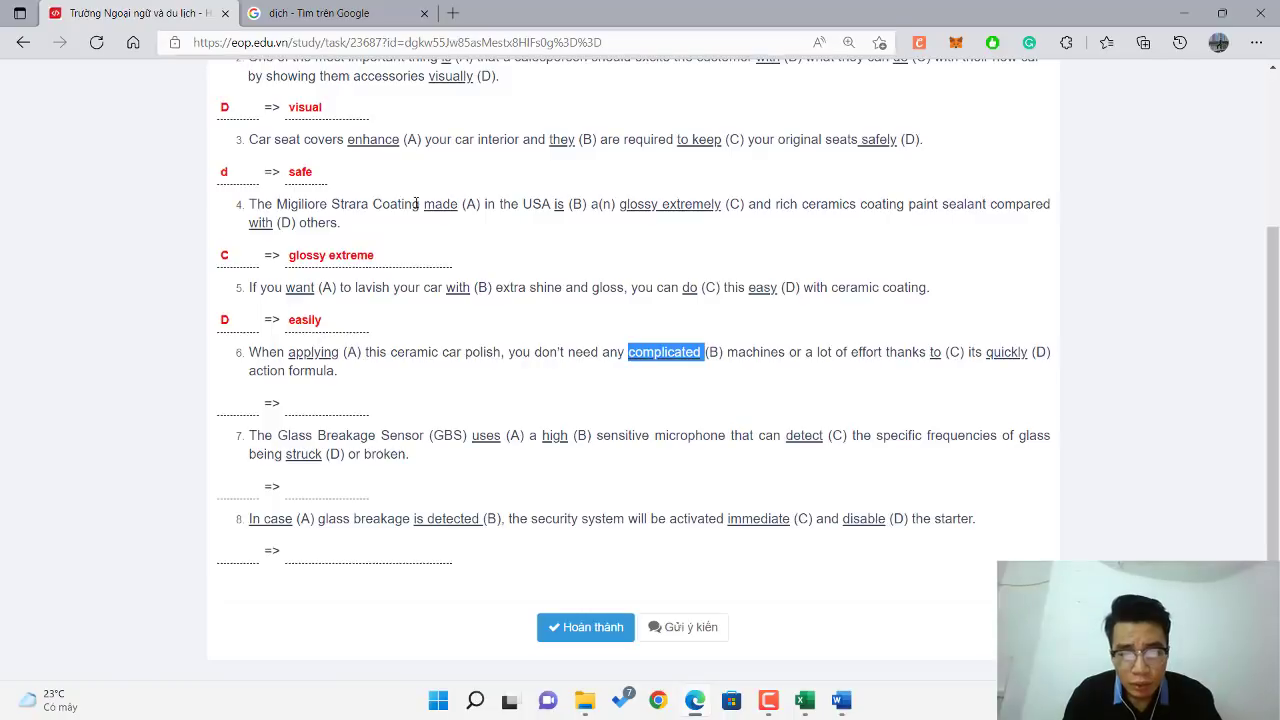
left_click(658, 346)
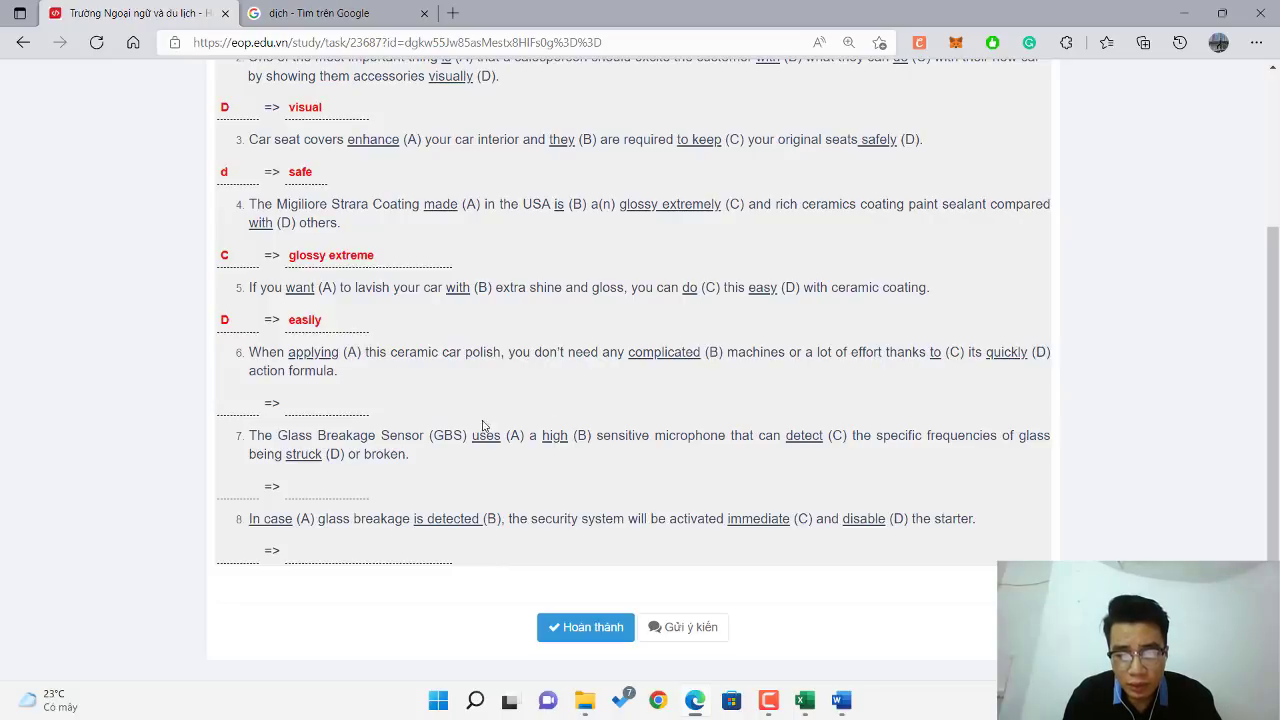
Translate the whole of sentence 6, about the ceramic car polish, into Vietnamese and reread it in the test.
left_click_drag(355, 376, 195, 357)
key("ctrl+c")
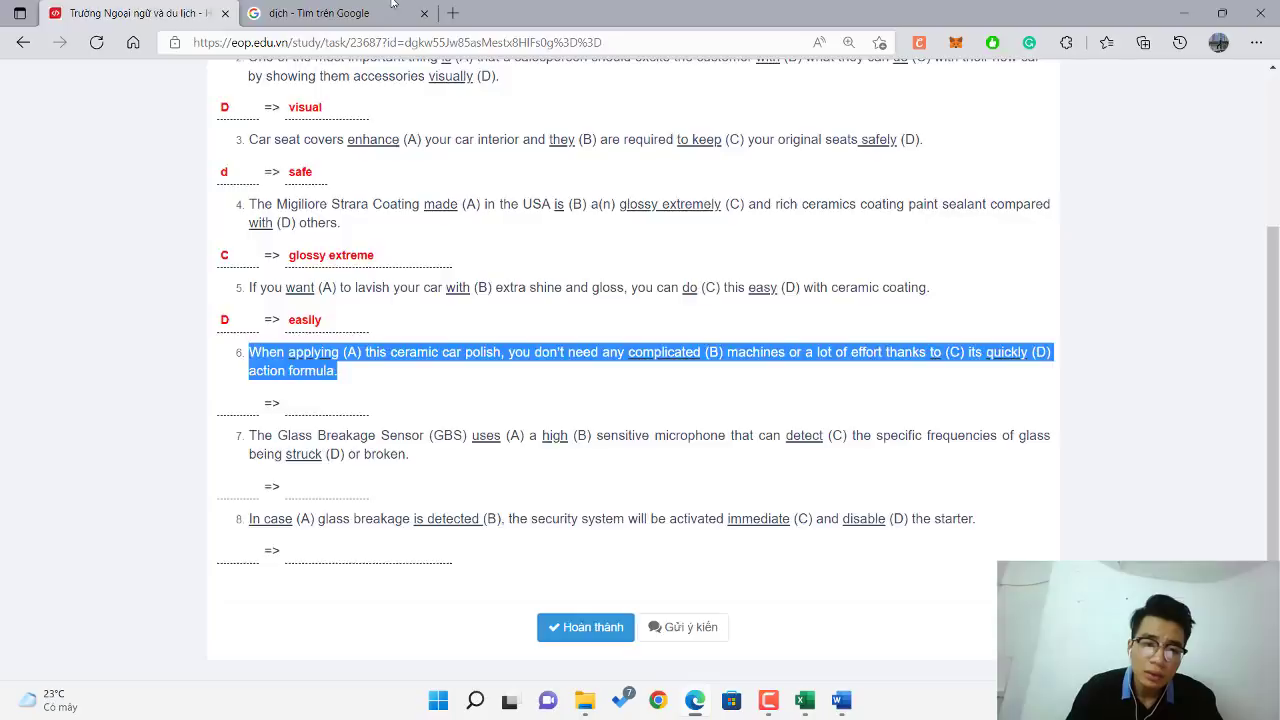
left_click(395, 10)
key("ctrl+v")
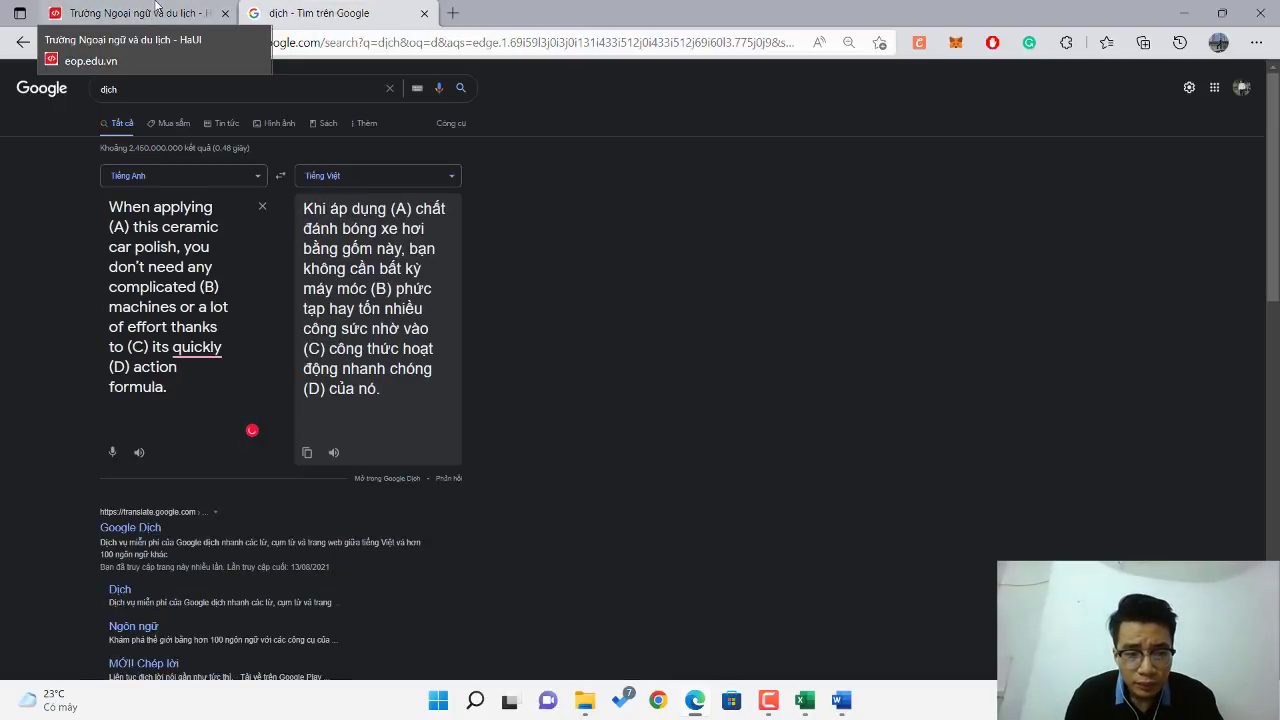
left_click(155, 8)
left_click(346, 352)
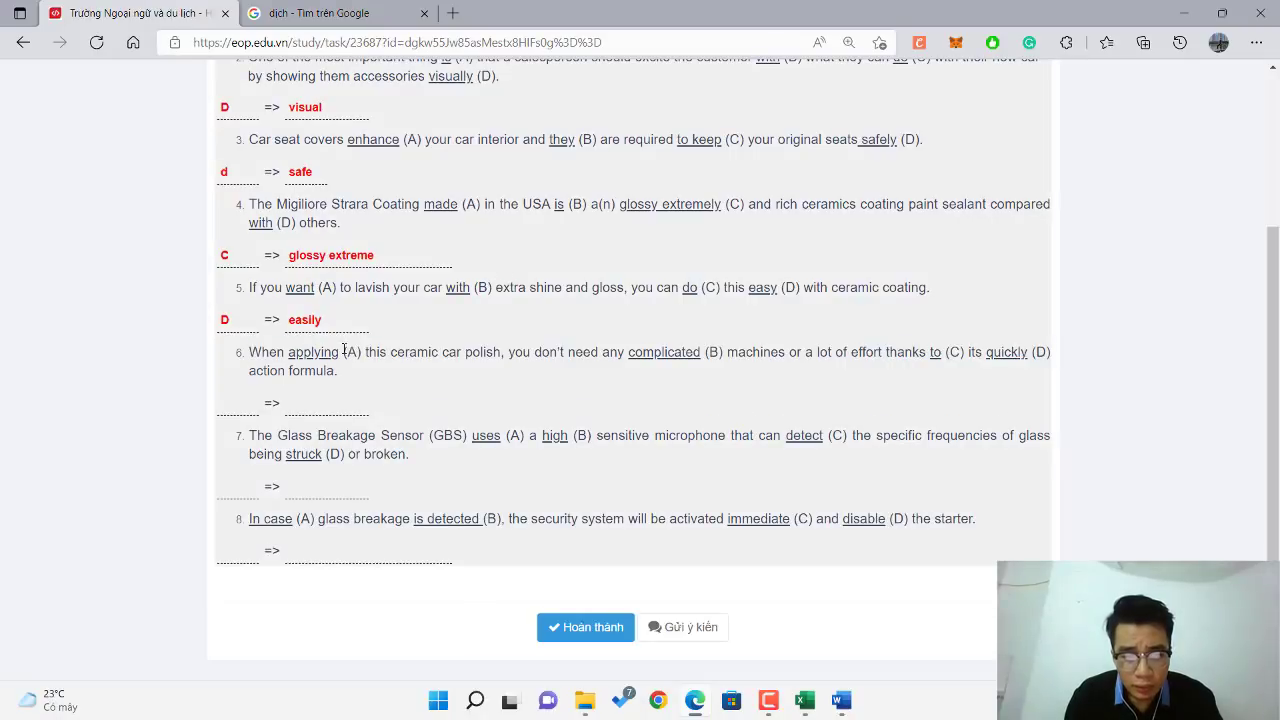
left_click_drag(364, 352, 643, 371)
left_click(455, 373)
left_click(701, 373)
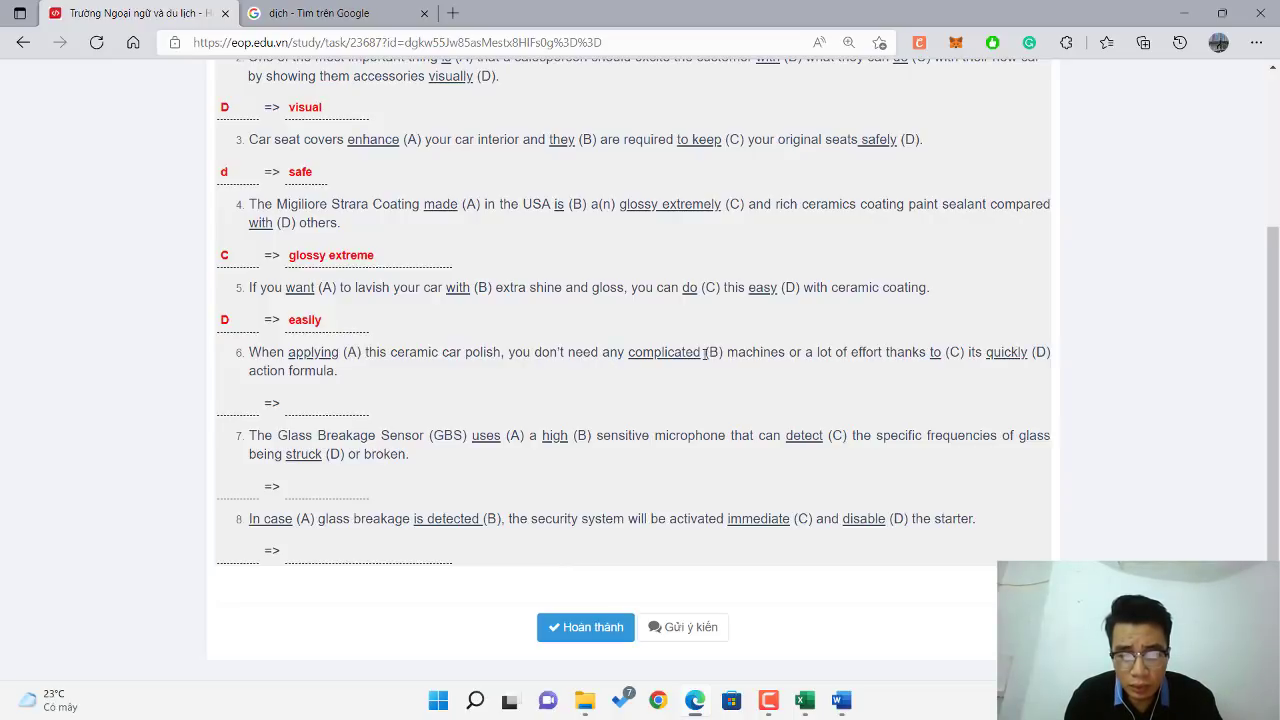
Mark B as the mistake in sentence 6 and enter "complicate" as its correction.
double_click(700, 352)
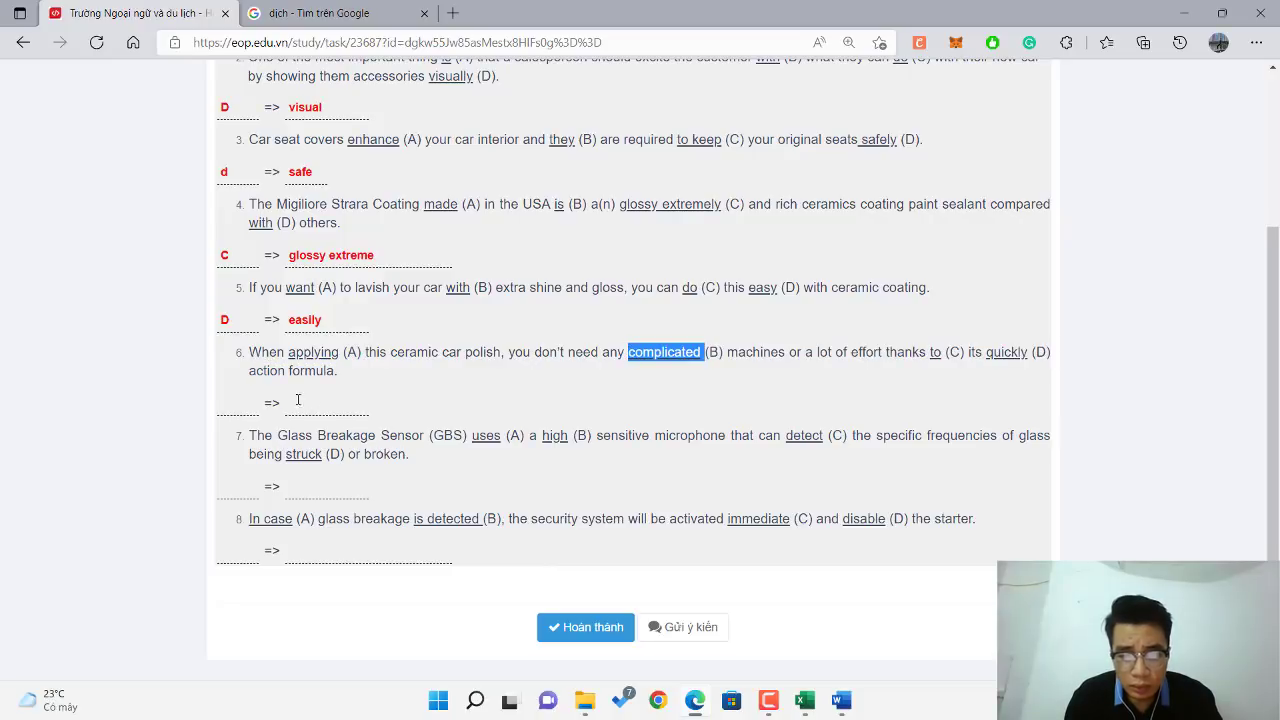
left_click(228, 402)
type("b")
key("Tab")
key("ctrl+v")
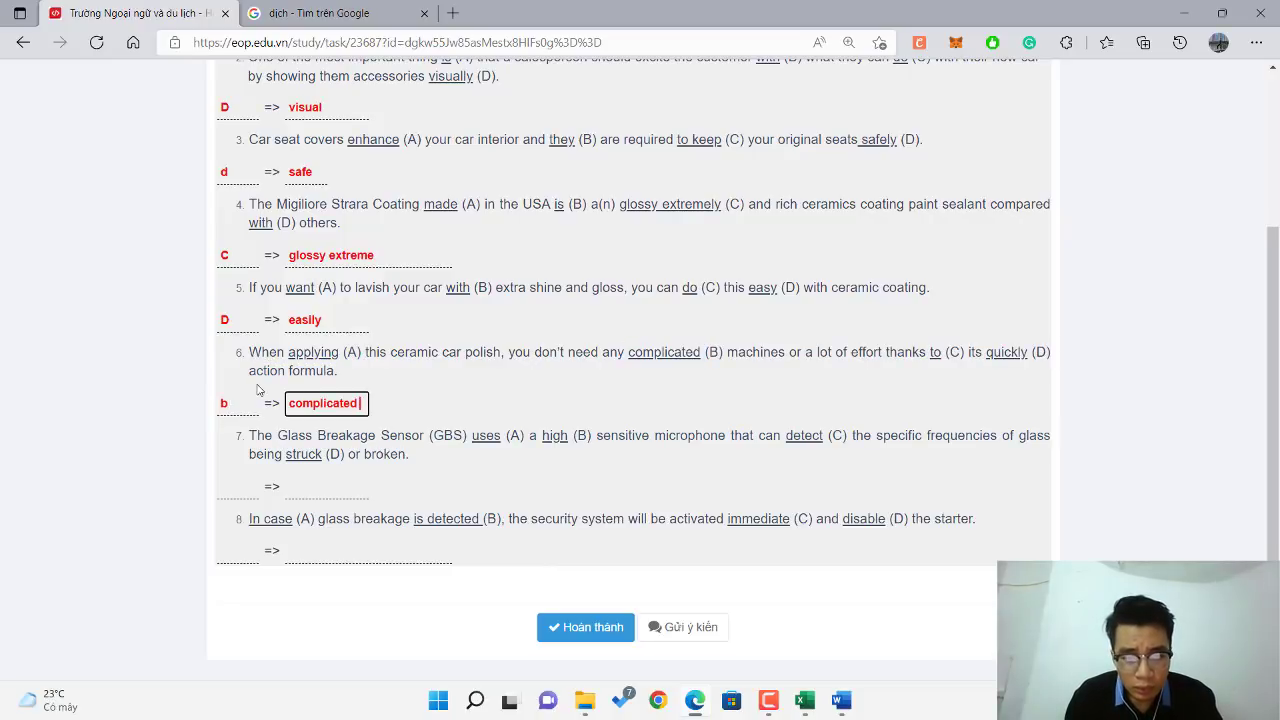
key("BackSpace")
key("BackSpace")
key("BackSpace")
type("e")
key("Tab")
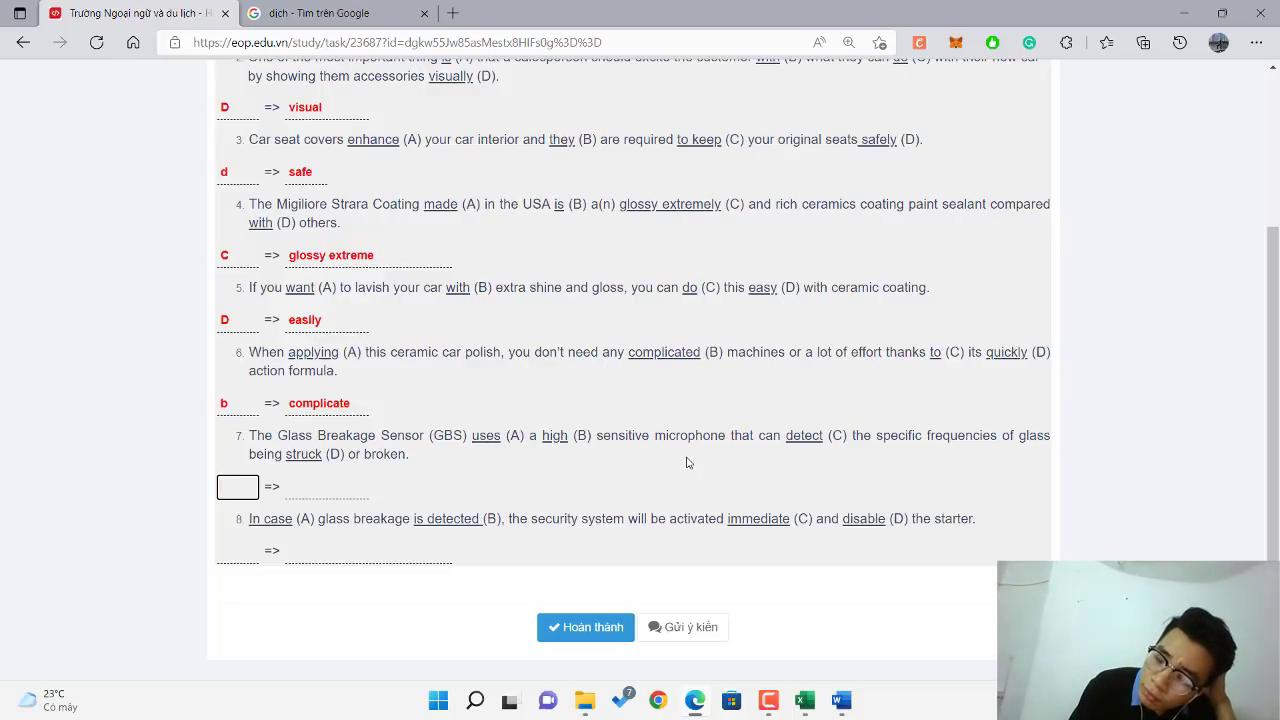
Fill all blanks of sentences 7 and 8 with the placeholder "s" and submit the test for checking.
type("s")
key("Tab")
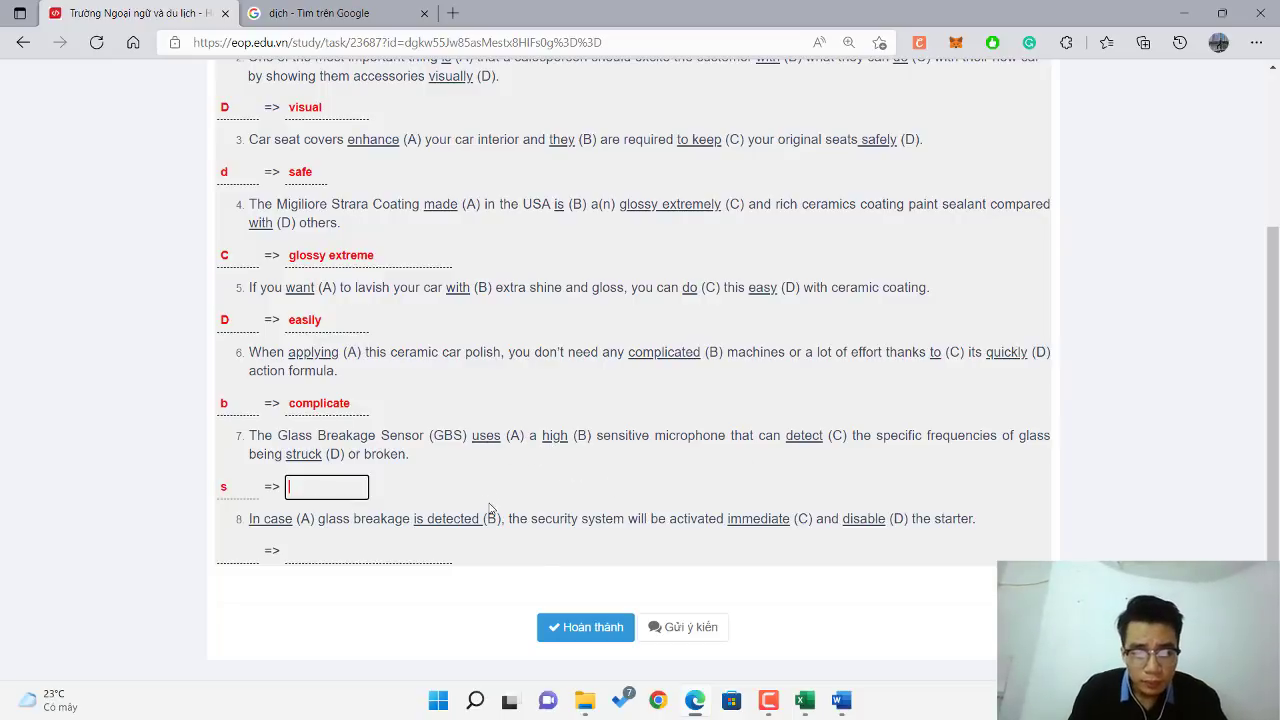
type("s")
key("Tab")
type("s")
key("Tab")
type("s")
left_click(578, 626)
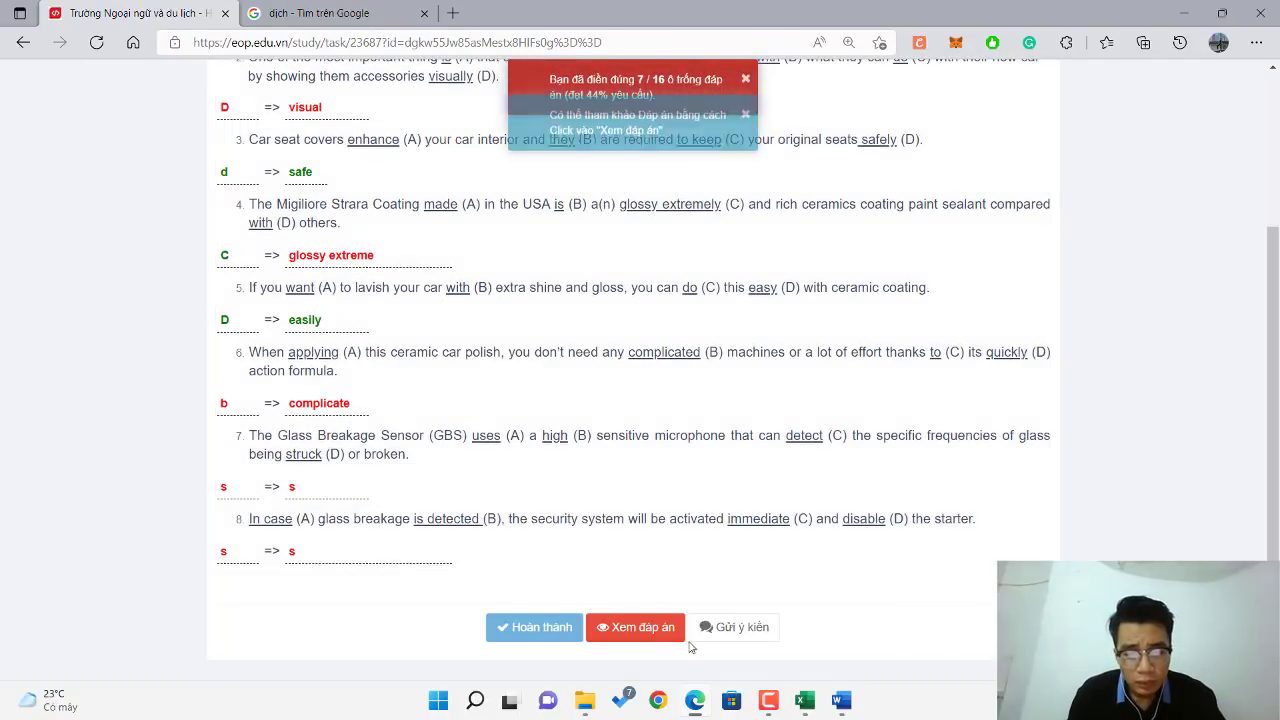
left_click(768, 700)
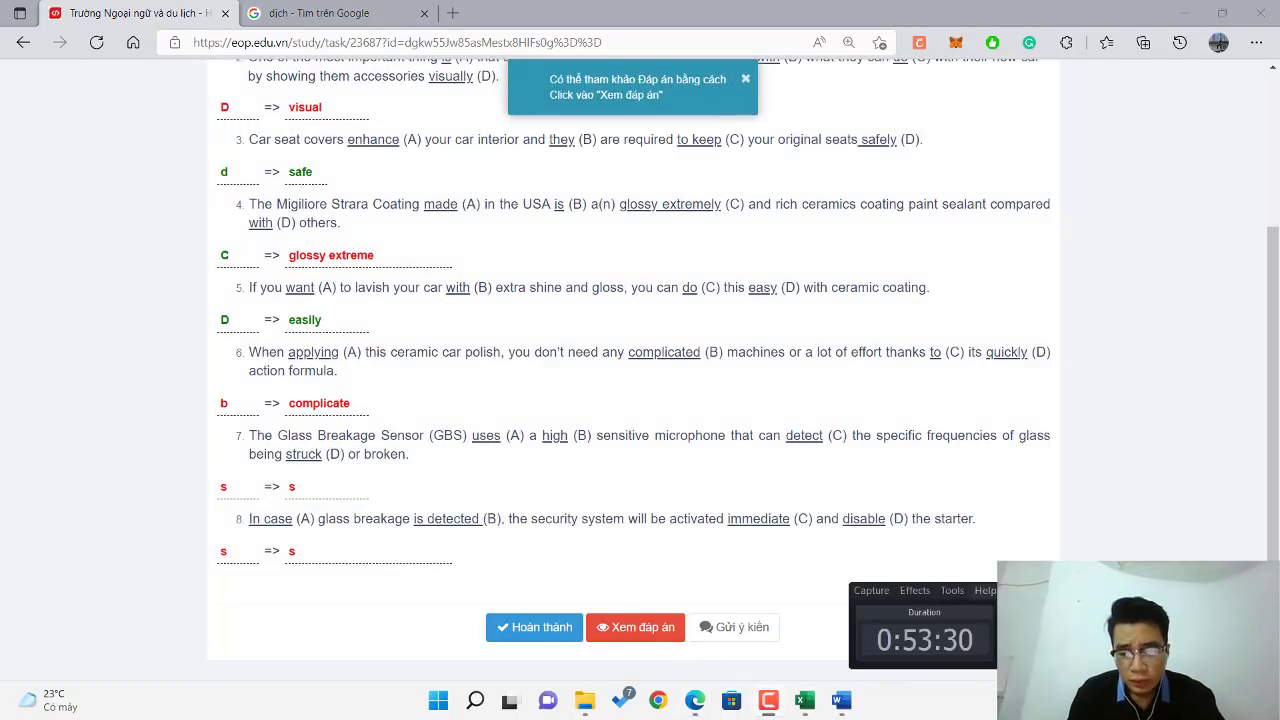
Change the mistake letter of sentence 2 to B and submit the answers for checking.
scroll(532, 443, "up", 2)
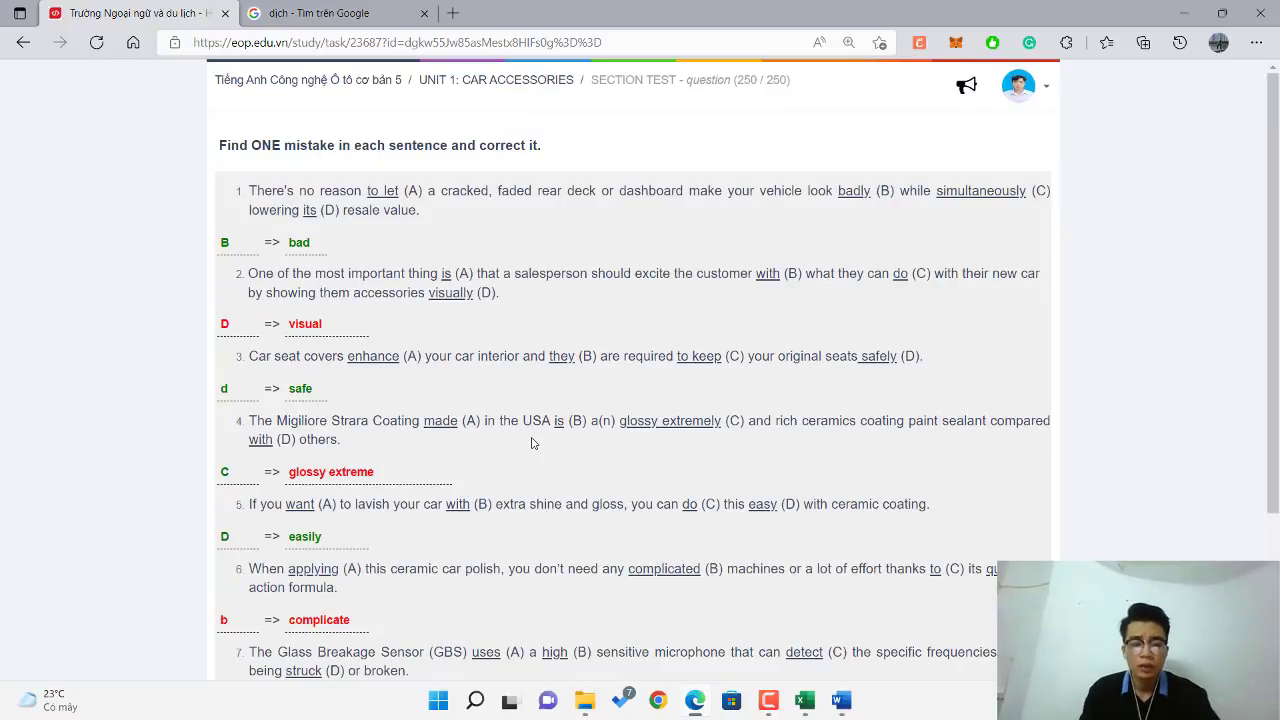
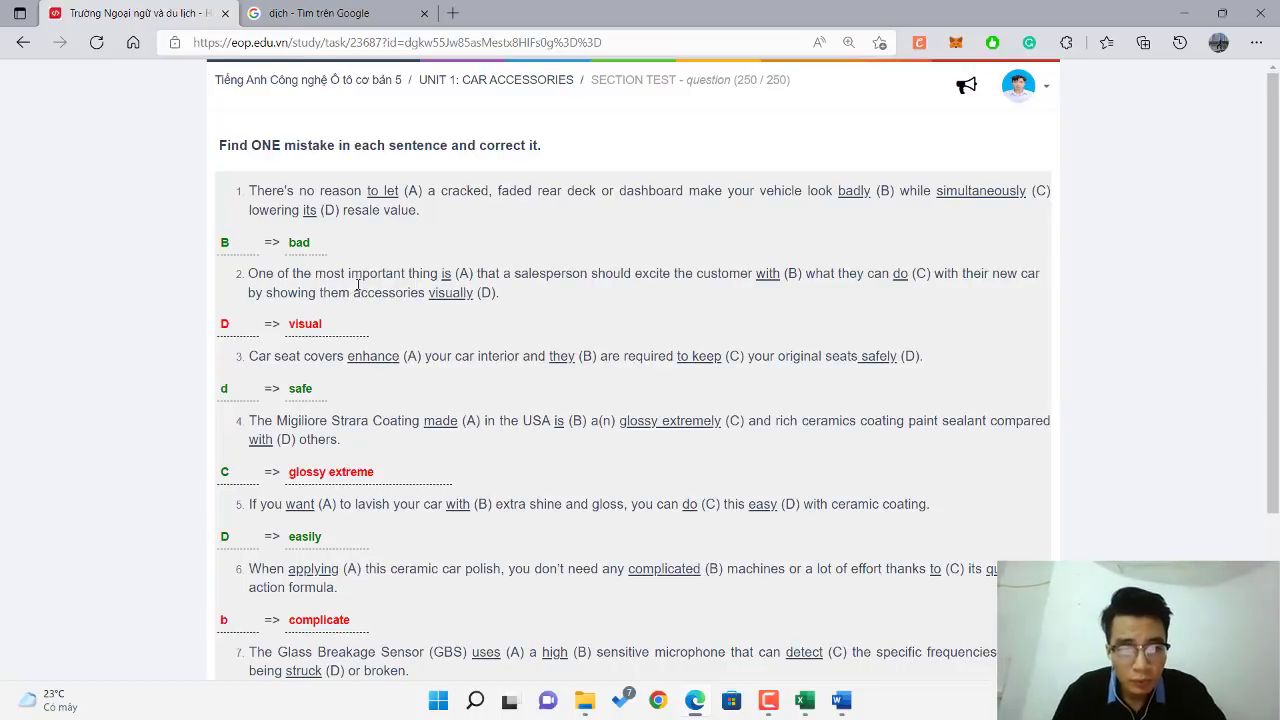
double_click(224, 323)
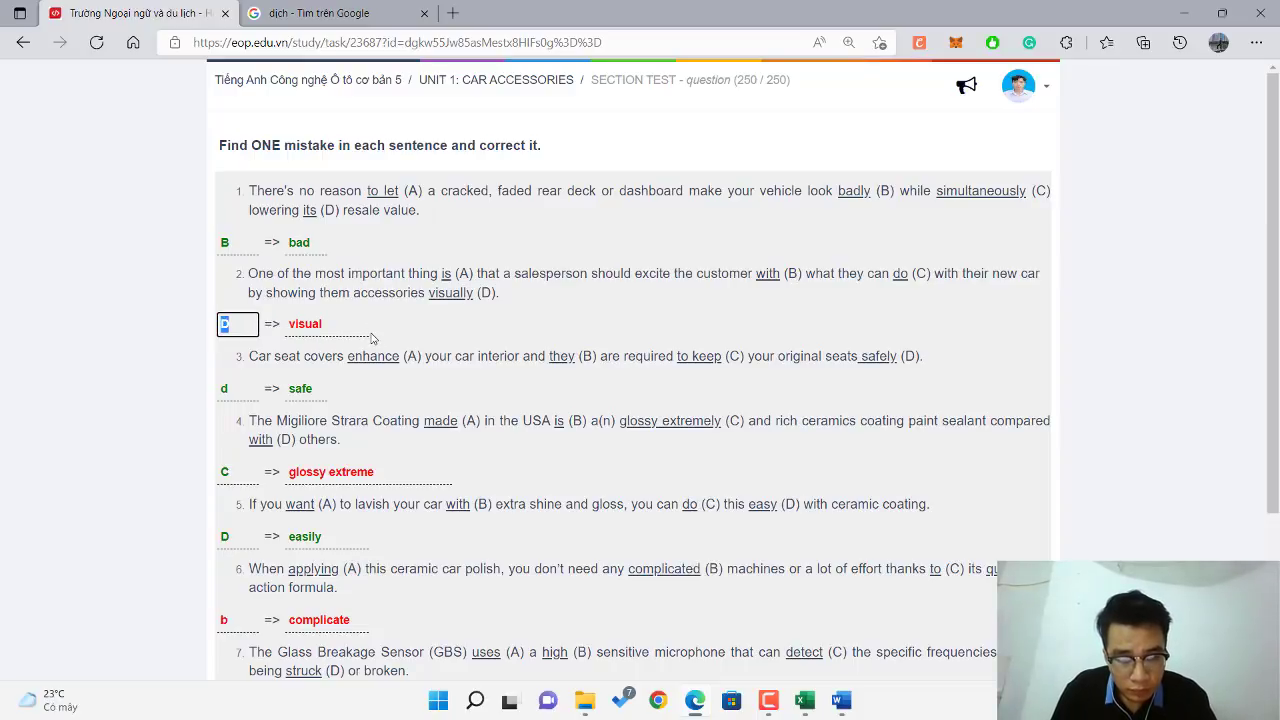
type("B")
scroll(434, 391, "down", 3)
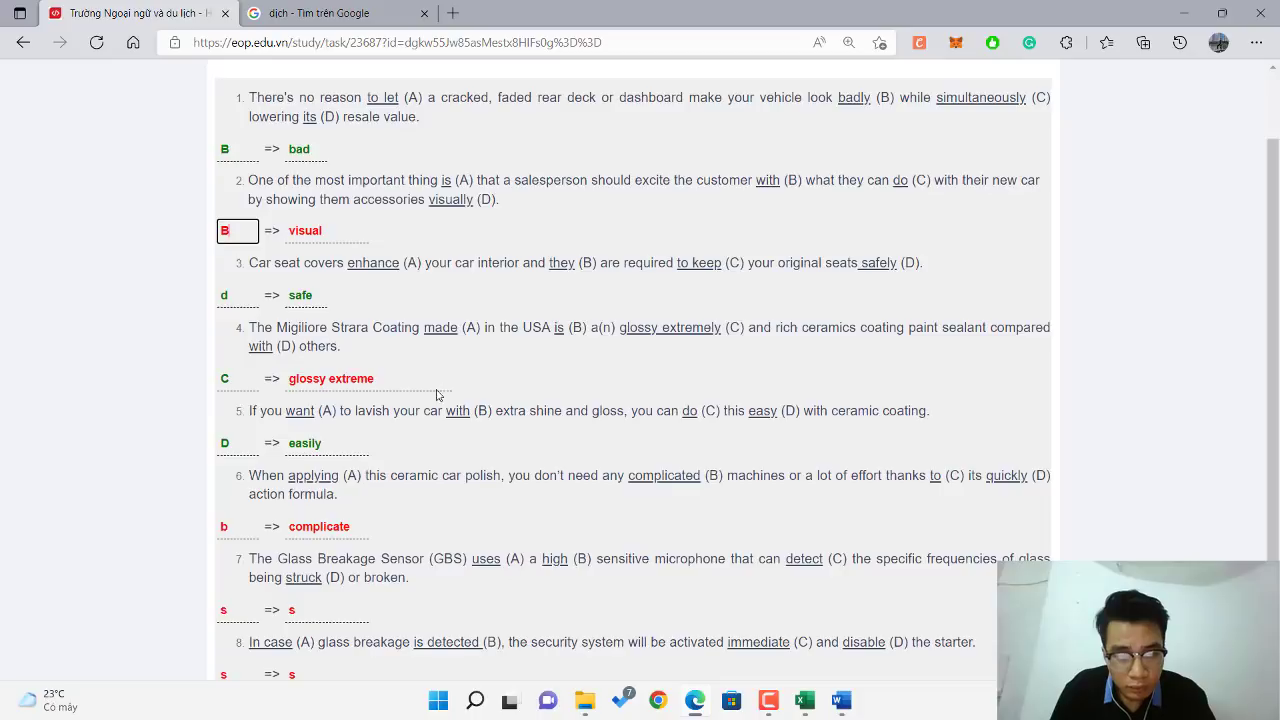
left_click(534, 623)
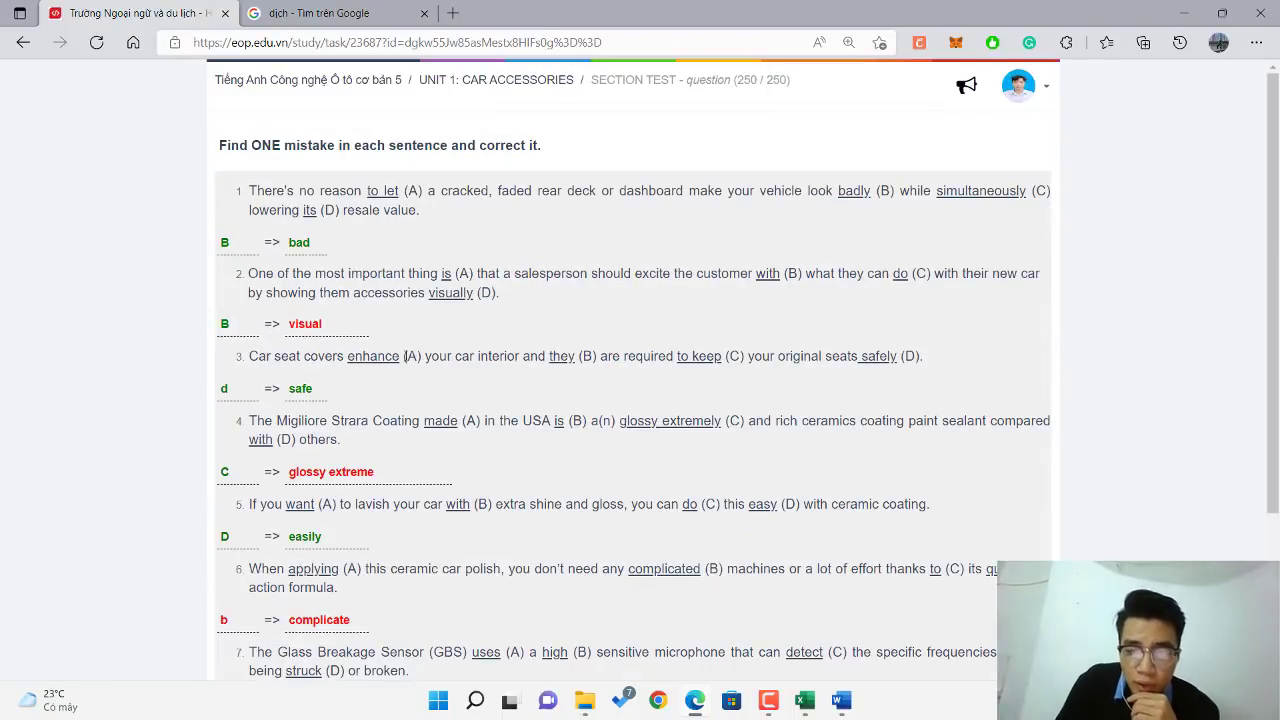
Clear the correction of sentence 2, consult the useful structures table in the Word notes, and return to the test.
left_click(354, 329)
key("BackSpace")
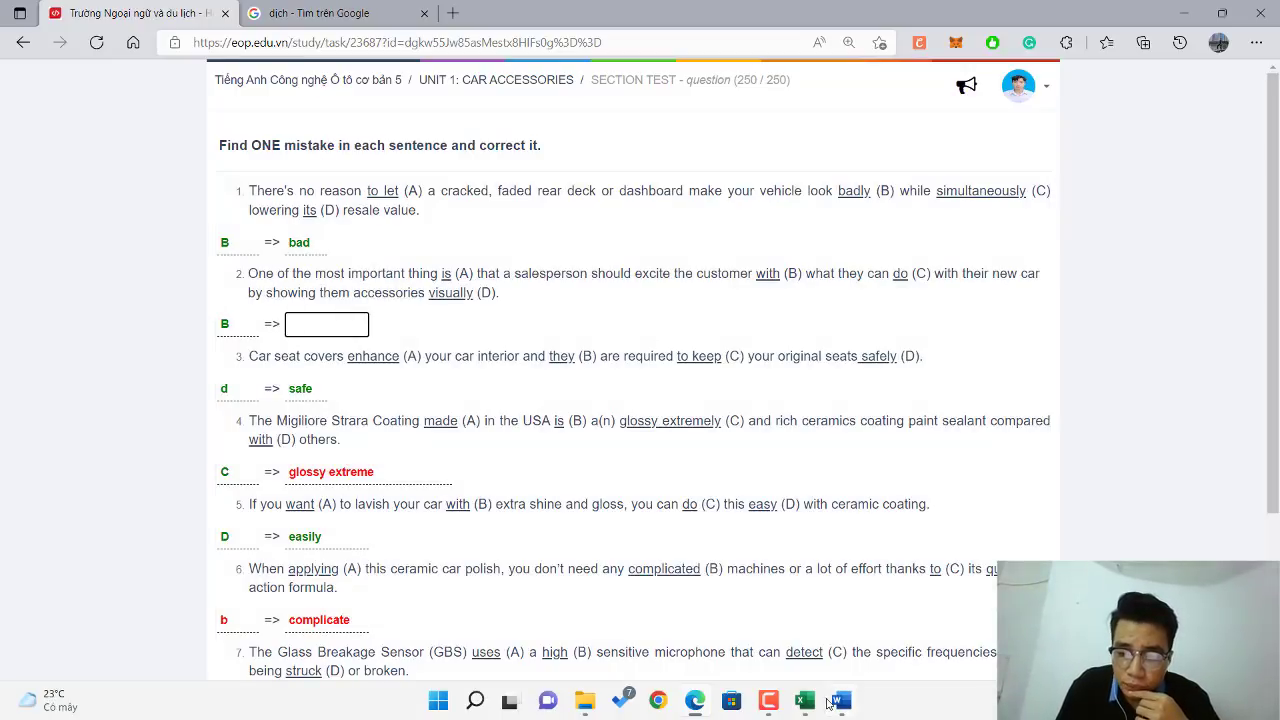
mouse_move(820, 701)
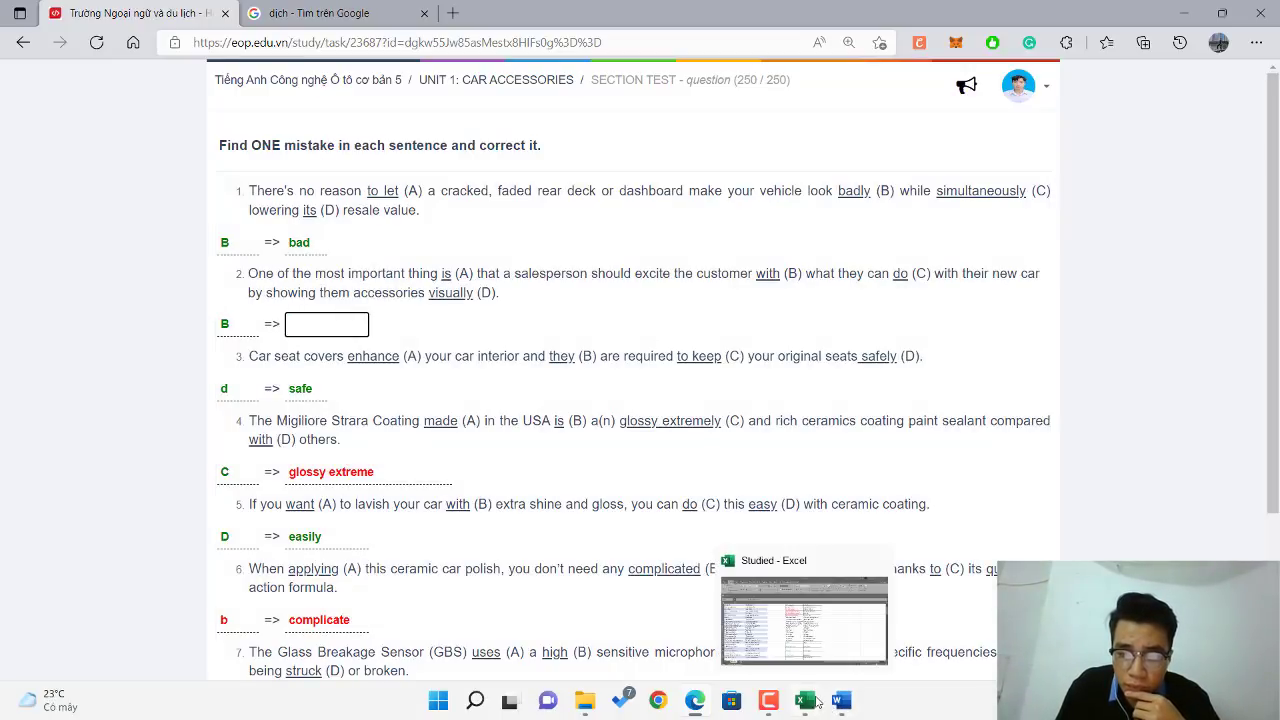
left_click(846, 703)
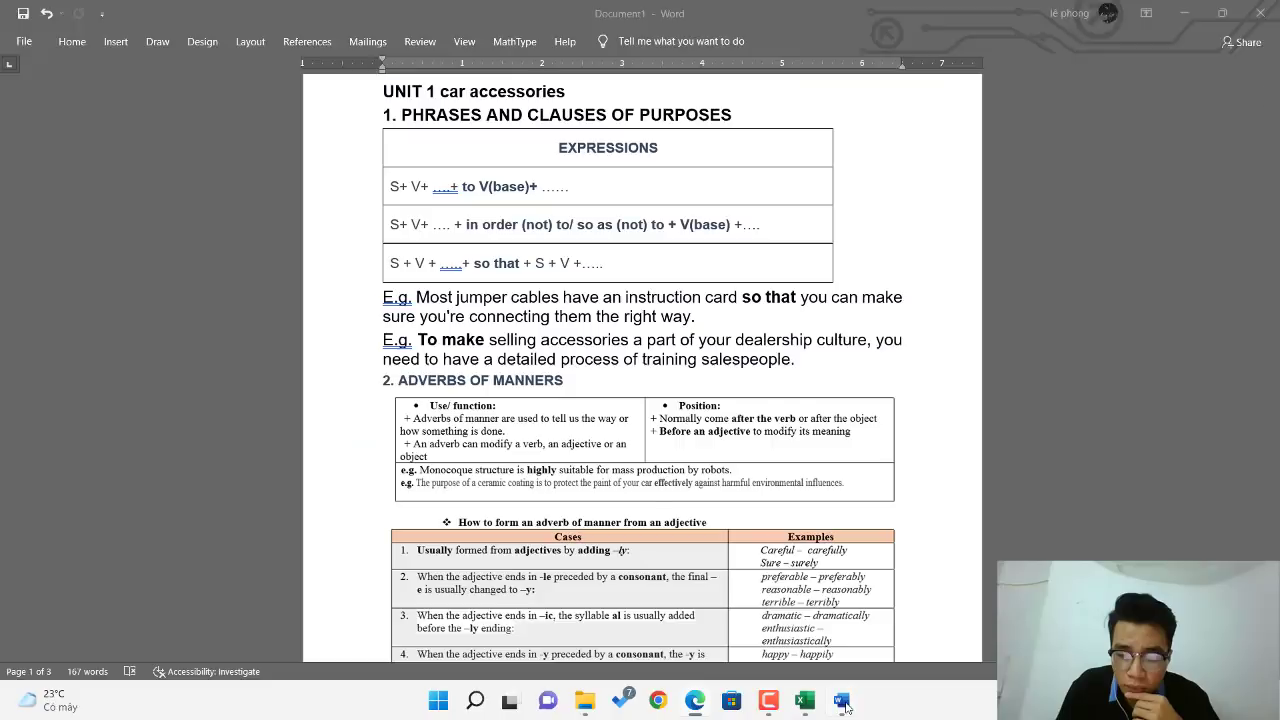
scroll(600, 465, "down", 7)
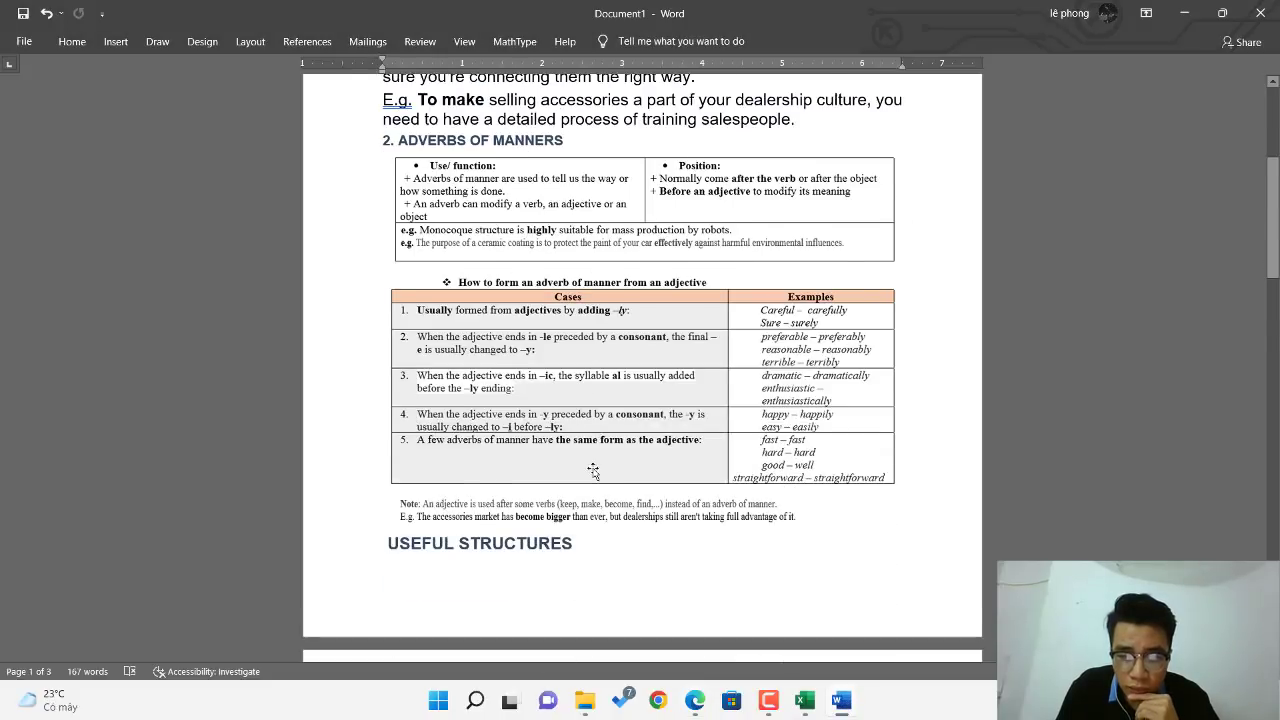
scroll(592, 471, "down", 2)
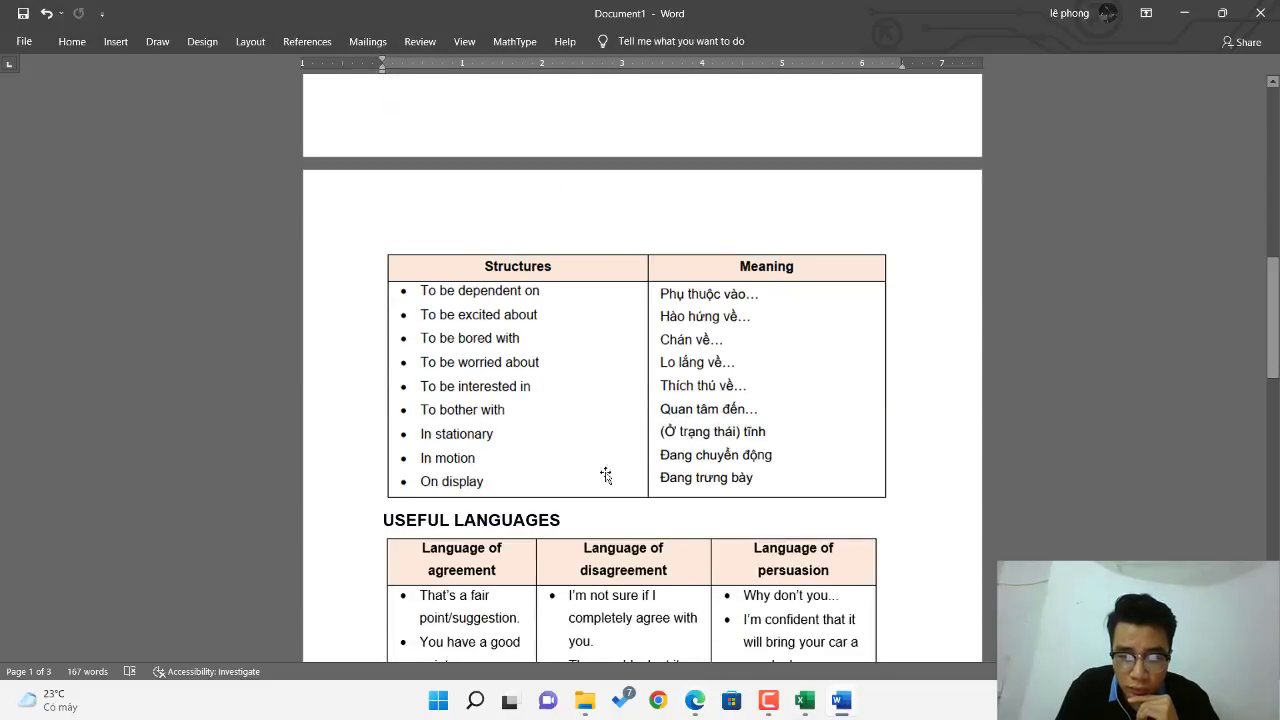
left_click(696, 700)
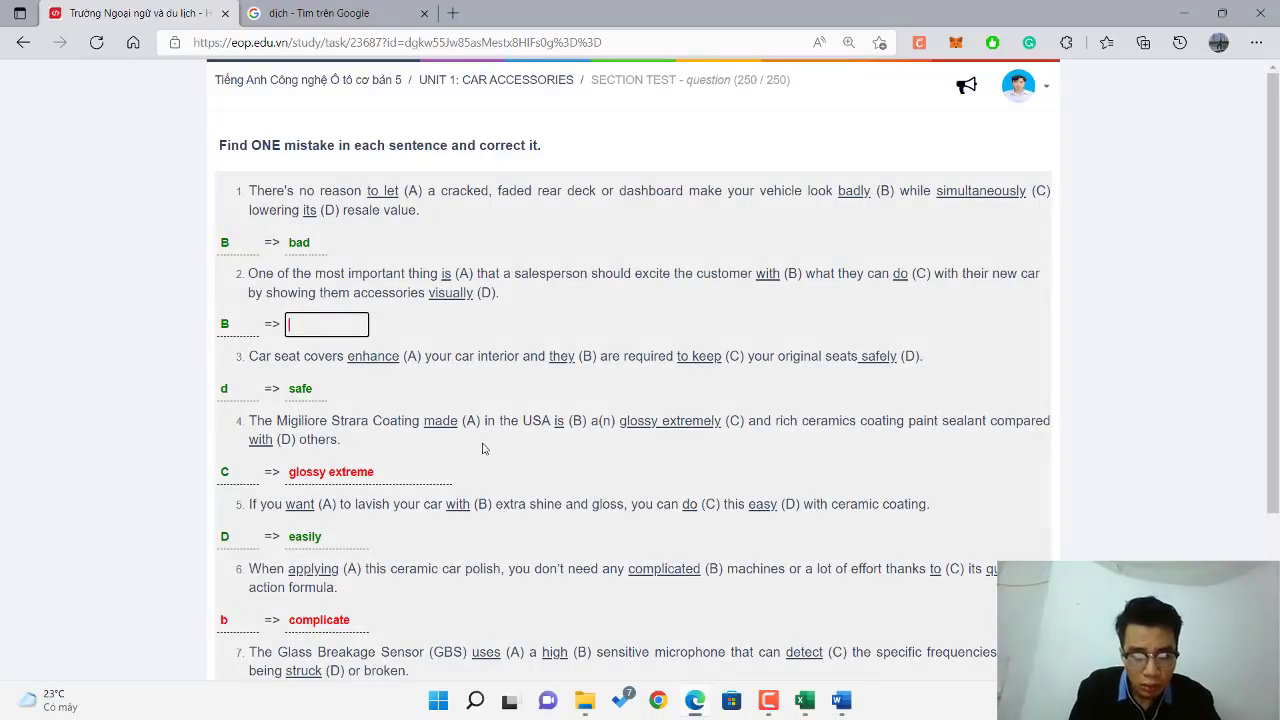
Enter "about" as the correction for sentence 2 and submit the answers for checking.
type("about")
key("Tab")
scroll(490, 470, "down", 2)
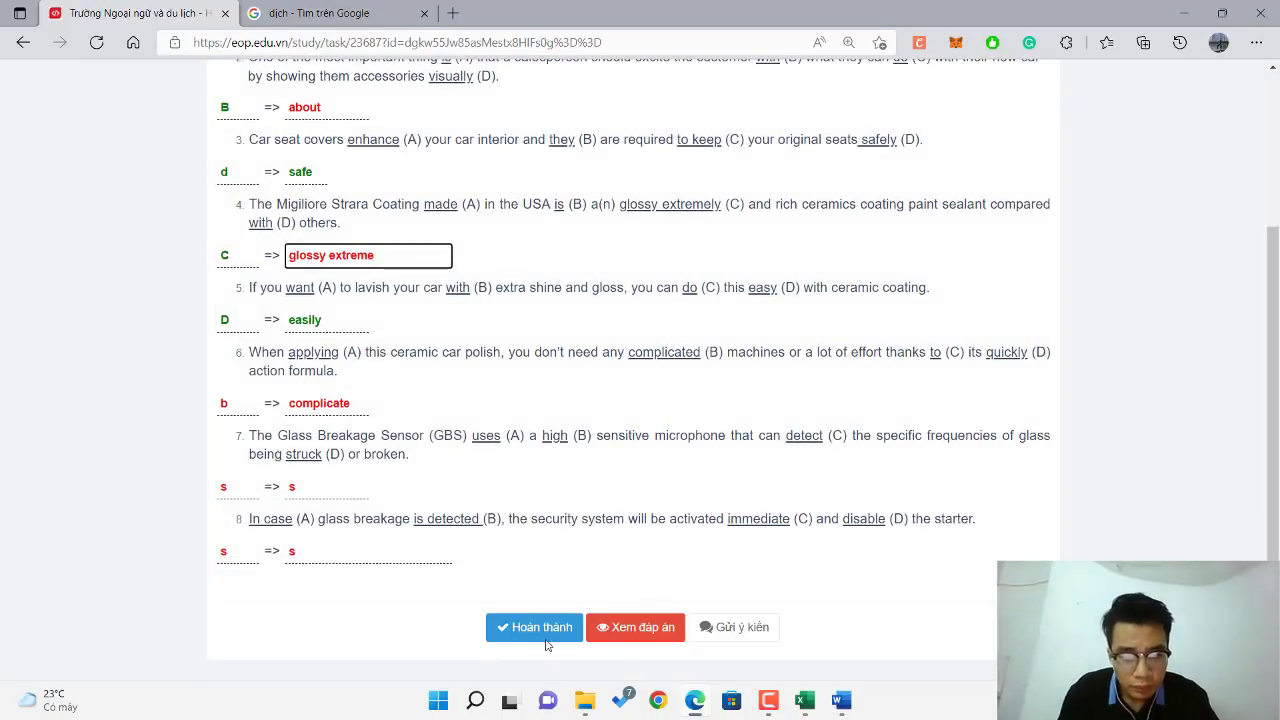
left_click(543, 632)
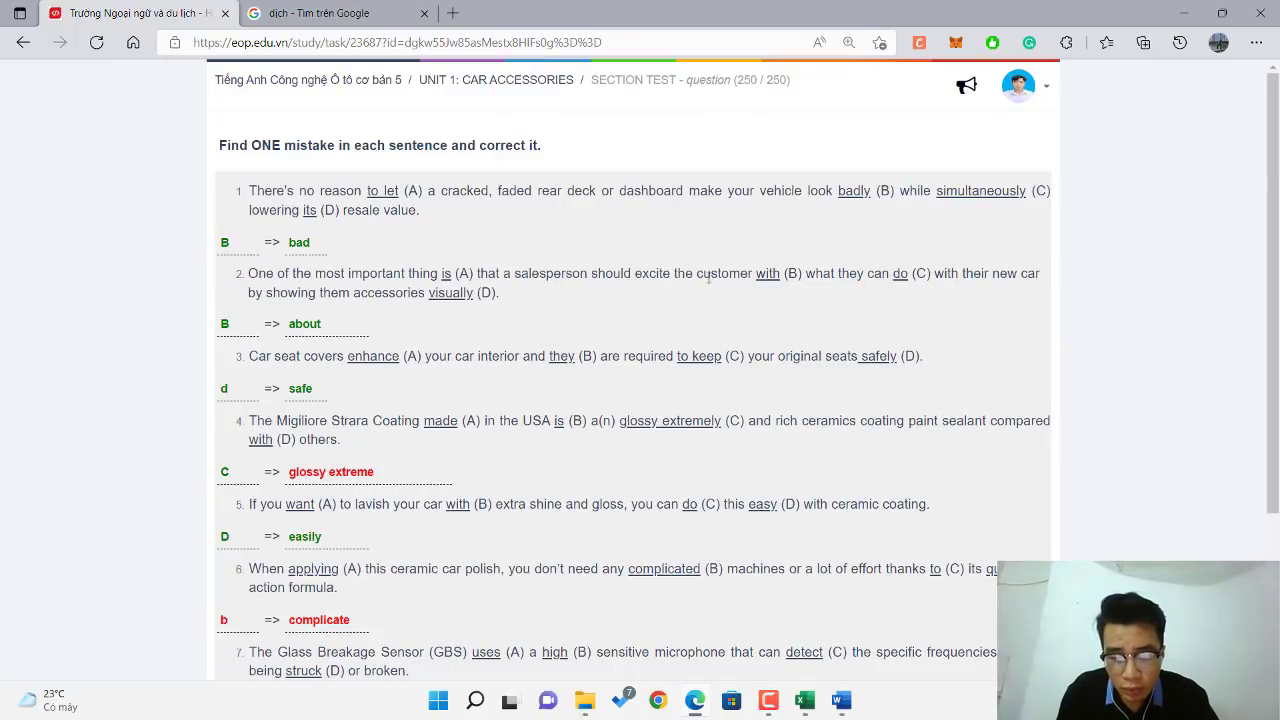
Try C and then D as the mistake letter of sentence 6, submitting the answers for checking after each.
left_click(401, 471)
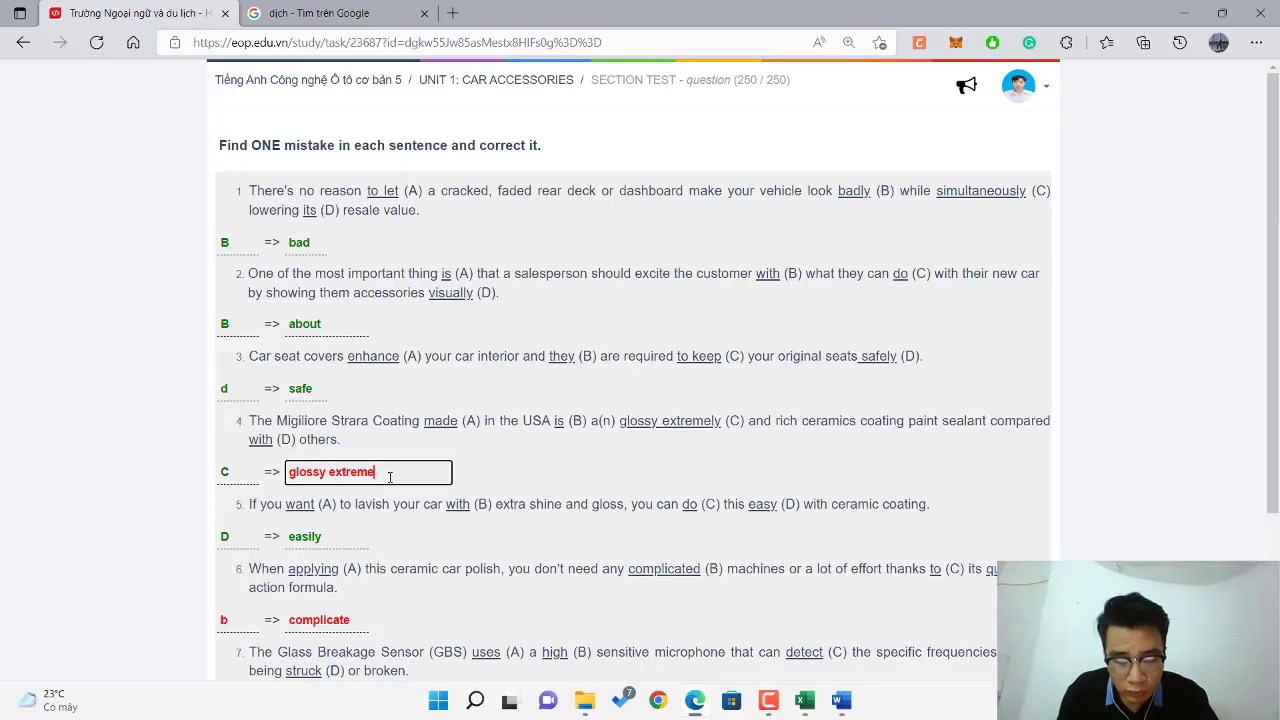
scroll(389, 475, "down", 3)
key("Tab")
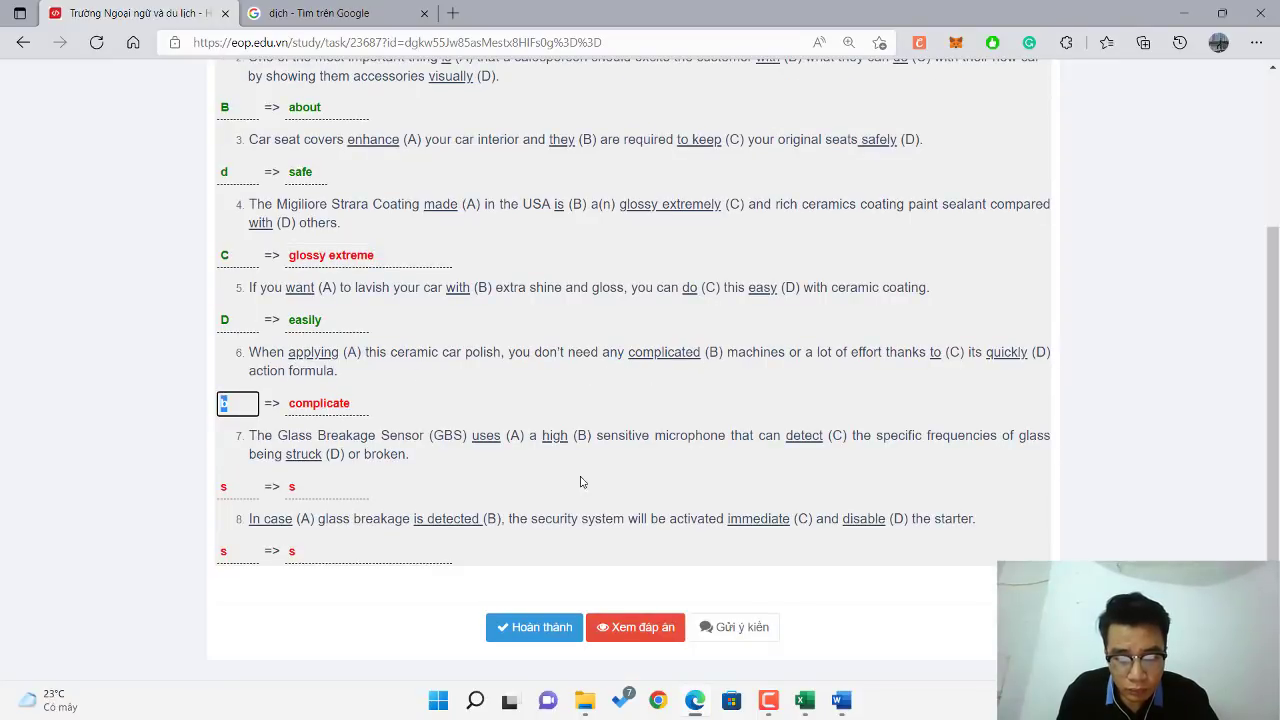
type("C")
left_click(527, 628)
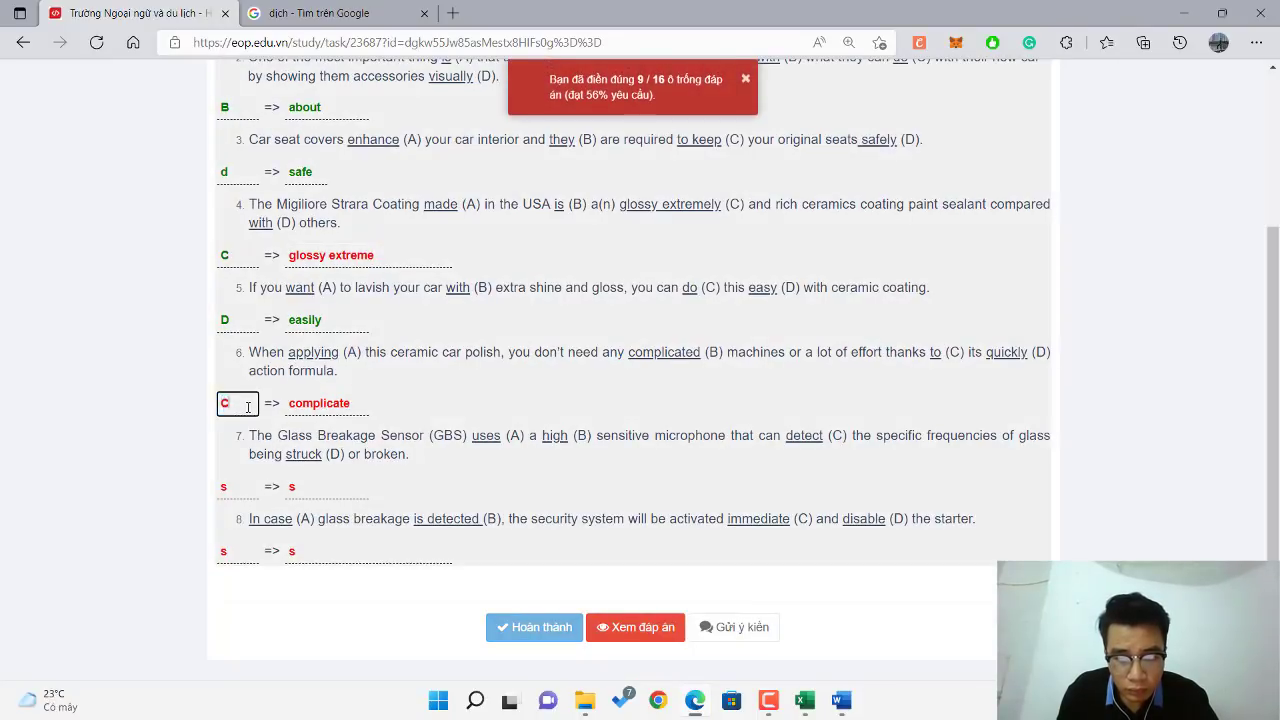
type("D")
left_click(530, 627)
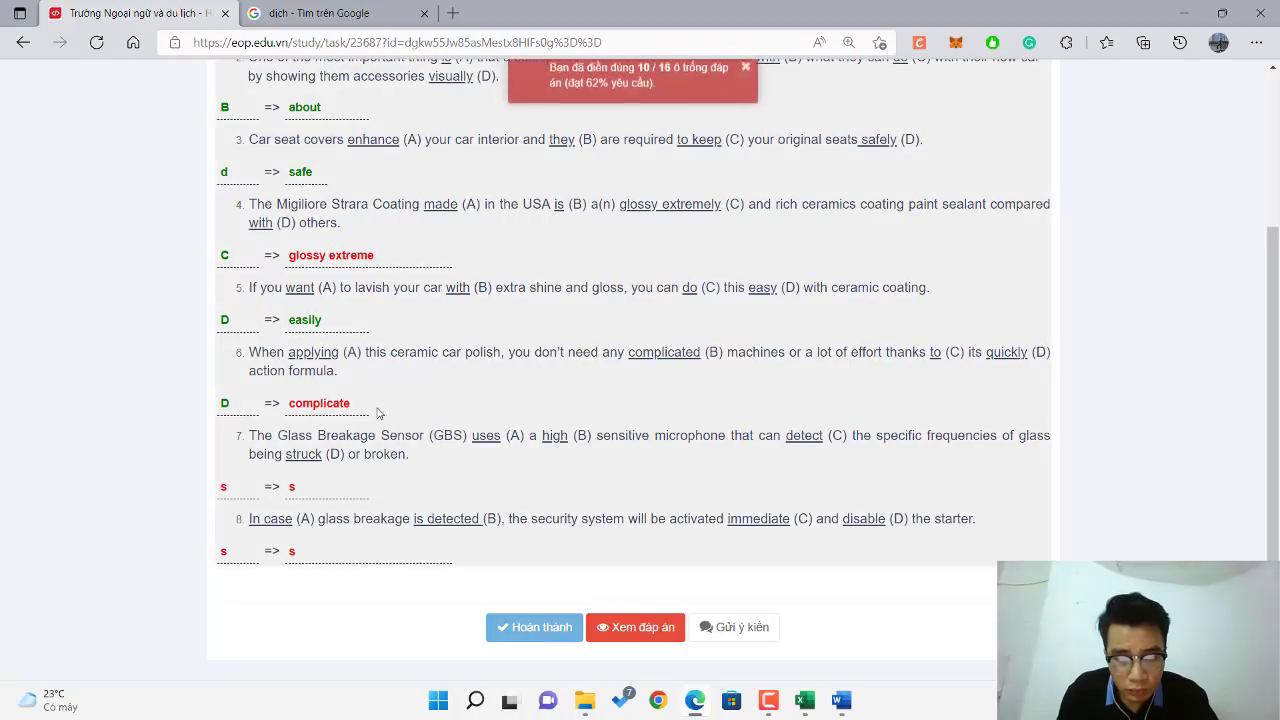
Enter "quick" as the correction for sentence 6 and submit the answers for checking.
double_click(358, 406)
type("qu")
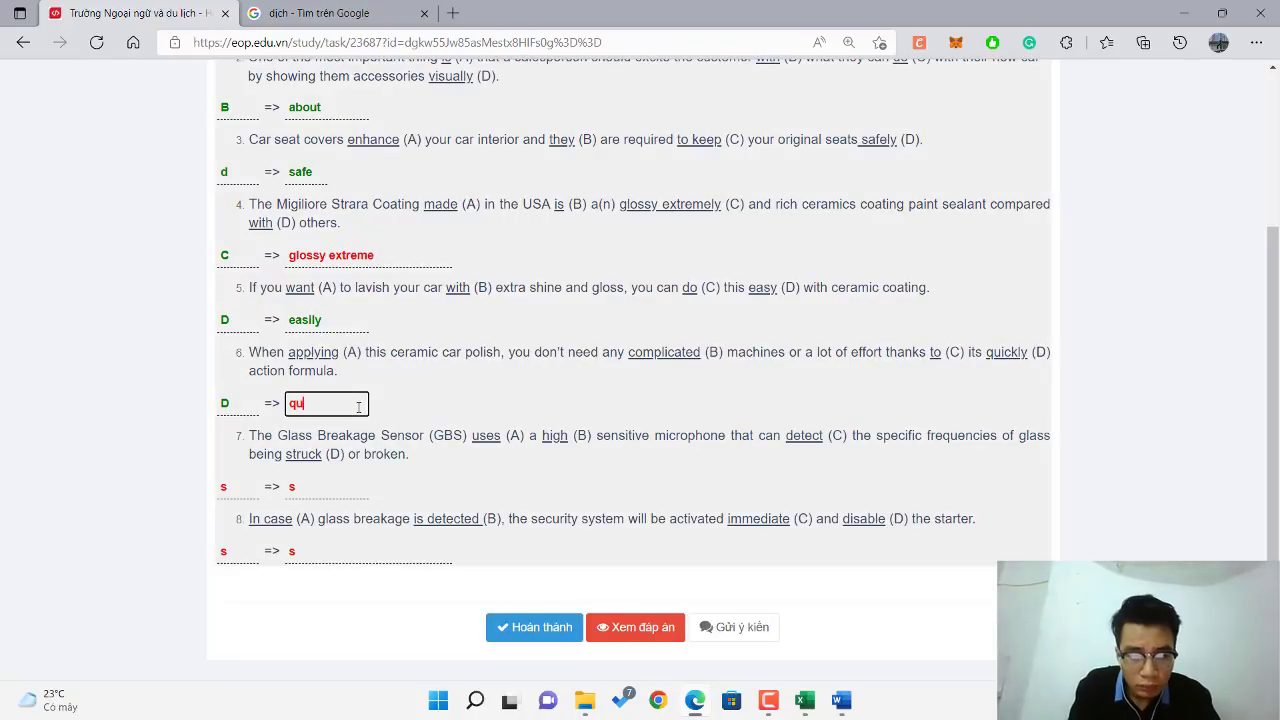
type("ick")
left_click(538, 630)
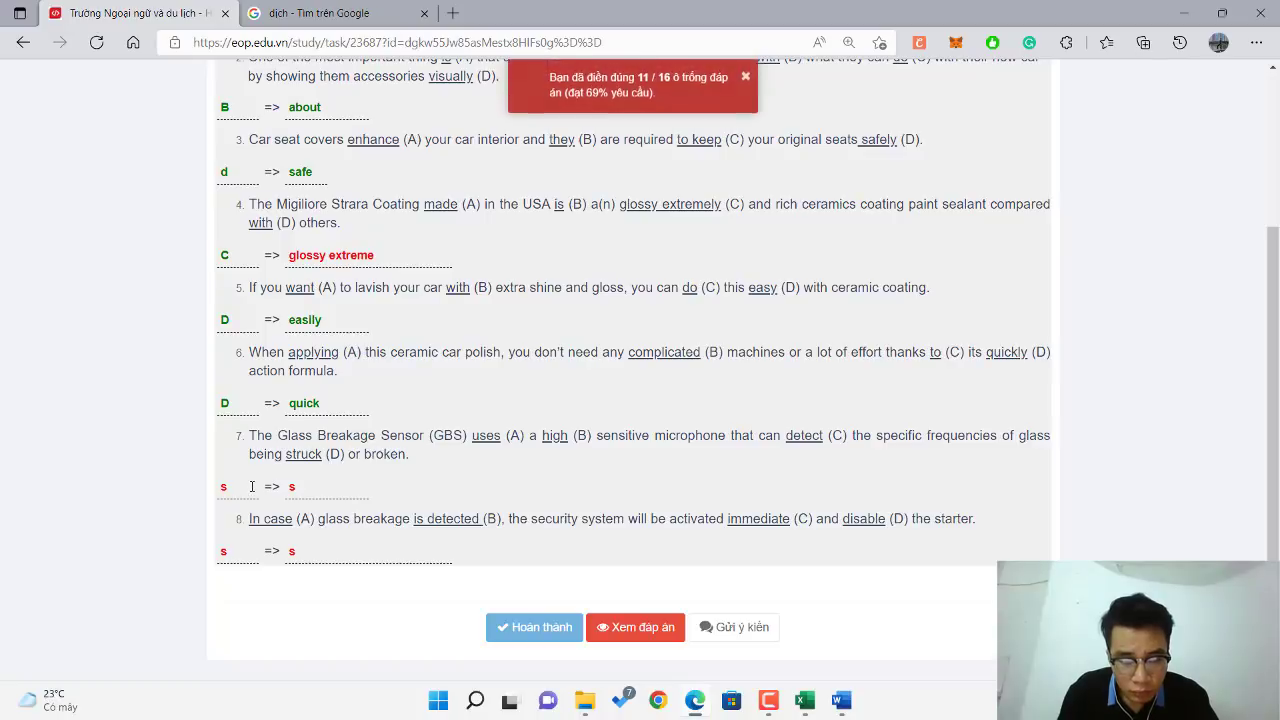
Look up the word "detect" from sentence 7 in the Google translator and return to the test.
double_click(248, 486)
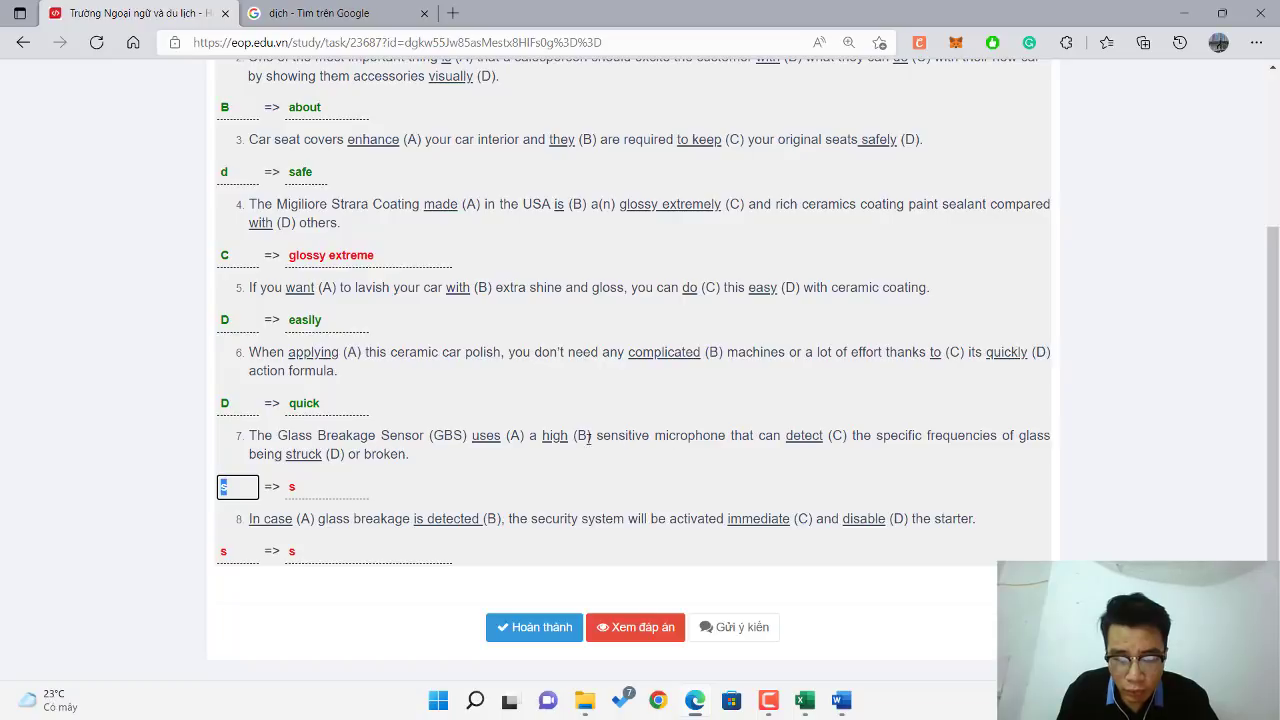
double_click(804, 437)
key("ctrl+c")
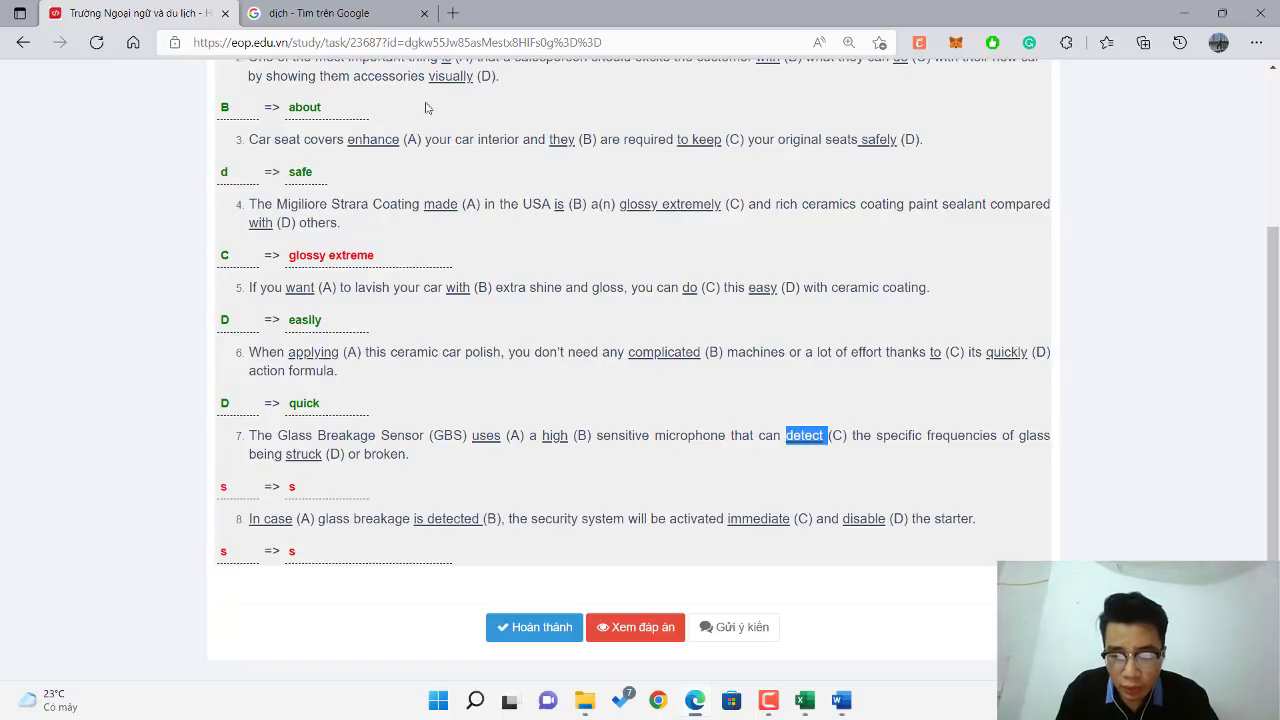
left_click(320, 13)
key("ctrl+v")
left_click(140, 13)
Look up the word "frequencies" from sentence 7 in the Google translator, then return to the test and examine the word "struck".
left_click(907, 437)
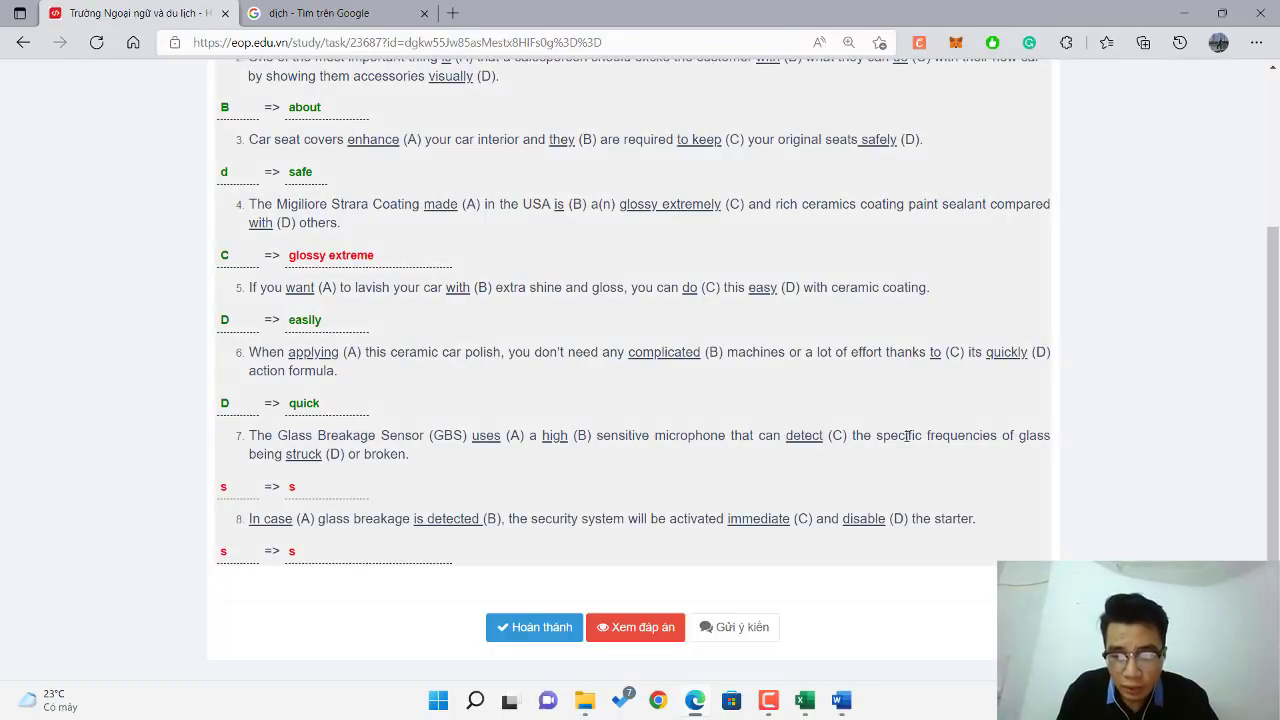
double_click(960, 437)
left_click(320, 13)
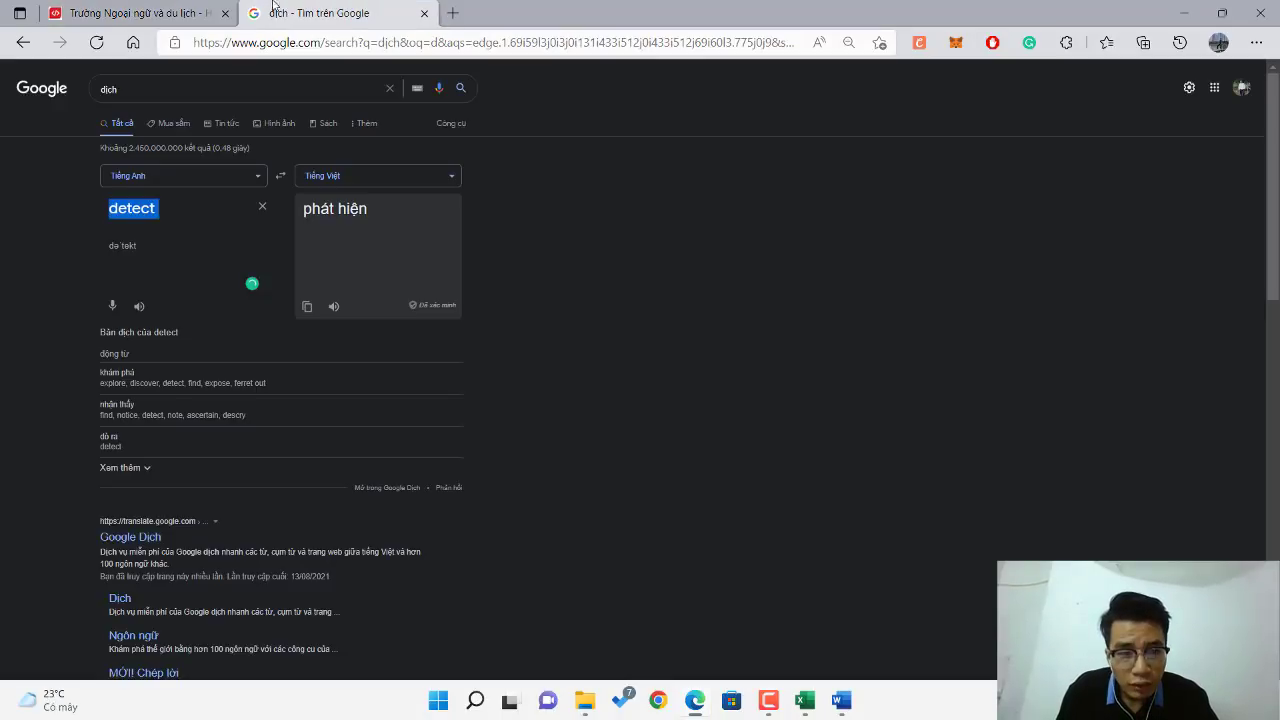
type("frequencies")
left_click(195, 15)
left_click(320, 13)
left_click(158, 12)
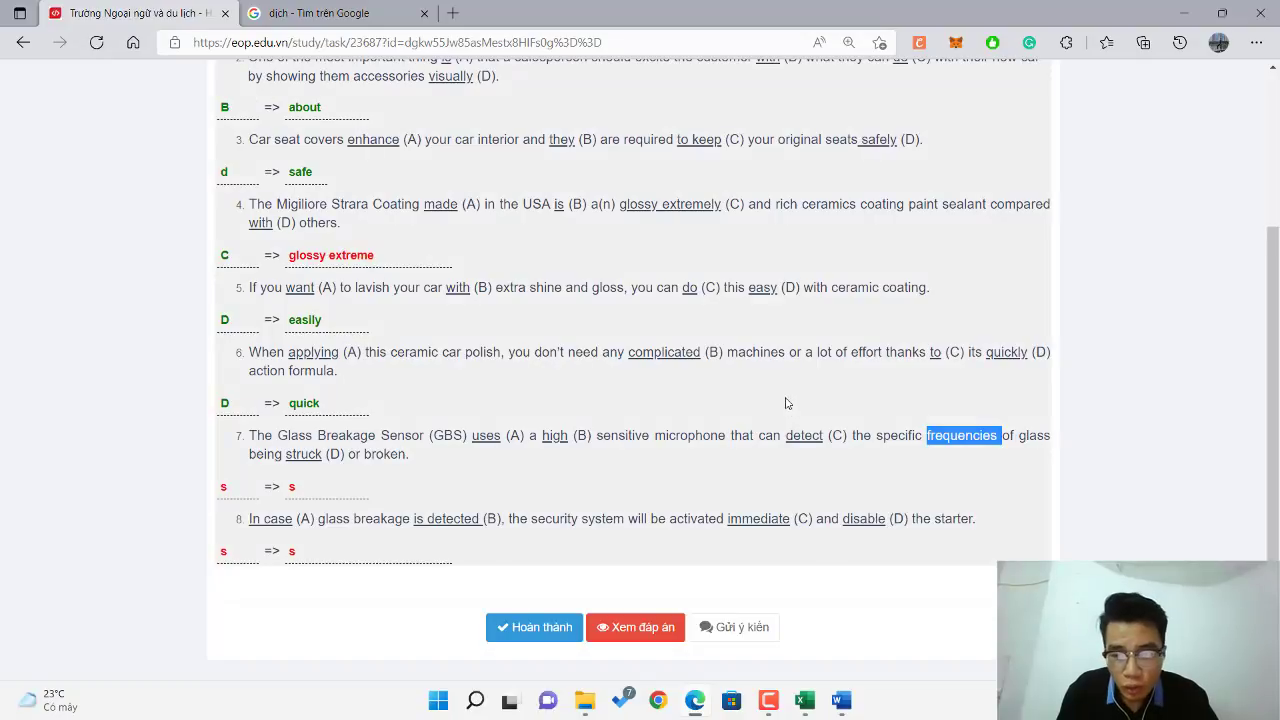
double_click(312, 454)
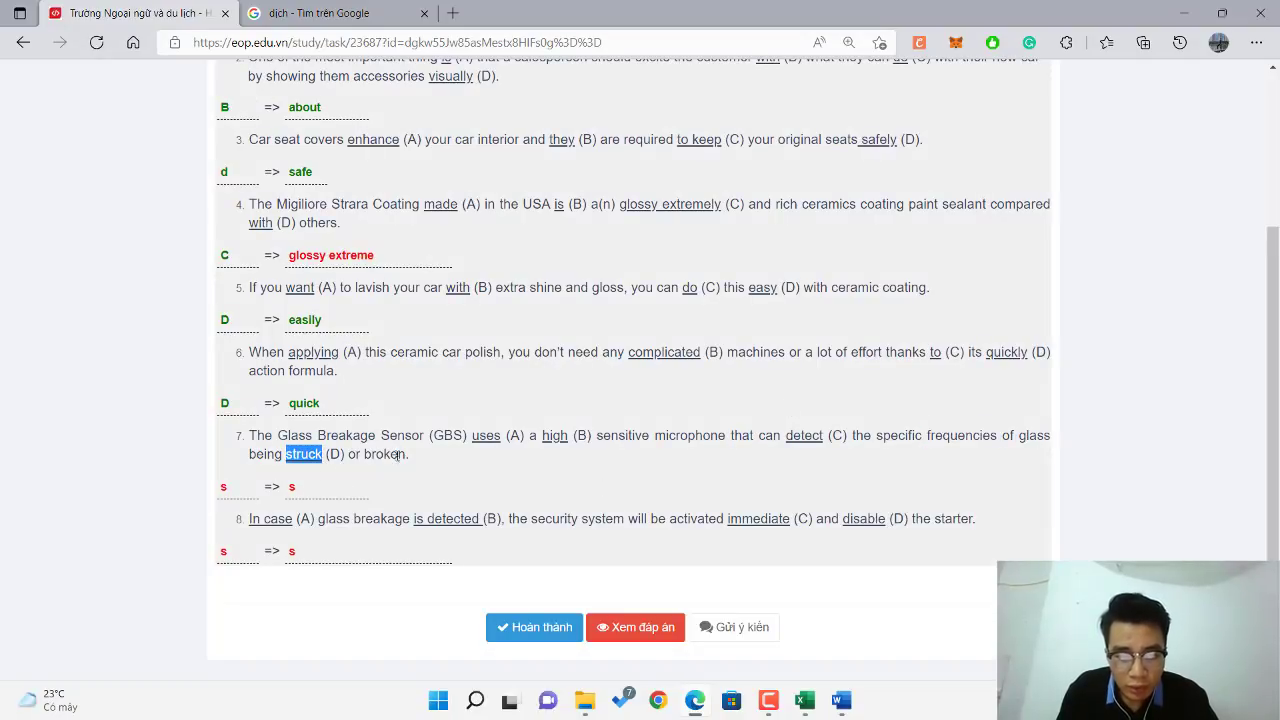
Try D and A as the mistake letter of sentence 7, settle on B, and submit the answers for checking.
double_click(238, 487)
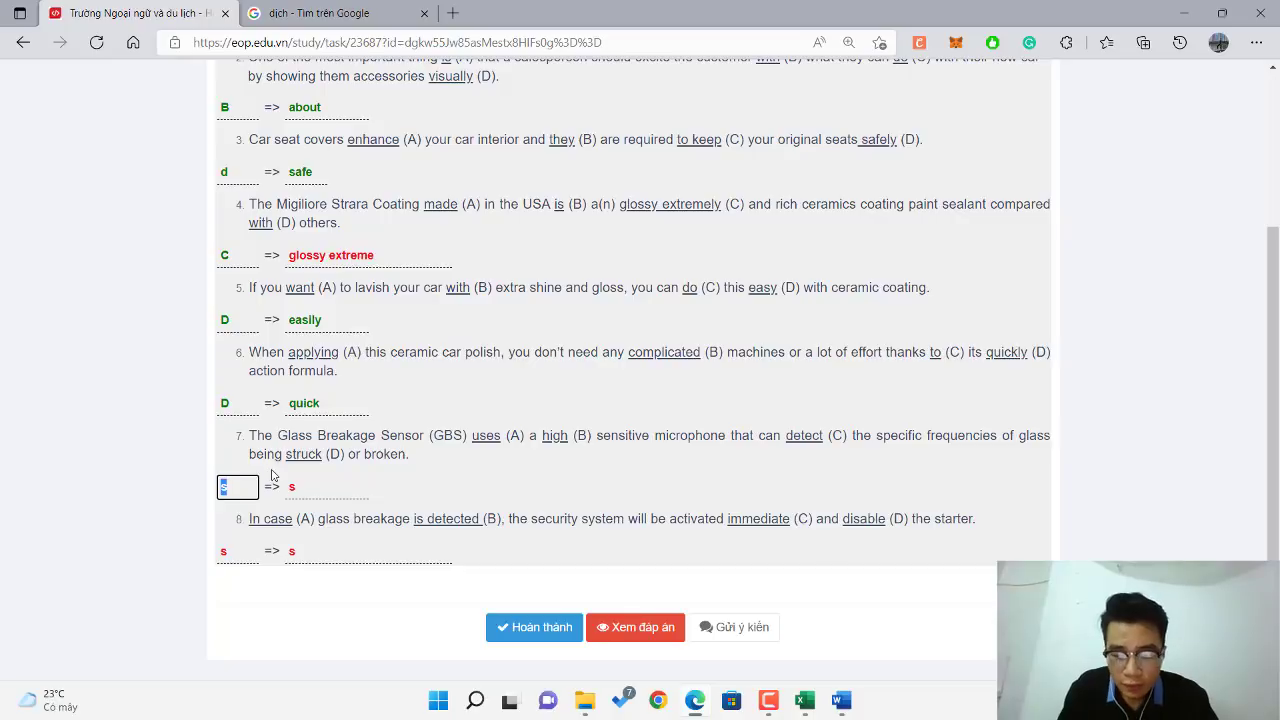
key("BackSpace")
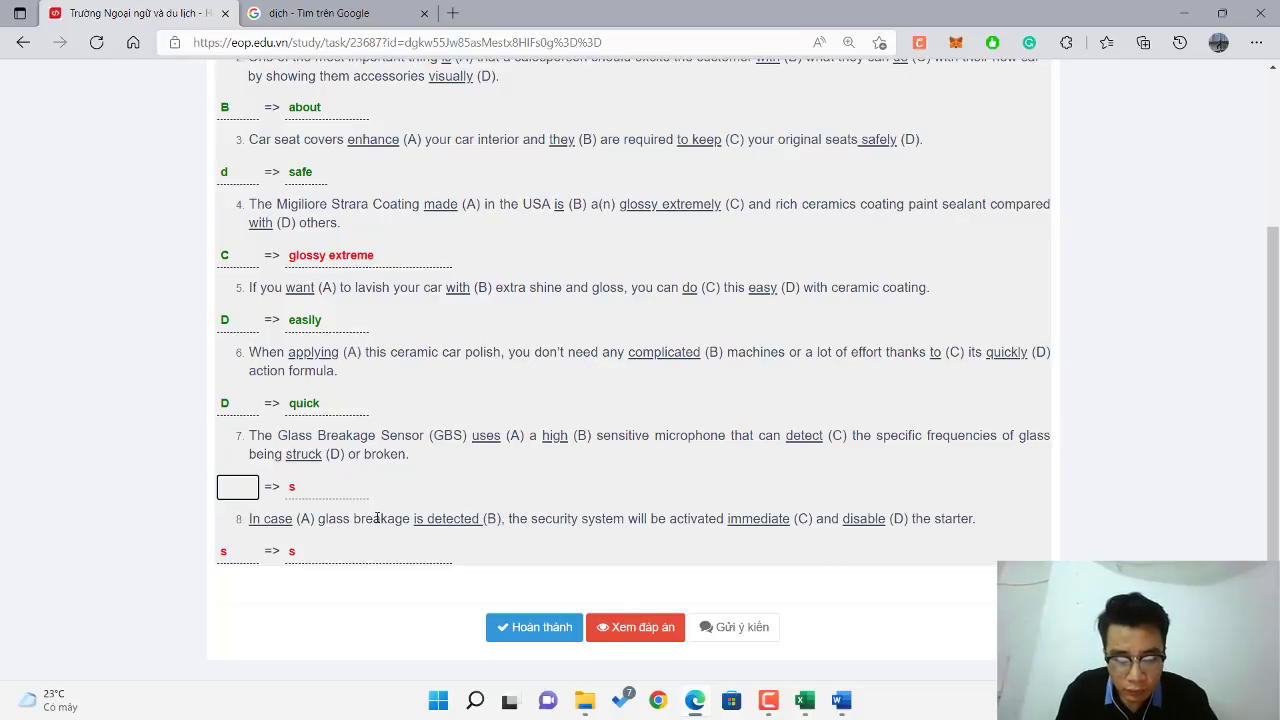
type("D")
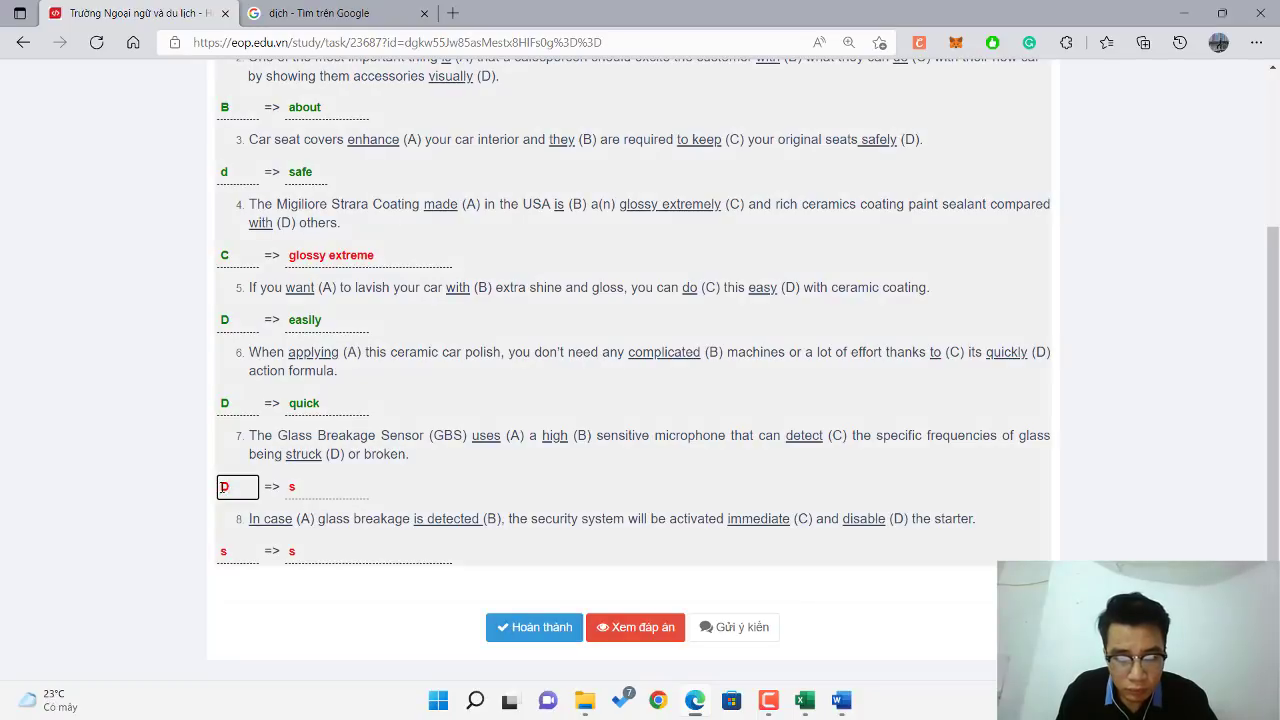
key("BackSpace")
type("A")
key("Return")
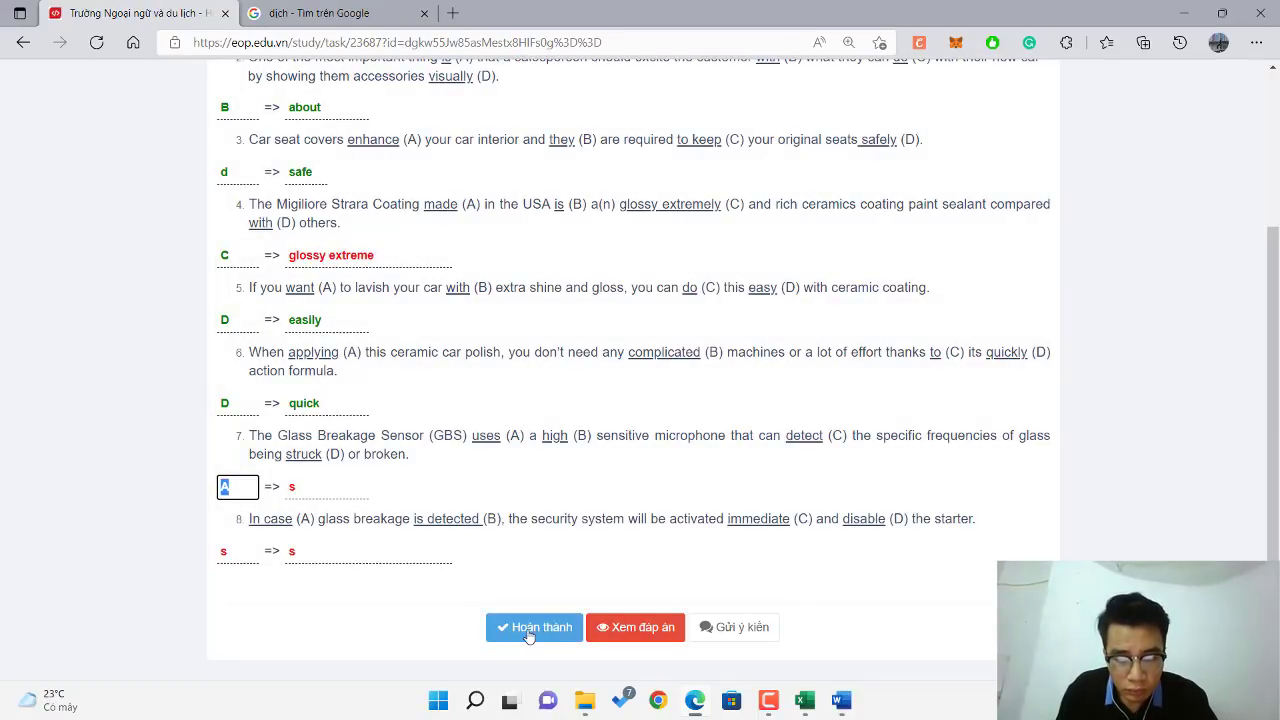
type("B")
left_click(530, 630)
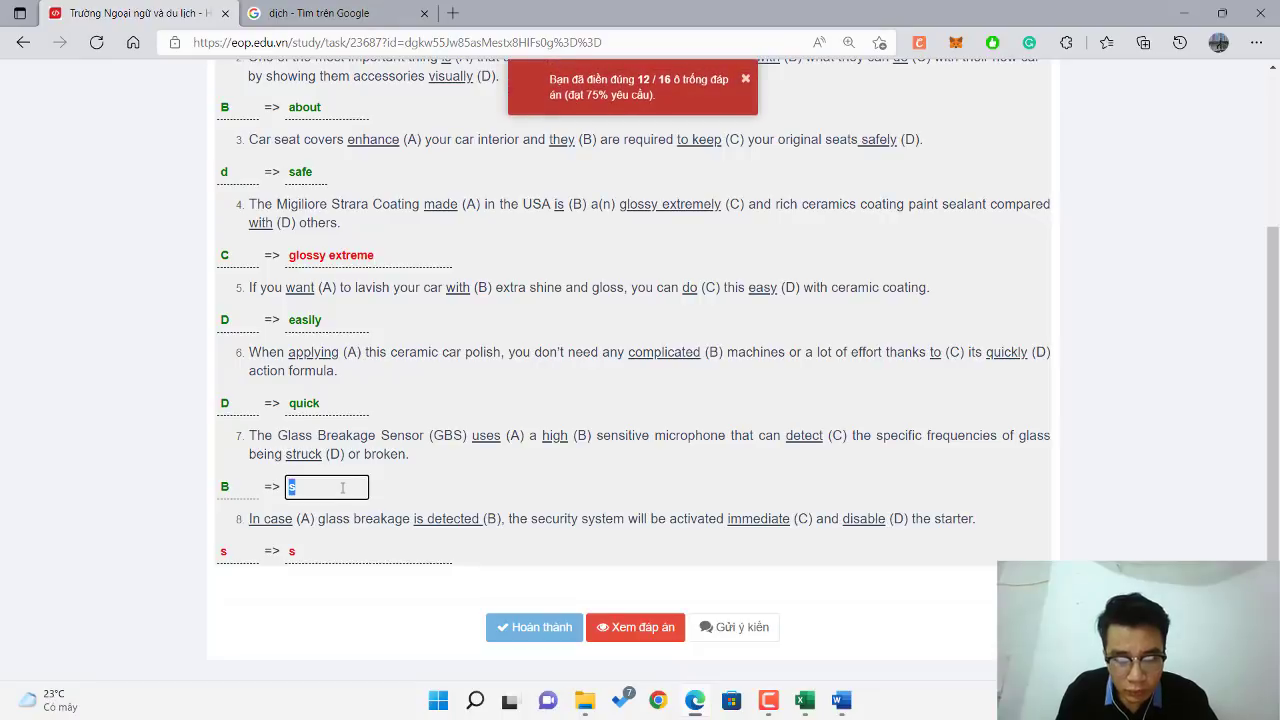
Enter "highly" as the correction for sentence 7 and submit the answers for checking.
type("hog")
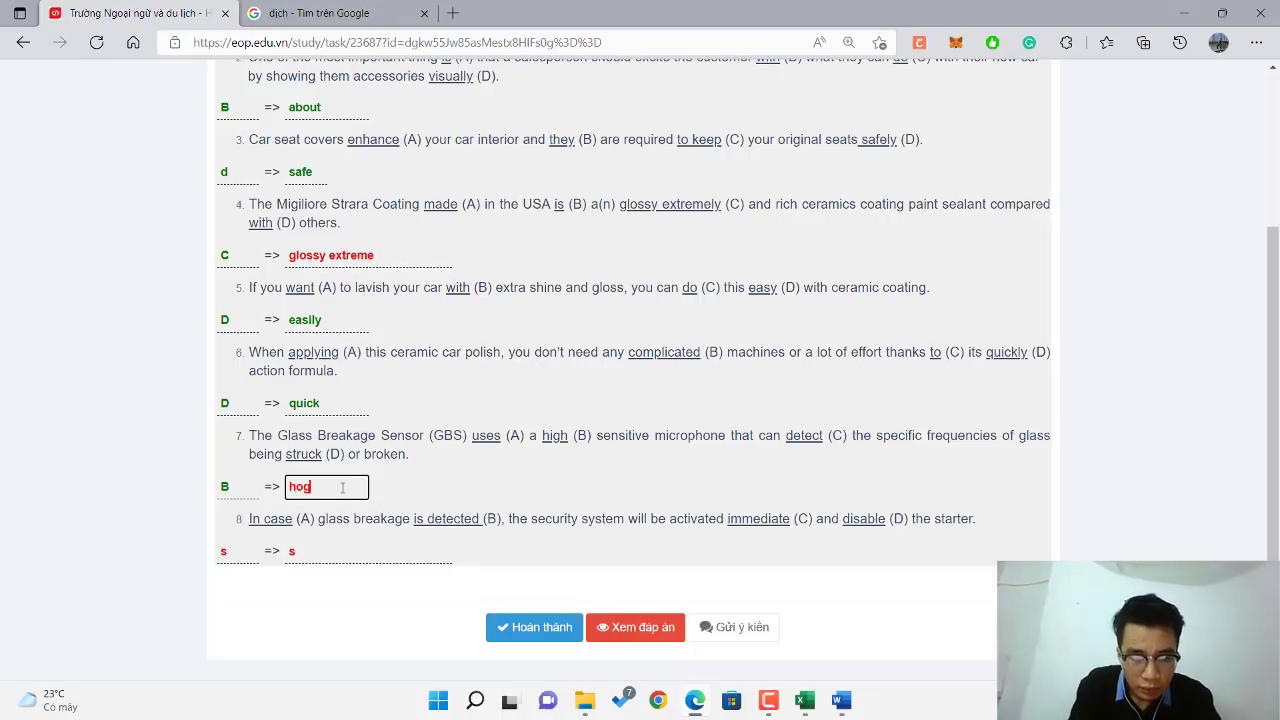
key("BackSpace")
key("BackSpace")
type("ighly")
key("Tab")
left_click(530, 627)
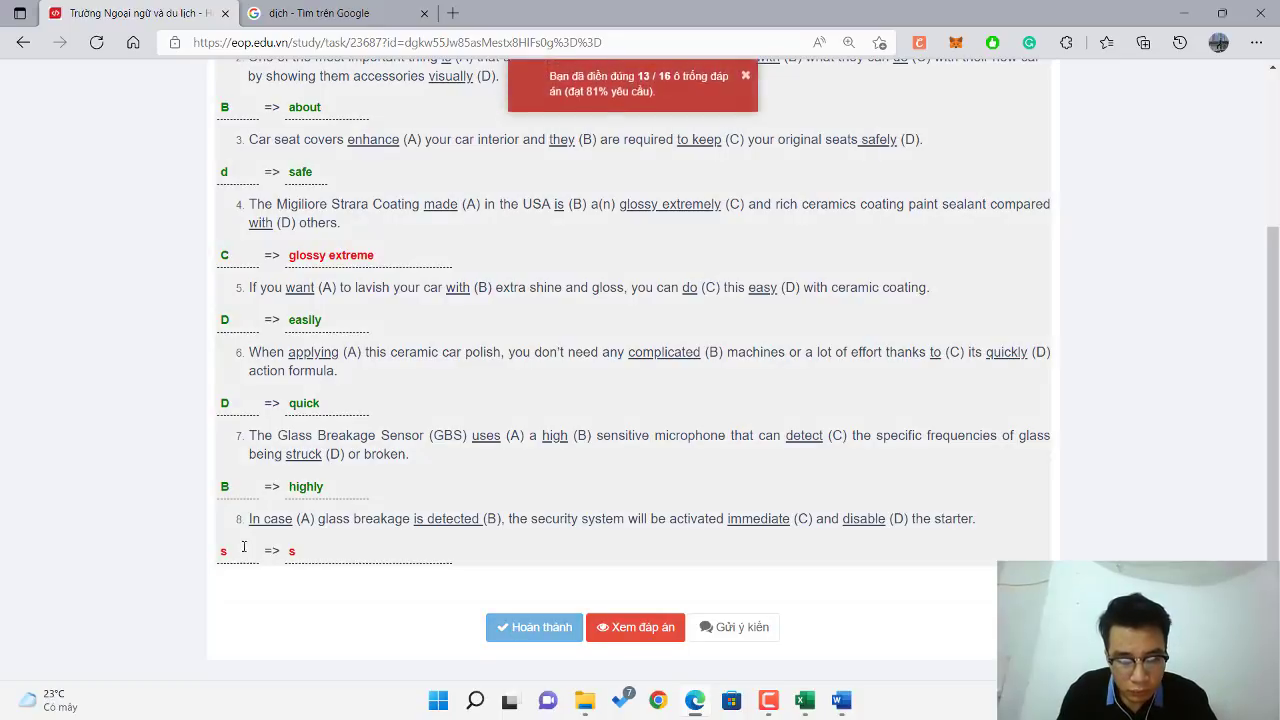
Try A and then C as the mistake letter of sentence 8, submitting the answers for checking after each.
left_click(238, 551)
type("A")
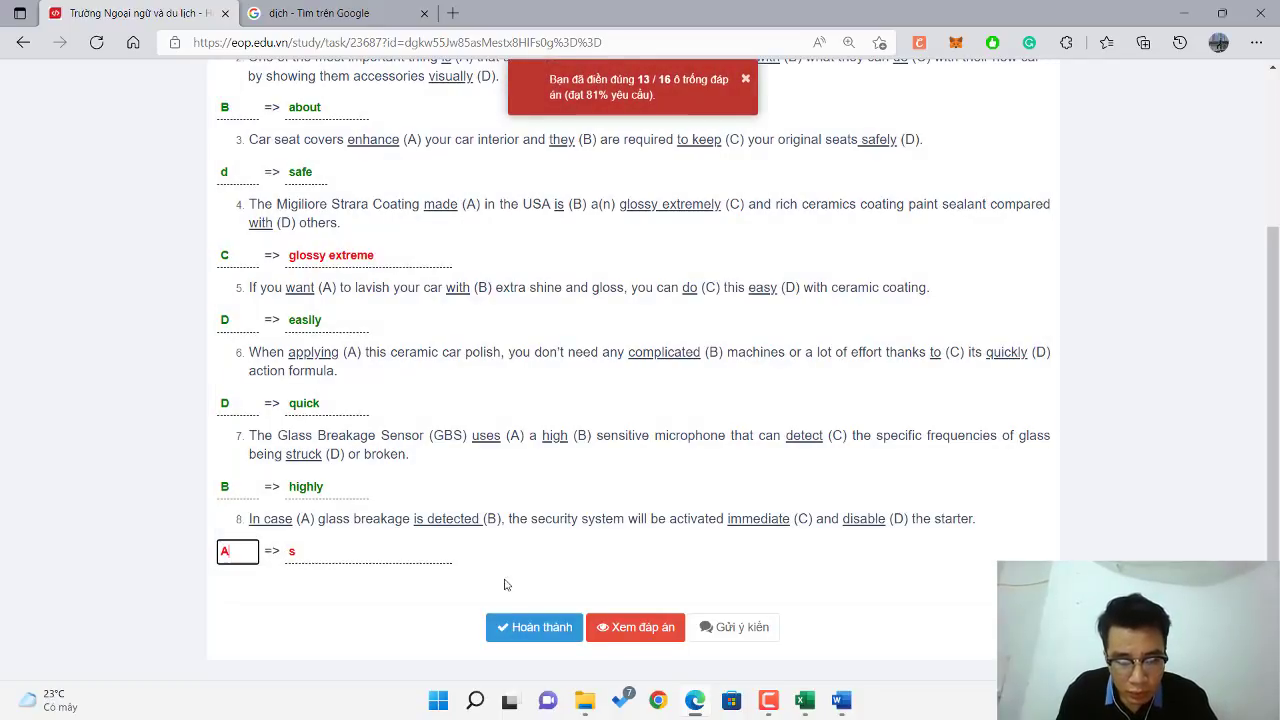
left_click(508, 625)
double_click(236, 553)
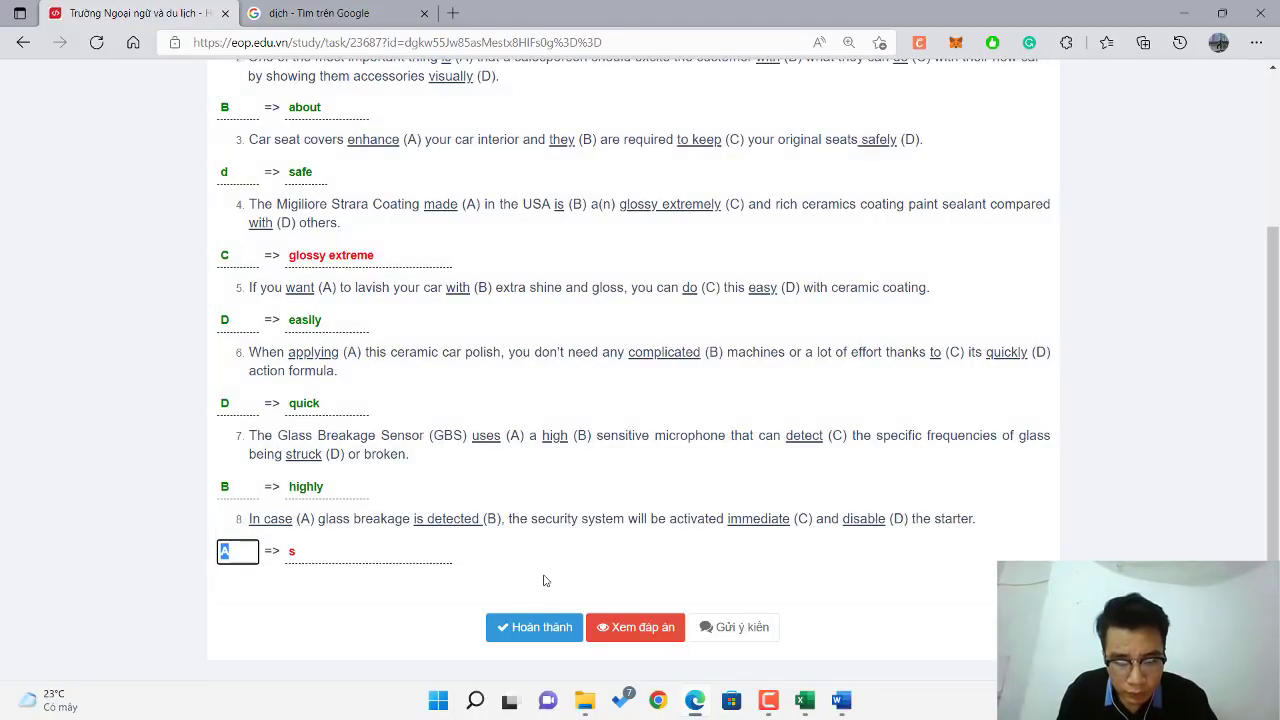
type("C")
left_click(538, 628)
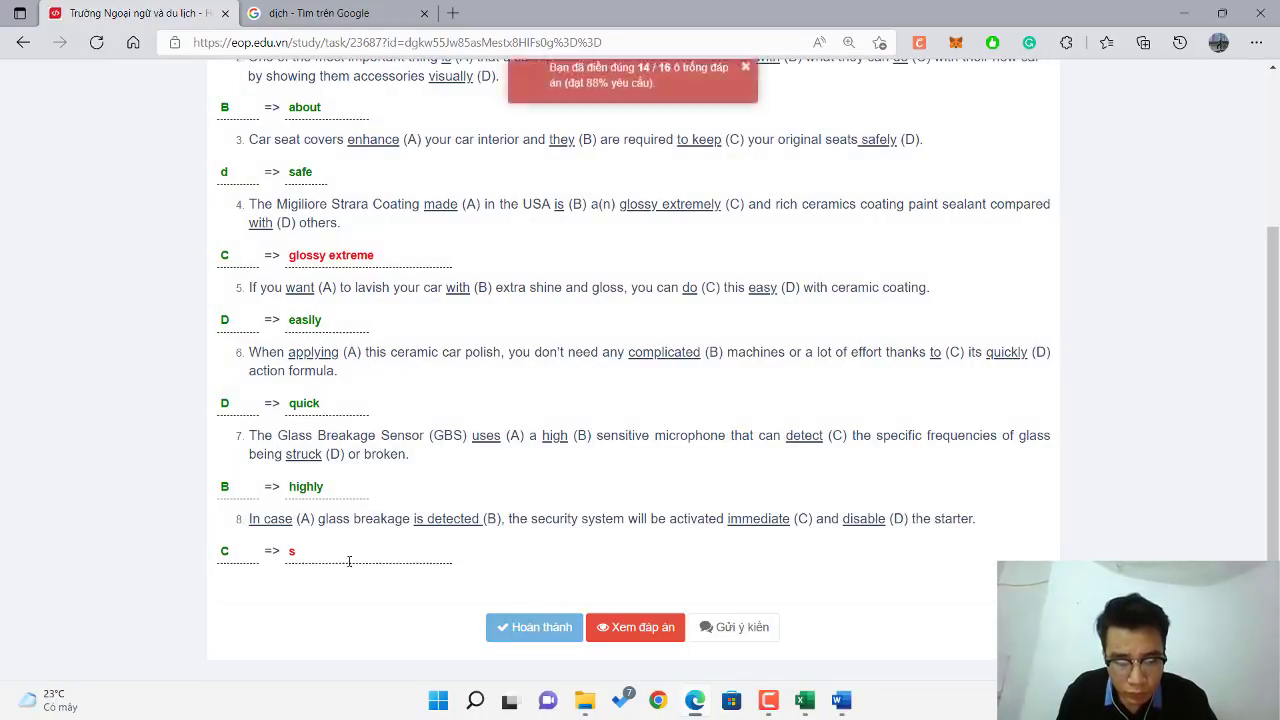
Enter "immediately" as the correction for sentence 8 and submit the answers for checking.
left_click(339, 553)
key("BackSpace")
type("immediately")
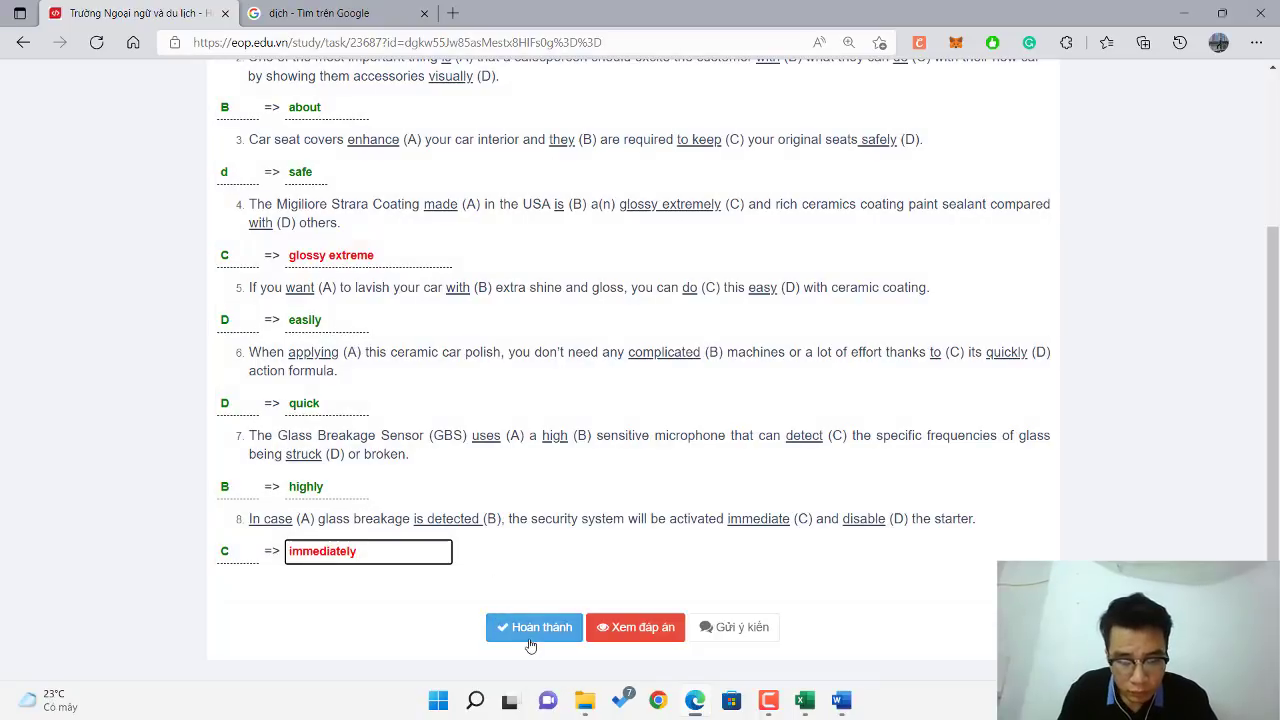
left_click(530, 644)
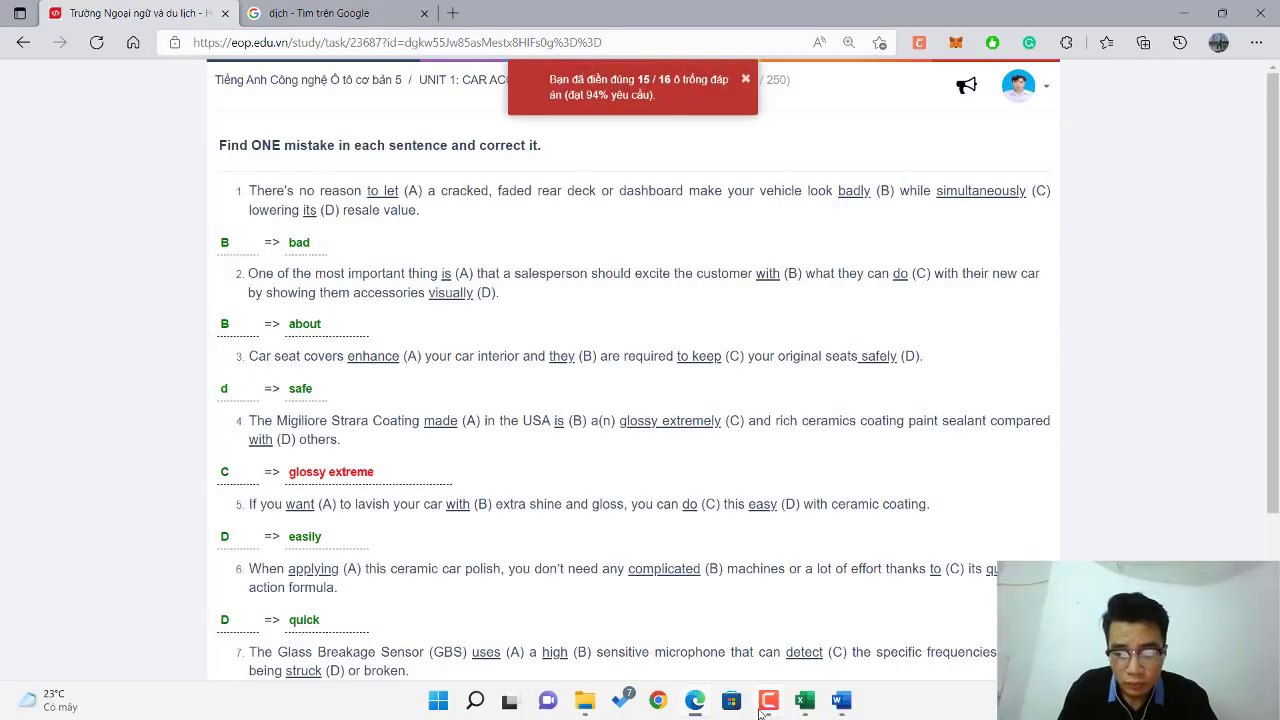
left_click(768, 700)
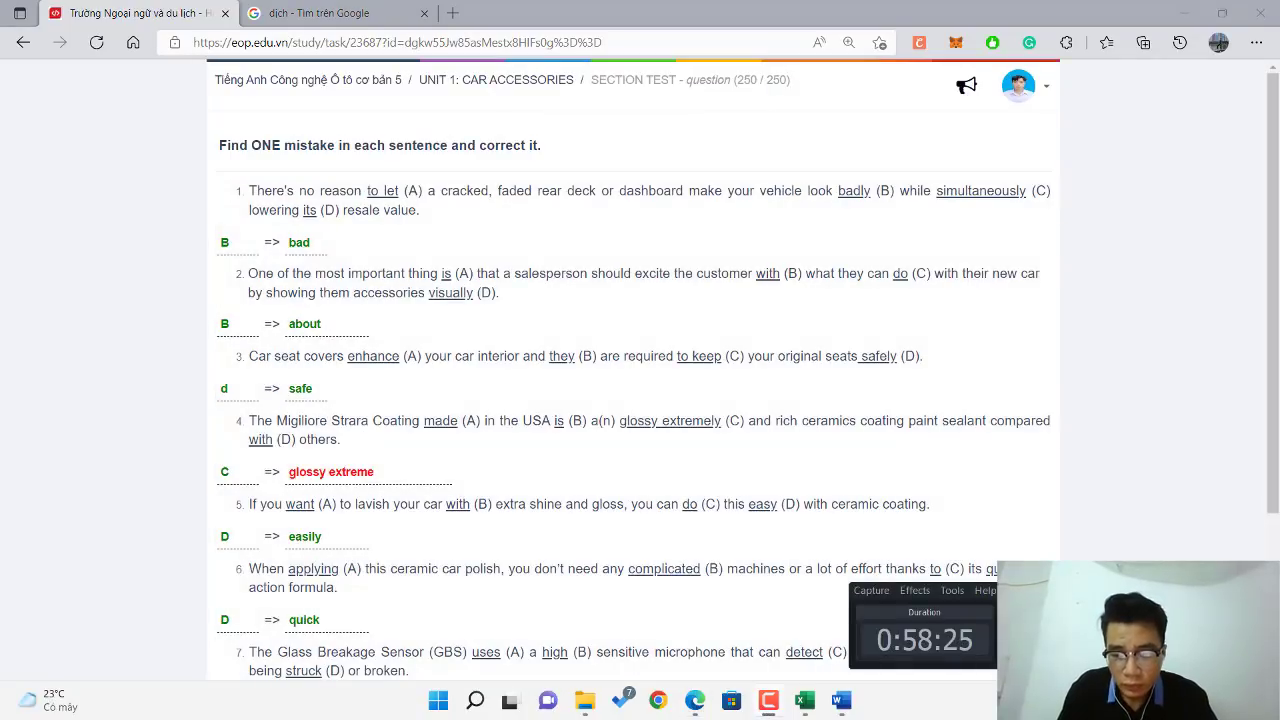
left_click(388, 502)
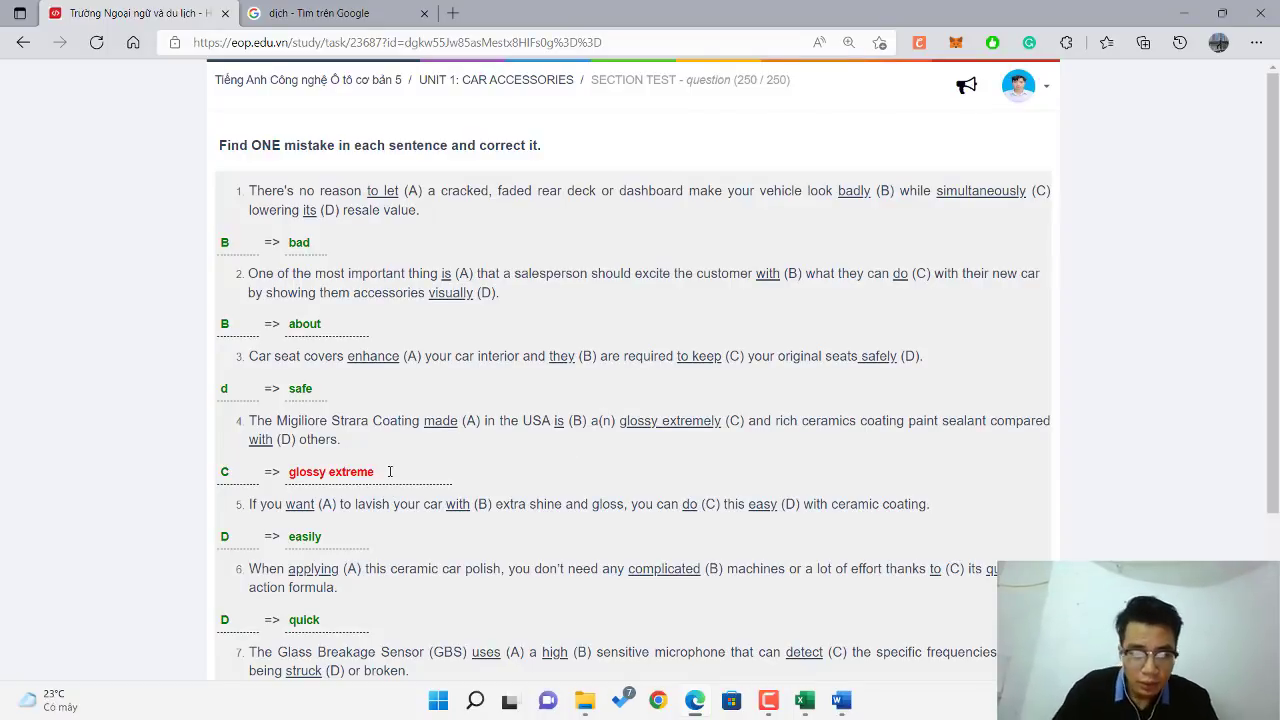
Change the correction of sentence 4 to "gloss extreme" and submit the answers for checking.
left_click(396, 477)
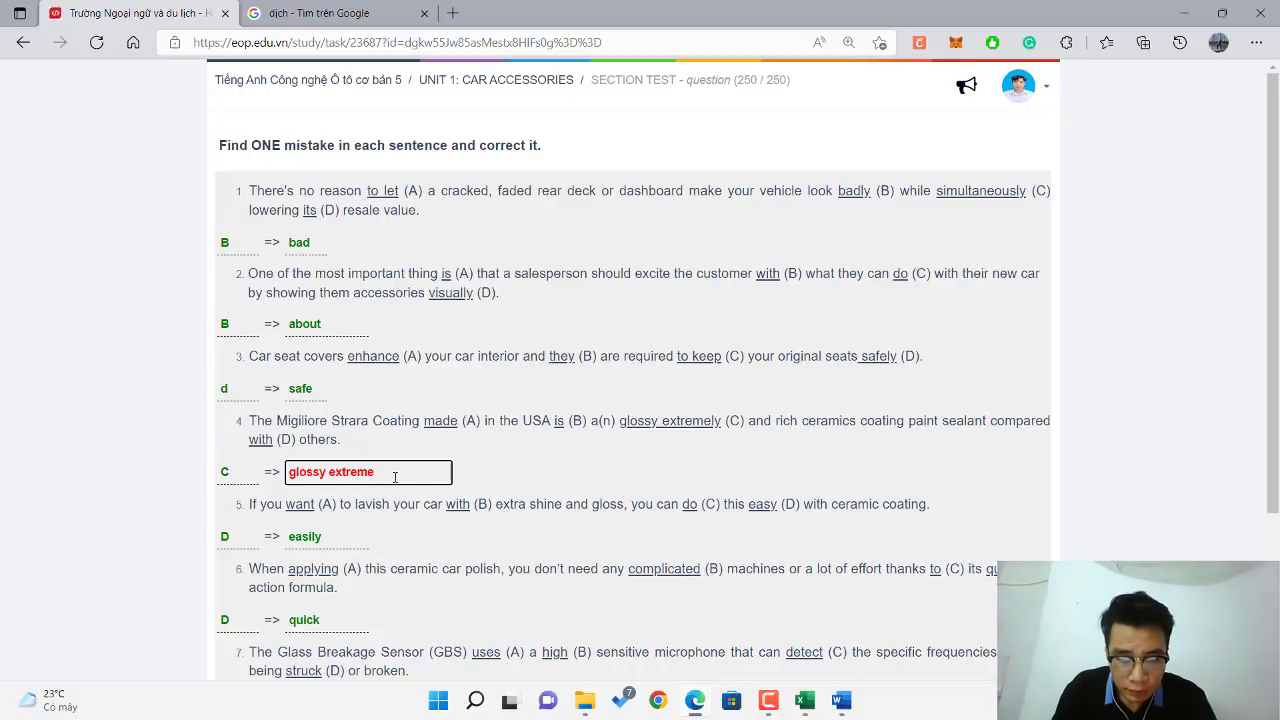
key("BackSpace")
scroll(465, 586, "down", 2)
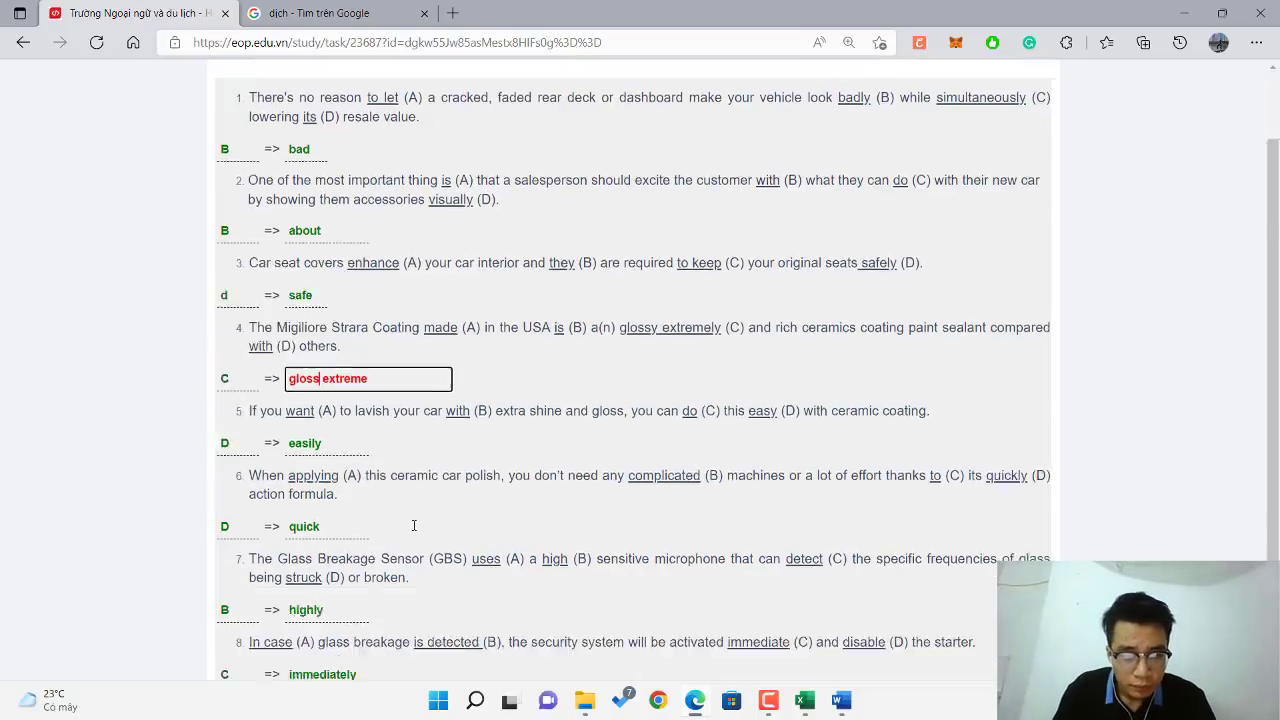
left_click(465, 586)
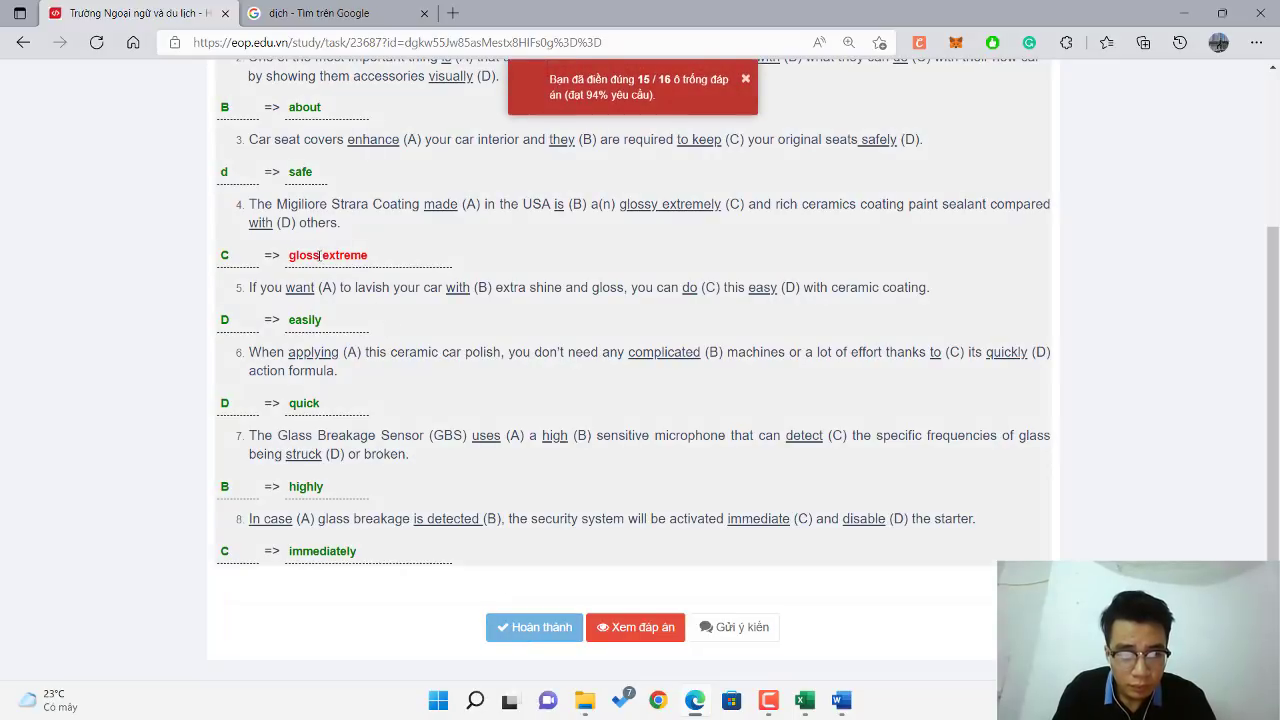
Replace the correction of sentence 4 with "extreme glossy" and submit the answers for checking.
left_click(332, 258)
key("ctrl+a")
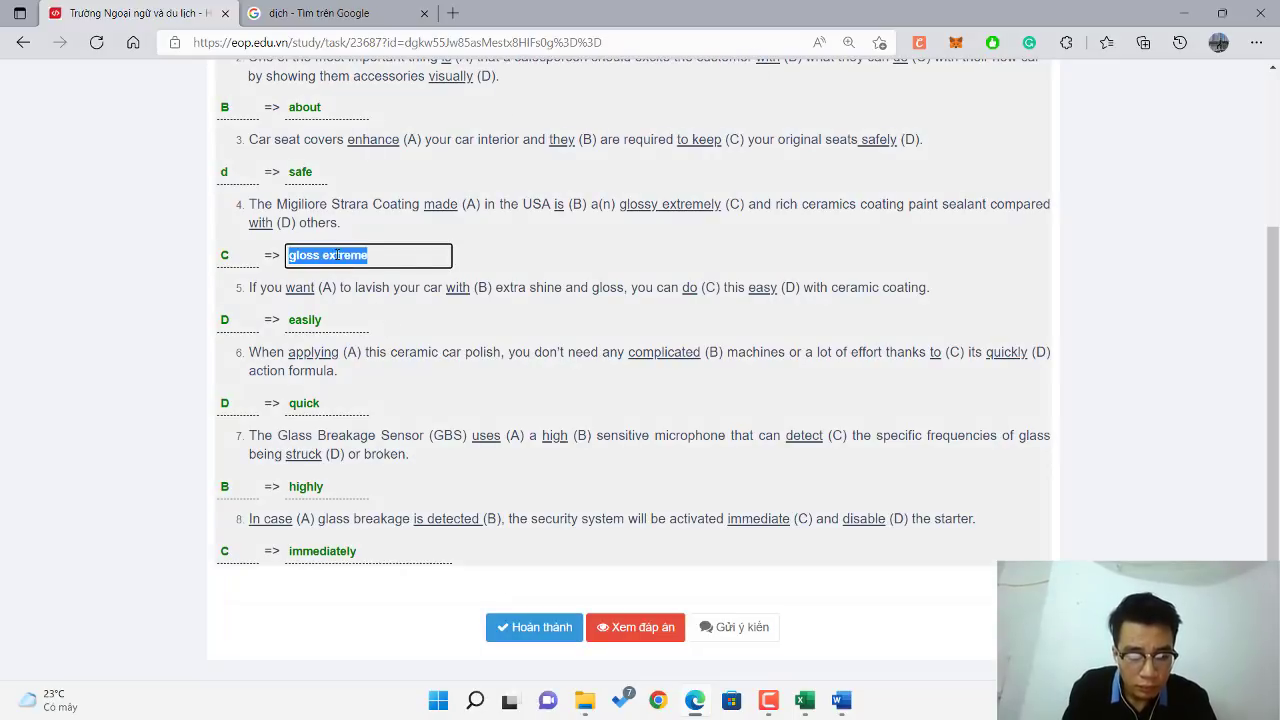
type("extreme")
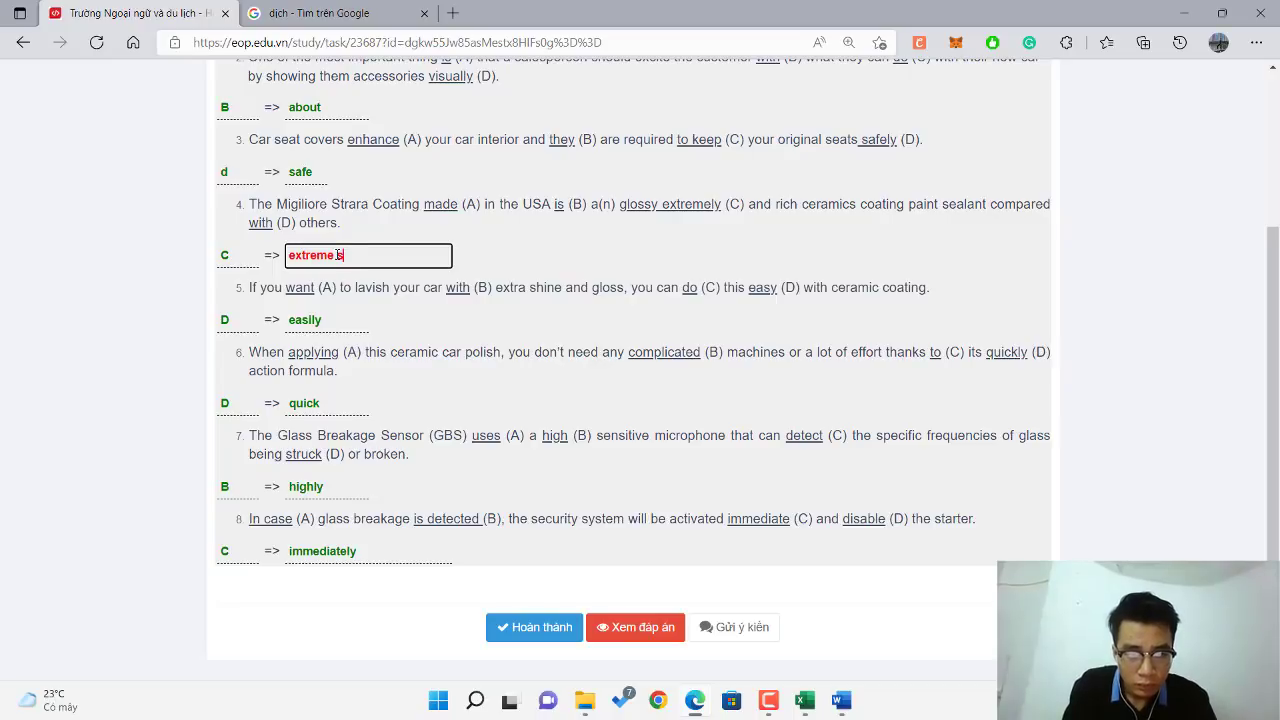
type(" glossy")
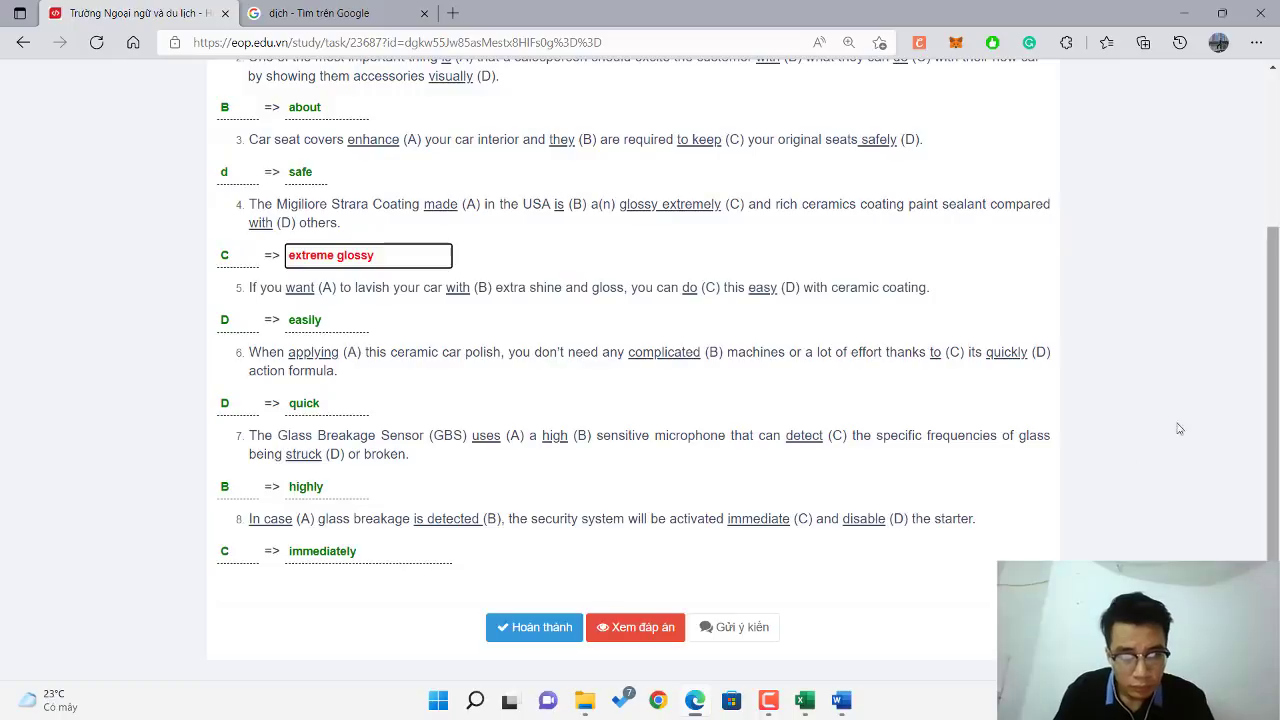
left_click(540, 627)
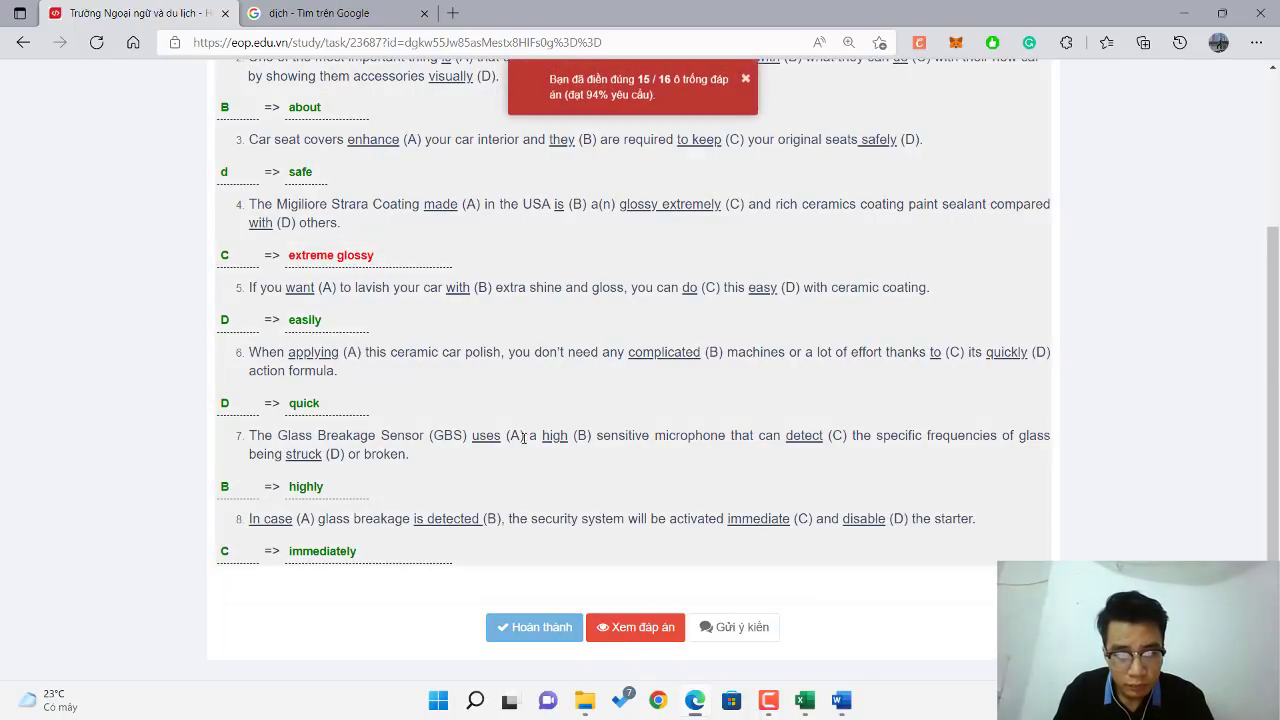
Reveal the answer key of the error-correction task and review the corrections, comparing sentence 4's answer with its underlined phrase.
scroll(450, 400, "up", 2)
scroll(463, 424, "down", 2)
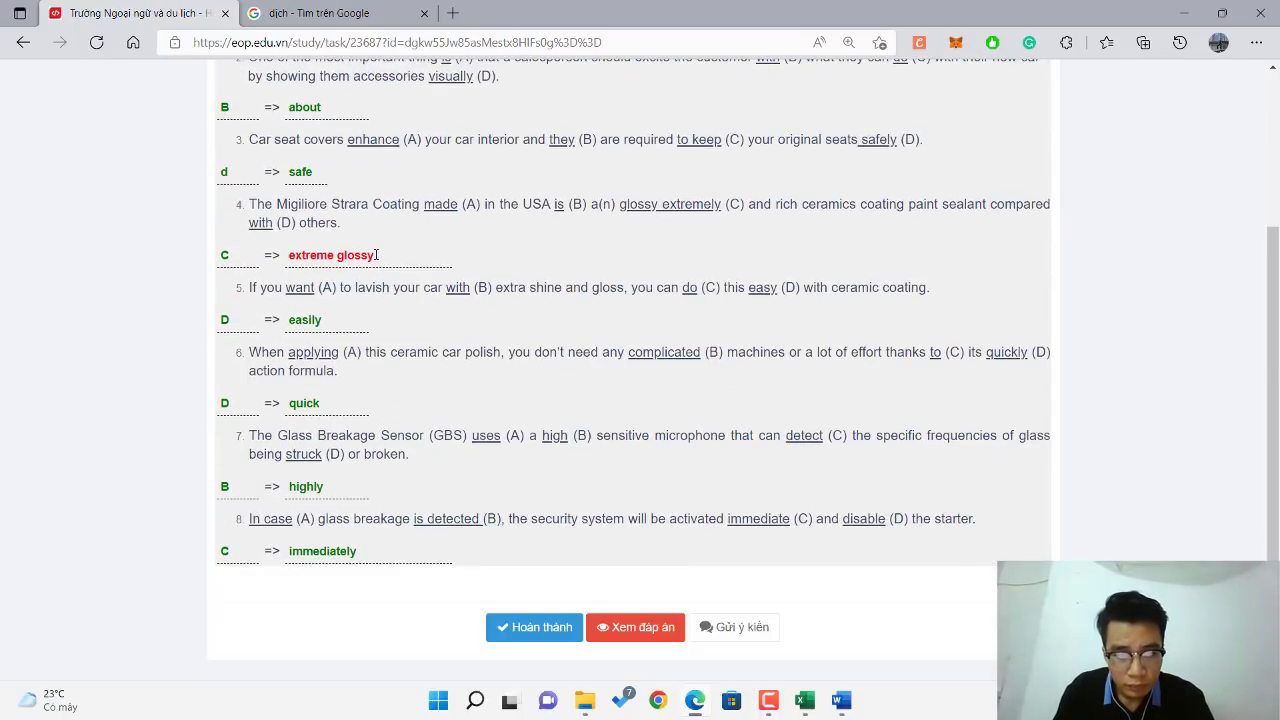
left_click(634, 627)
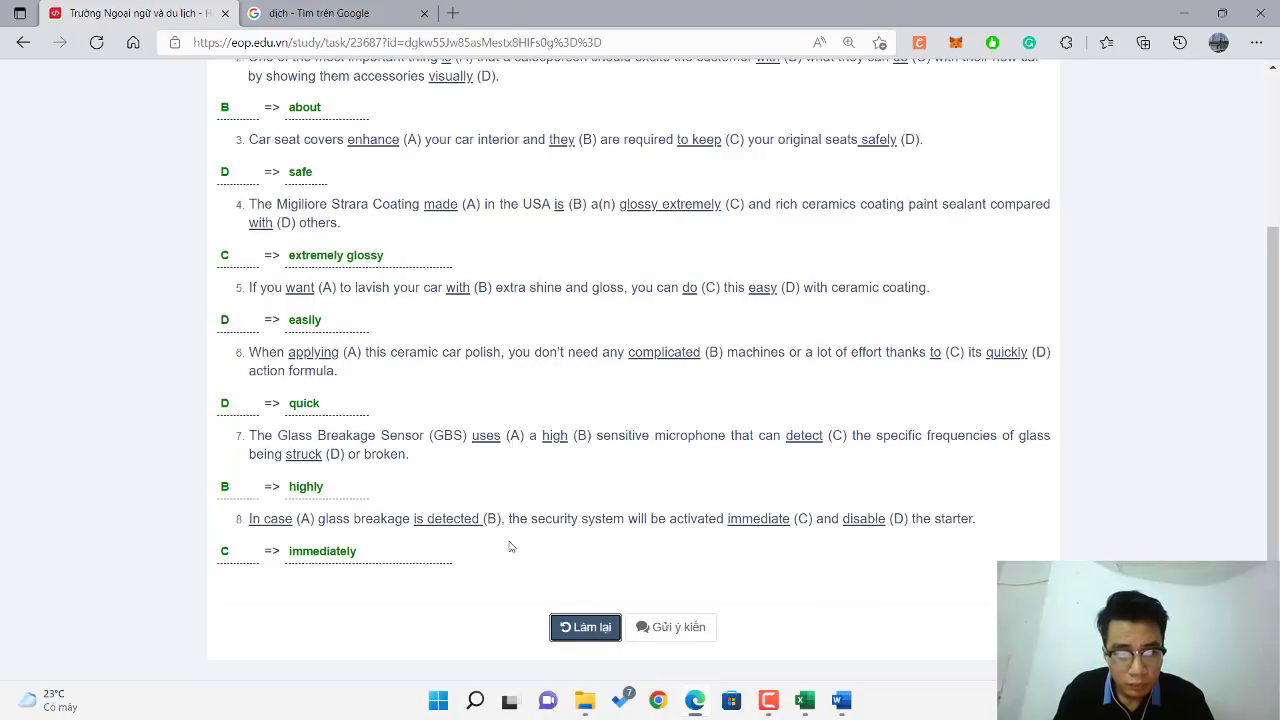
scroll(380, 257, "up", 1)
scroll(371, 300, "down", 1)
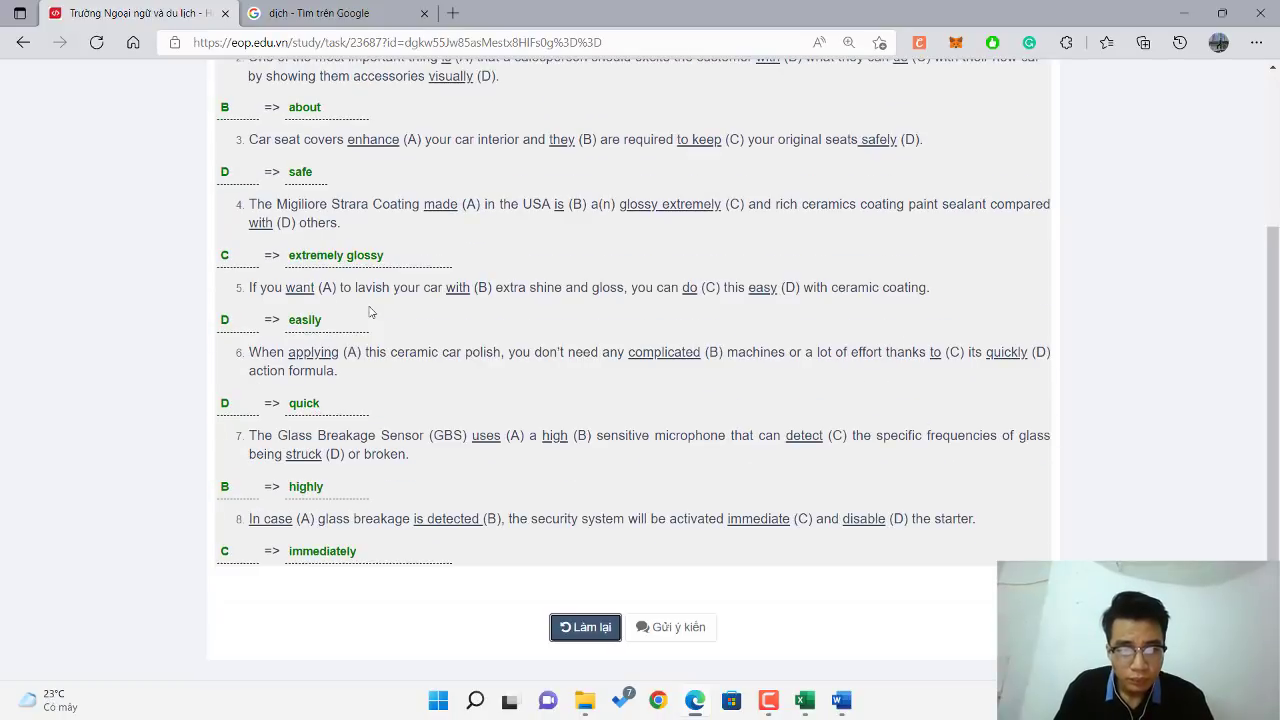
left_click_drag(627, 204, 724, 205)
scroll(689, 254, "up", 3)
left_click(462, 235)
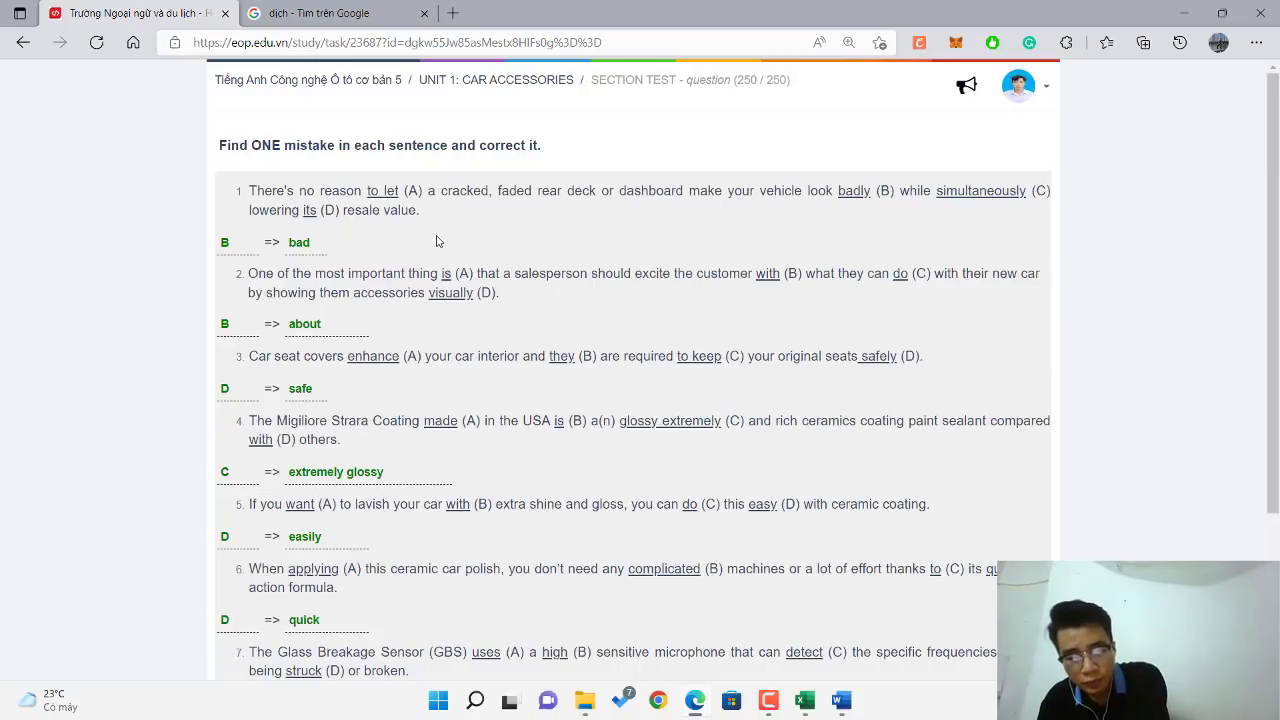
scroll(437, 218, "down", 2)
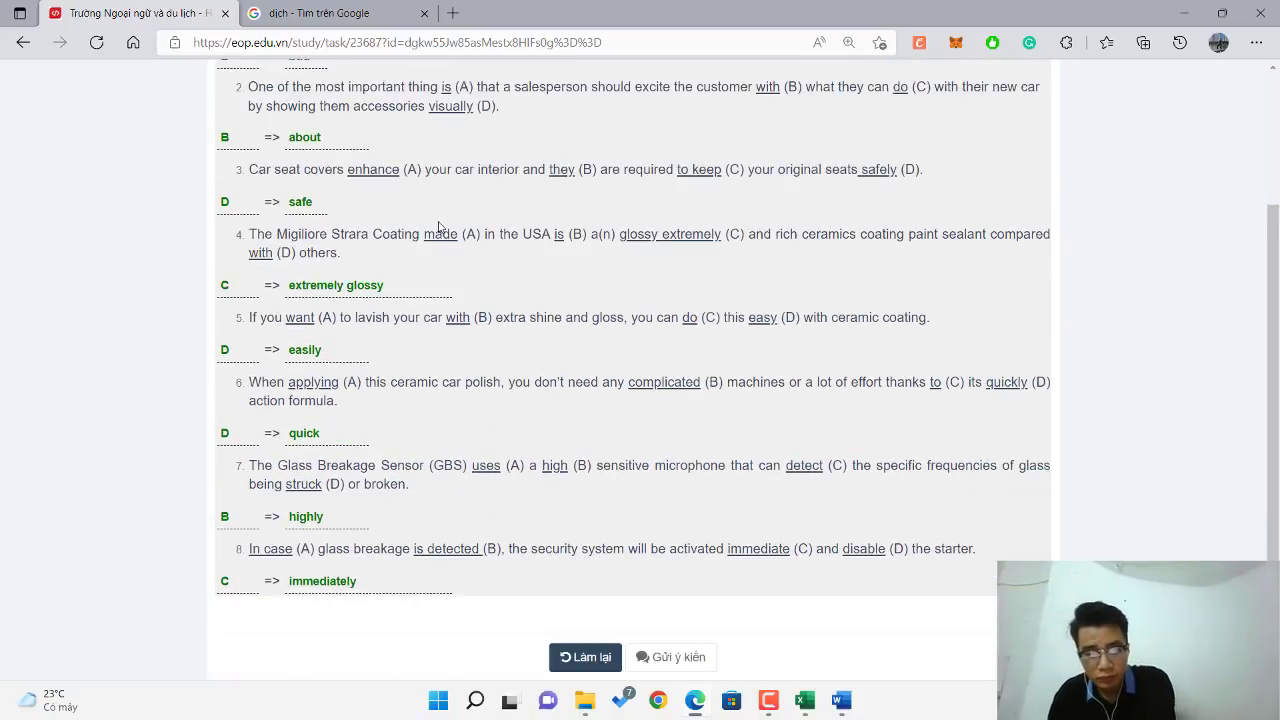
scroll(433, 238, "up", 3)
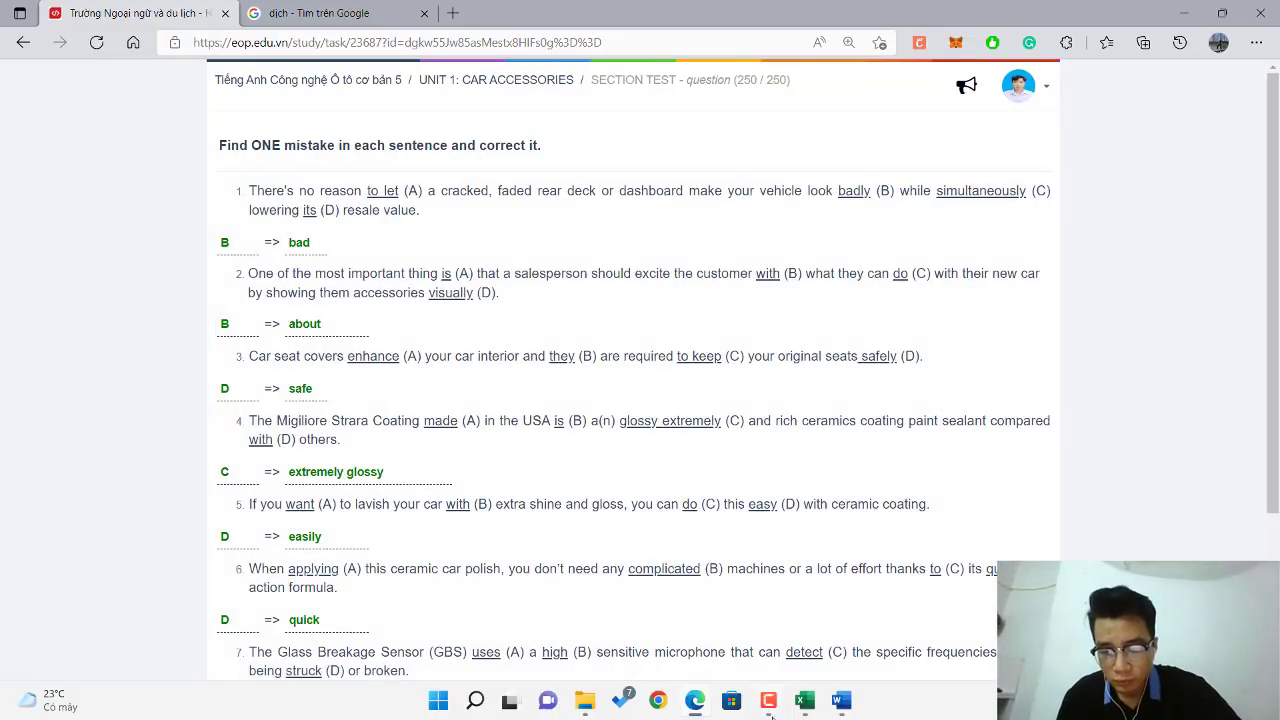
left_click(768, 700)
left_click(513, 372)
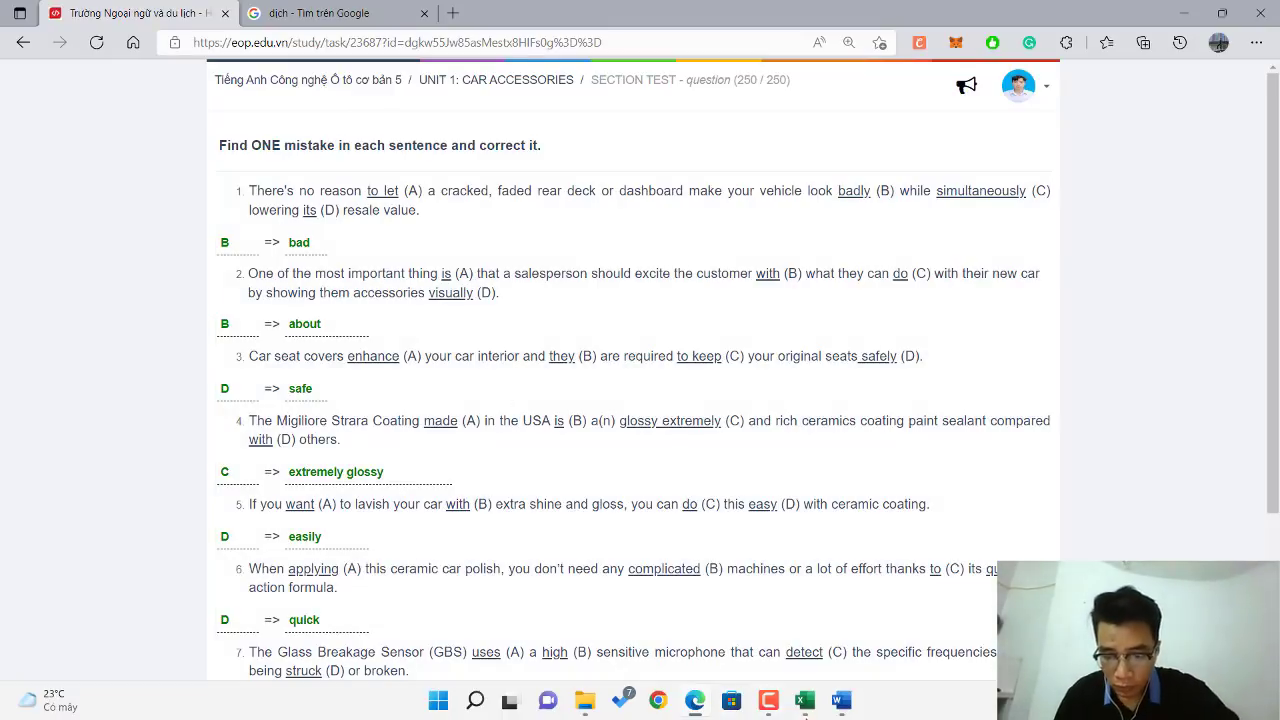
Switch to the Studied workbook in Excel and set the font colour of the vocabulary in D1:E27 to black.
left_click(805, 700)
scroll(607, 358, "up", 3)
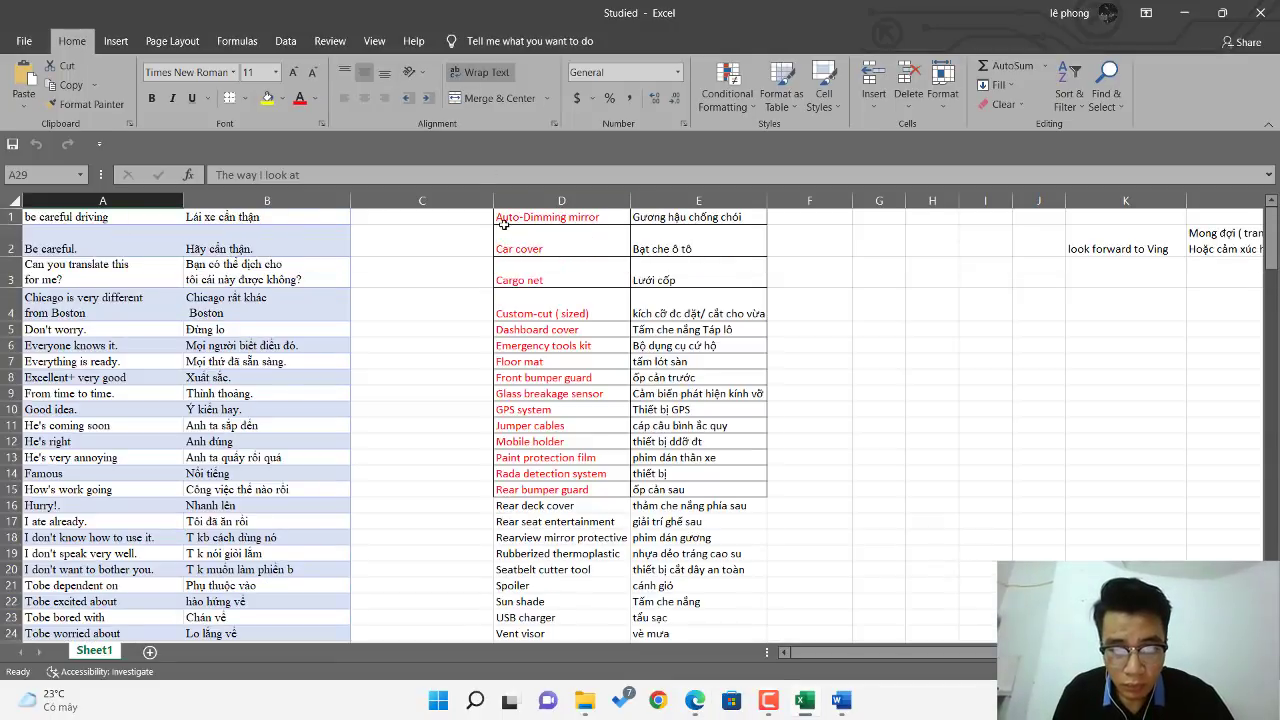
left_click(468, 218)
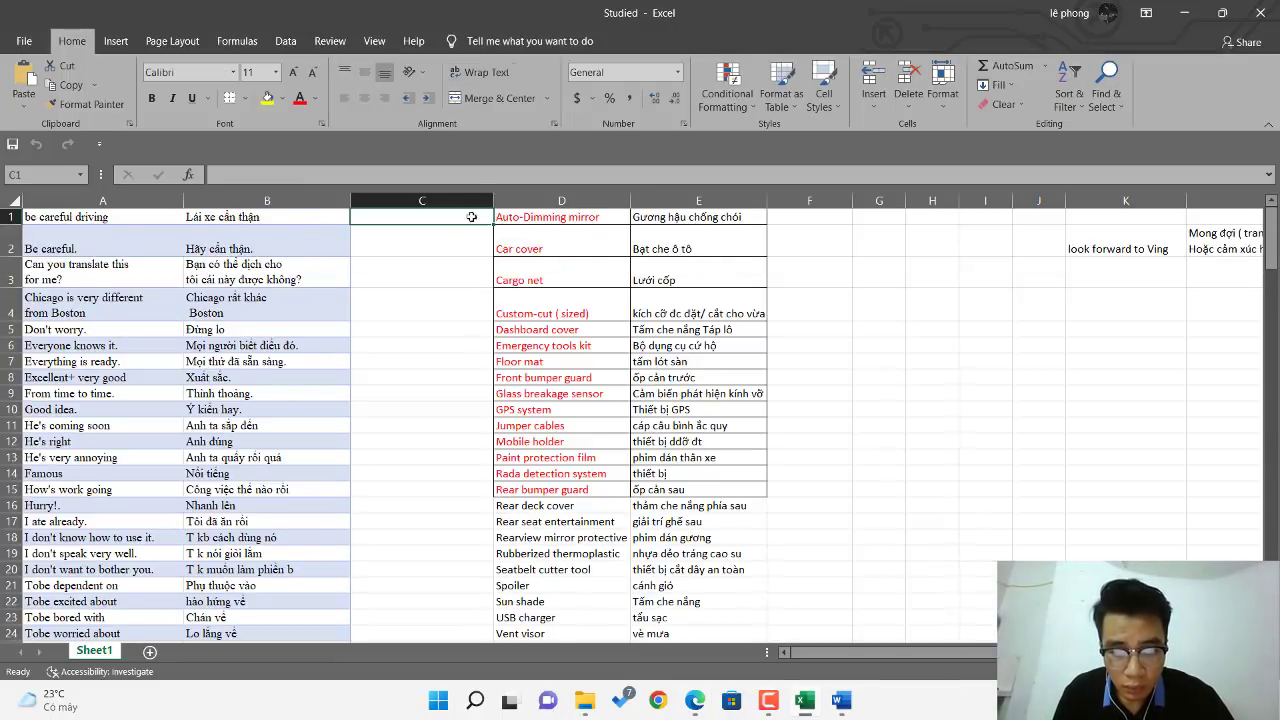
left_click_drag(471, 217, 586, 306)
left_click(586, 306)
left_click_drag(520, 217, 725, 569)
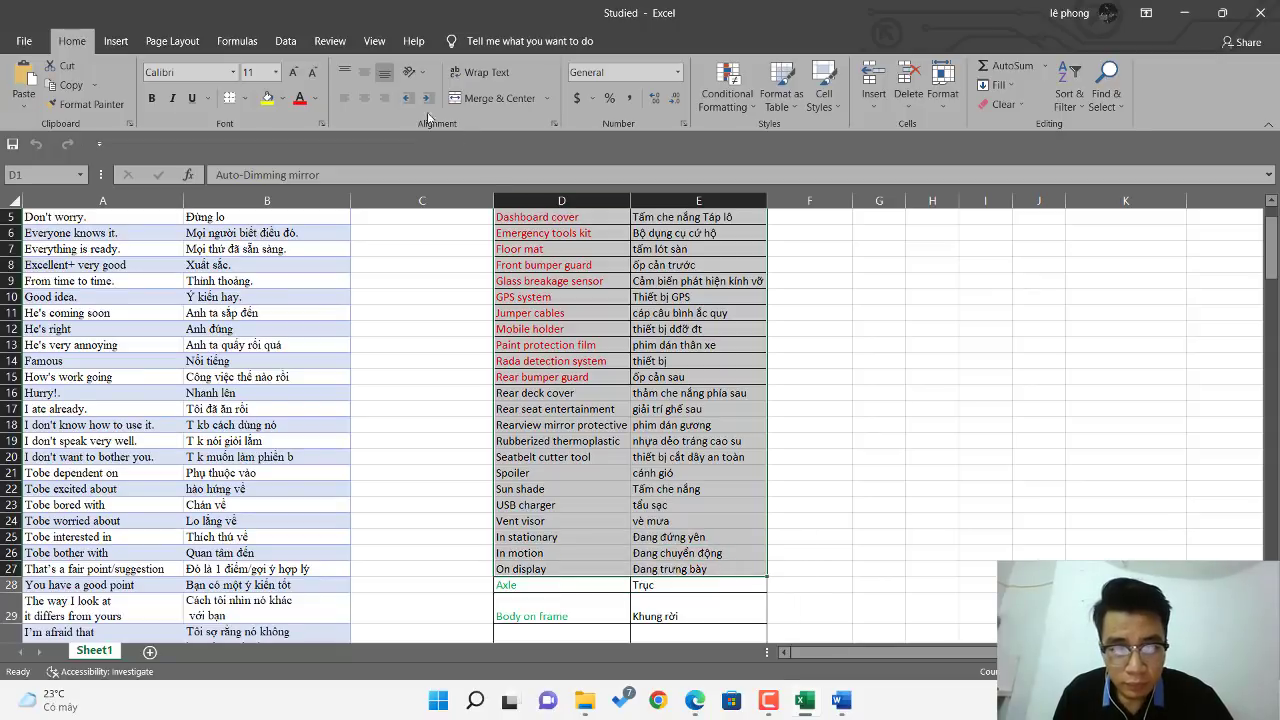
left_click(315, 98)
left_click(310, 120)
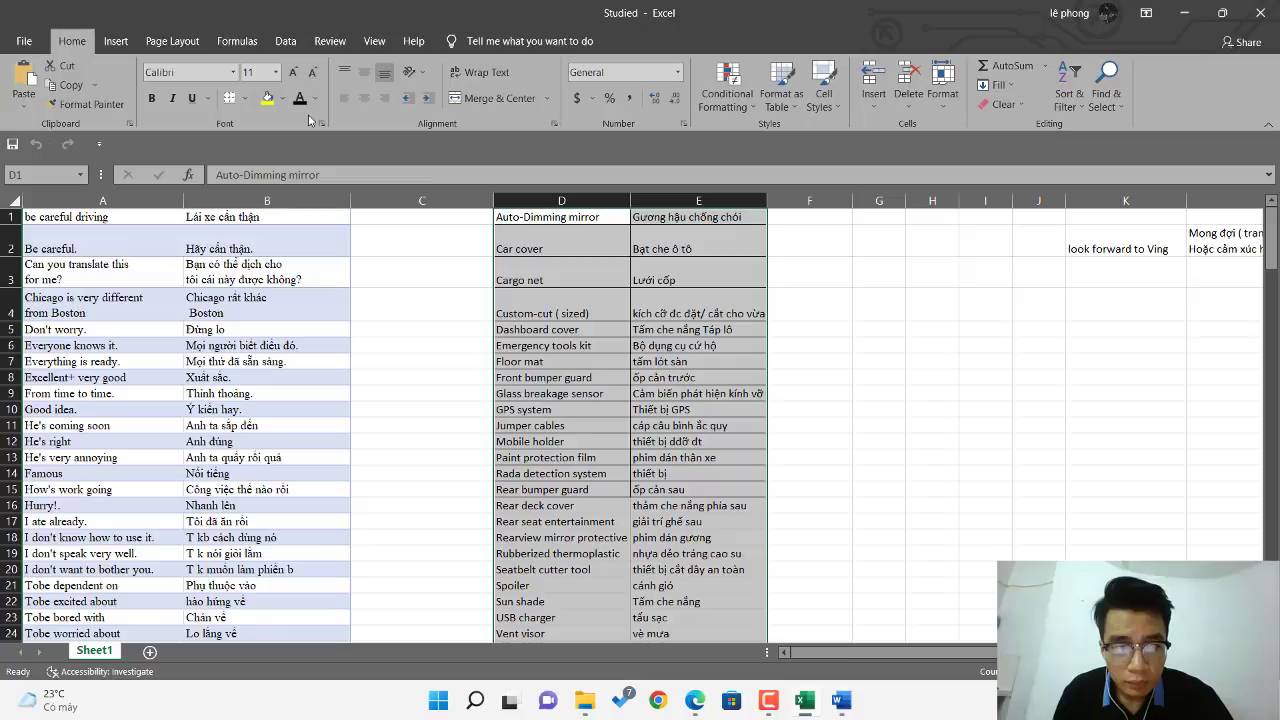
scroll(429, 234, "down", 5)
scroll(434, 251, "up", 5)
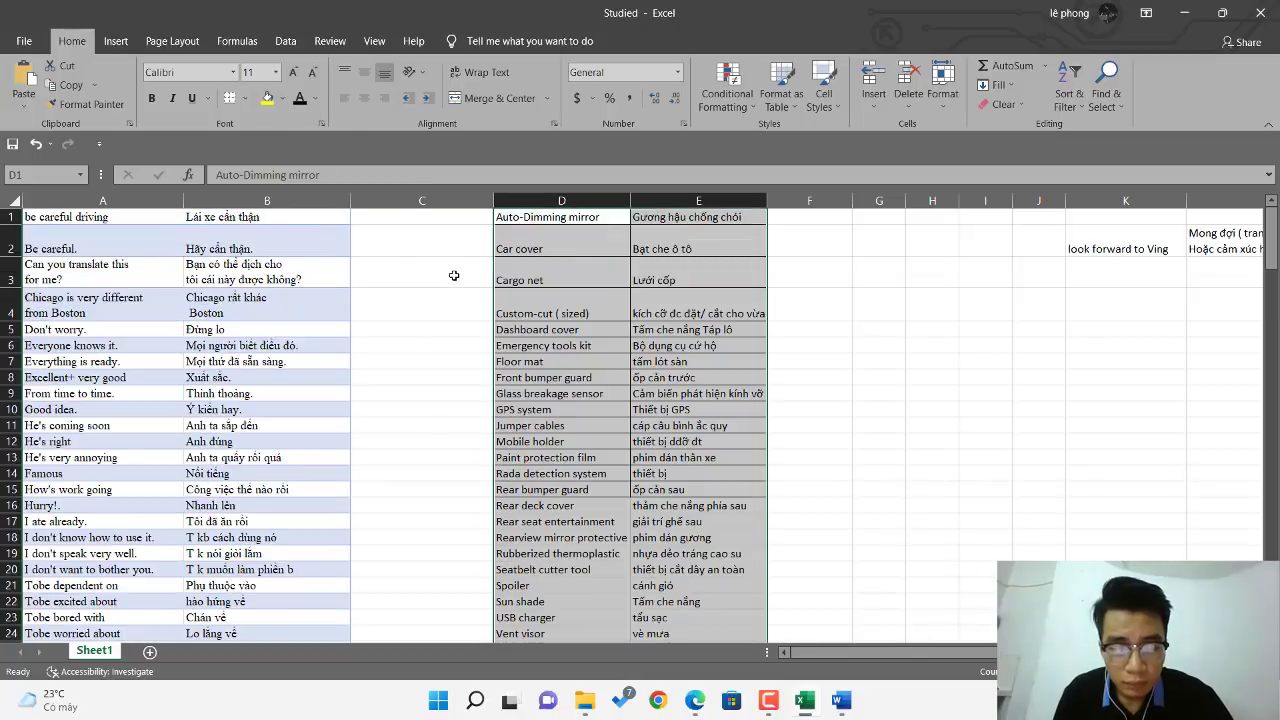
Enter the label UNIT1 in cell C1 beside "Auto-Dimming mirror" and right-align it.
left_click(440, 220)
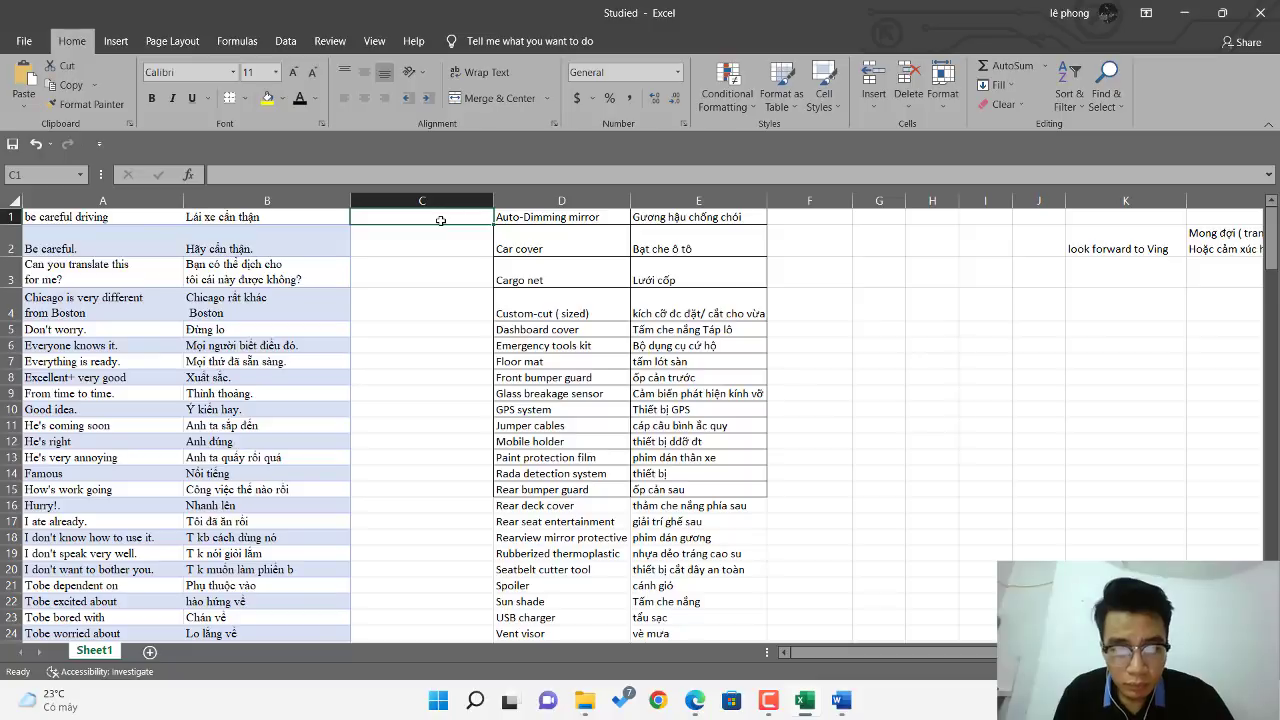
type("UNIT")
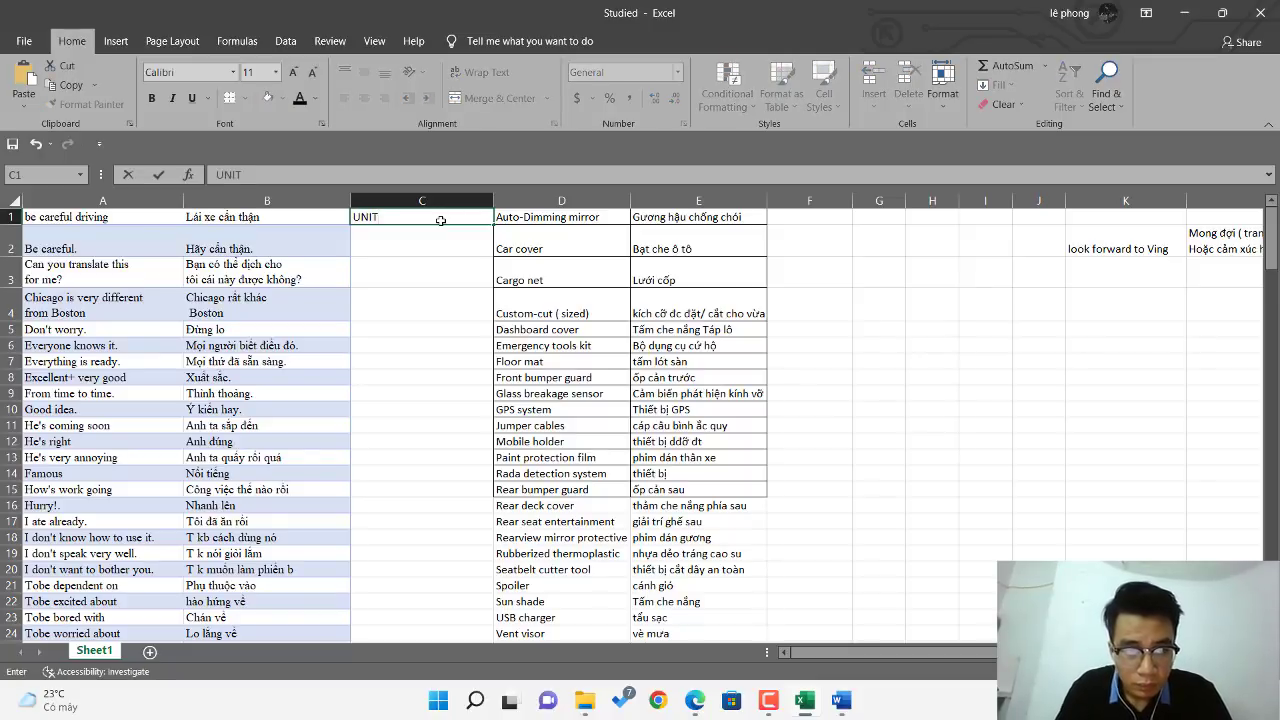
type("1")
key("Return")
left_click(414, 216)
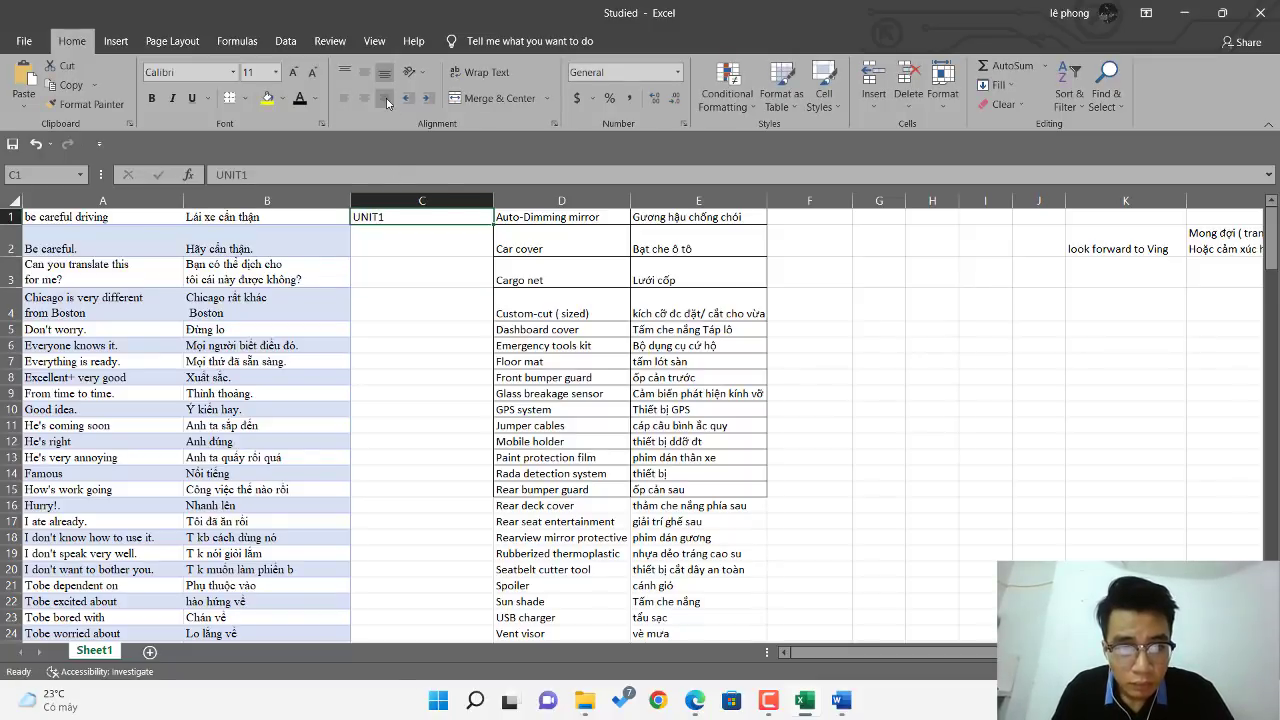
left_click(434, 328)
Enter the label UNIT2 in cell C28 beside "Axle" and right-align it.
scroll(530, 360, "down", 5)
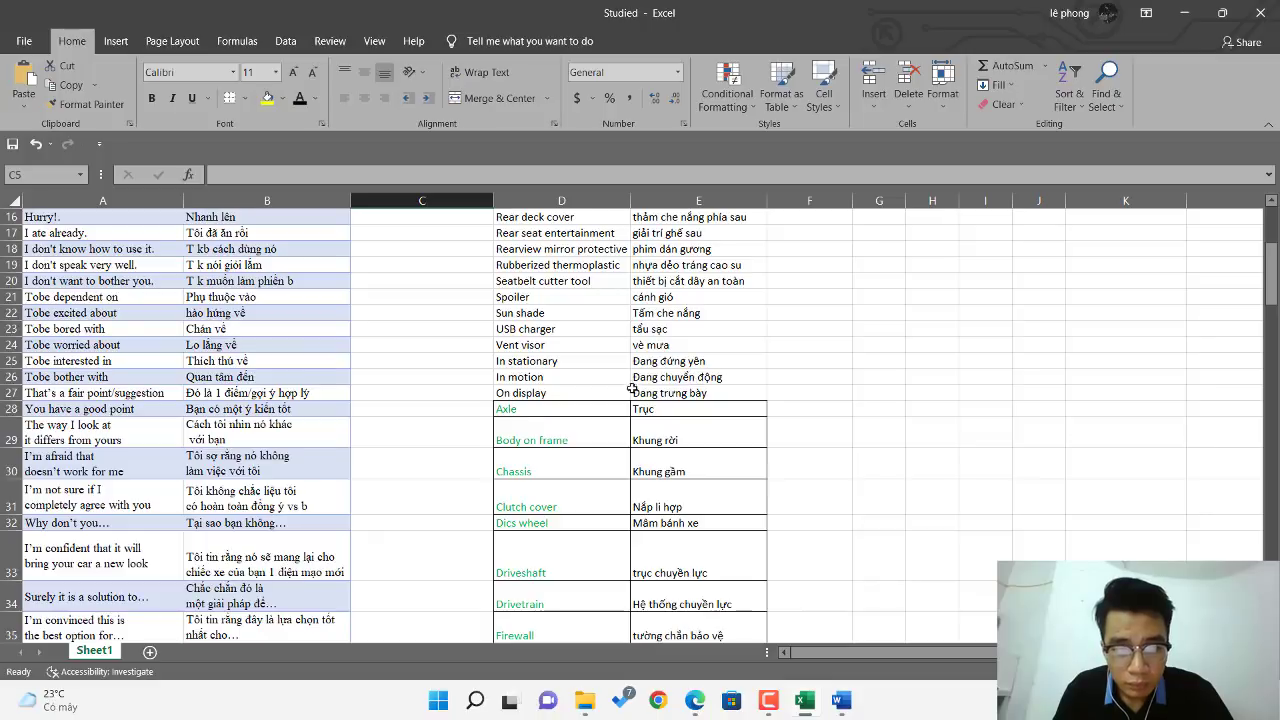
left_click(464, 410)
type("UNIT2")
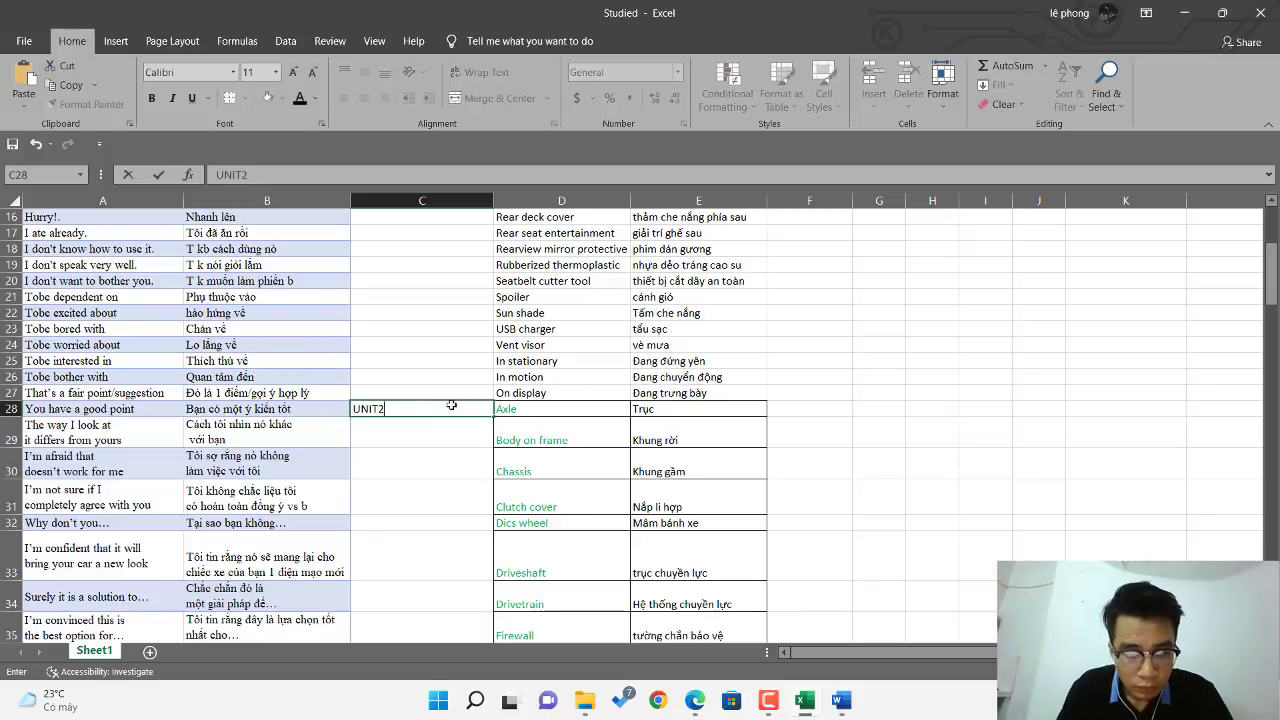
left_click(458, 470)
left_click(445, 408)
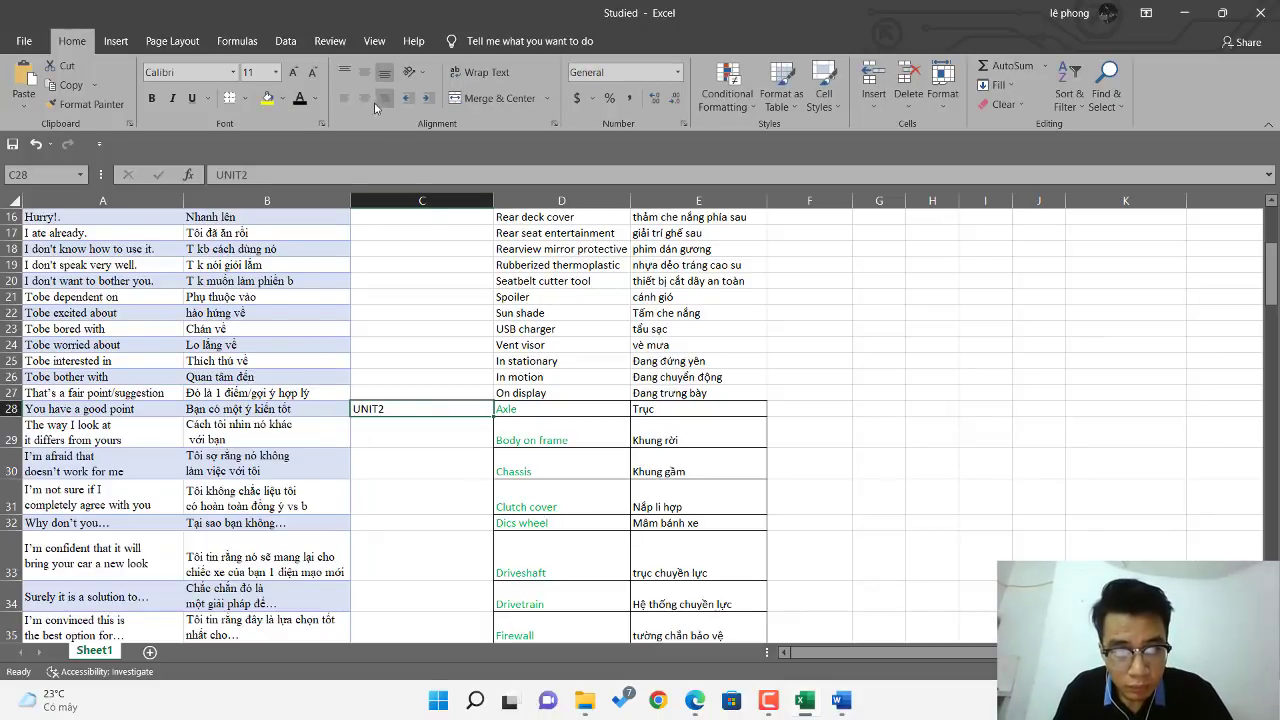
left_click(384, 97)
left_click(445, 465)
Save the workbook and look over the vocabulary lists of both units.
scroll(693, 535, "down", 8)
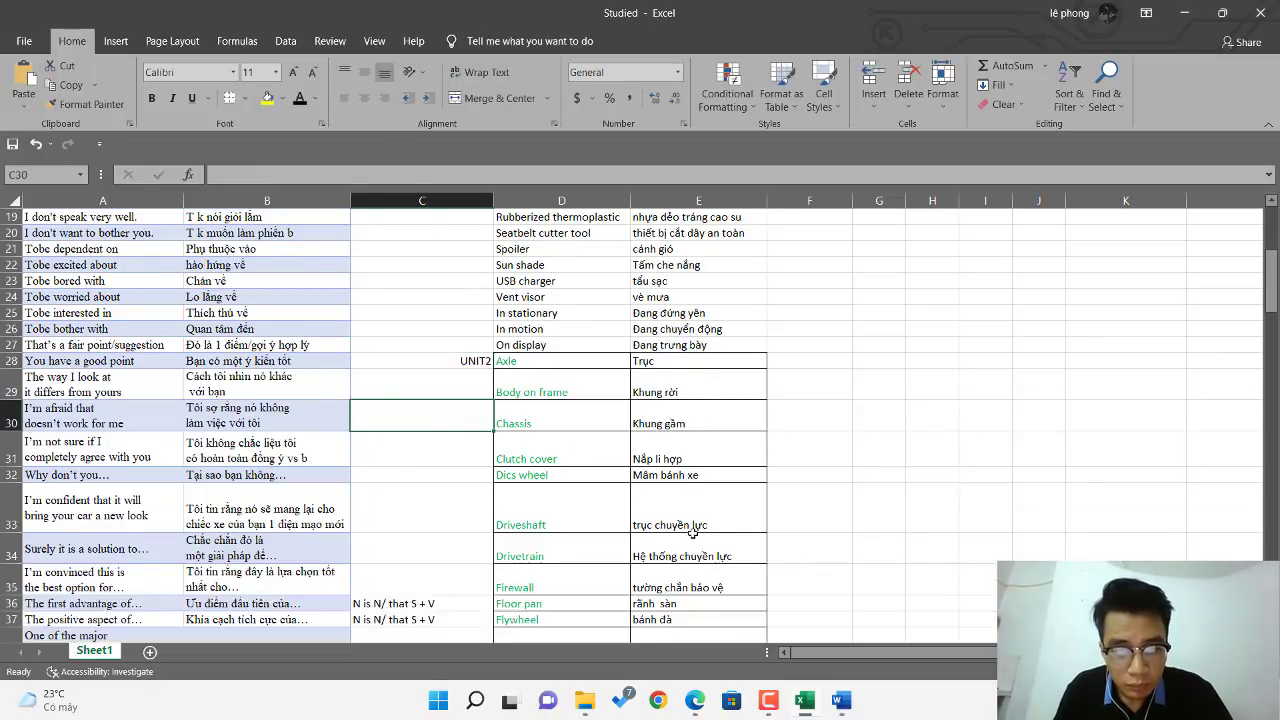
scroll(693, 535, "up", 8)
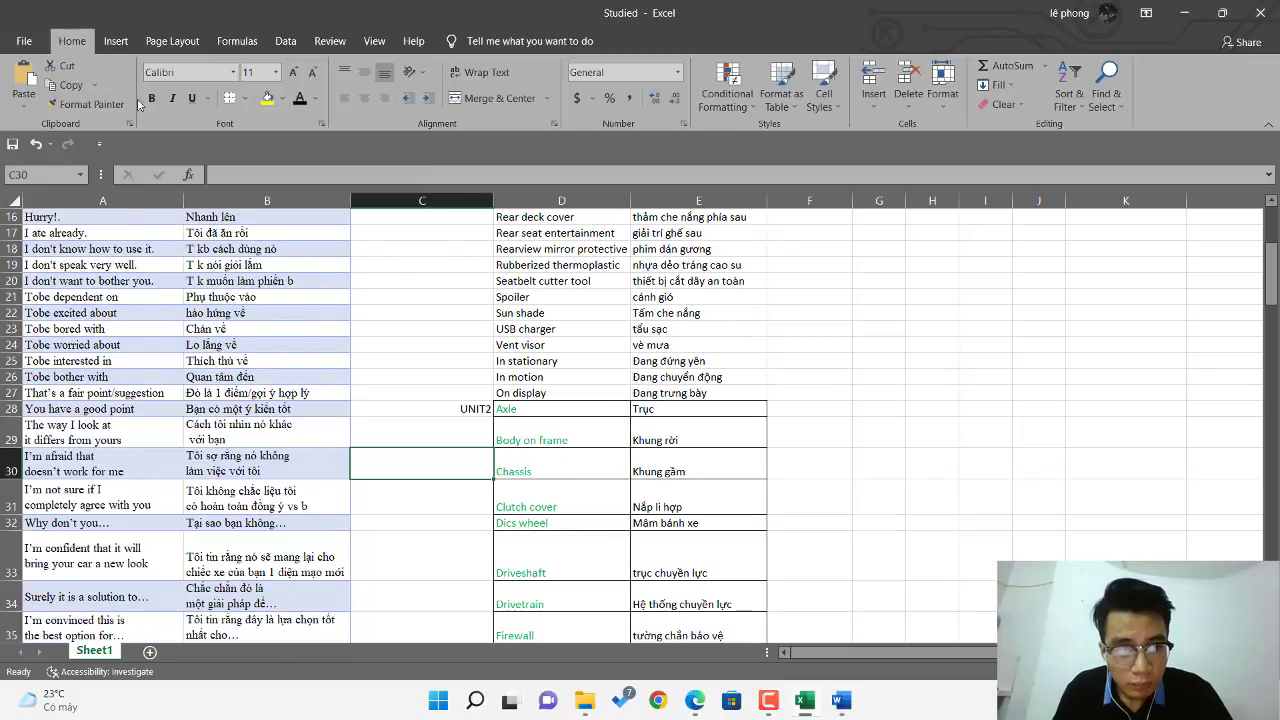
left_click(24, 41)
left_click(68, 236)
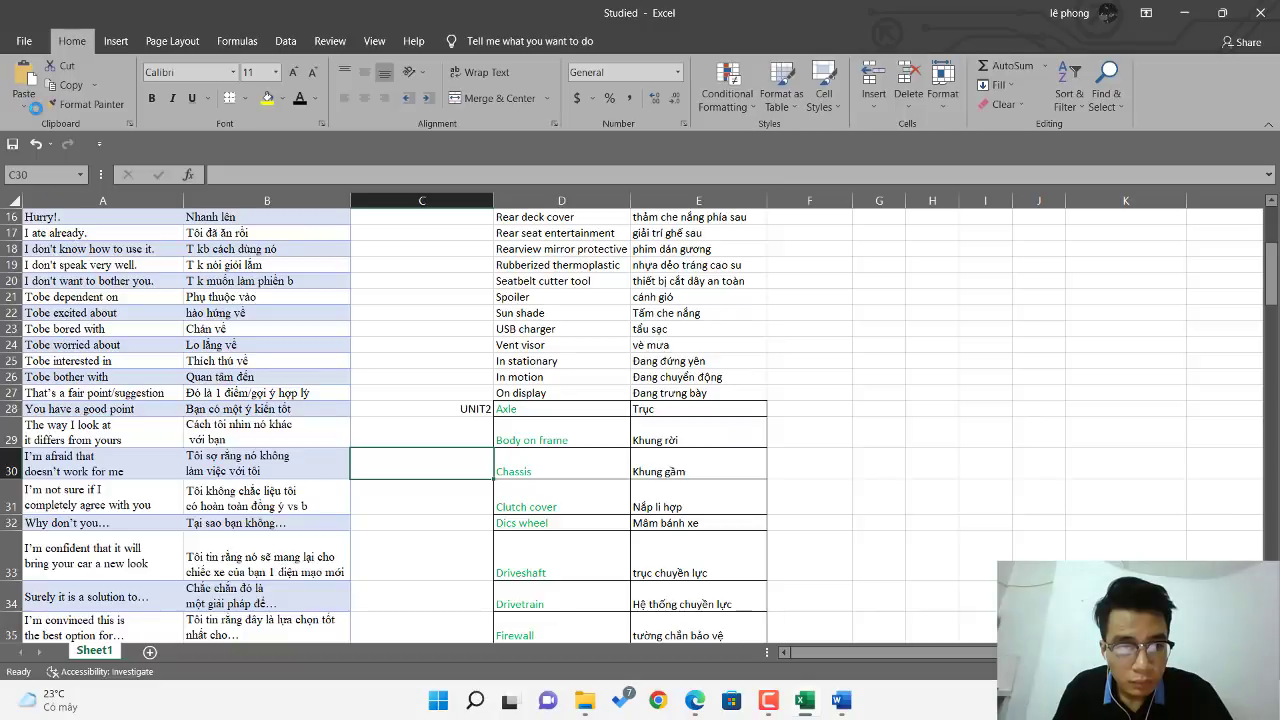
scroll(605, 490, "down", 7)
scroll(597, 487, "up", 5)
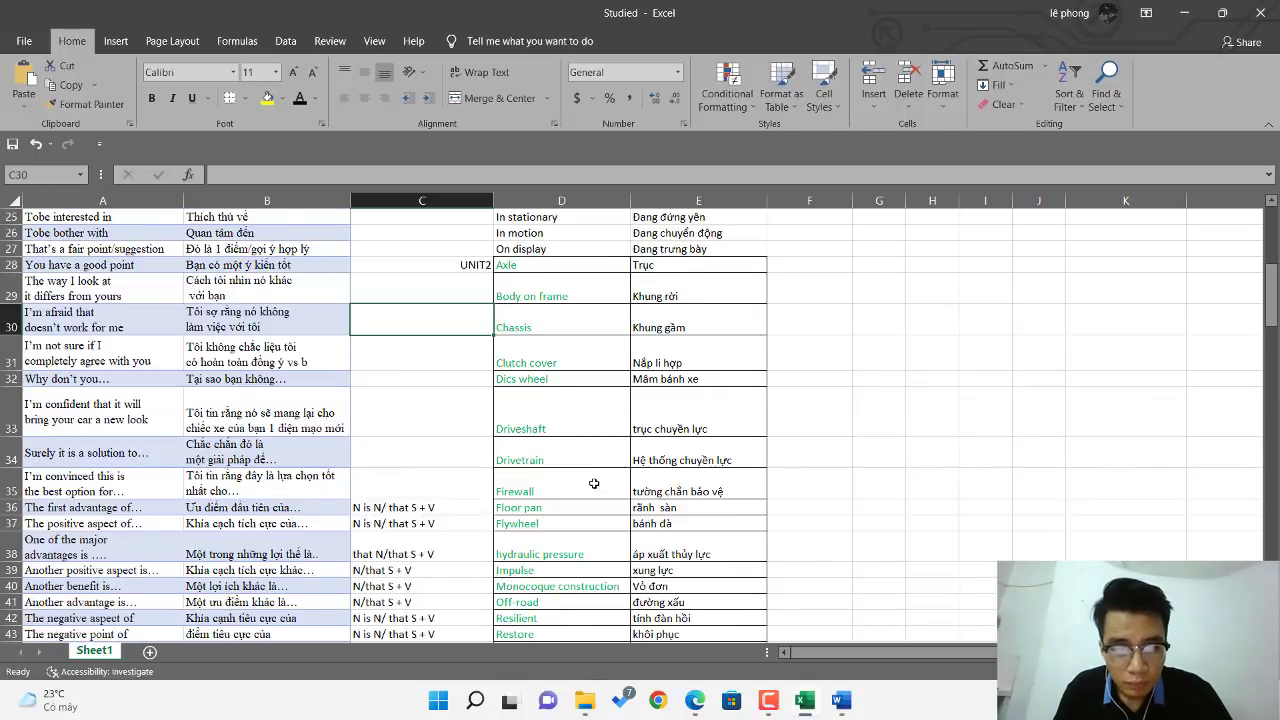
scroll(594, 483, "down", 2)
scroll(620, 500, "up", 9)
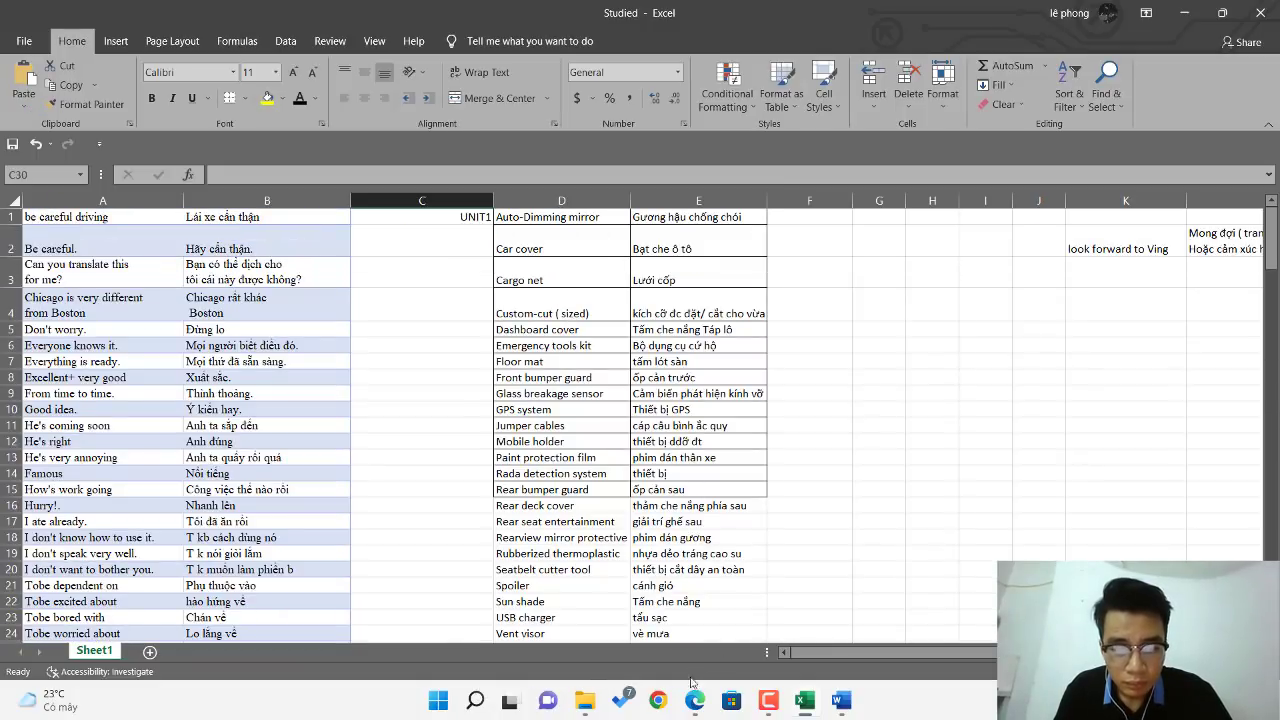
Switch back to the EOP site in Edge, look over the corrected sentences and open the Unit 1: Car Accessories task list.
left_click(698, 701)
scroll(500, 482, "down", 3)
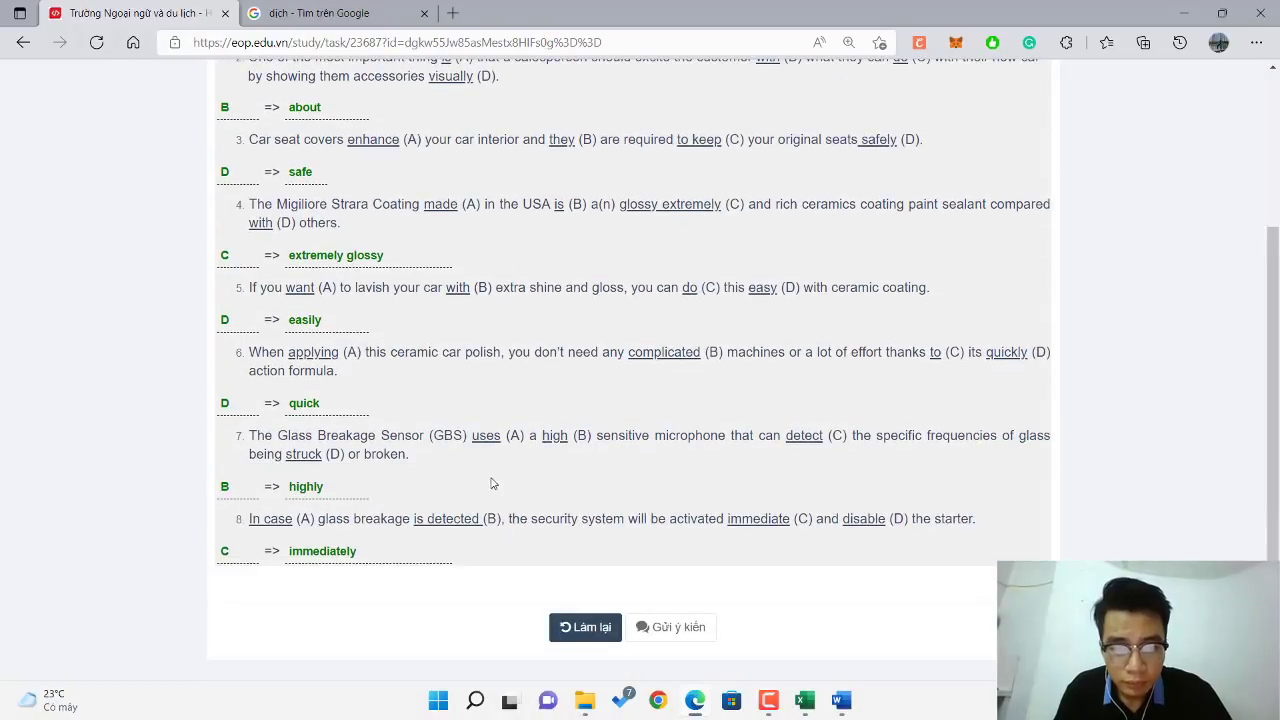
scroll(505, 482, "up", 3)
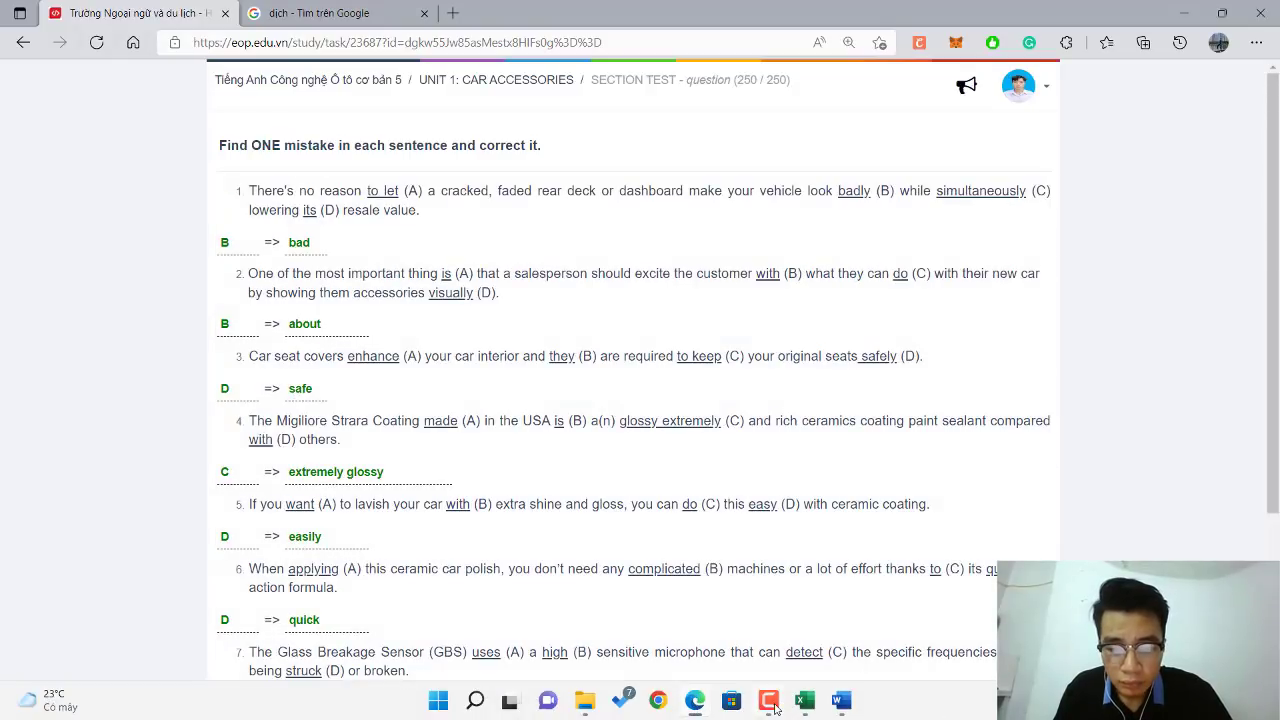
left_click(770, 703)
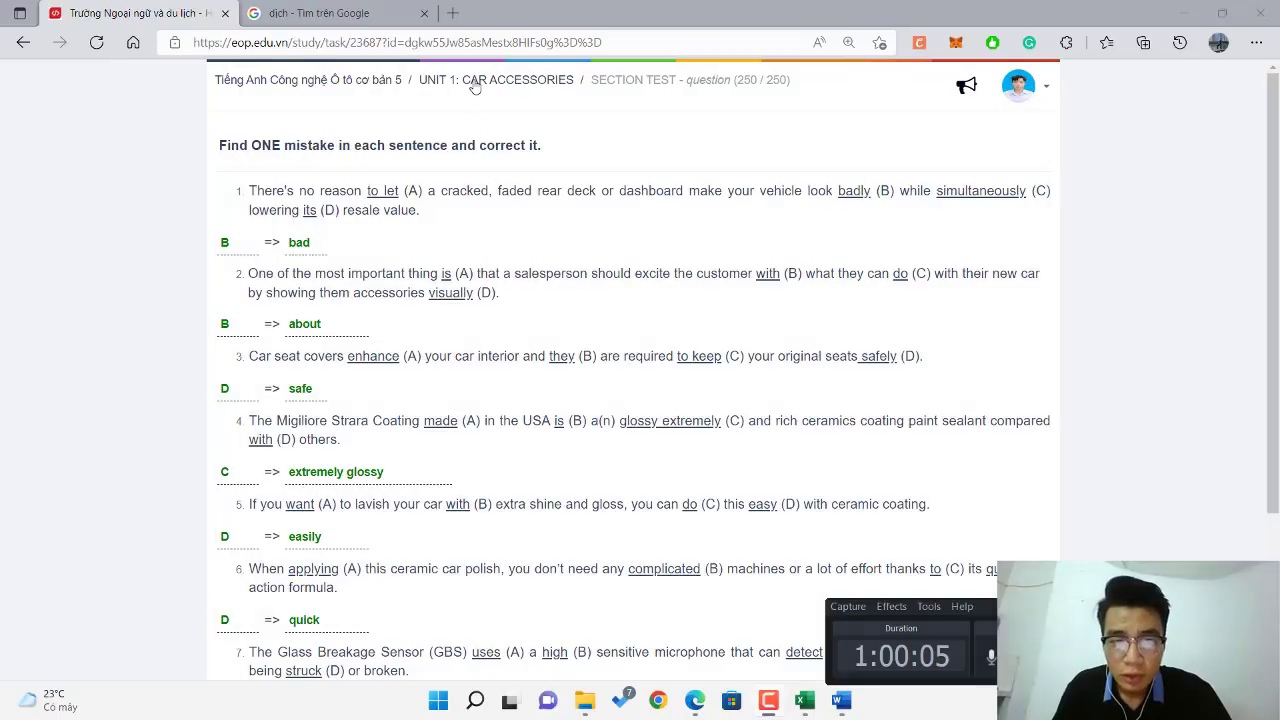
left_click(475, 80)
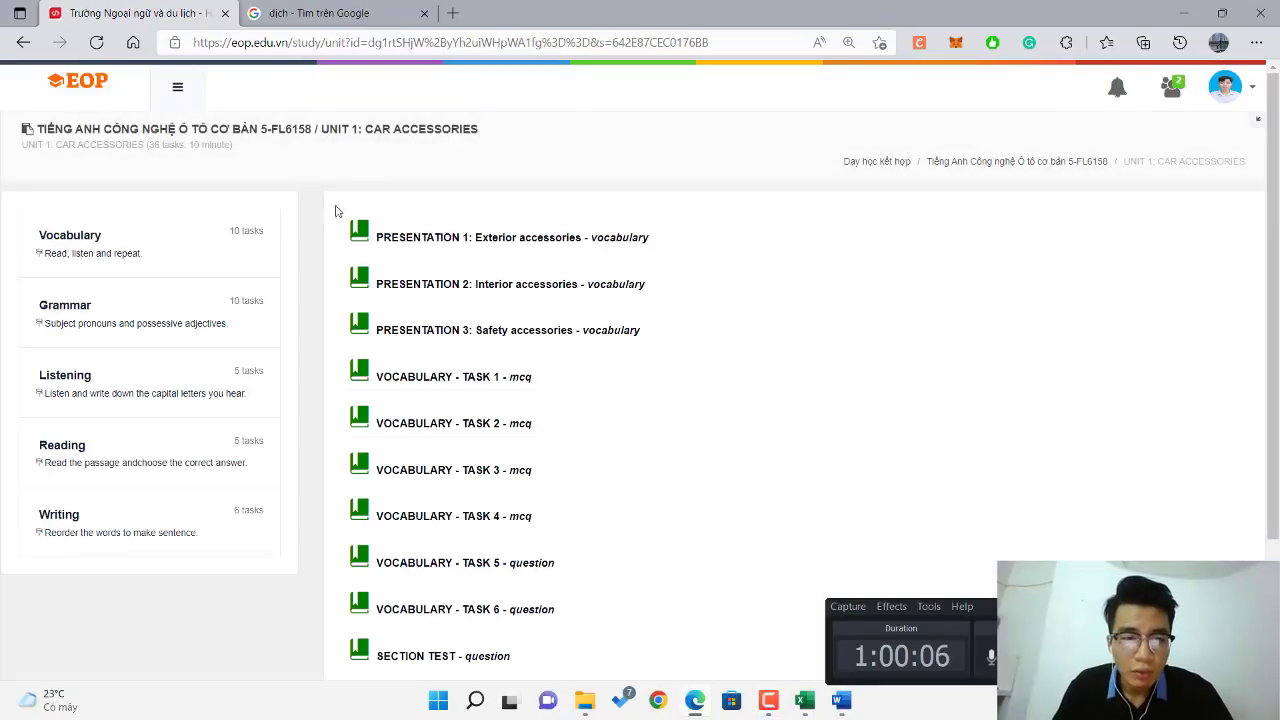